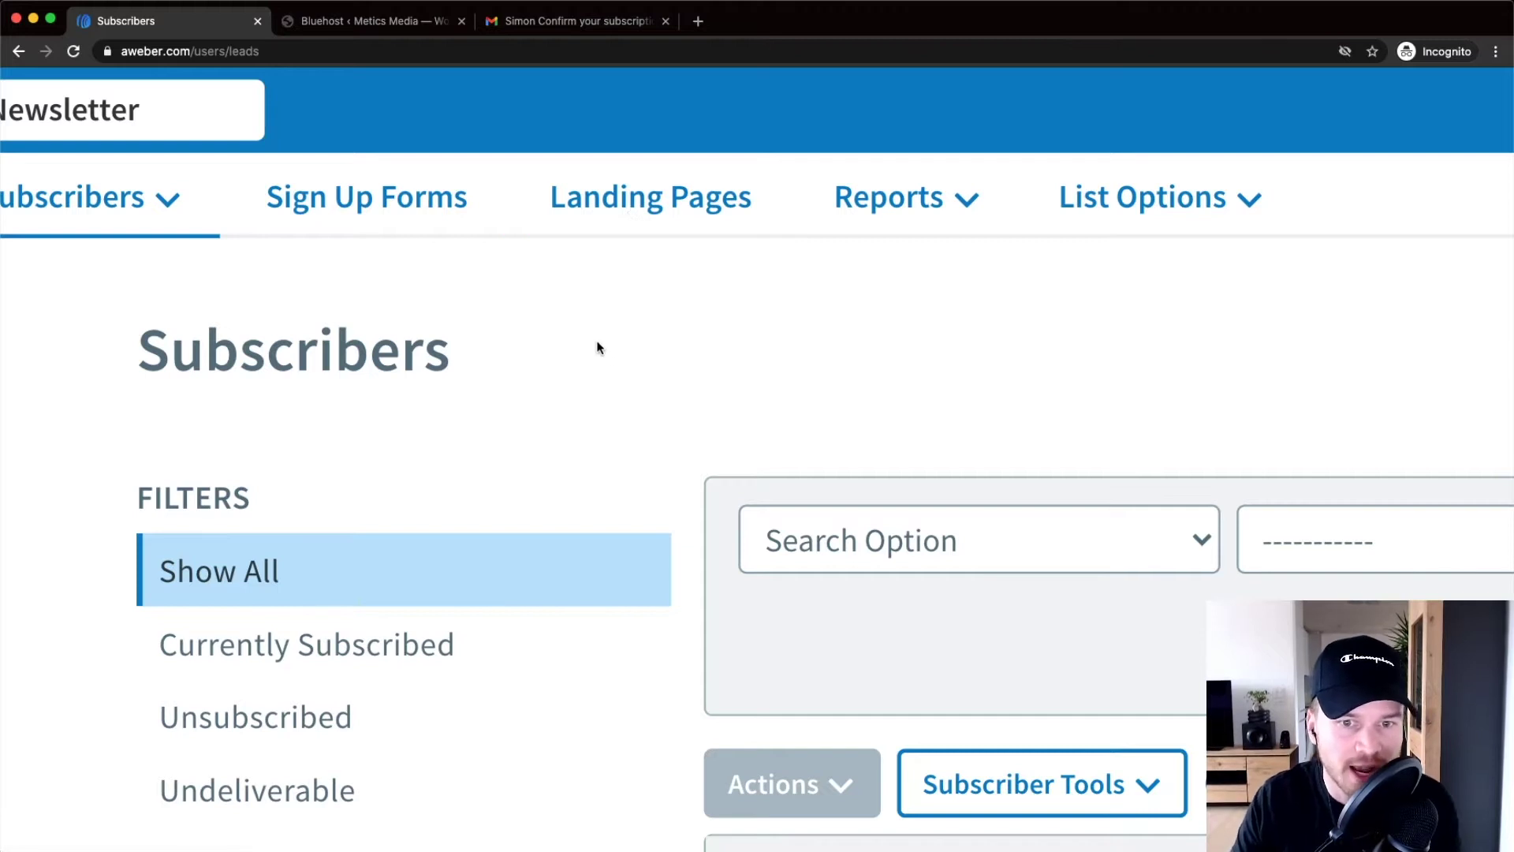
# Go to the Sign Up Forms page, which lists My Web Form with 0 displays and 0 submissions
pyautogui.press('super+minus')
pyautogui.press('super+minus')
pyautogui.press('super+minus')
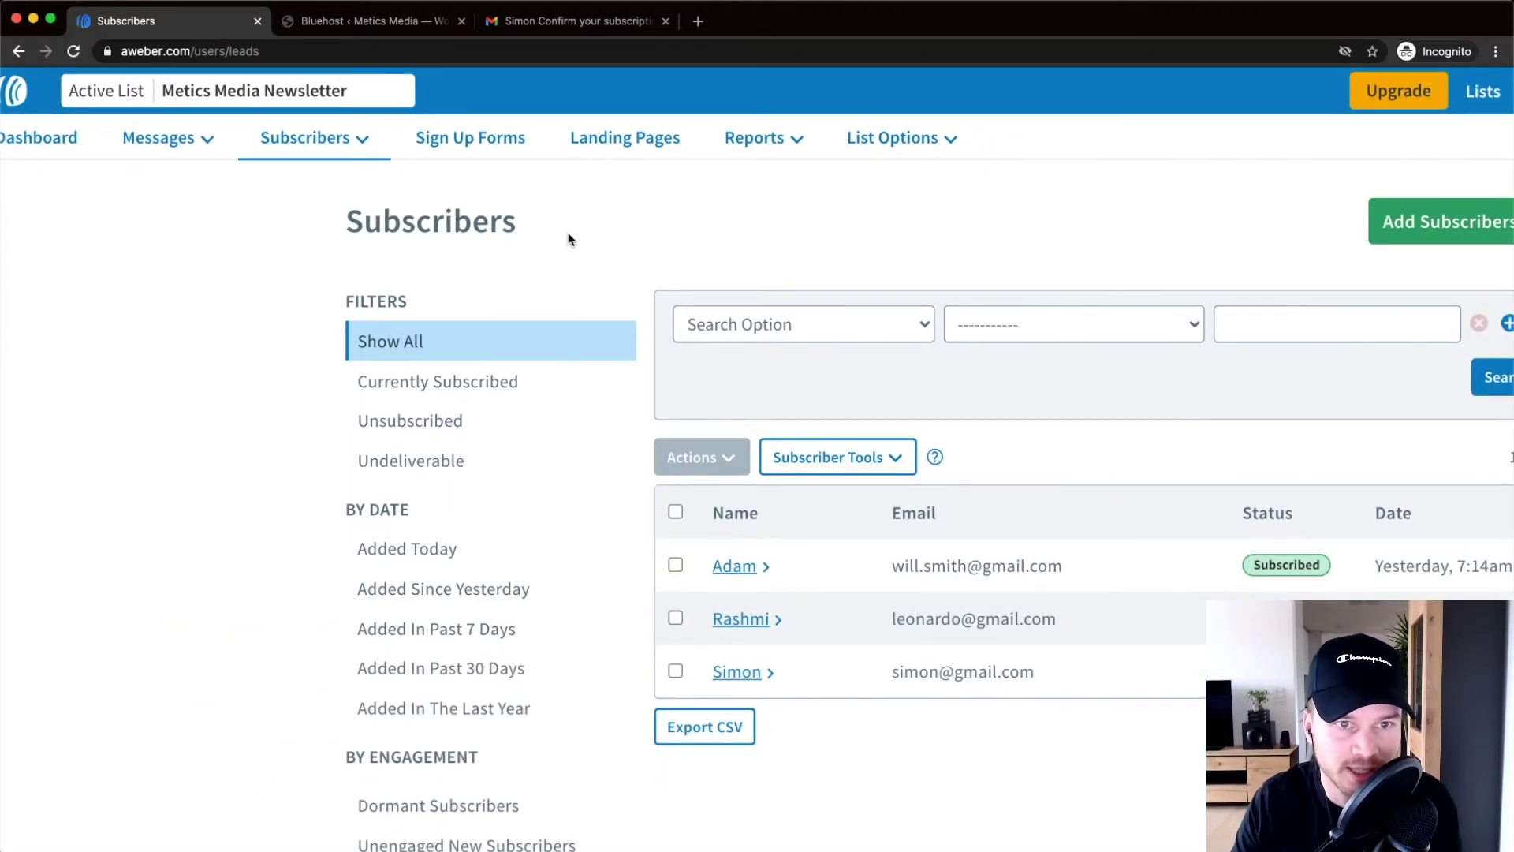
pyautogui.click(478, 140)
pyautogui.press('super+plus')
pyautogui.press('super+plus')
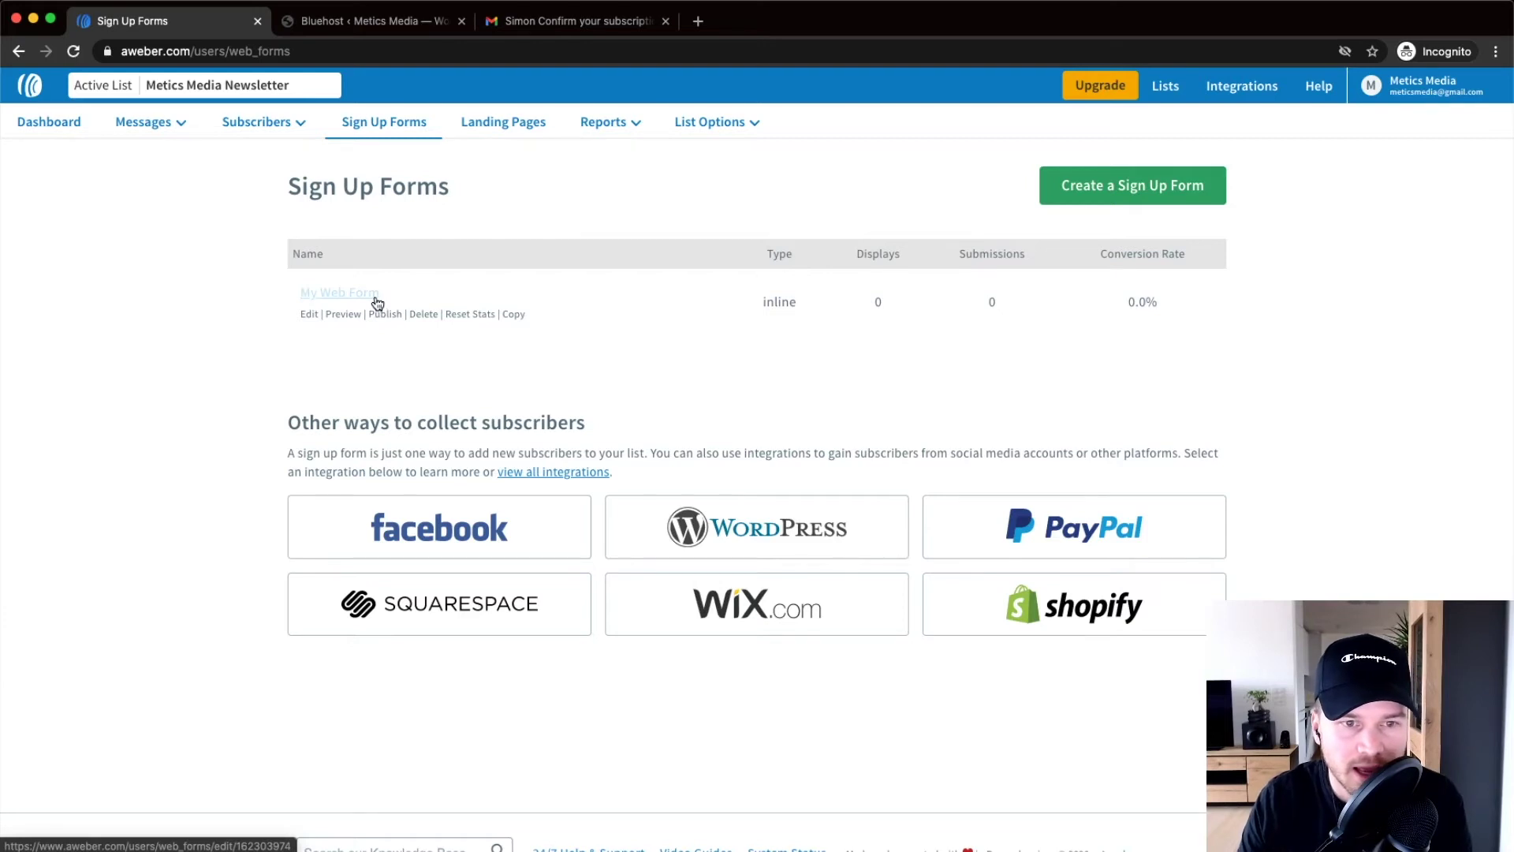
pyautogui.click(392, 303)
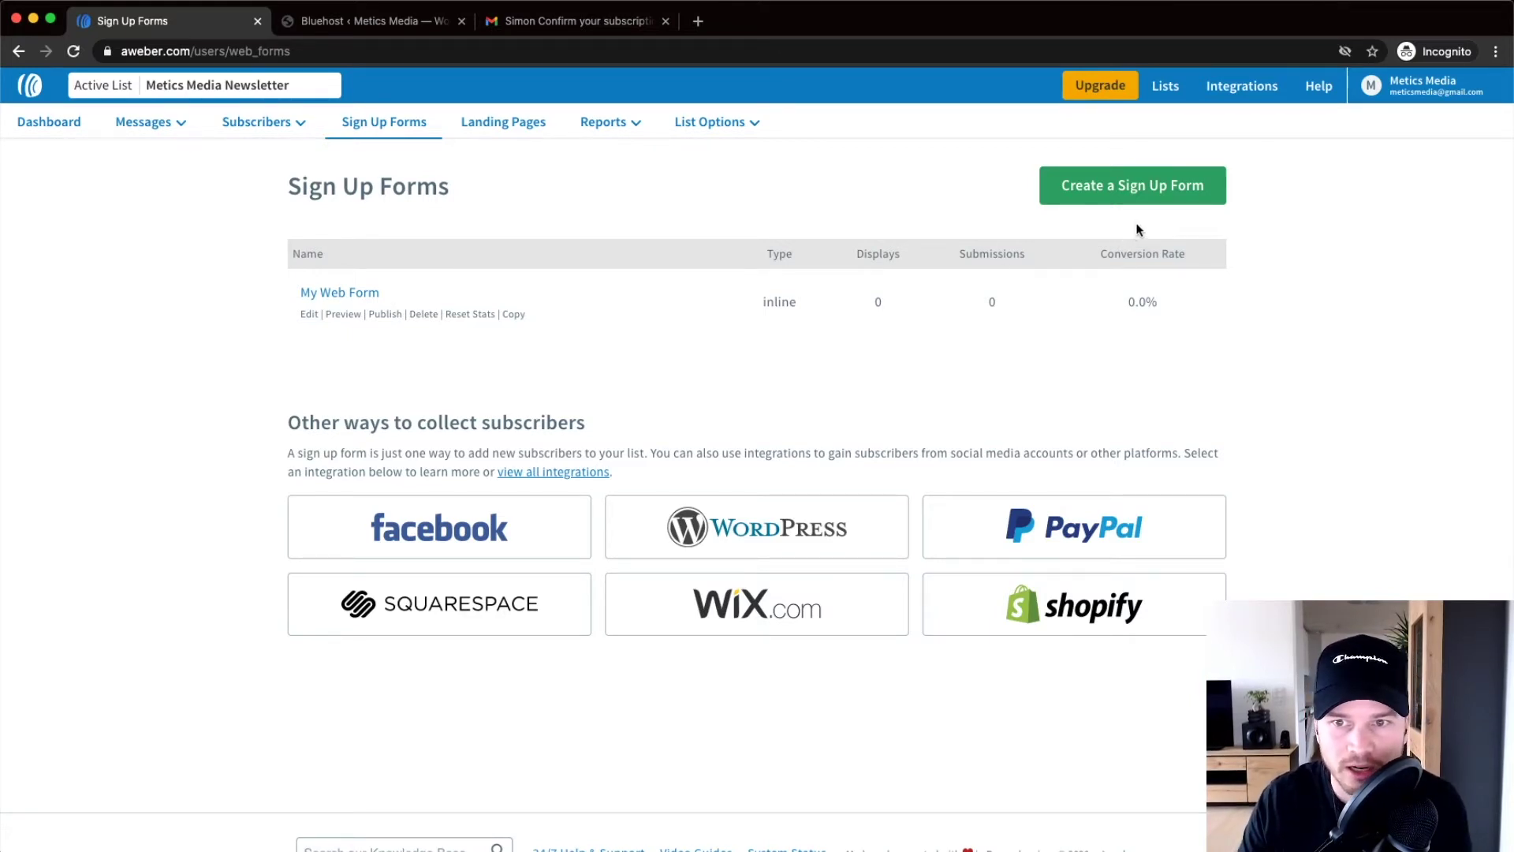
pyautogui.scroll(5, 1179, 209)
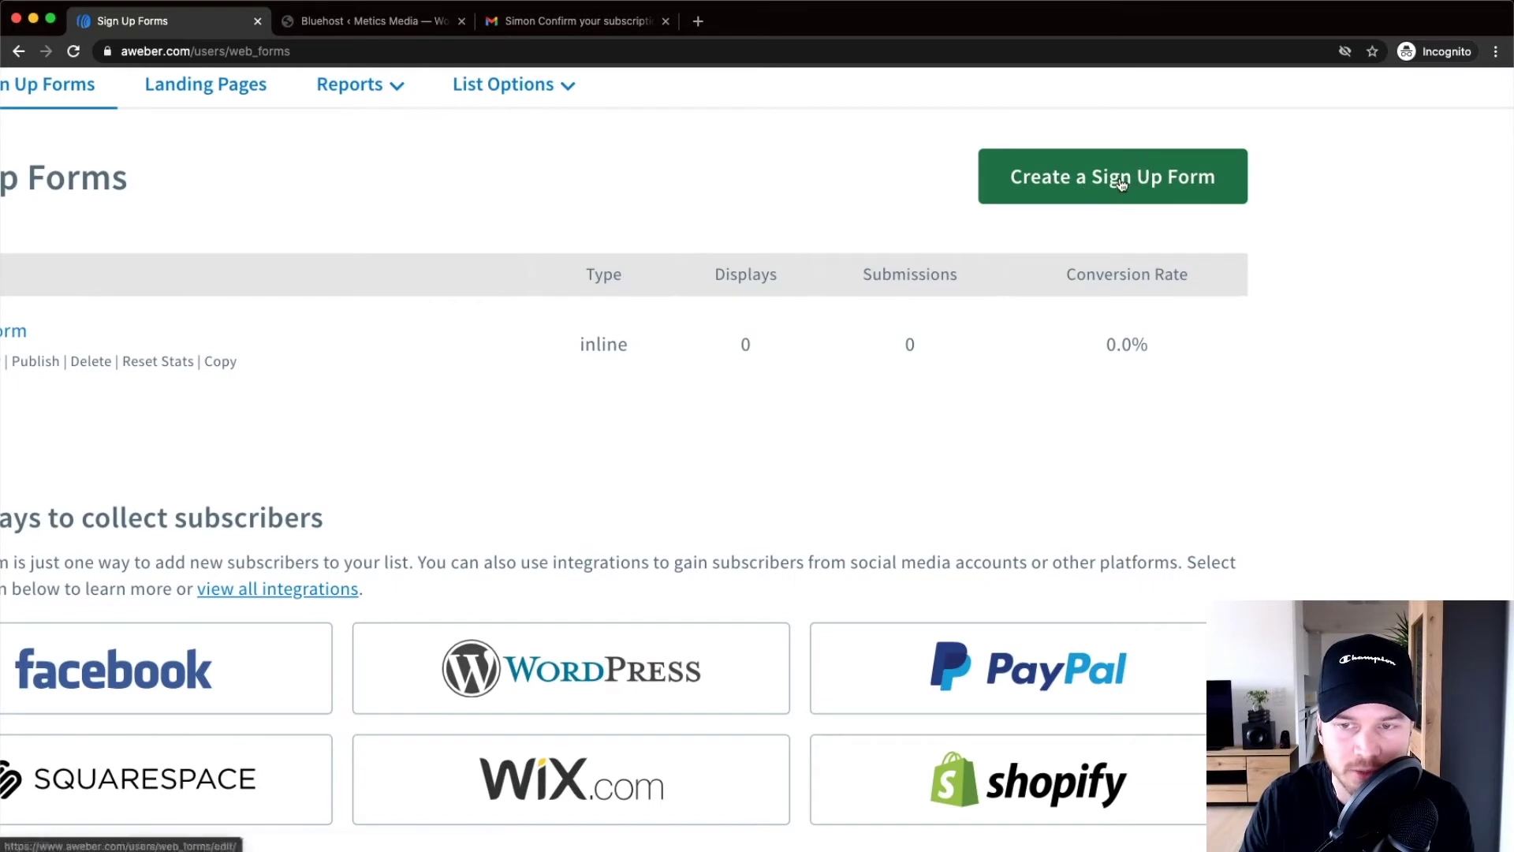
# Create a new sign-up form and preview the Sale template's Purple, Grey and White colour options
pyautogui.click(1122, 183)
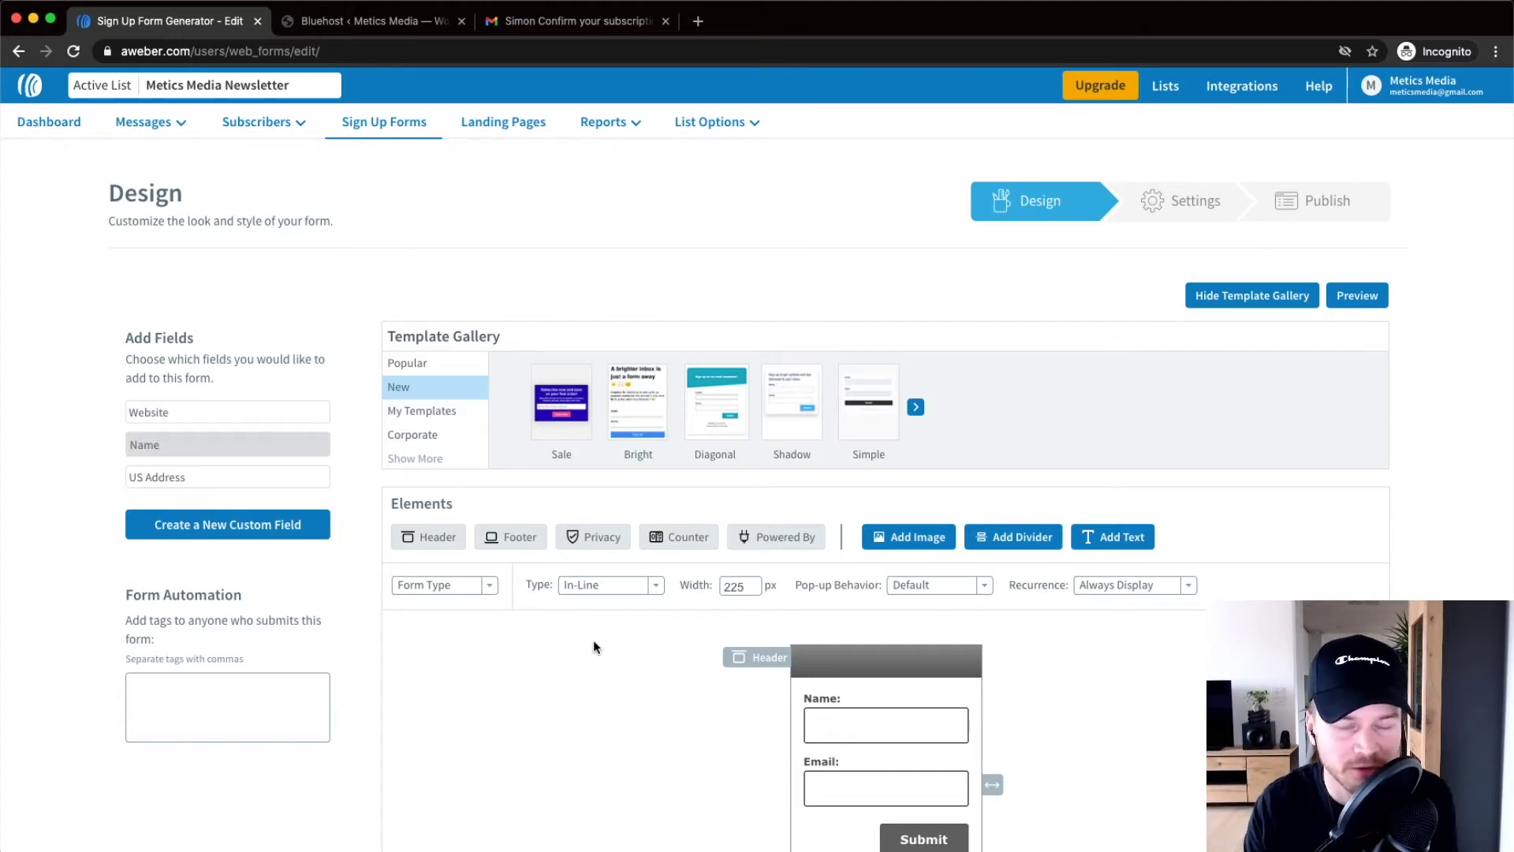
pyautogui.scroll(-3, 584, 647)
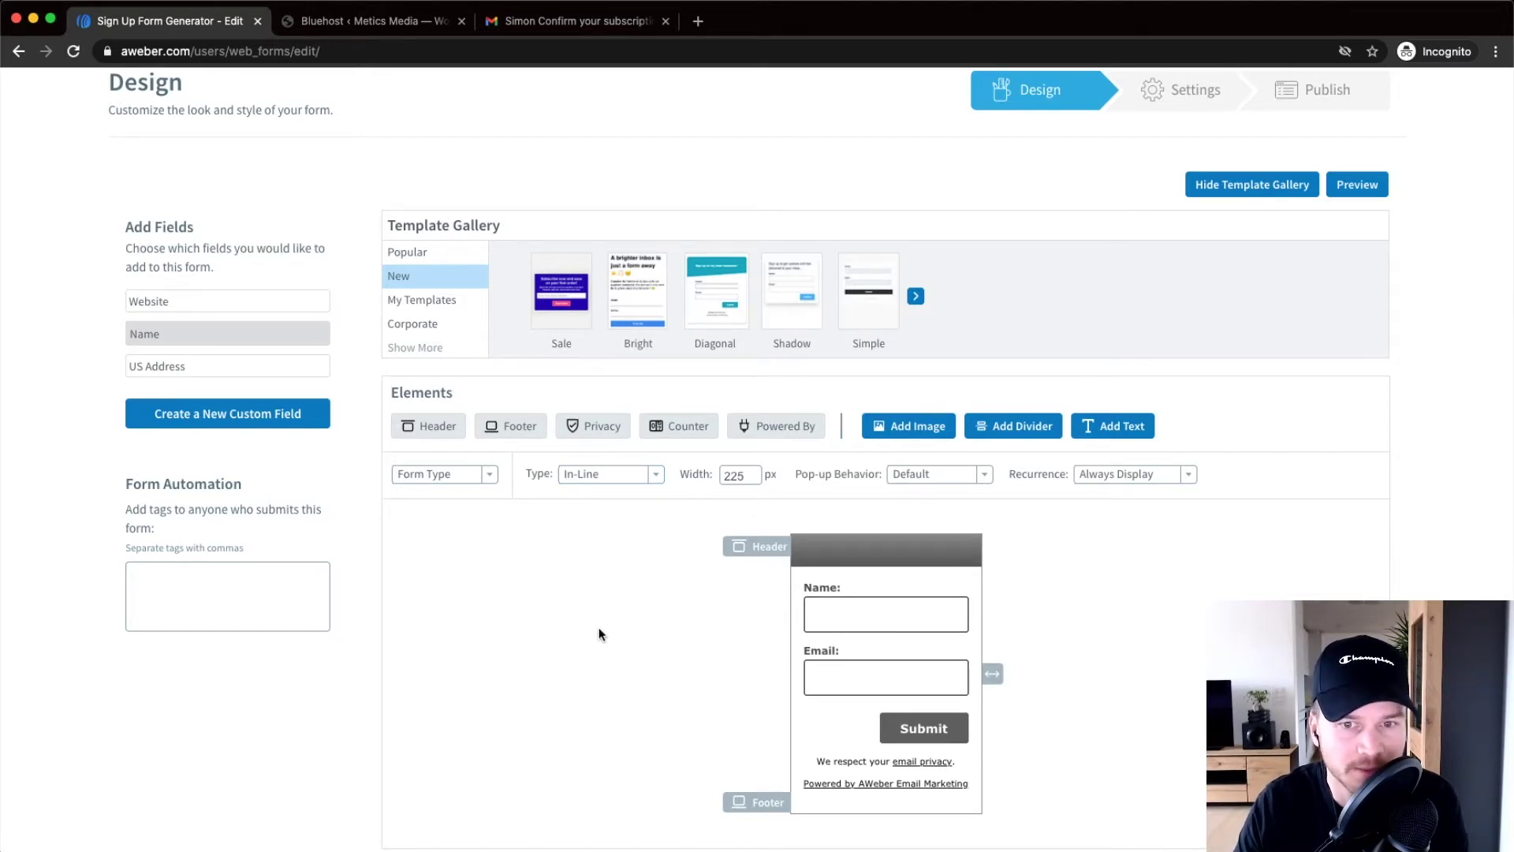
pyautogui.scroll(1, 593, 628)
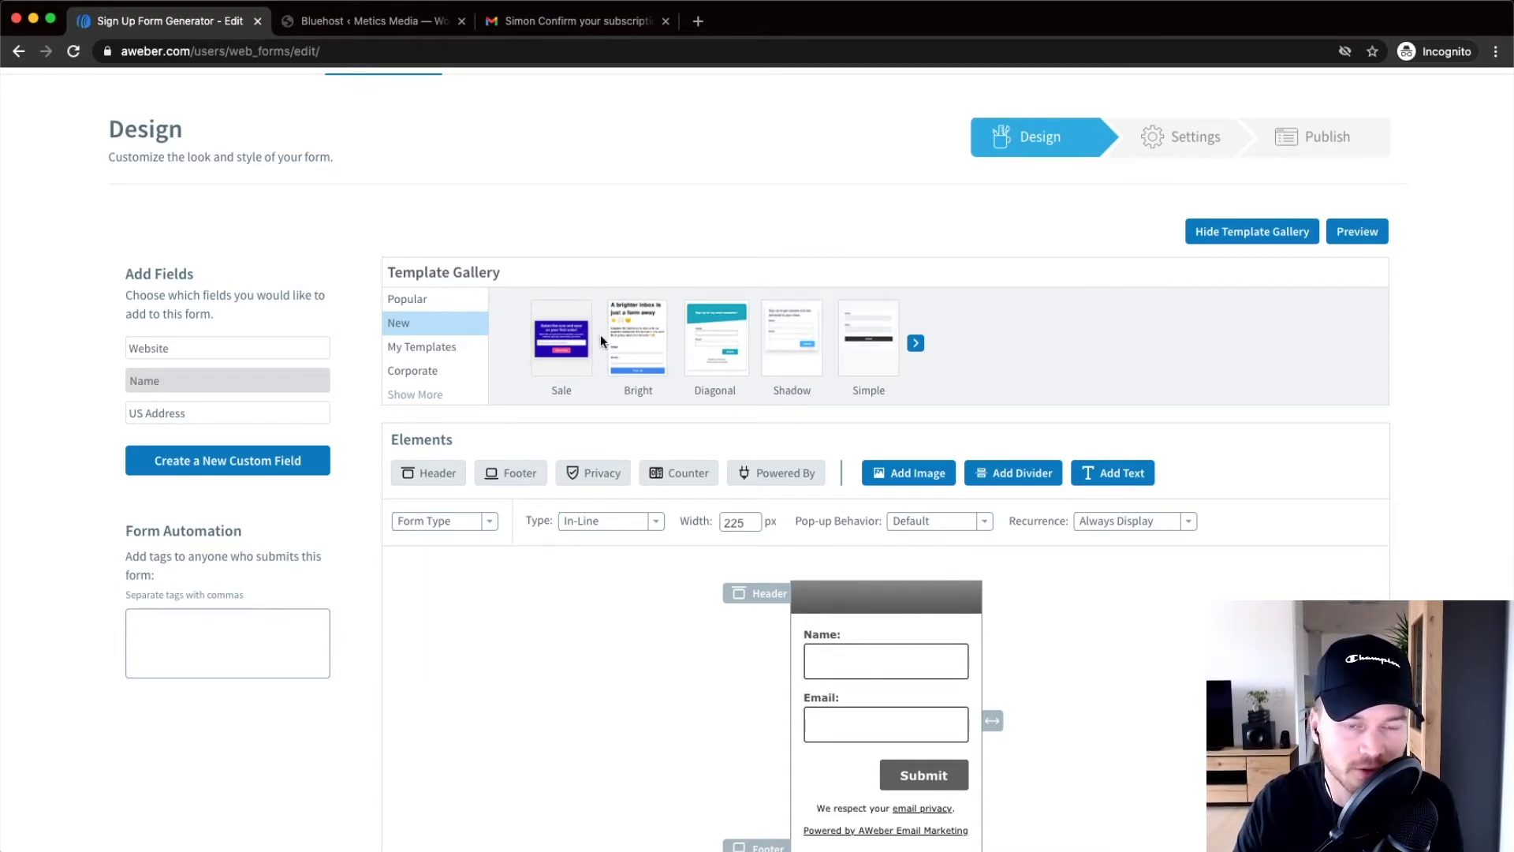
pyautogui.scroll(2, 625, 374)
pyautogui.scroll(3, 624, 377)
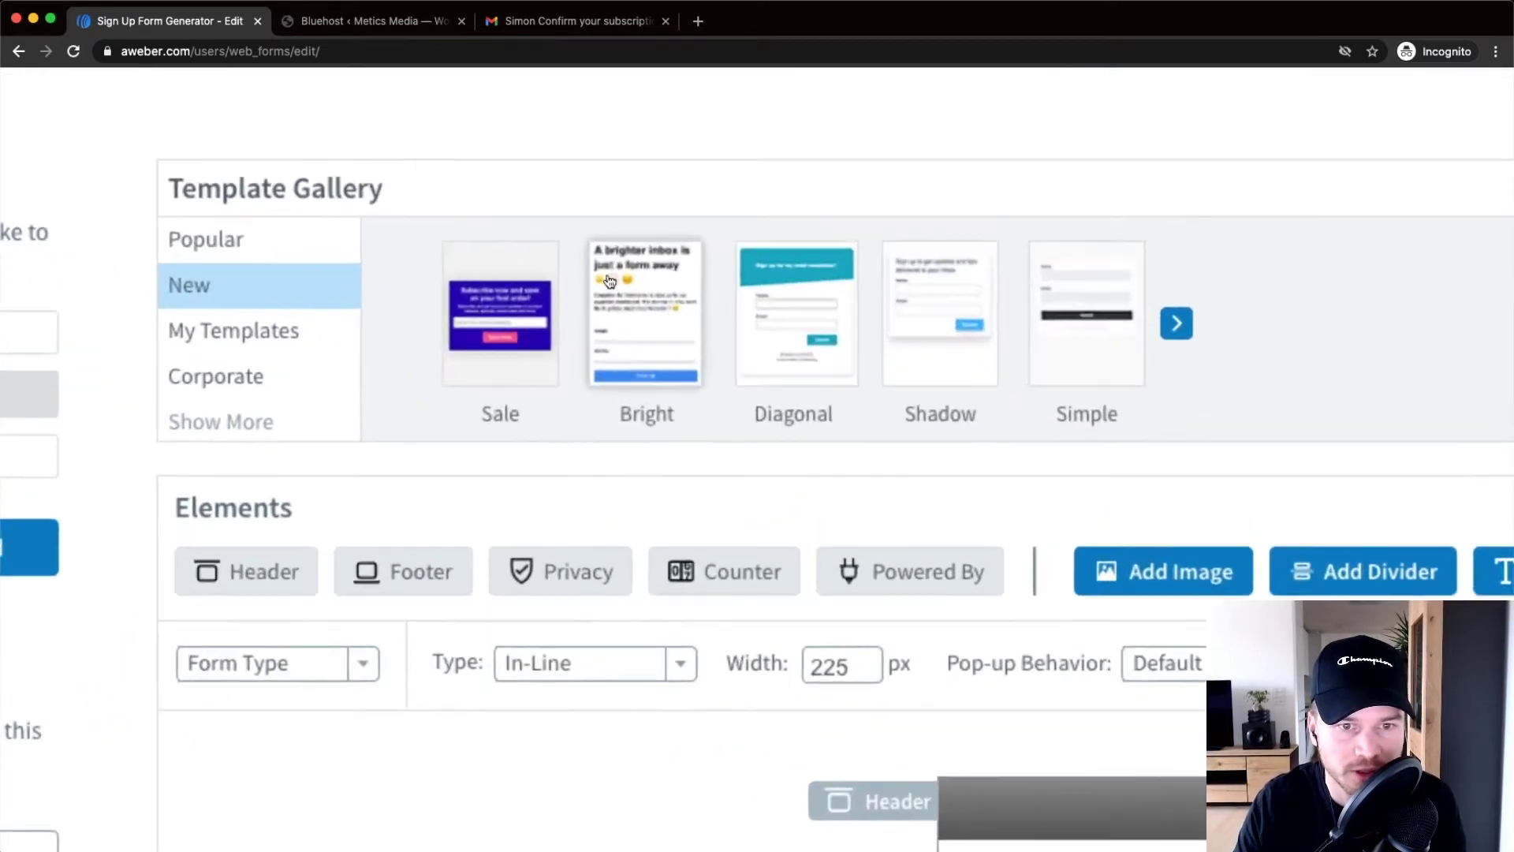
pyautogui.scroll(3, 486, 325)
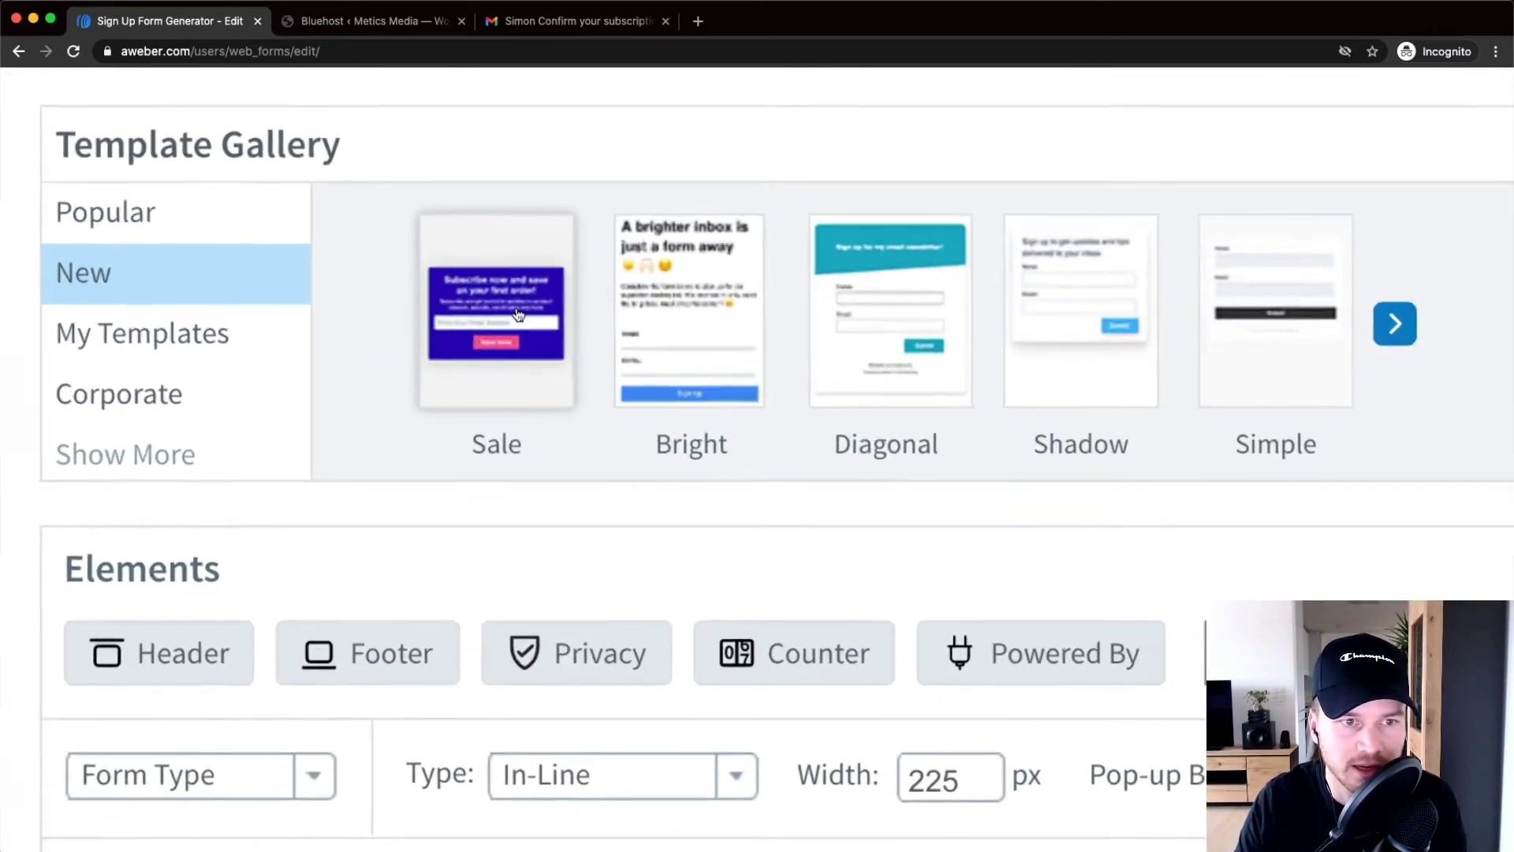
pyautogui.click(512, 314)
# Load the Grey Sale template, giving a 390 px grey form with a green Submit button
pyautogui.scroll(-5, 512, 314)
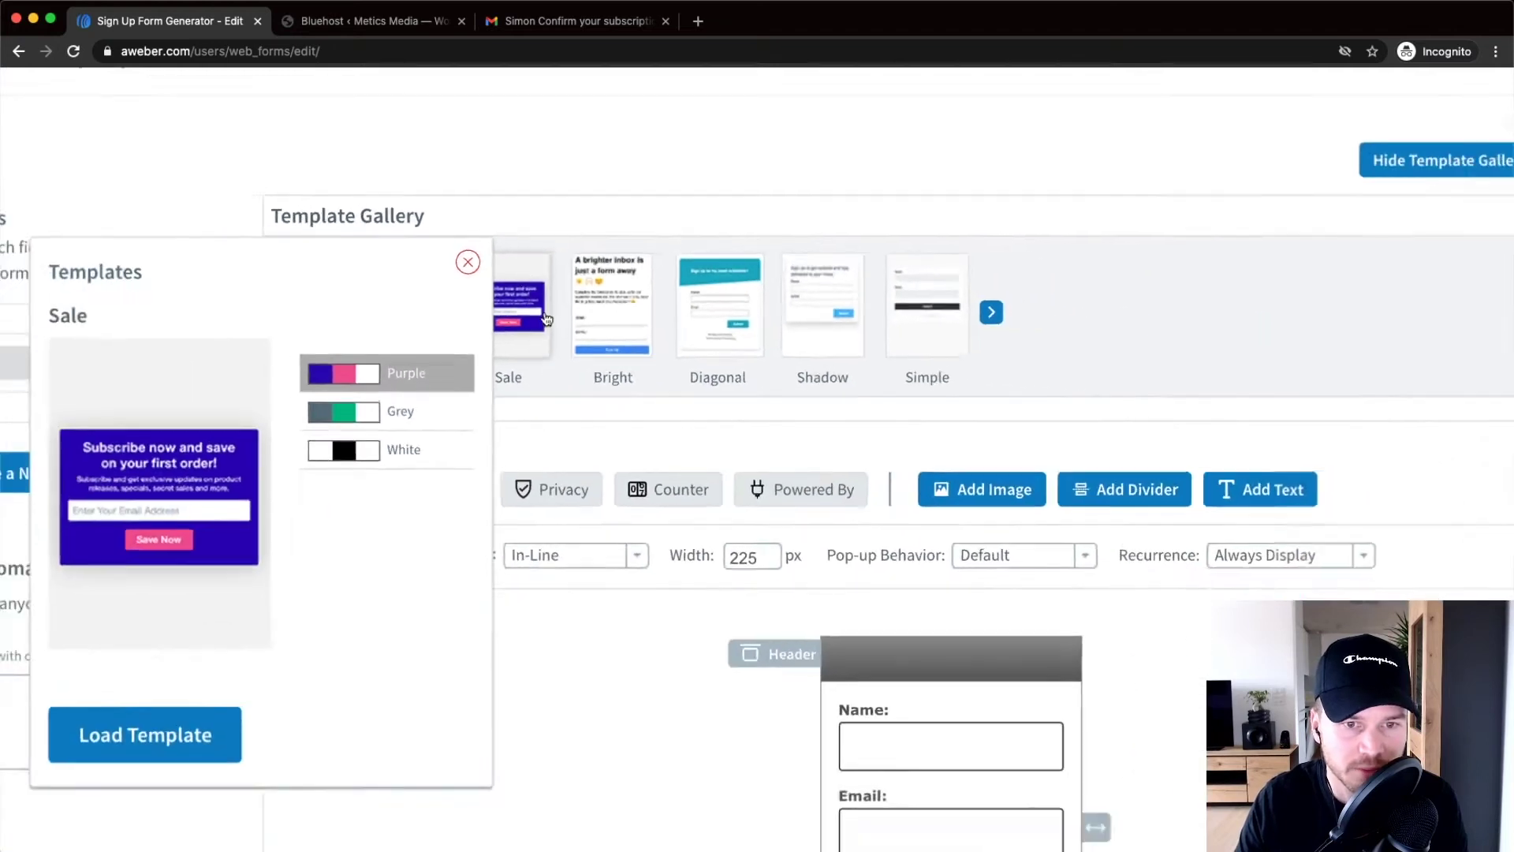
pyautogui.scroll(5, 355, 391)
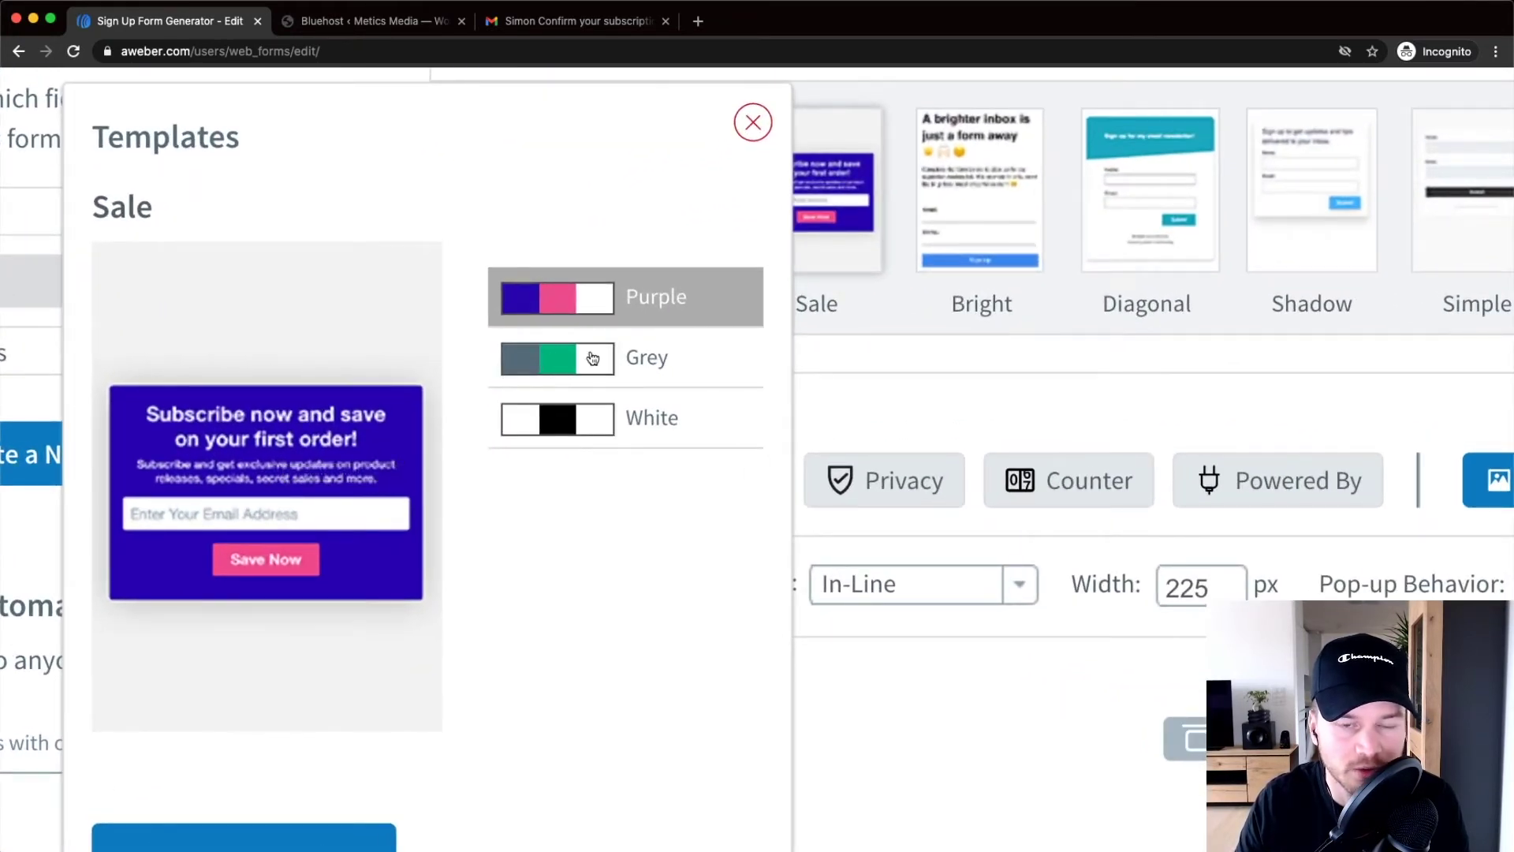
pyautogui.click(641, 361)
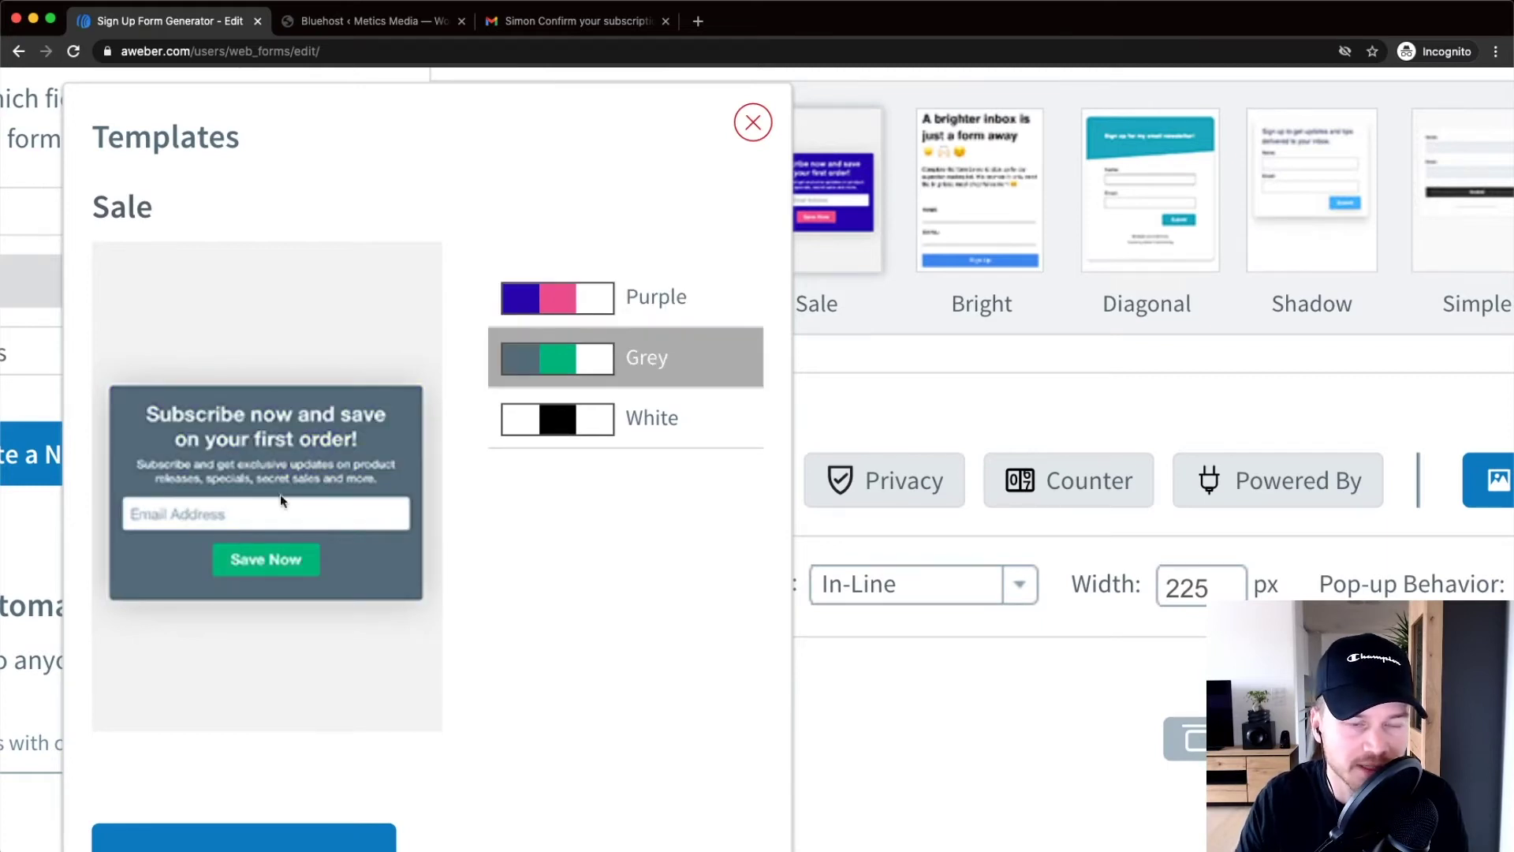
pyautogui.hscroll(-2, 292, 488)
pyautogui.scroll(-3, 442, 501)
pyautogui.scroll(-3, 466, 481)
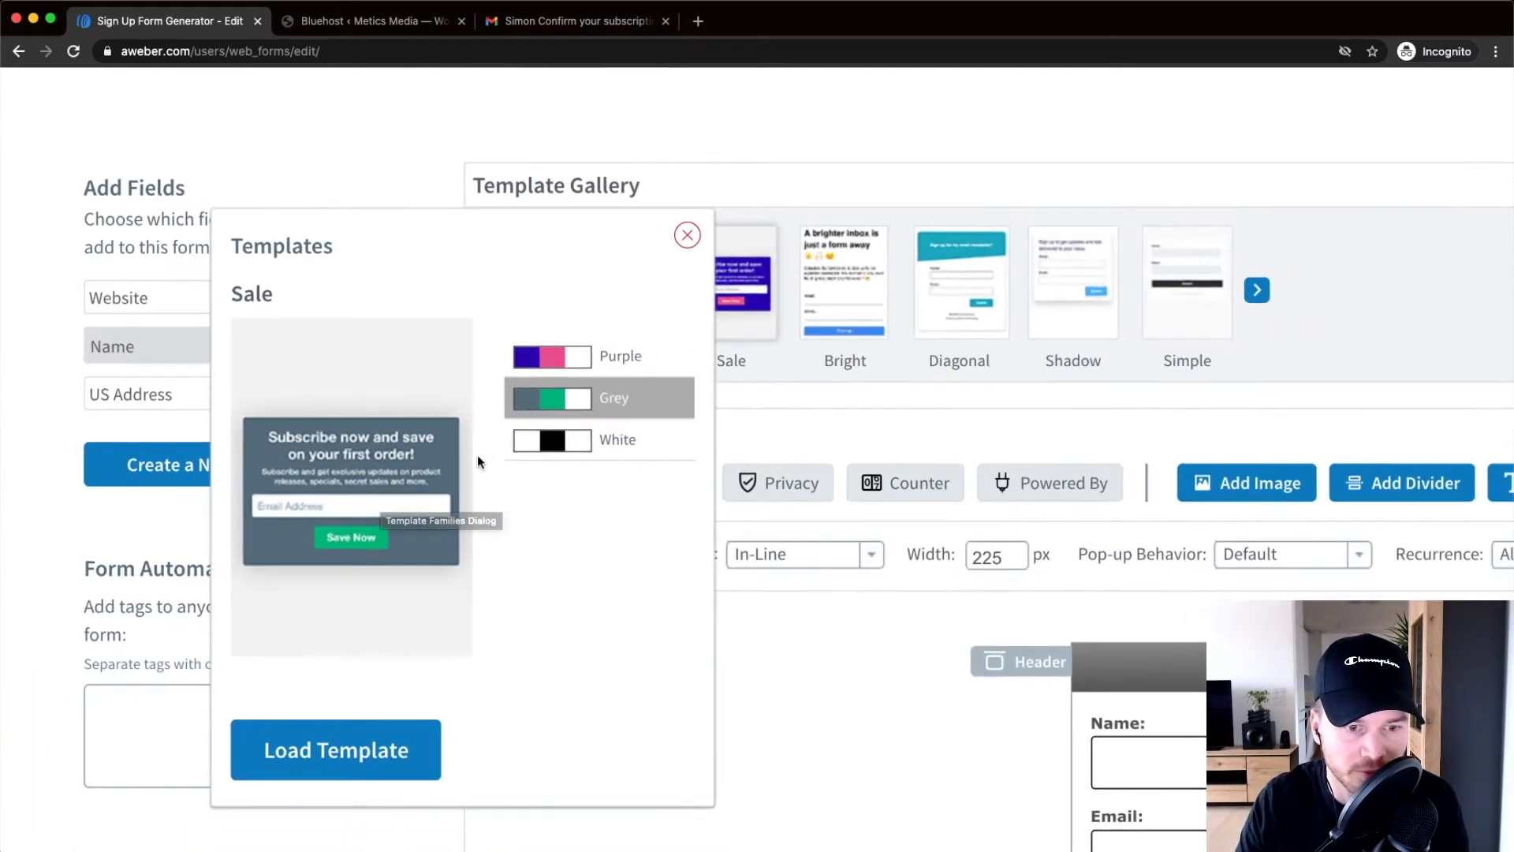
pyautogui.click(363, 756)
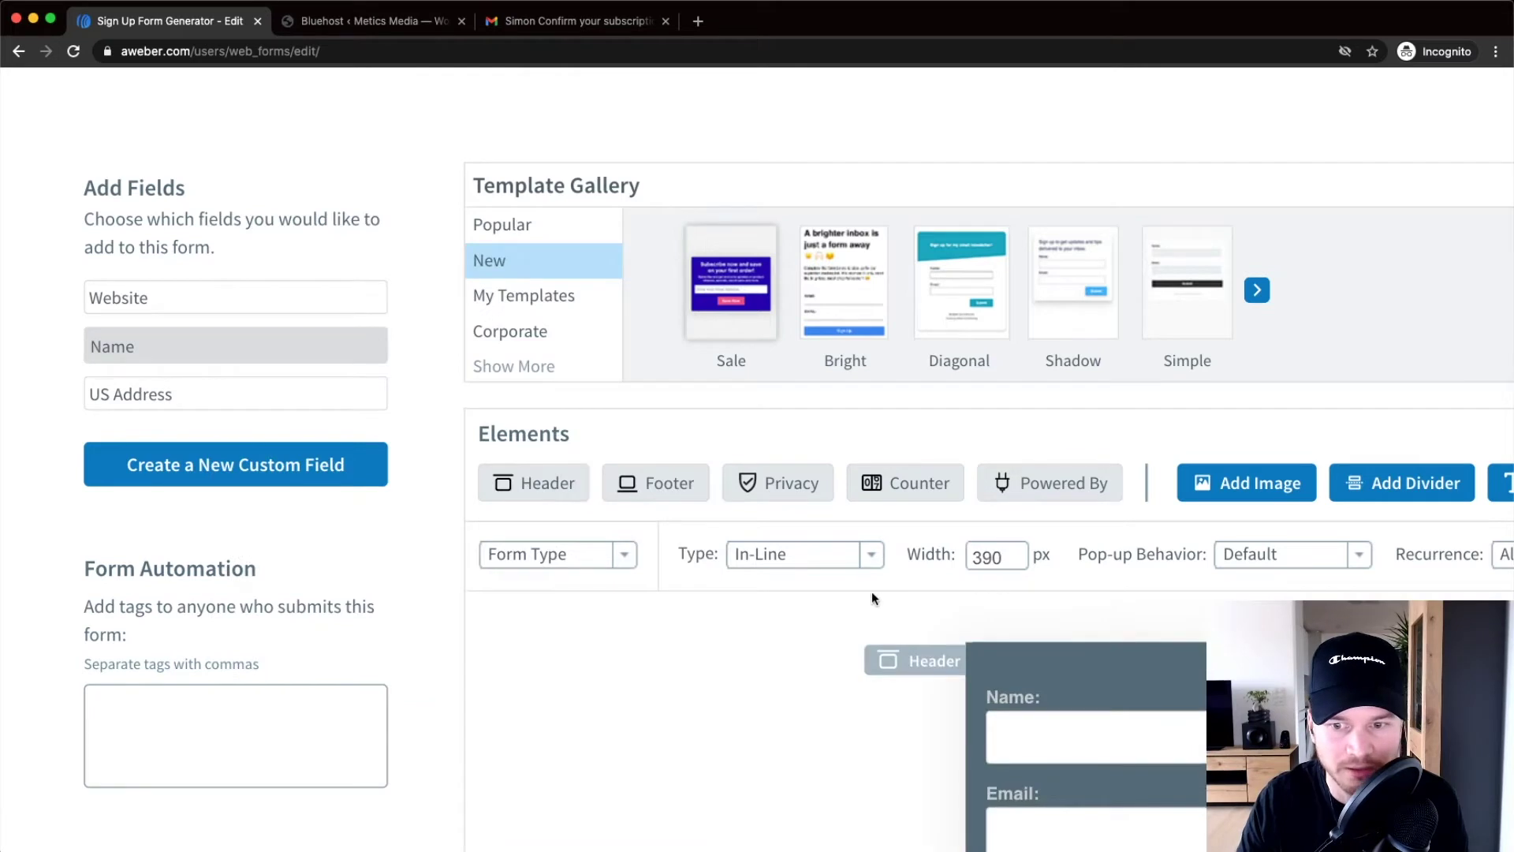
# Hide the template gallery
pyautogui.scroll(-3, 872, 591)
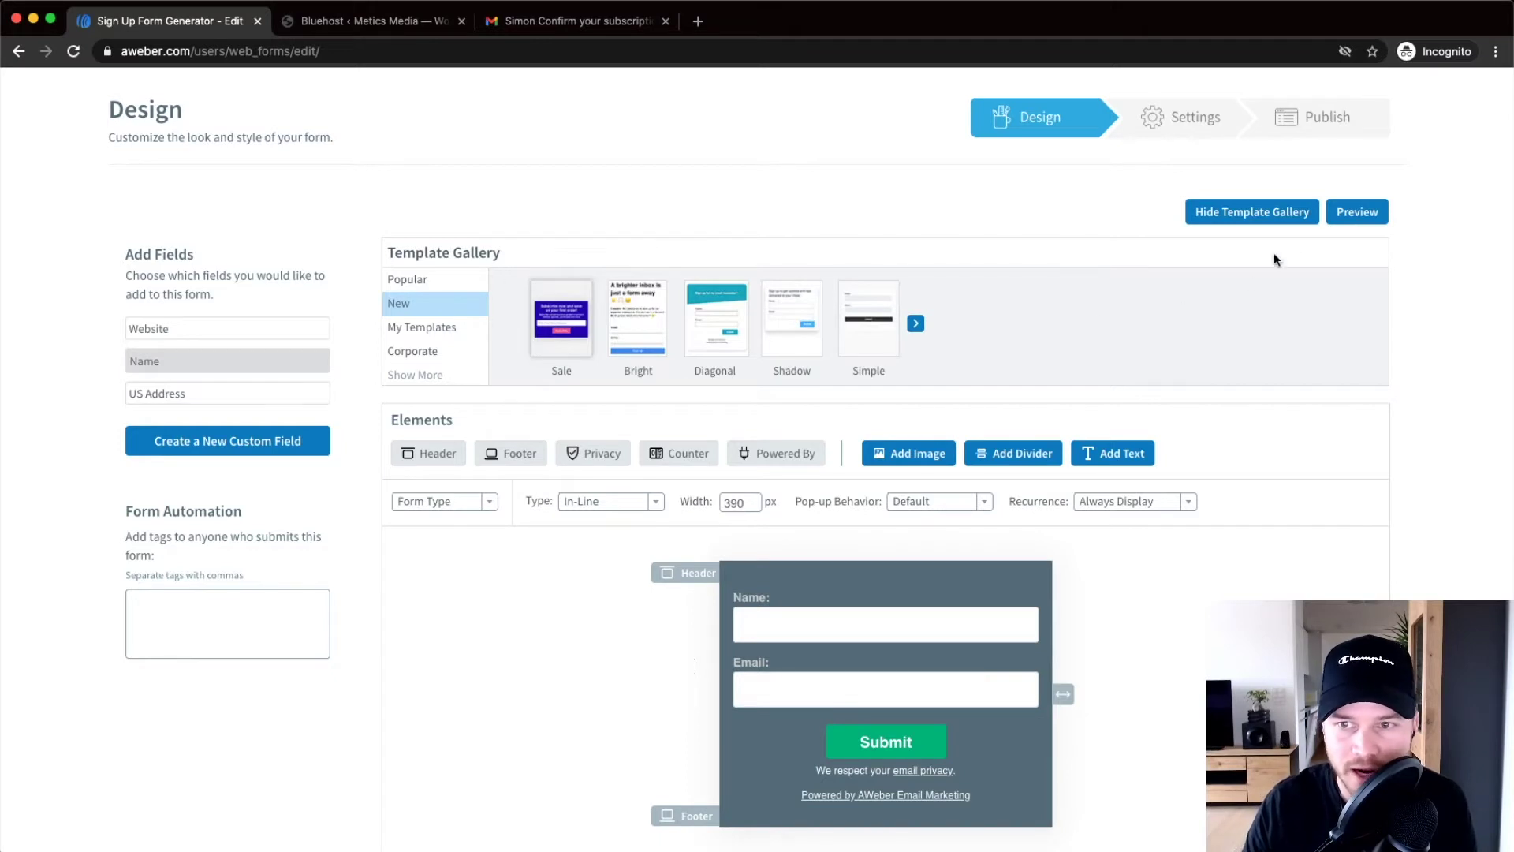
pyautogui.scroll(5, 1247, 237)
pyautogui.click(1179, 188)
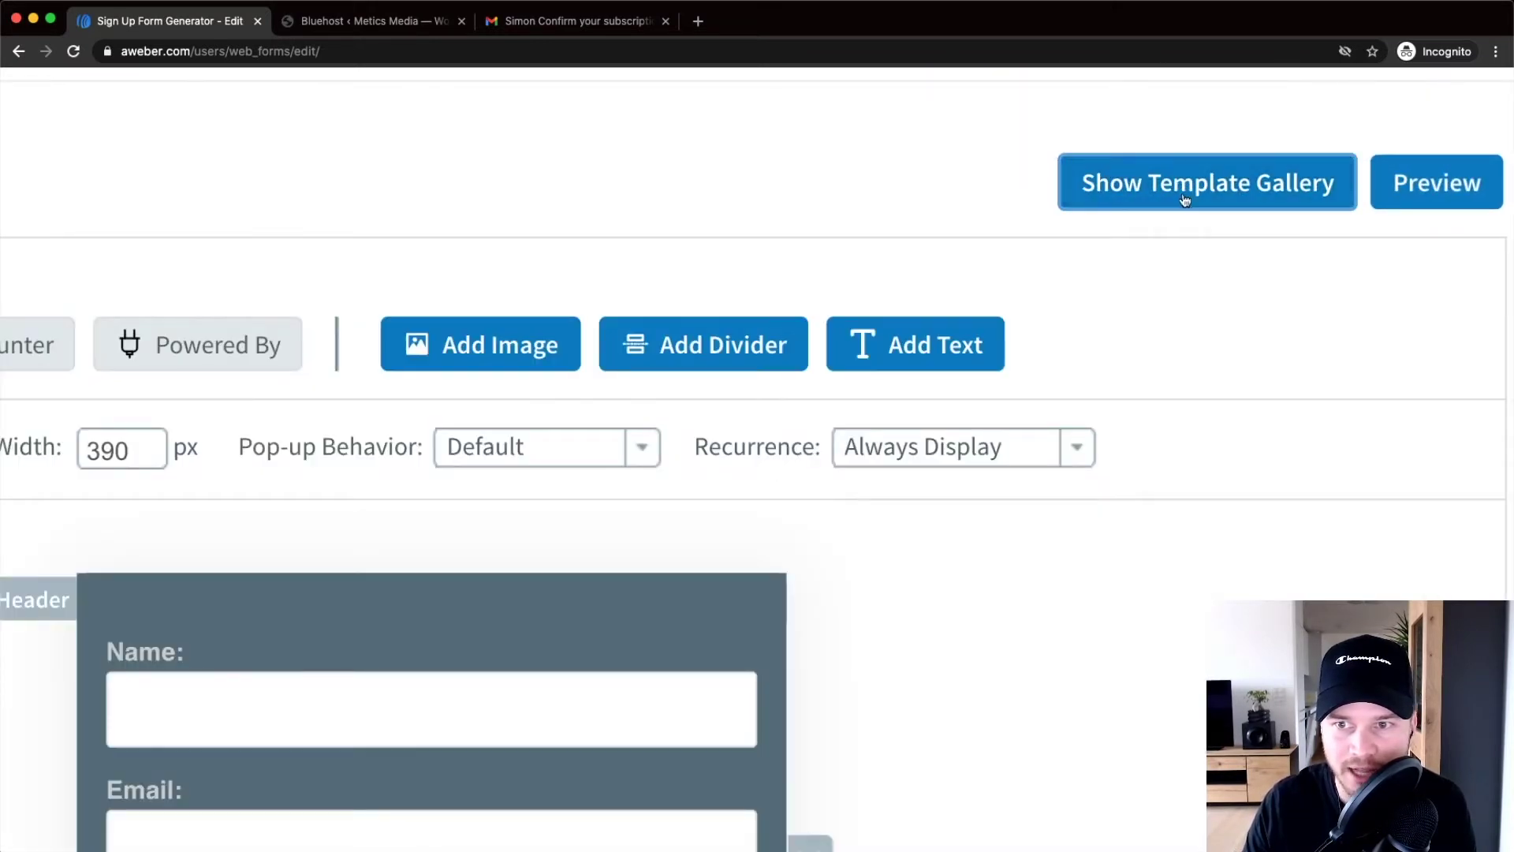
# Review the In-Line, Pop-Over, Lightbox and Pop-Up display types and keep the form In-Line
pyautogui.scroll(-5, 1081, 339)
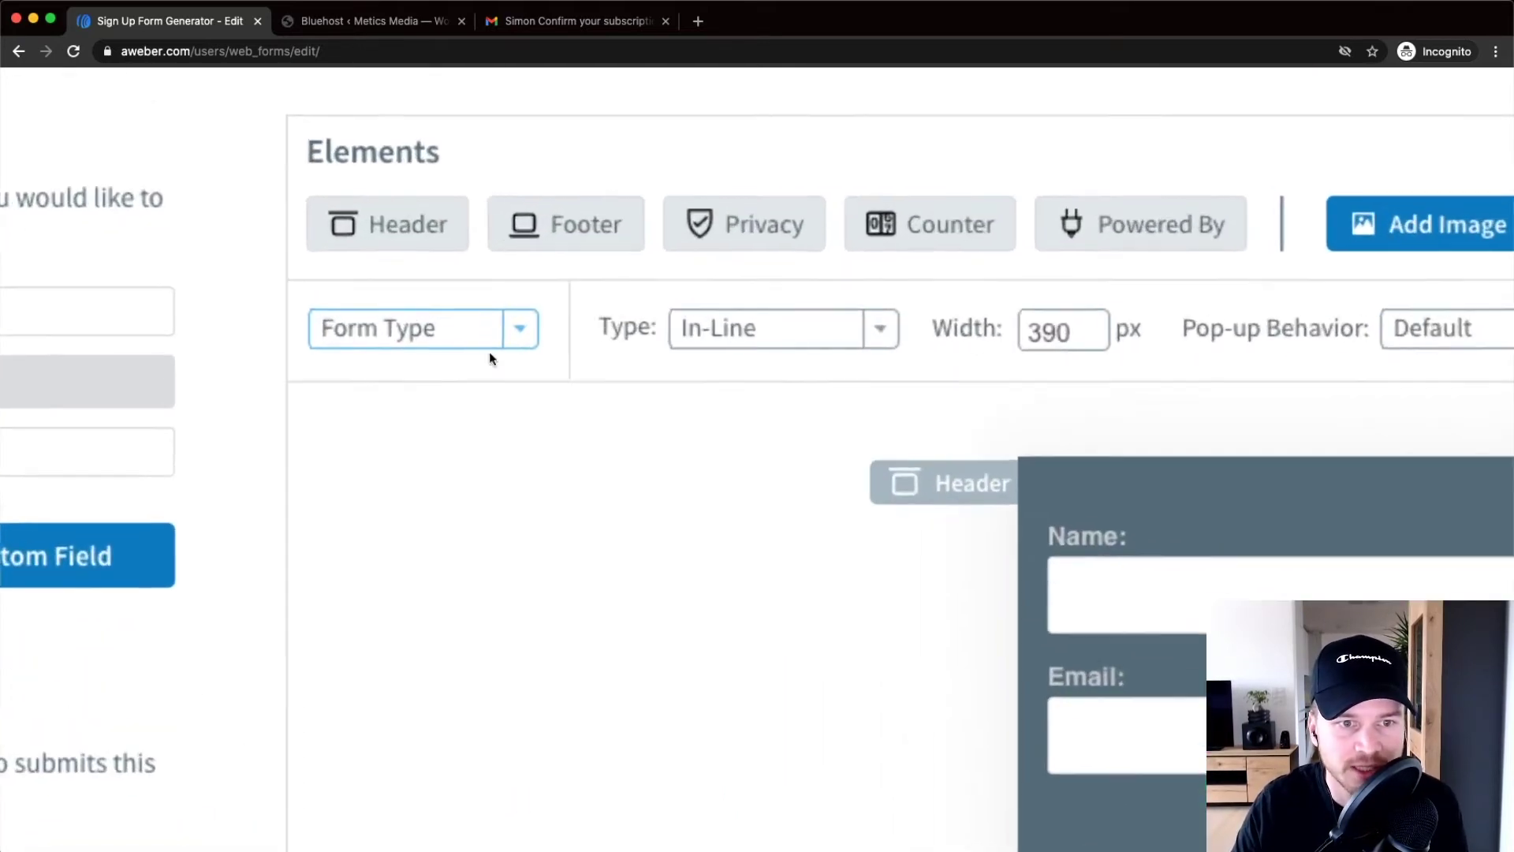
pyautogui.click(461, 343)
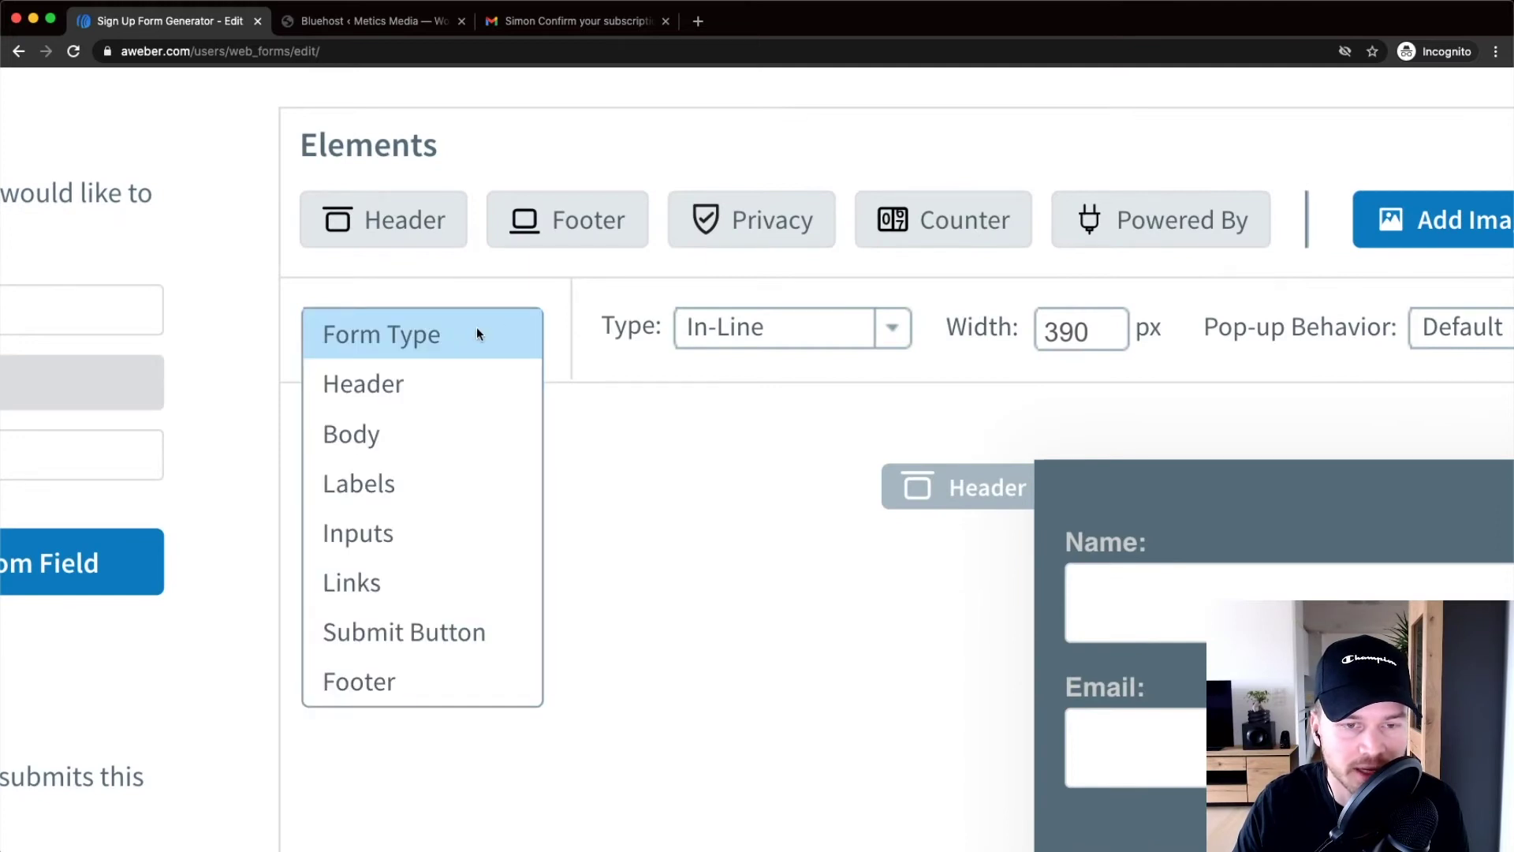
pyautogui.click(477, 335)
pyautogui.hscroll(3, 465, 341)
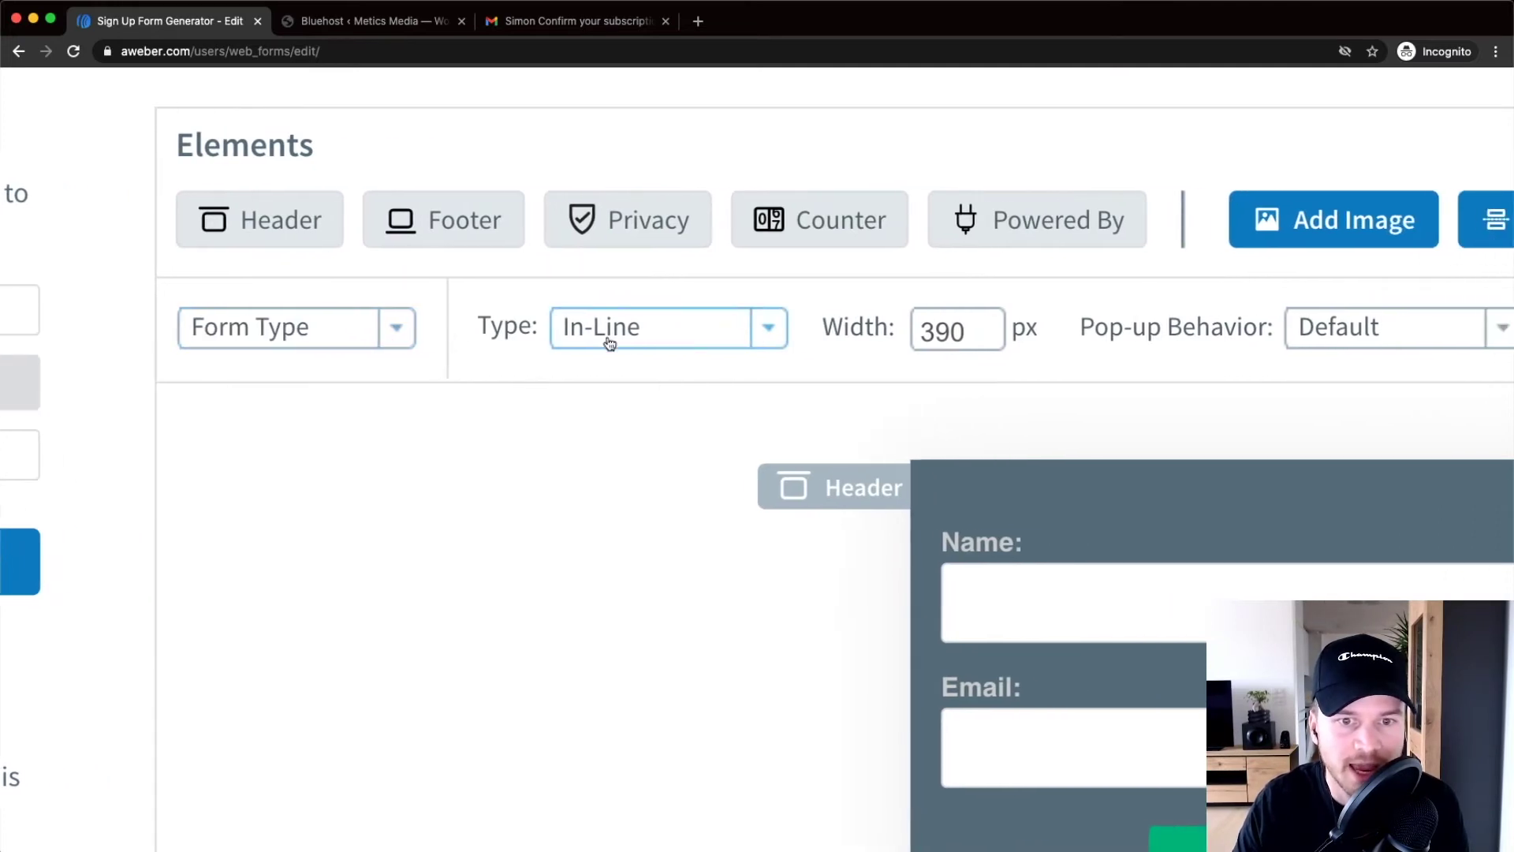
pyautogui.click(665, 327)
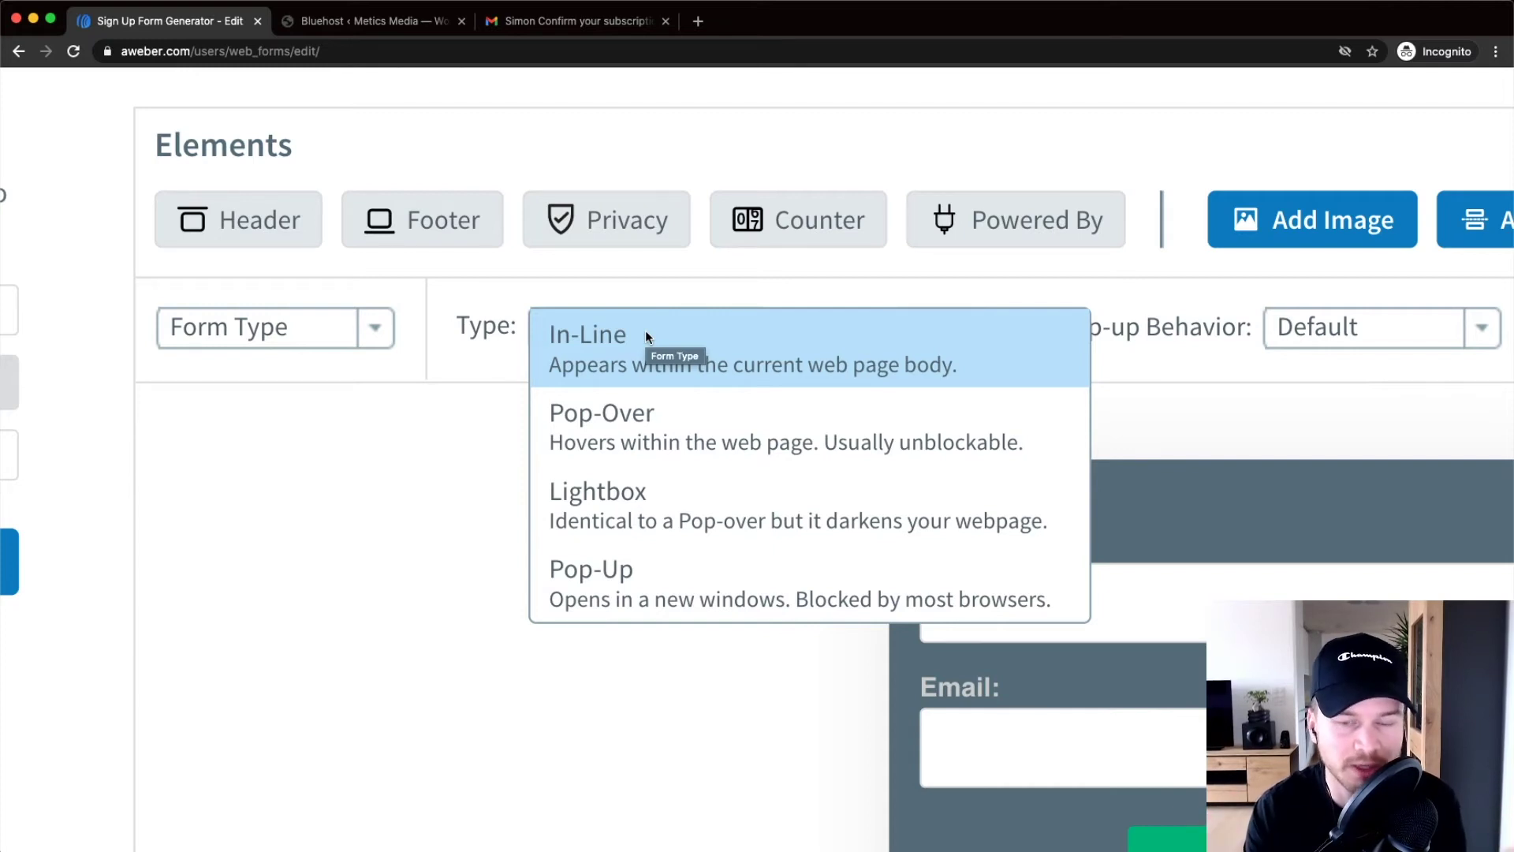
pyautogui.click(653, 335)
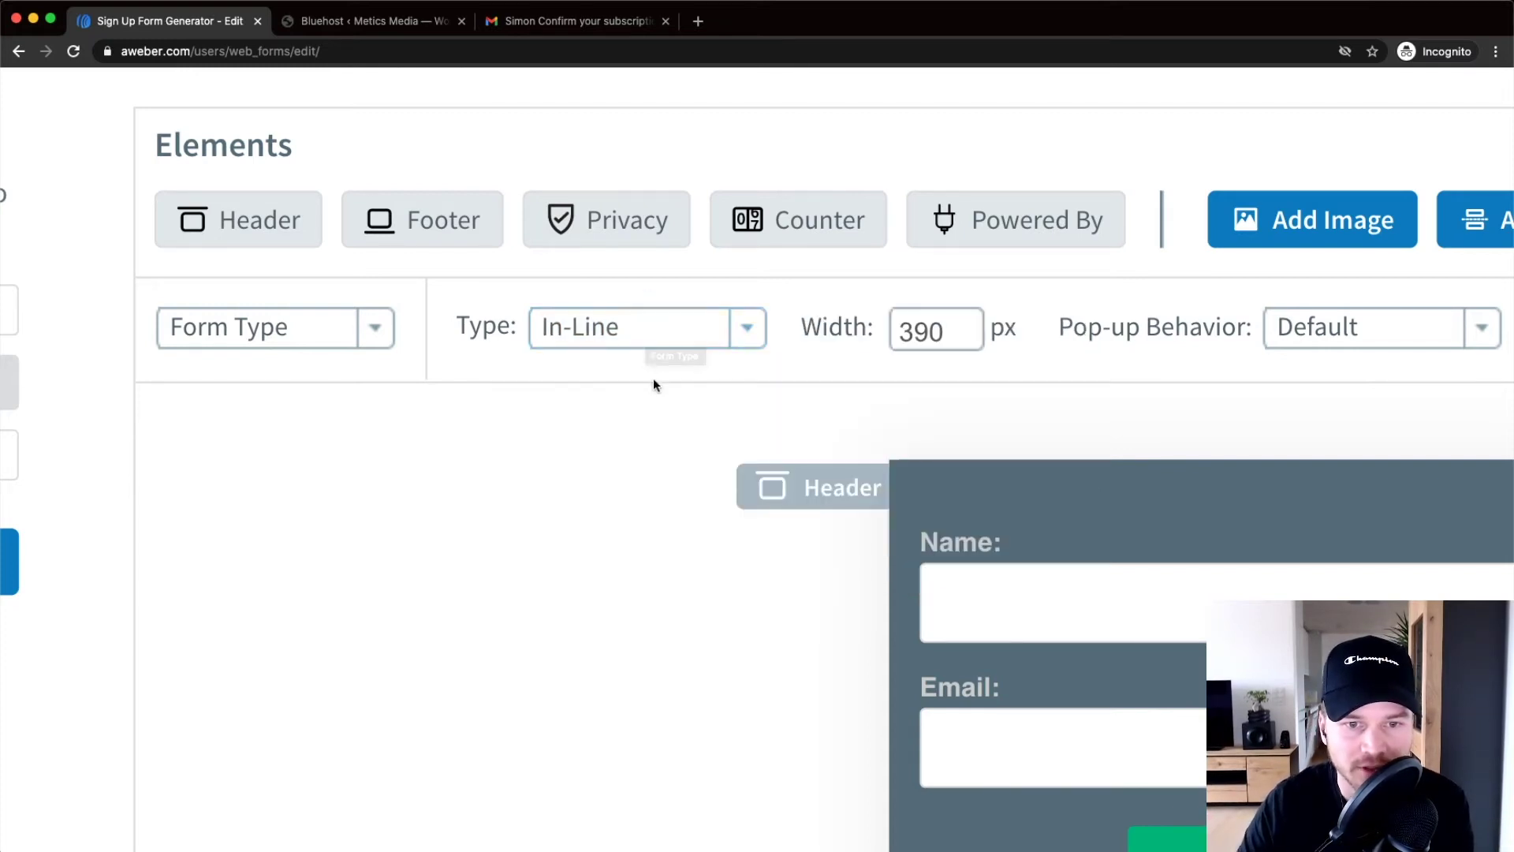
pyautogui.click(652, 332)
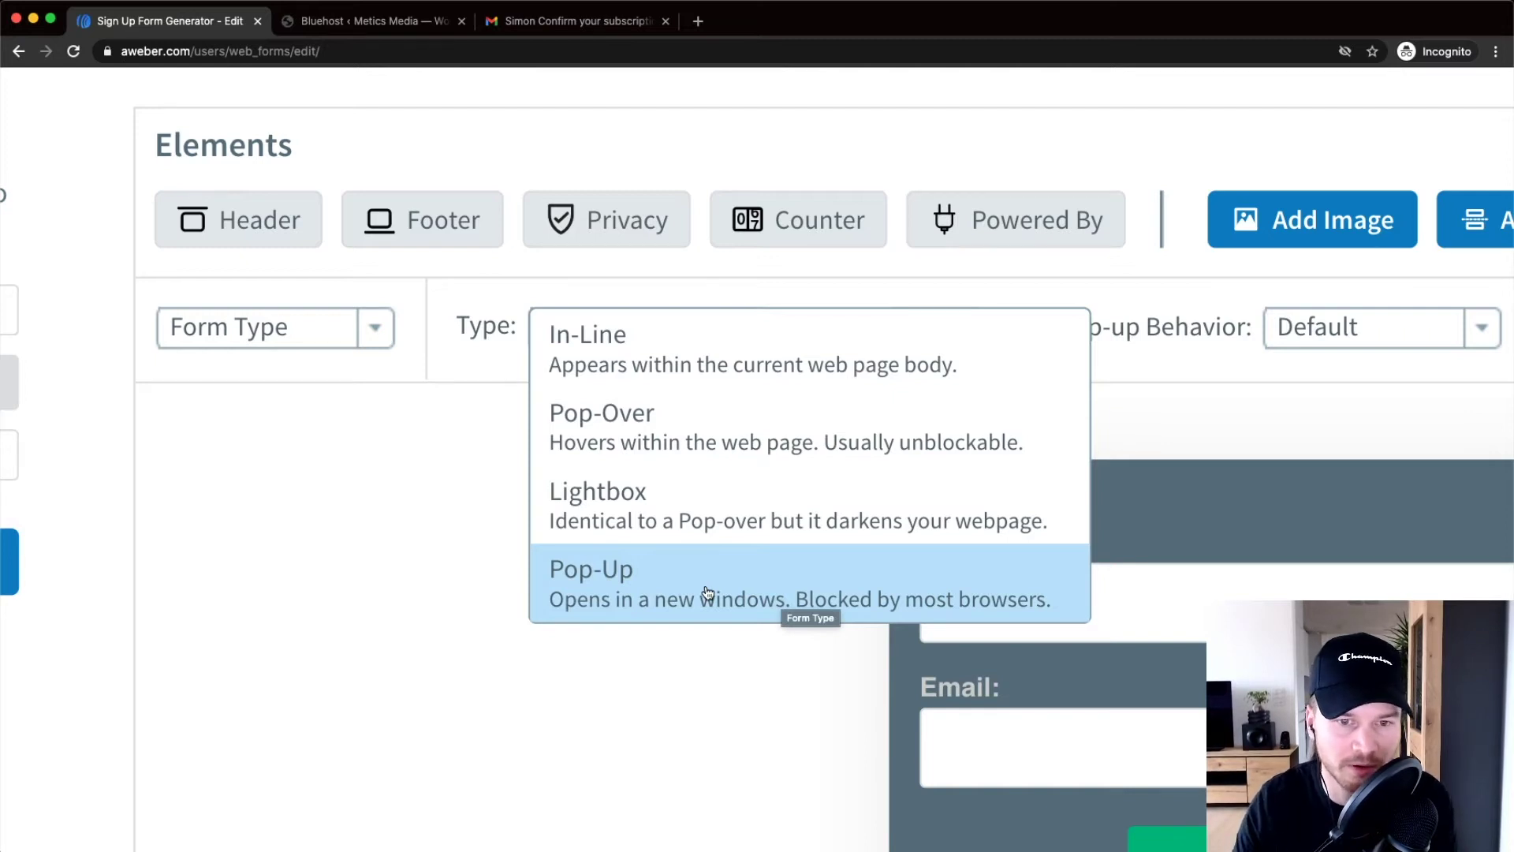
pyautogui.click(675, 347)
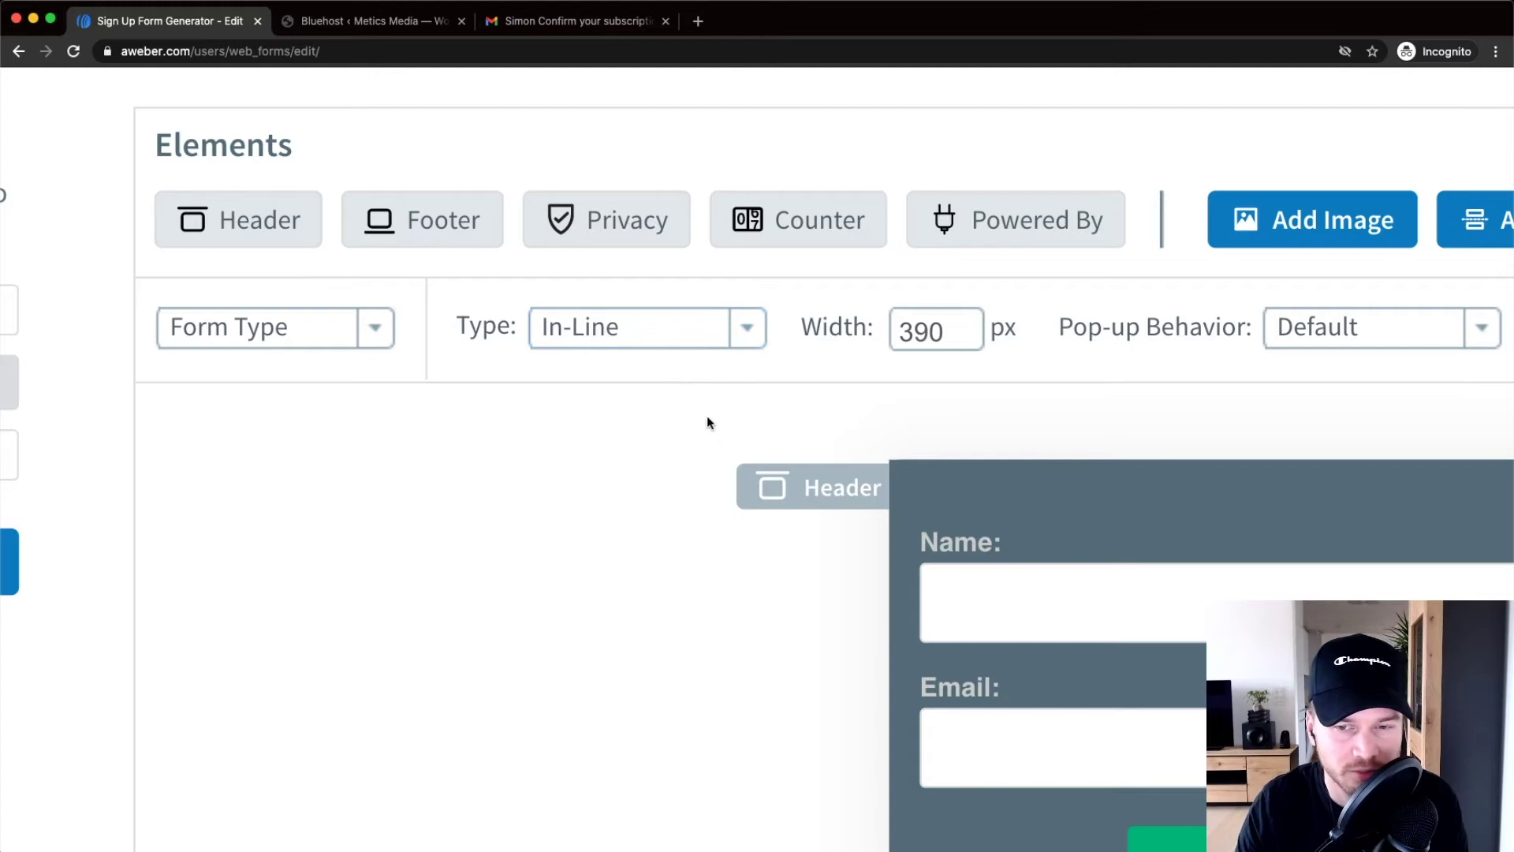
# Remove the footer section from the sign-up form
pyautogui.press('super+0')
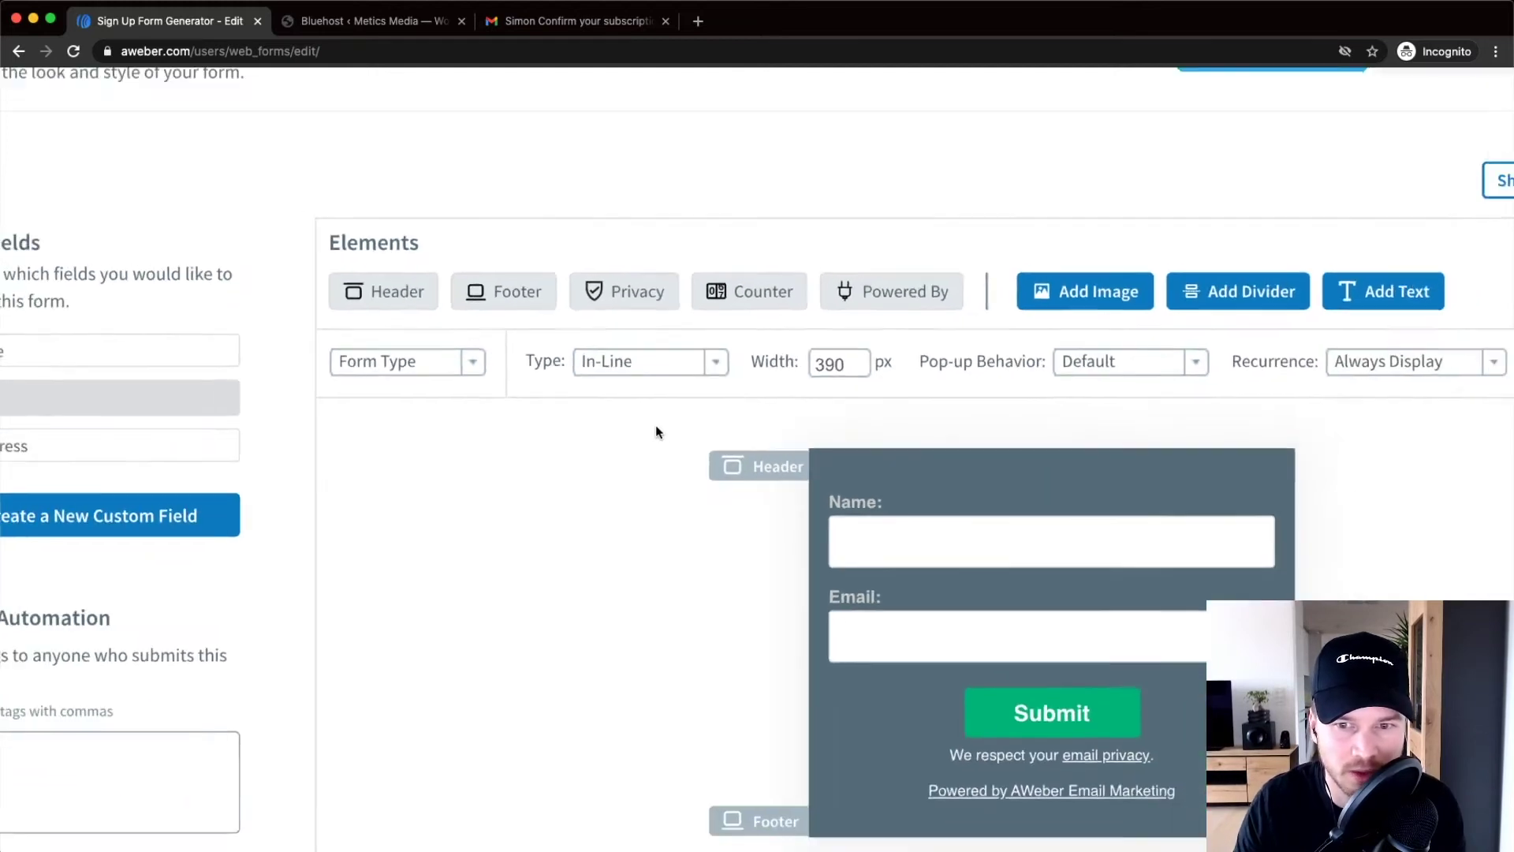
pyautogui.press('super+minus')
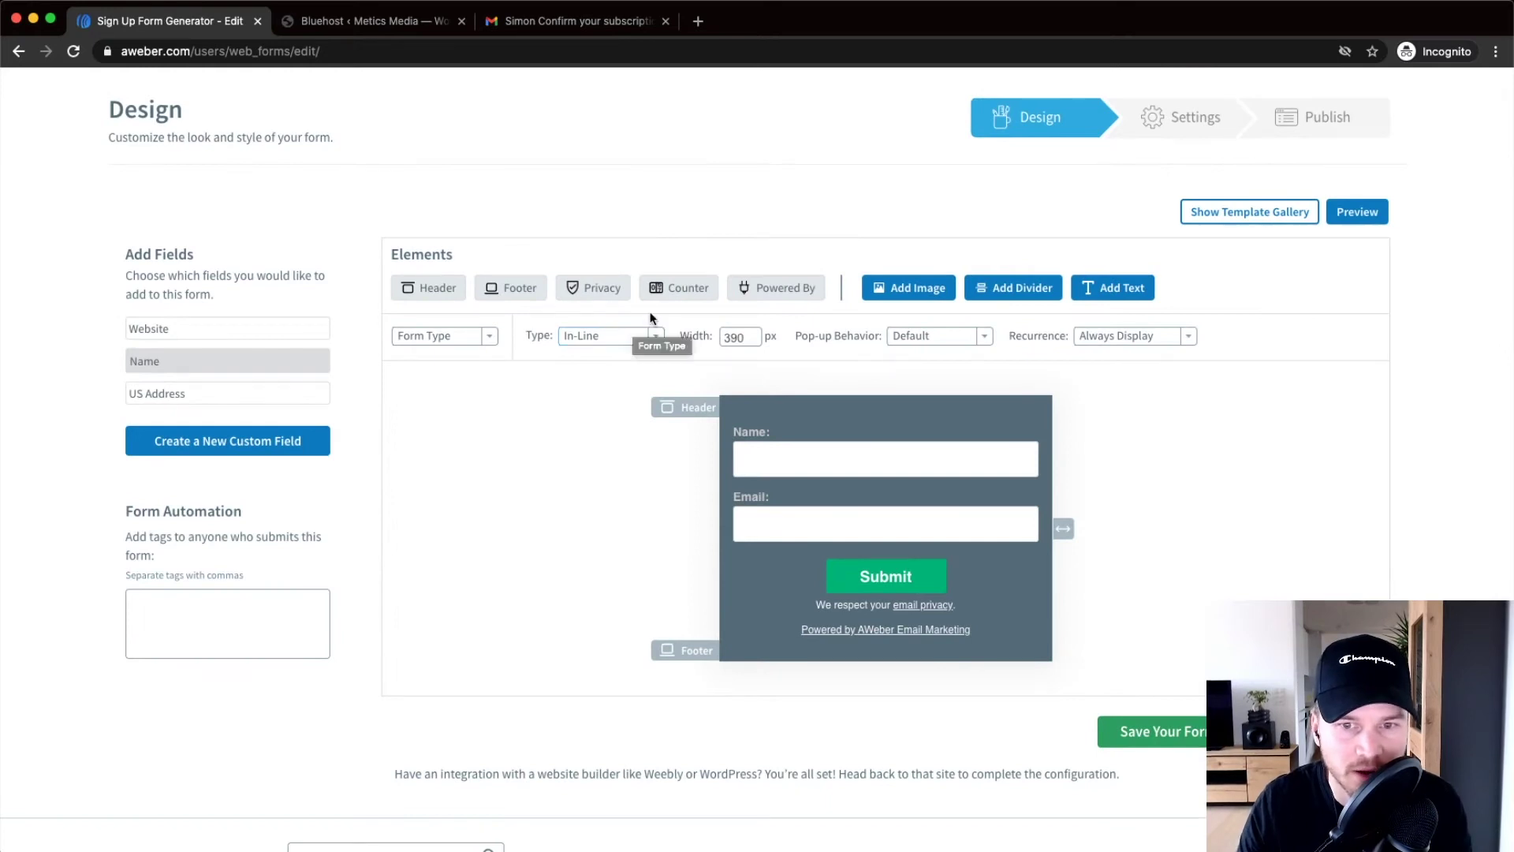
pyautogui.scroll(5, 541, 293)
pyautogui.hscroll(2, 394, 269)
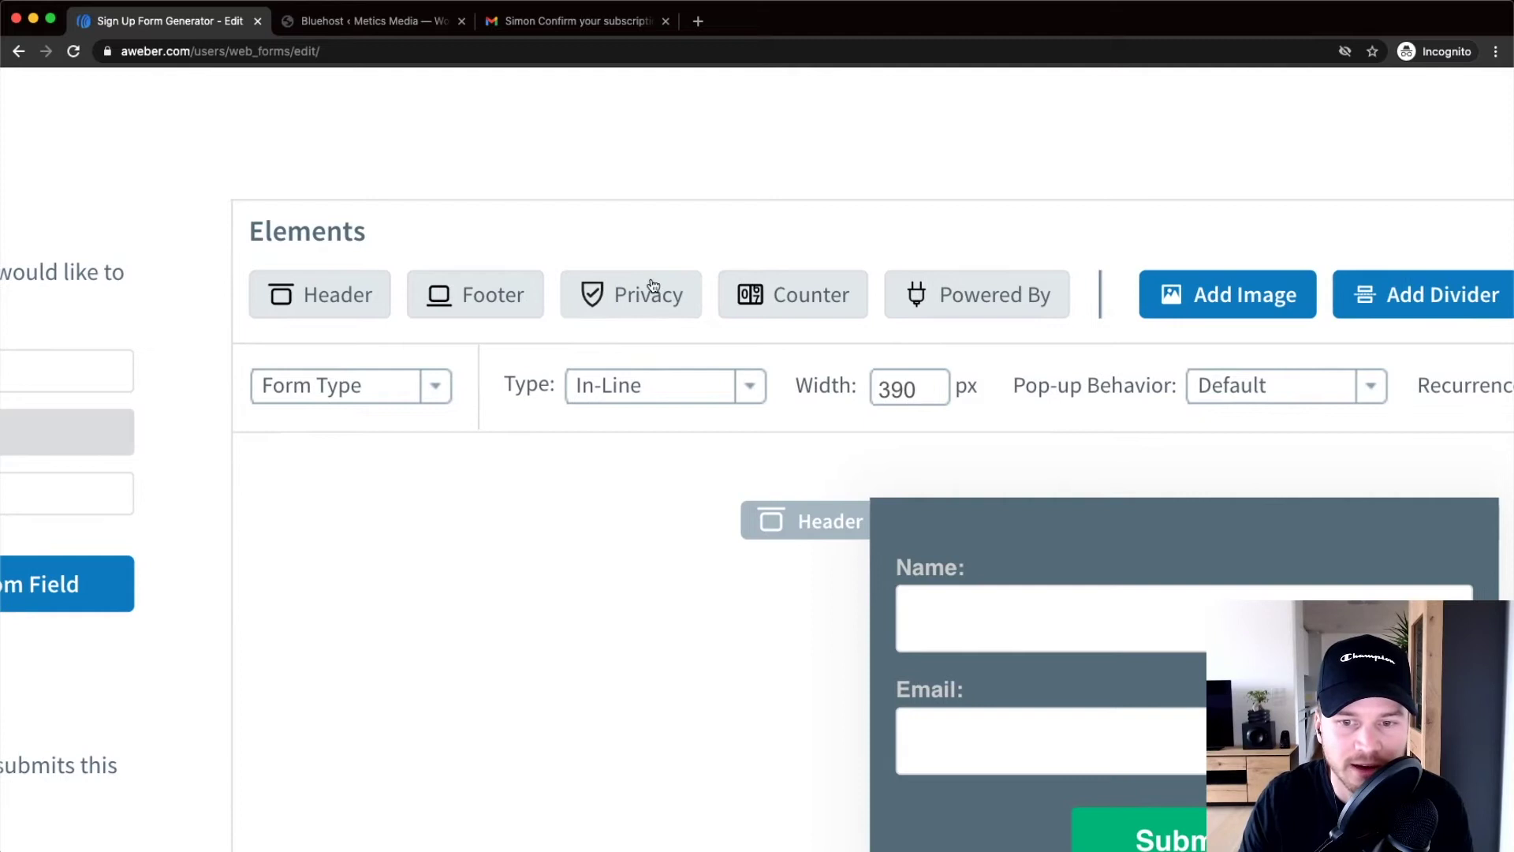
pyautogui.scroll(-1, 652, 285)
pyautogui.scroll(-1, 598, 226)
pyautogui.scroll(2, 295, 263)
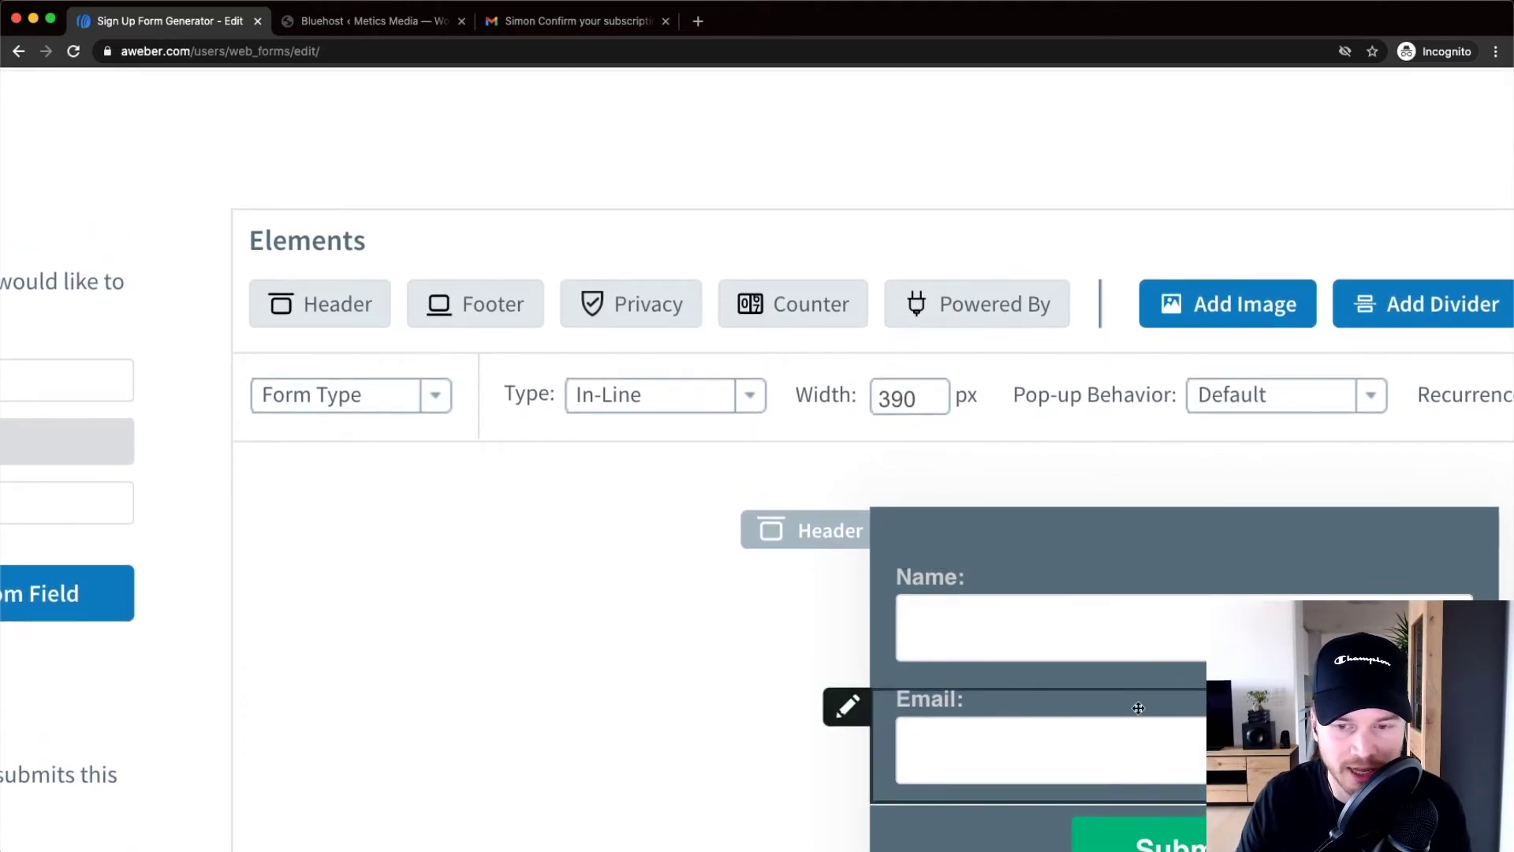
pyautogui.scroll(-5, 690, 460)
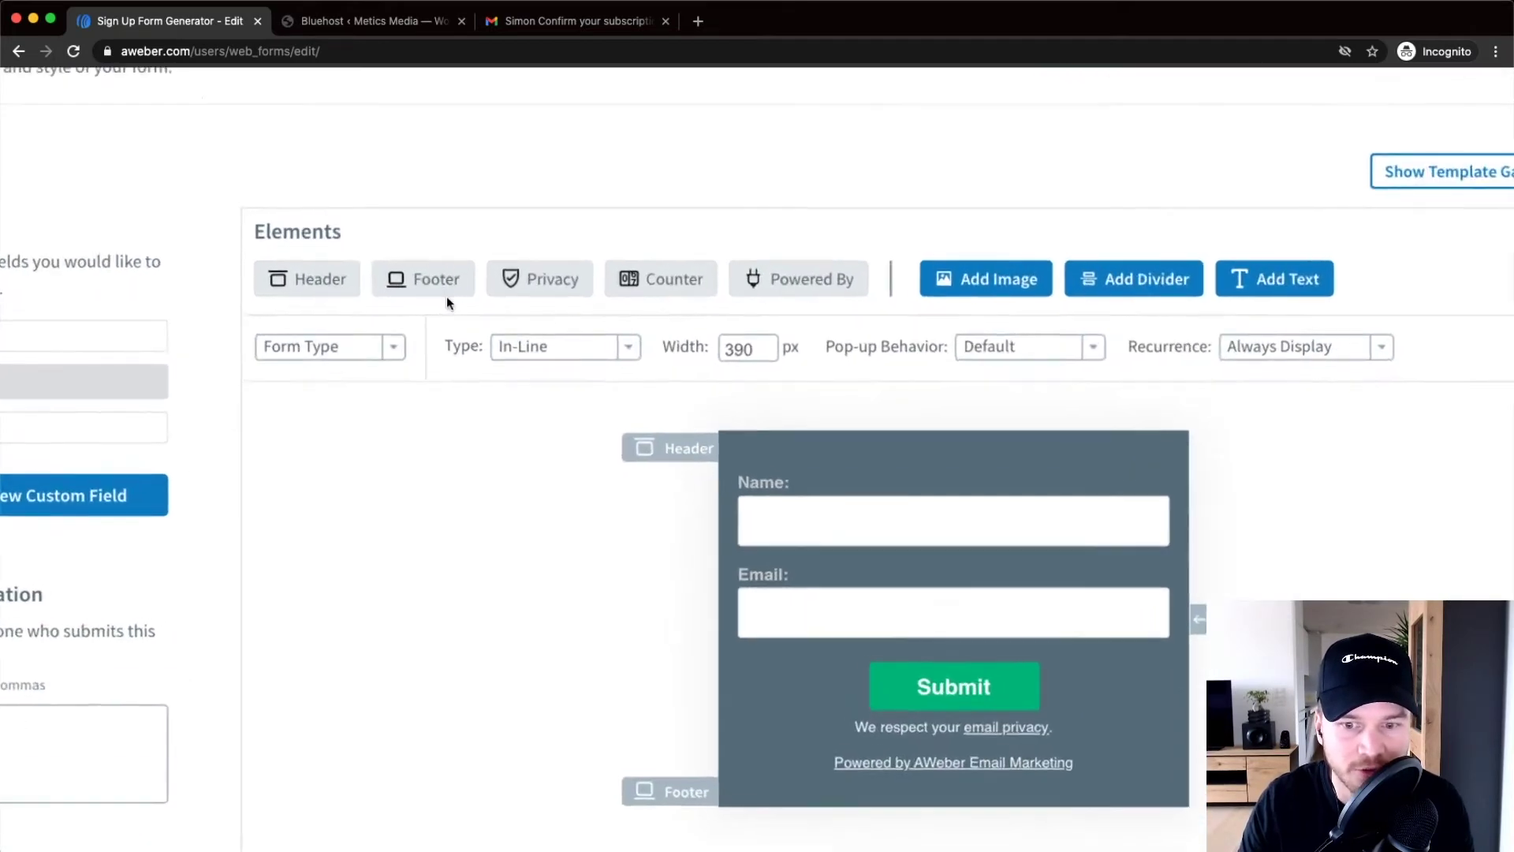
pyautogui.scroll(3, 446, 297)
pyautogui.click(429, 280)
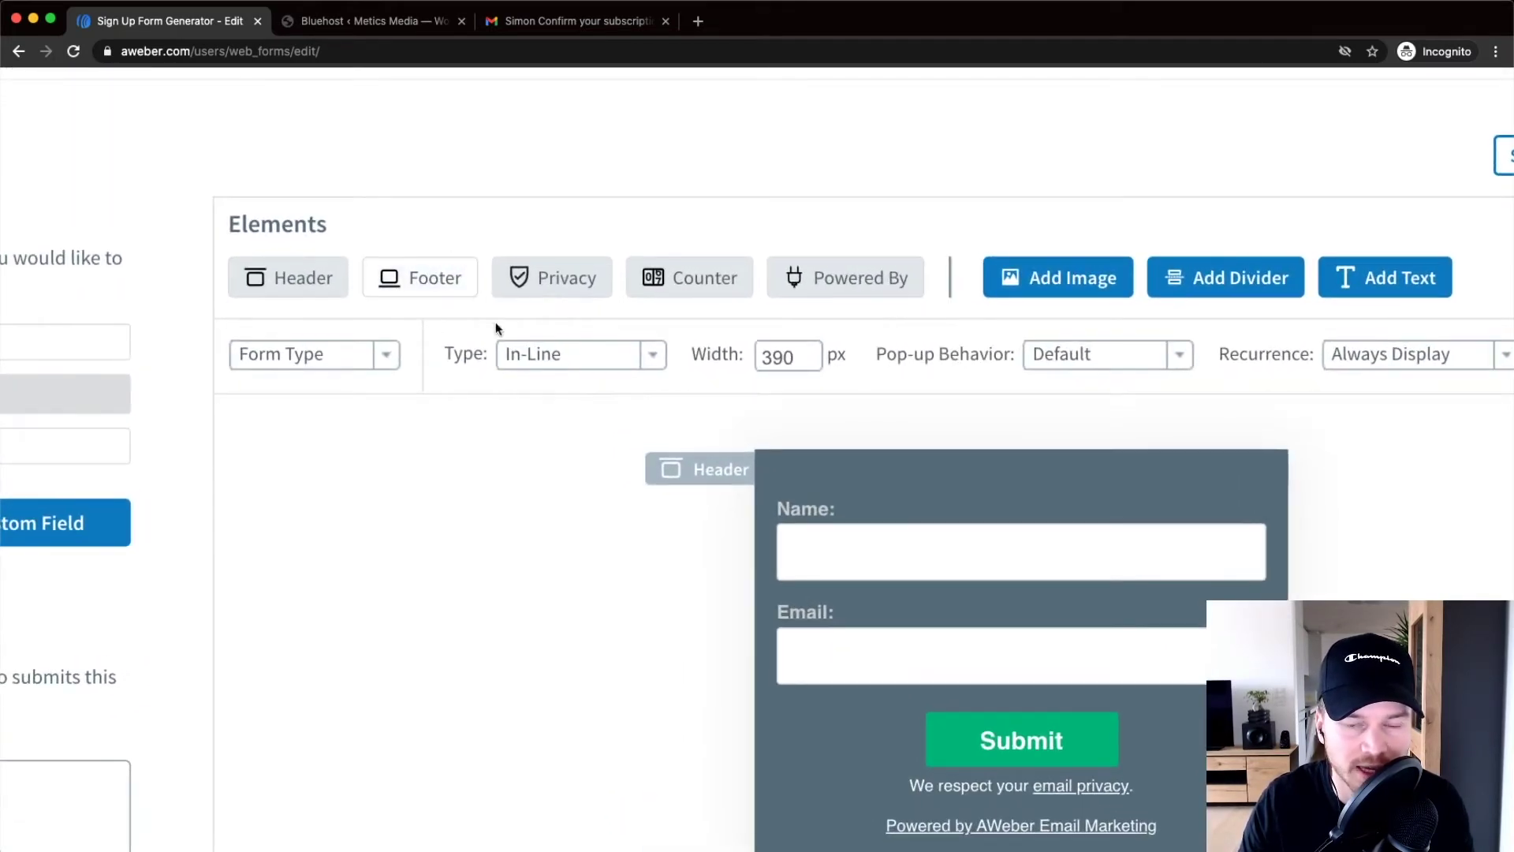
# Remove the email privacy line and the Powered by AWeber line
pyautogui.scroll(-2, 1044, 511)
pyautogui.scroll(2, 975, 589)
pyautogui.scroll(-2, 986, 588)
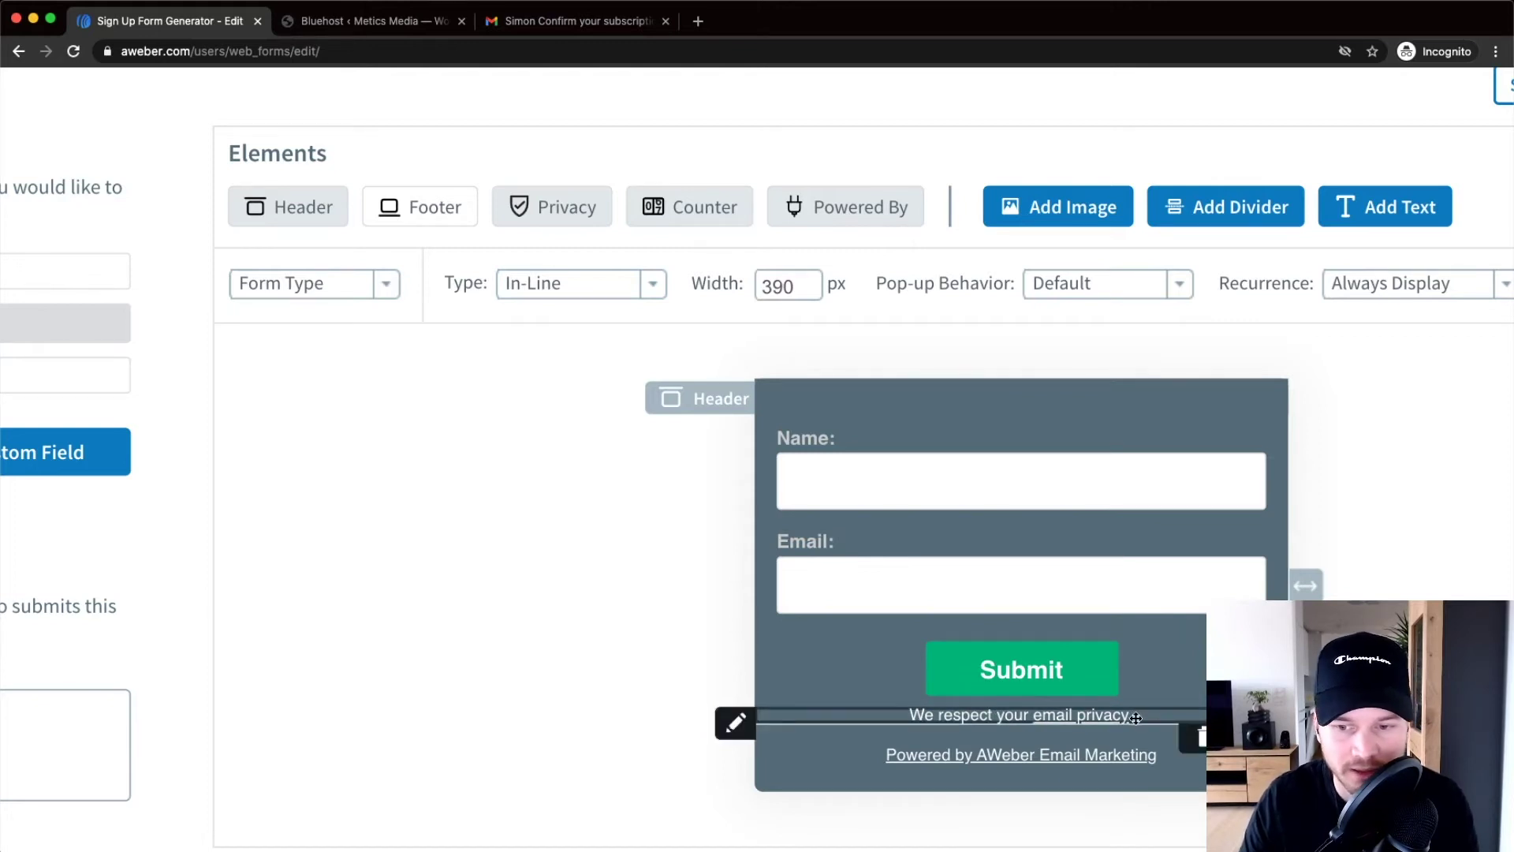
pyautogui.click(558, 205)
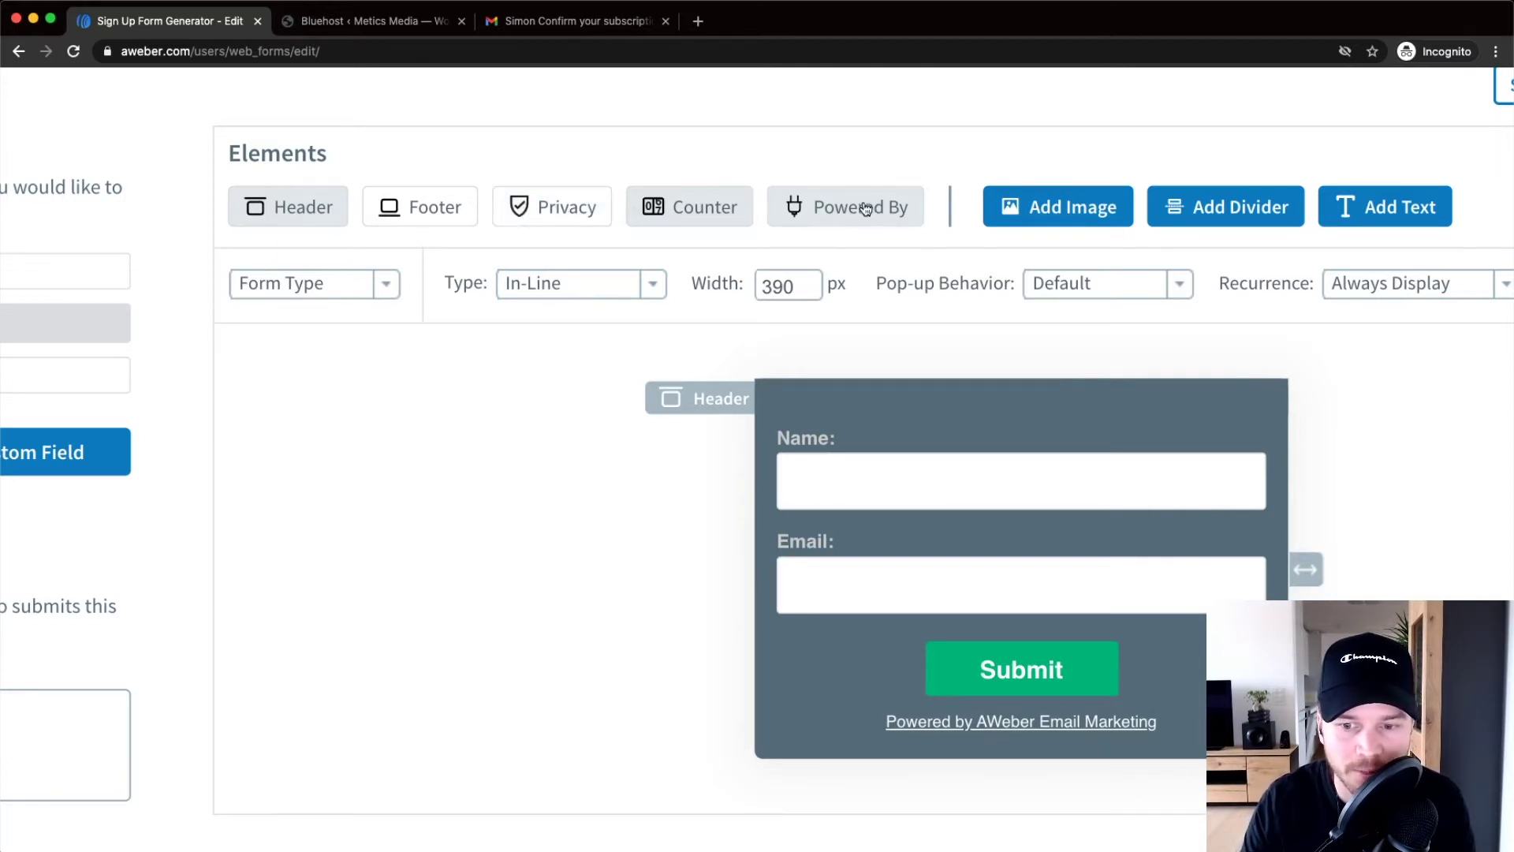
pyautogui.moveTo(1037, 734)
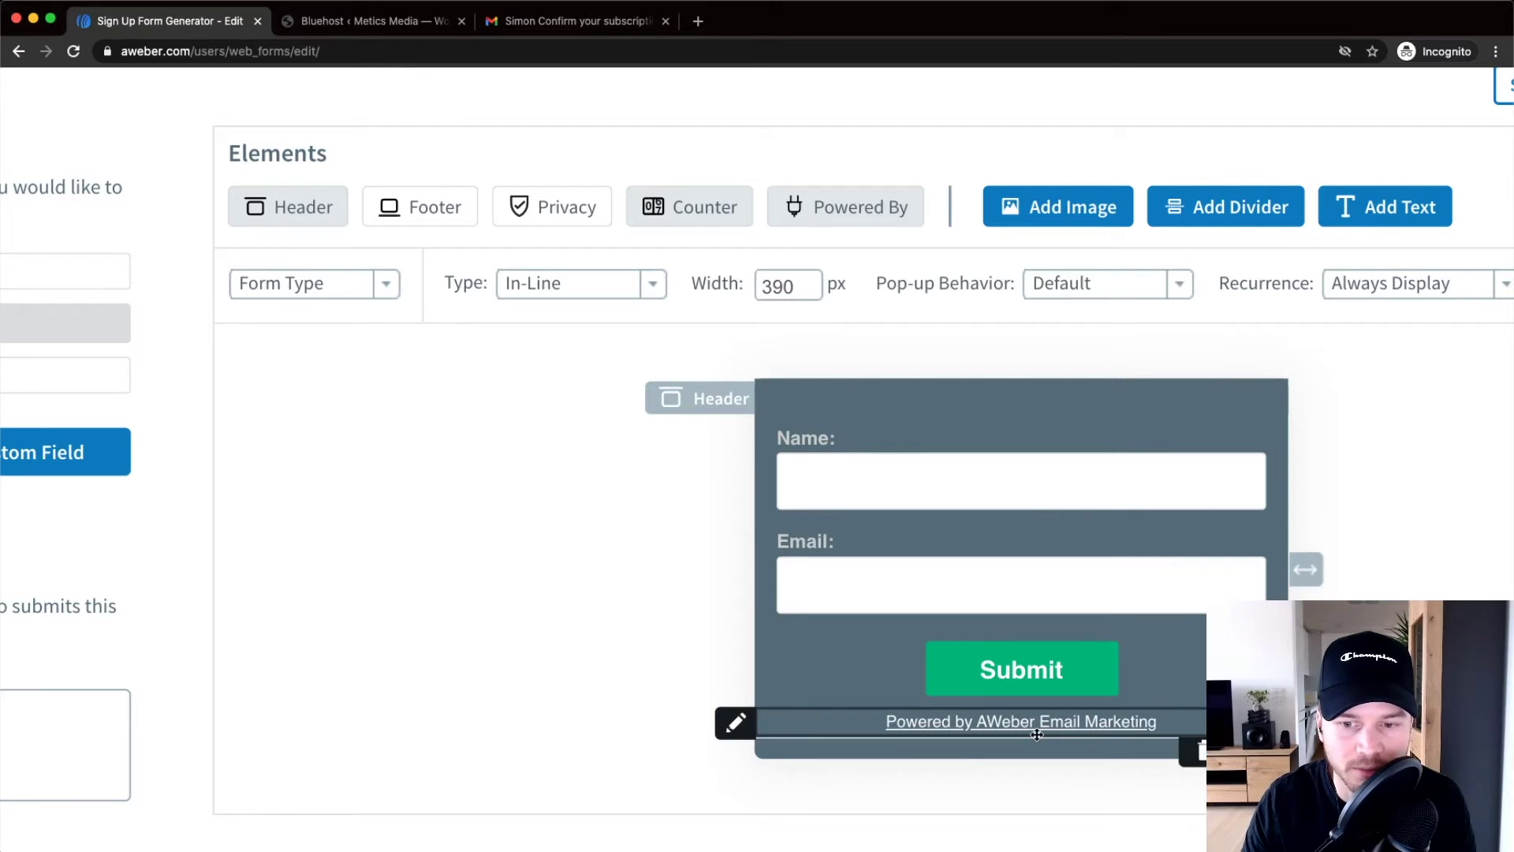
pyautogui.click(852, 211)
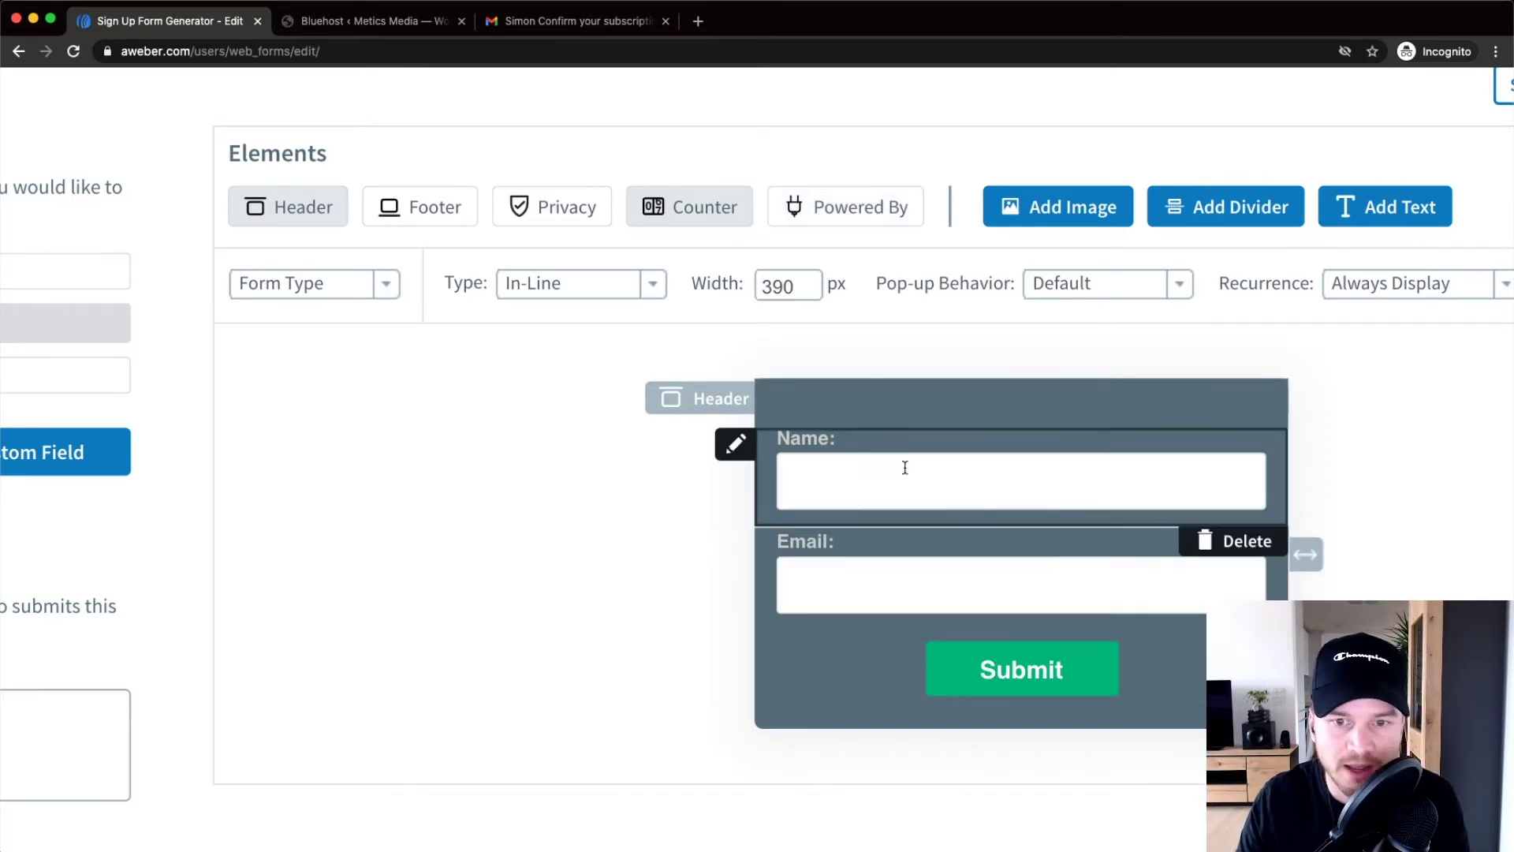
# Open the form's empty header in the Header editor
pyautogui.scroll(-5, 1073, 445)
pyautogui.hscroll(4, 1076, 495)
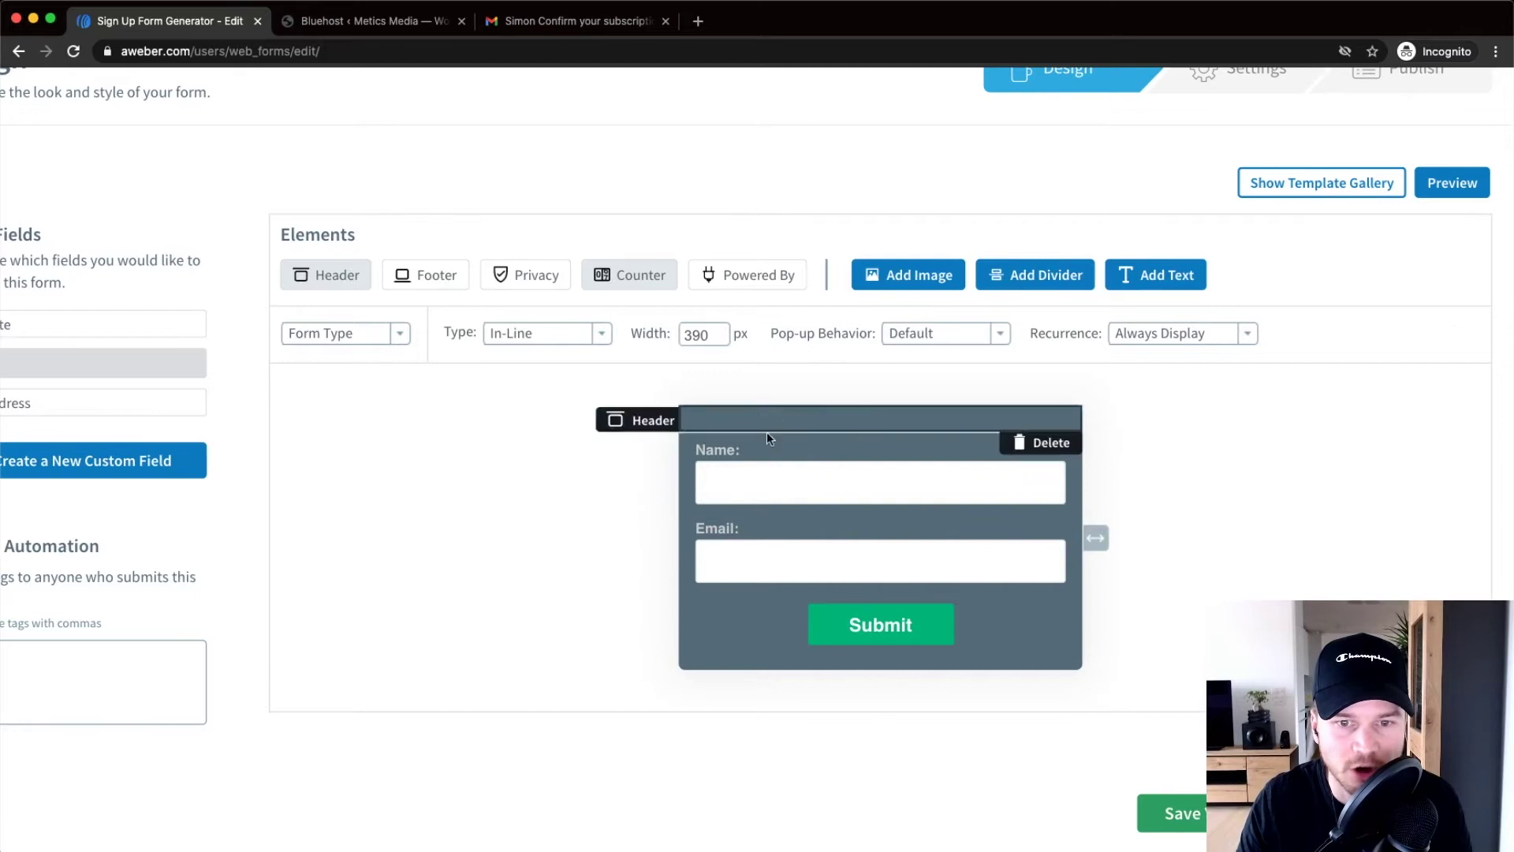
pyautogui.hscroll(-3, 769, 442)
pyautogui.hscroll(4, 964, 434)
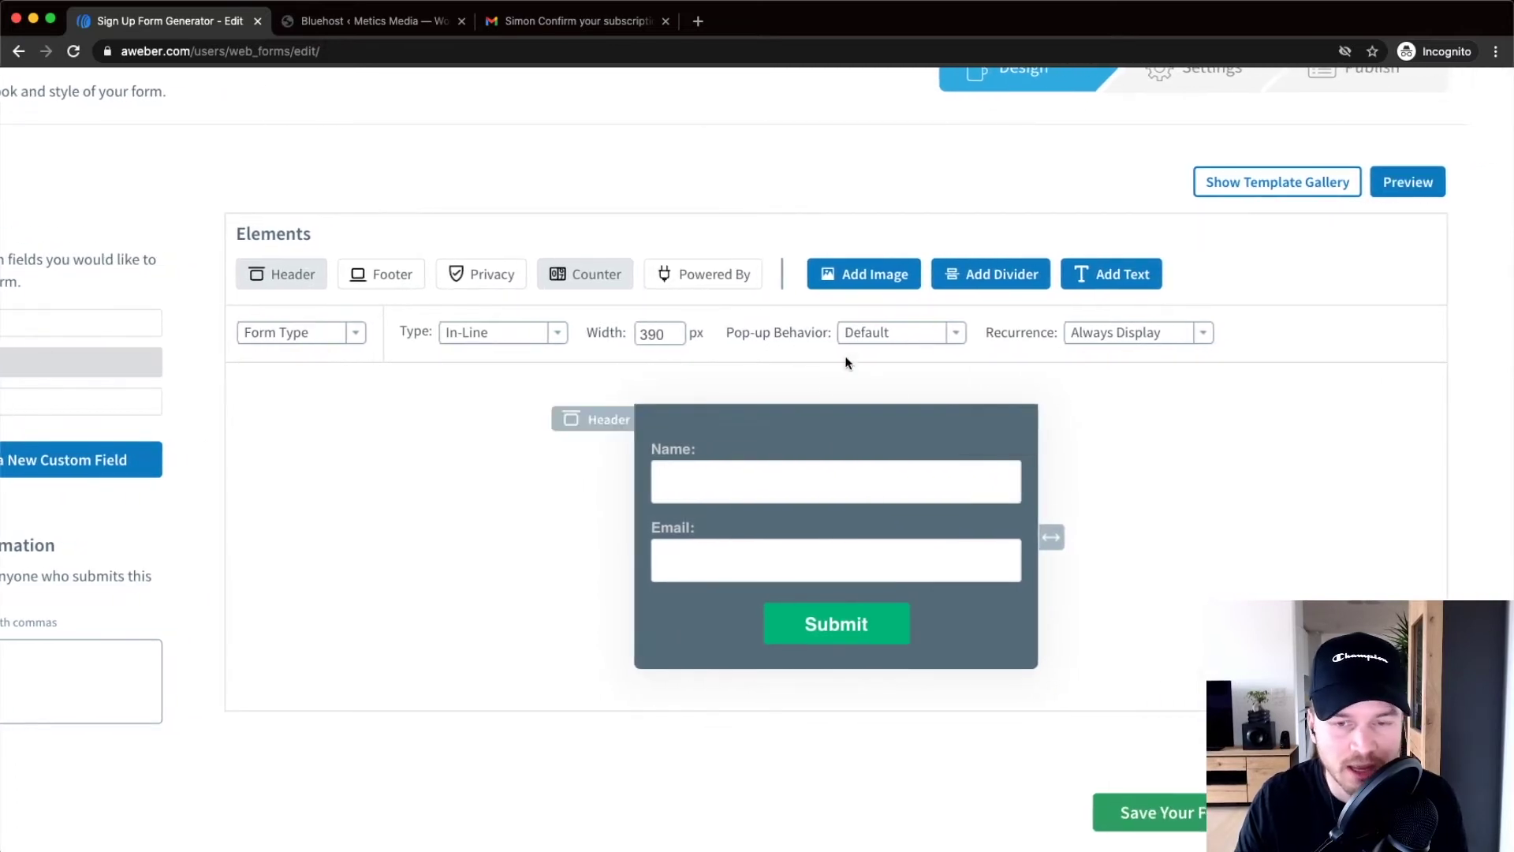
pyautogui.click(822, 422)
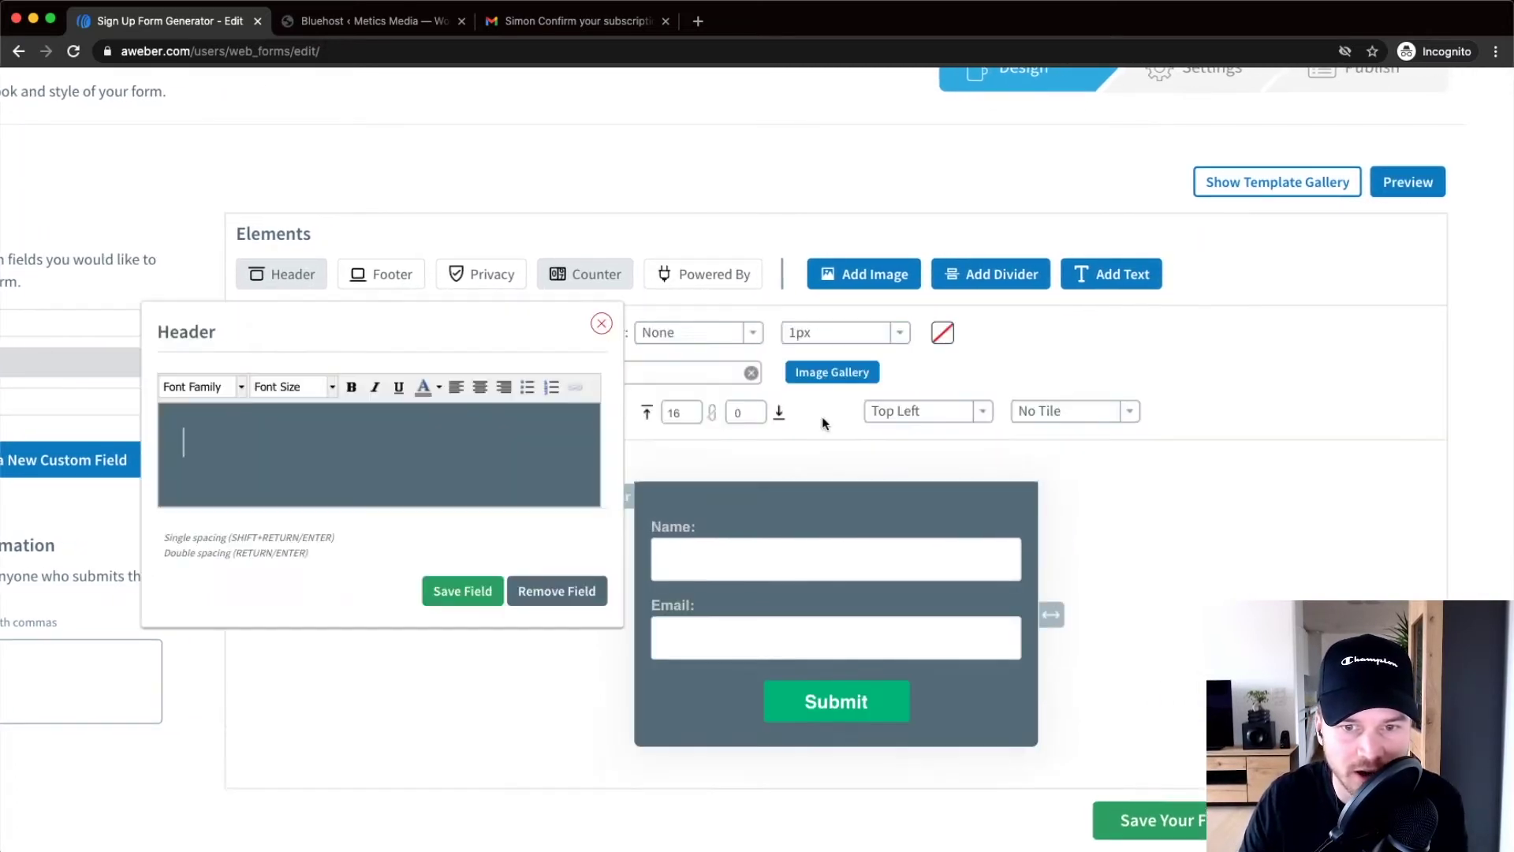
# Paste the headline 'Get my Youtube SEO Checklist for FREE!' into the header
pyautogui.click(340, 450)
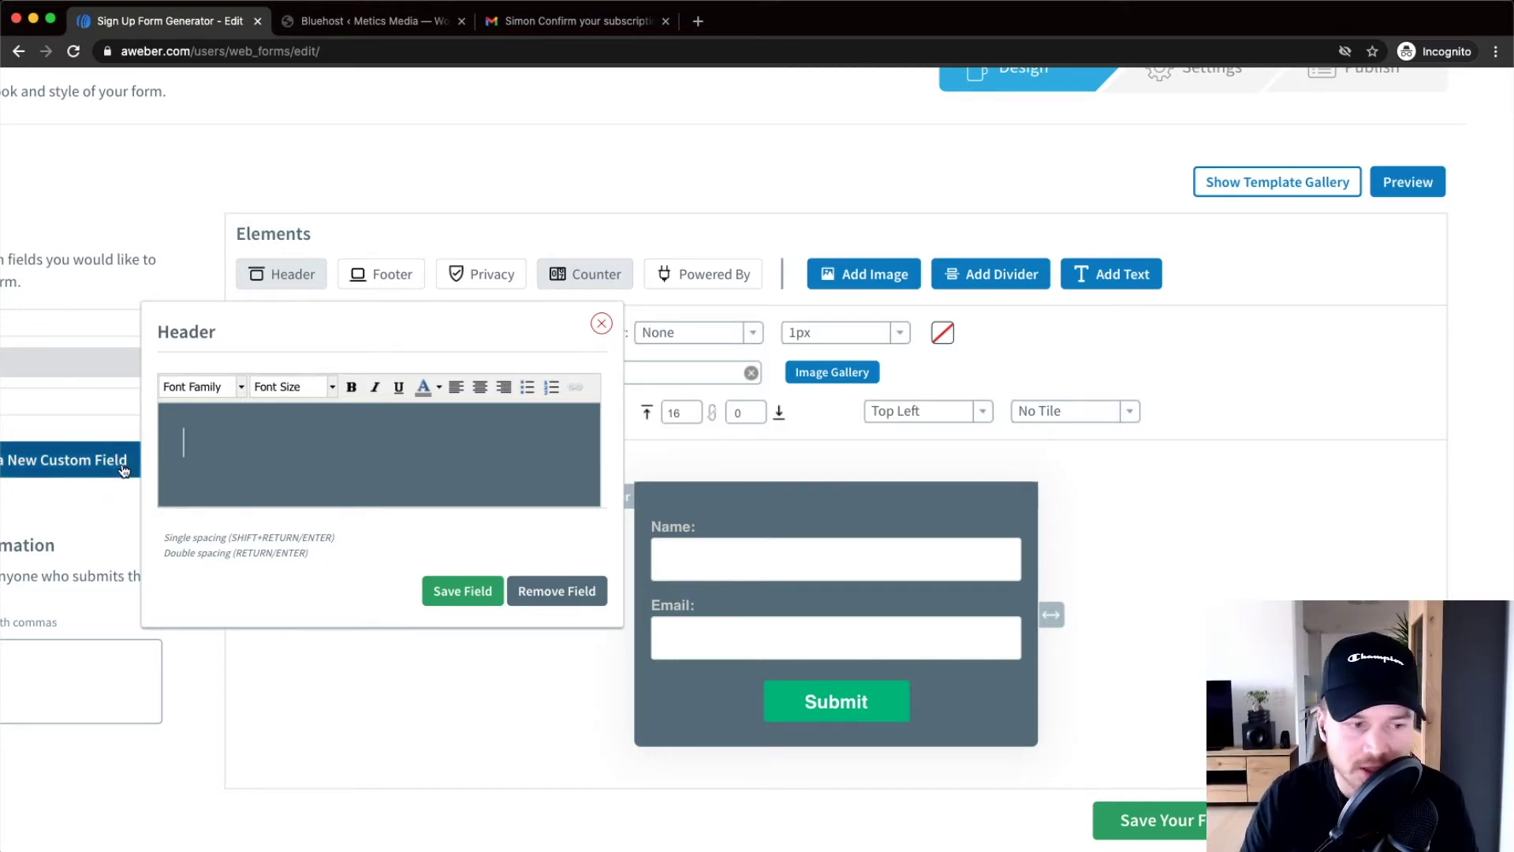
pyautogui.press('super+Tab')
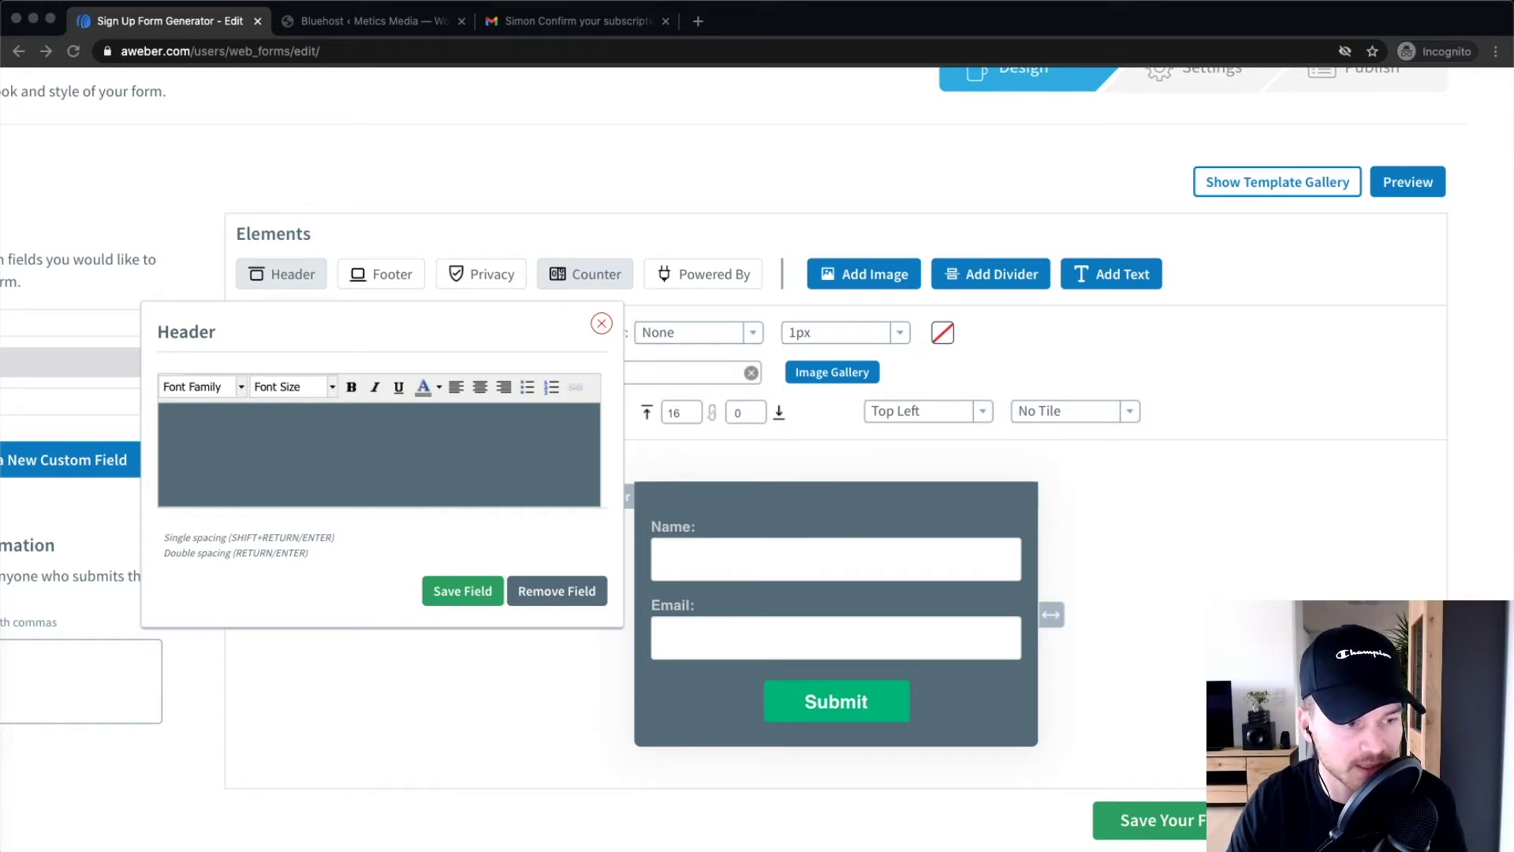
pyautogui.click(222, 458)
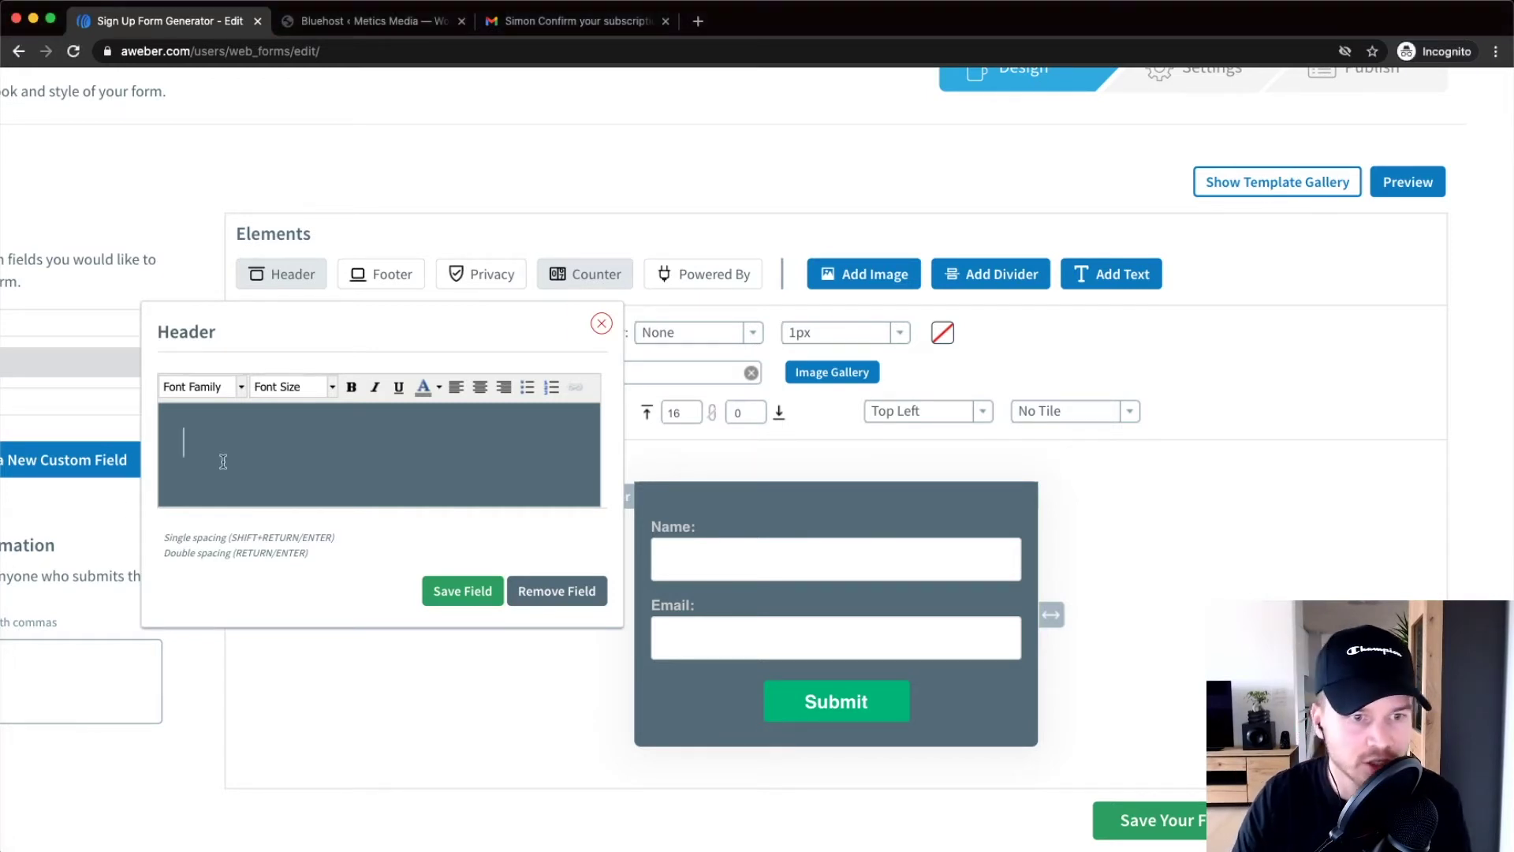
pyautogui.write('Get my Youtube SEO Checklist for FREE!')
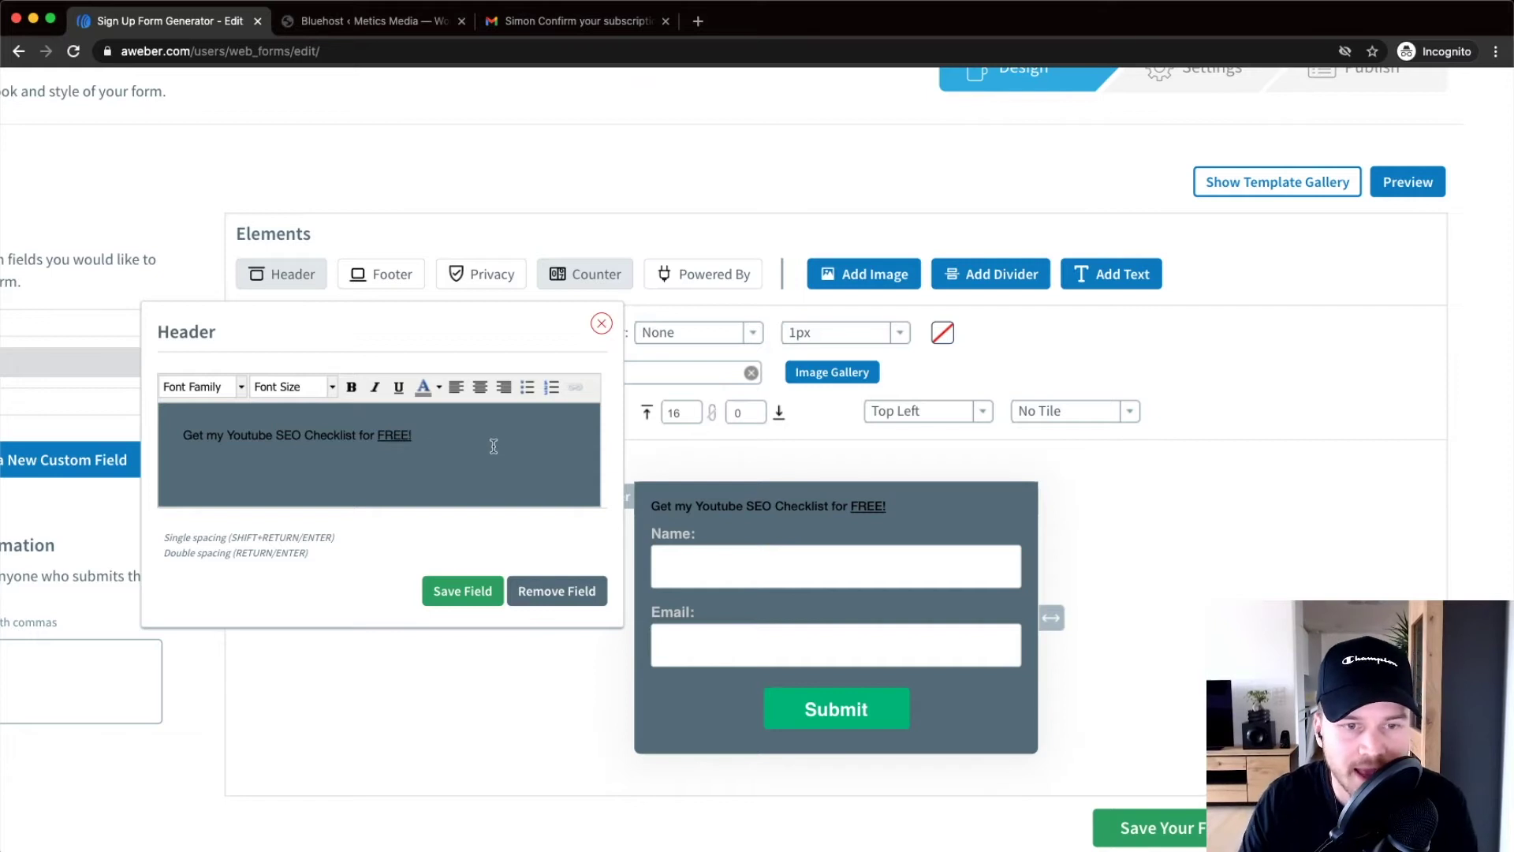
# Make the headline white Verdana text
pyautogui.tripleClick(179, 440)
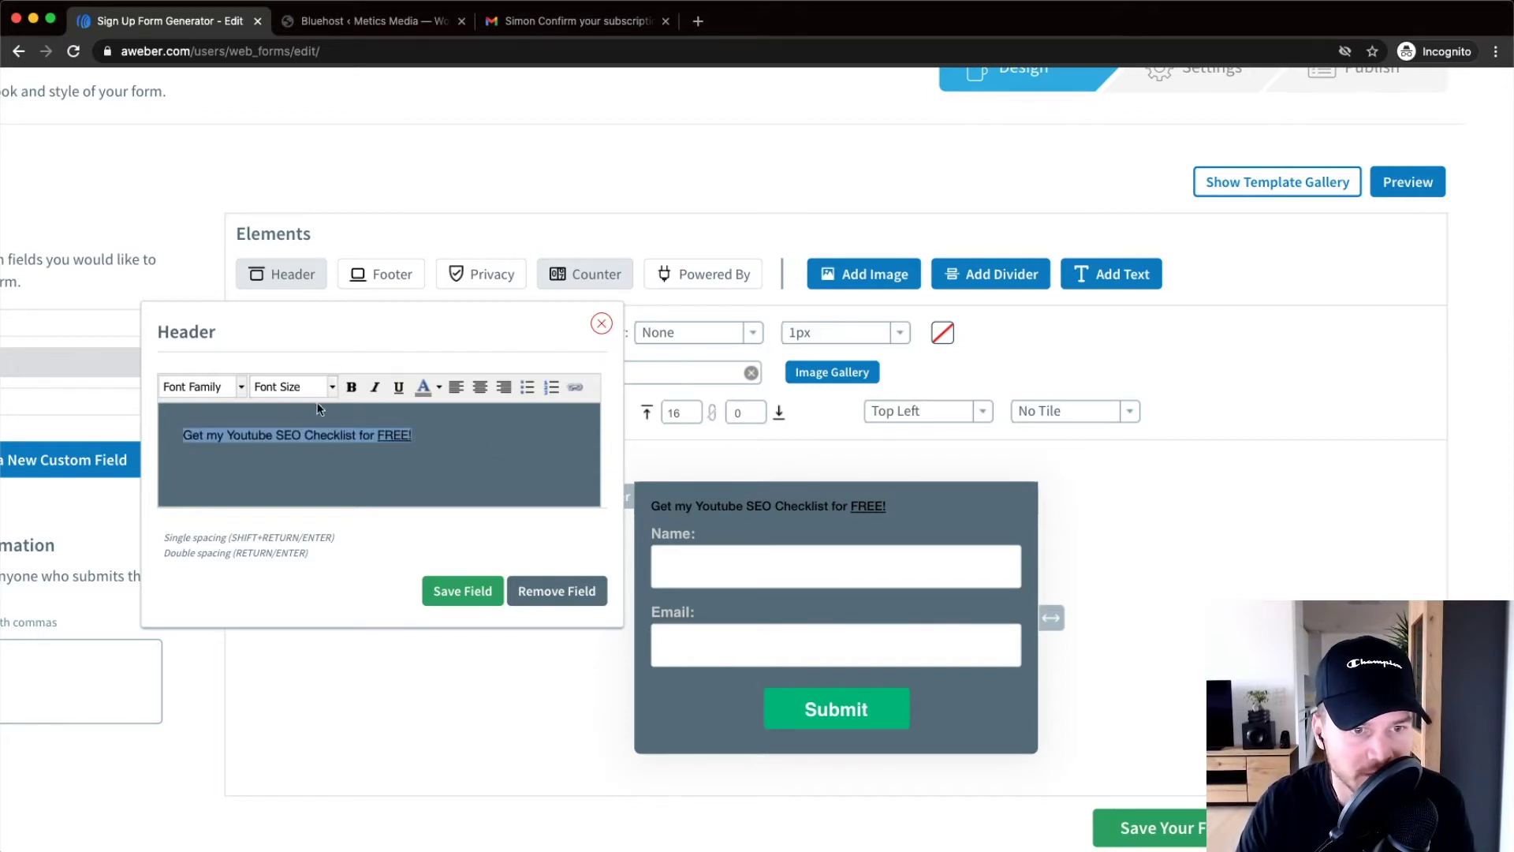
pyautogui.click(425, 387)
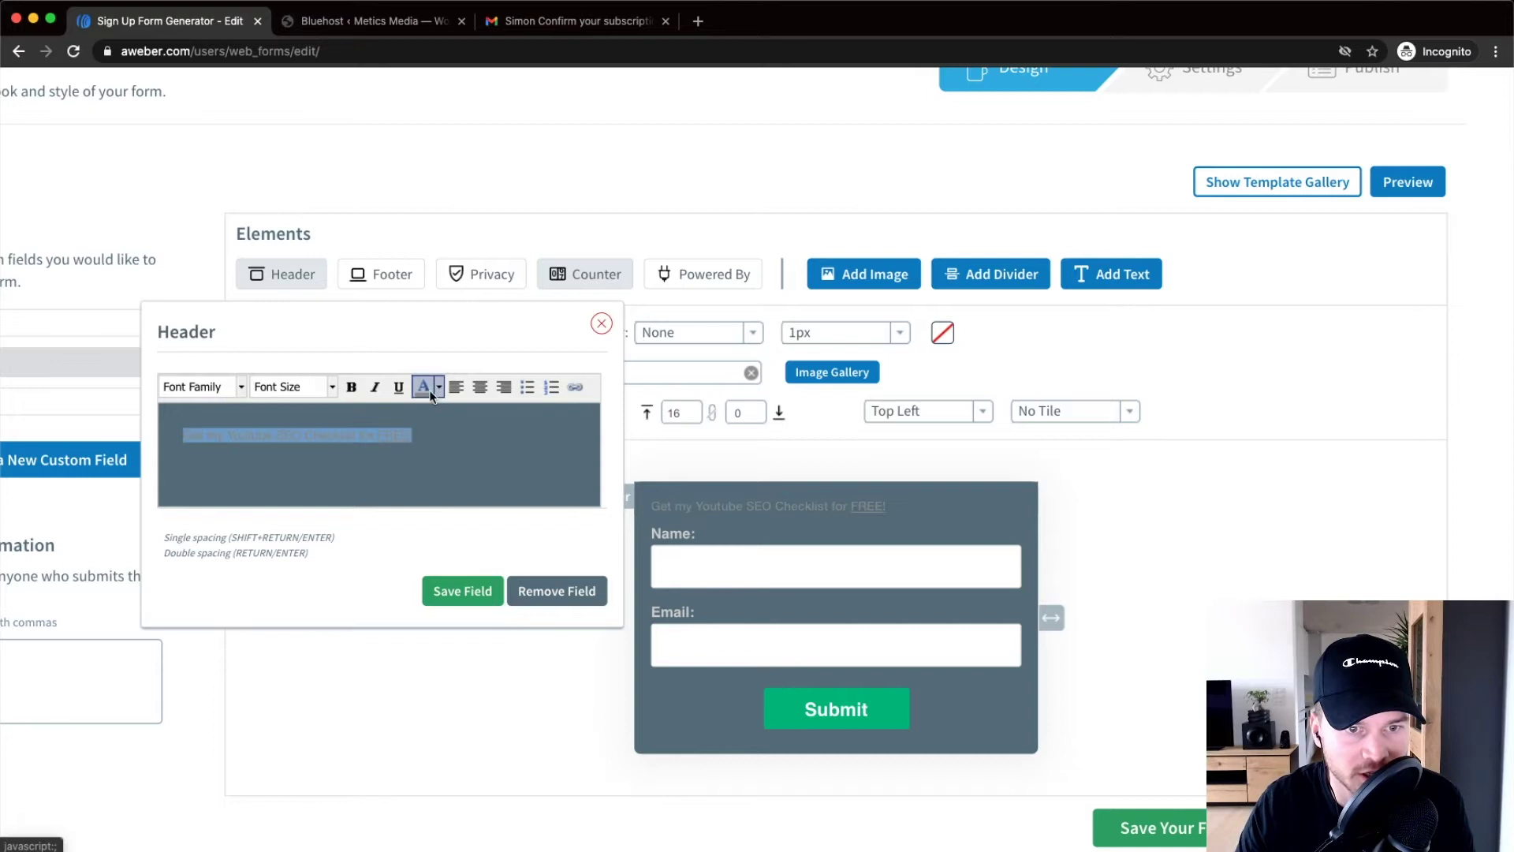
pyautogui.hscroll(-2, 491, 392)
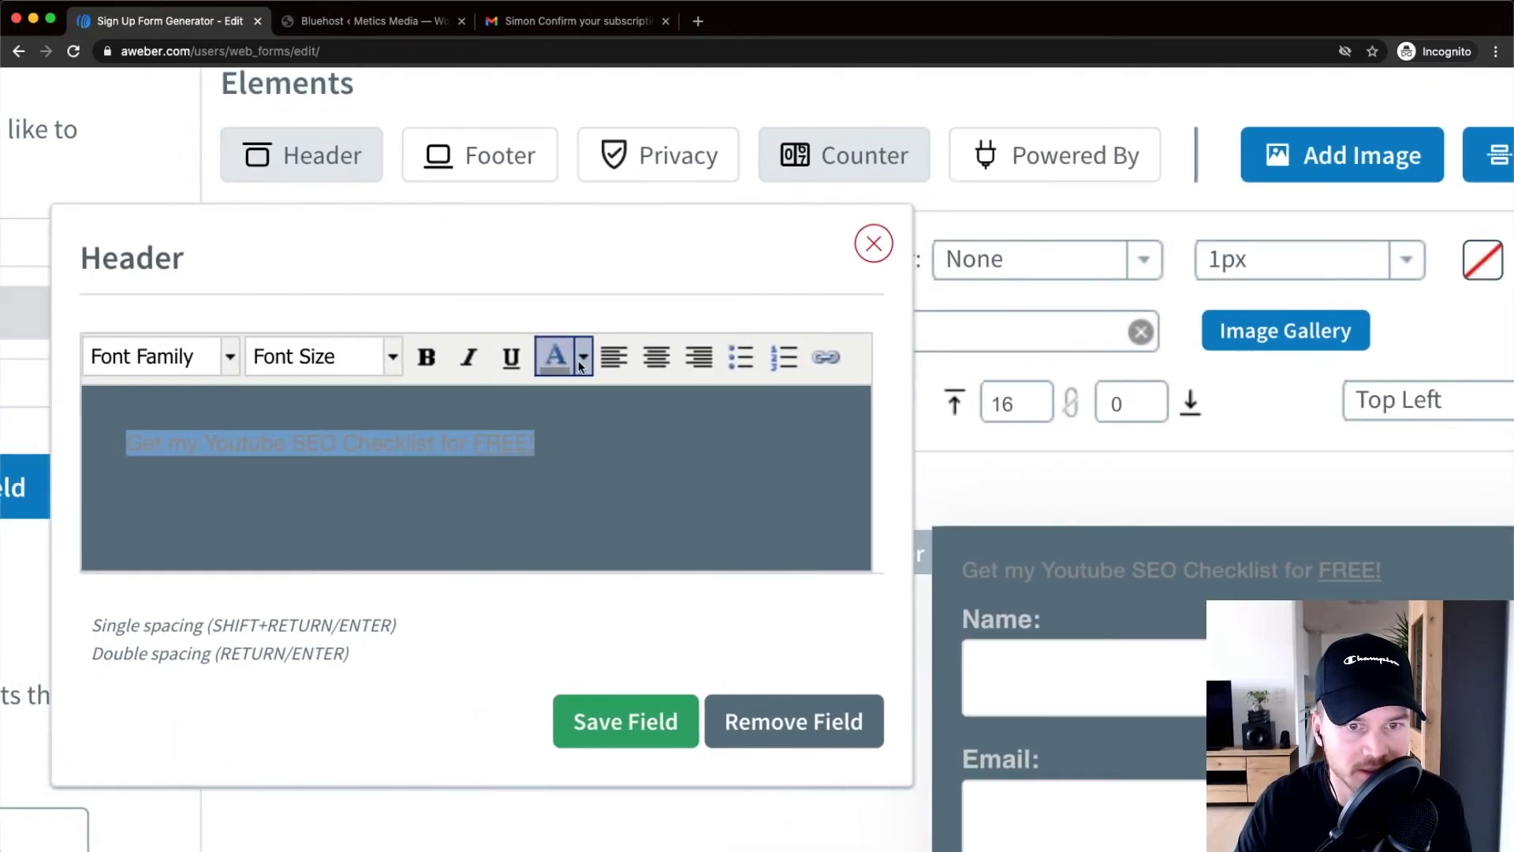
pyautogui.click(584, 356)
pyautogui.click(740, 505)
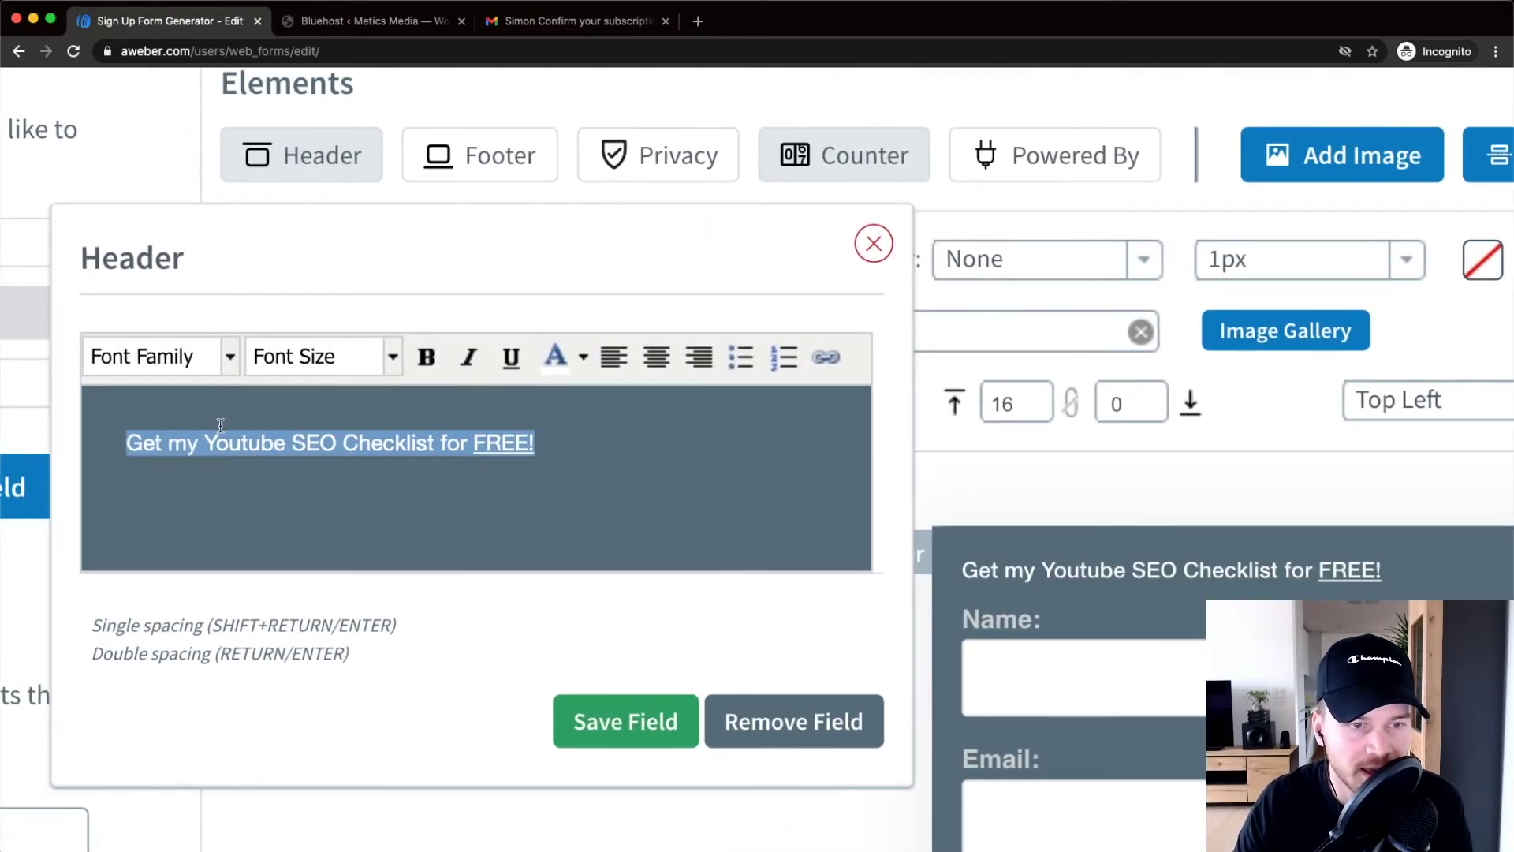
pyautogui.click(150, 357)
pyautogui.scroll(-1, 158, 542)
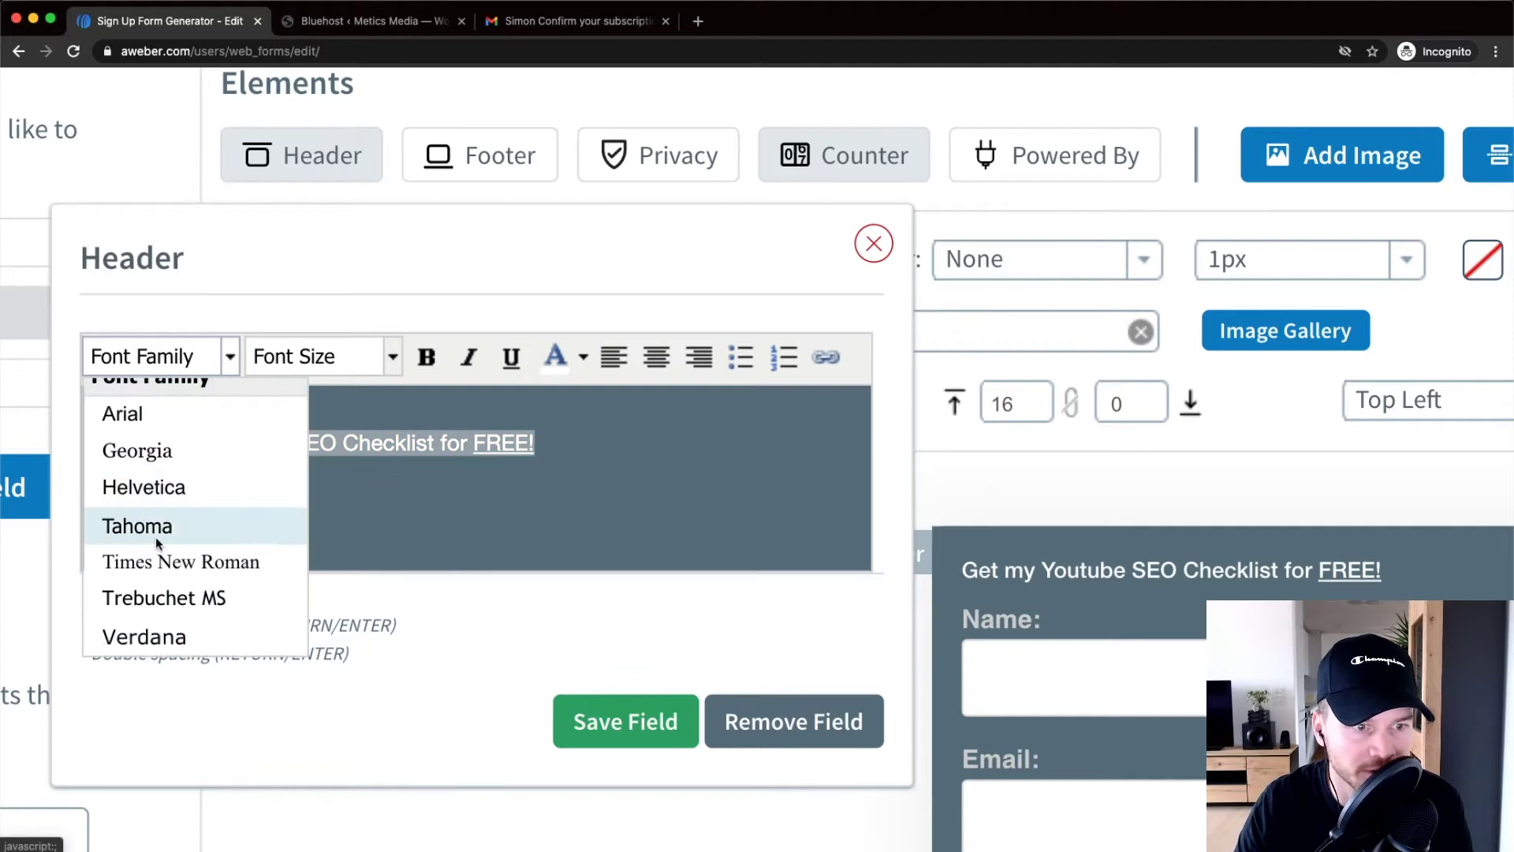
pyautogui.click(144, 636)
# Set the headline to 24px, bold and centred, and save the header
pyautogui.click(392, 359)
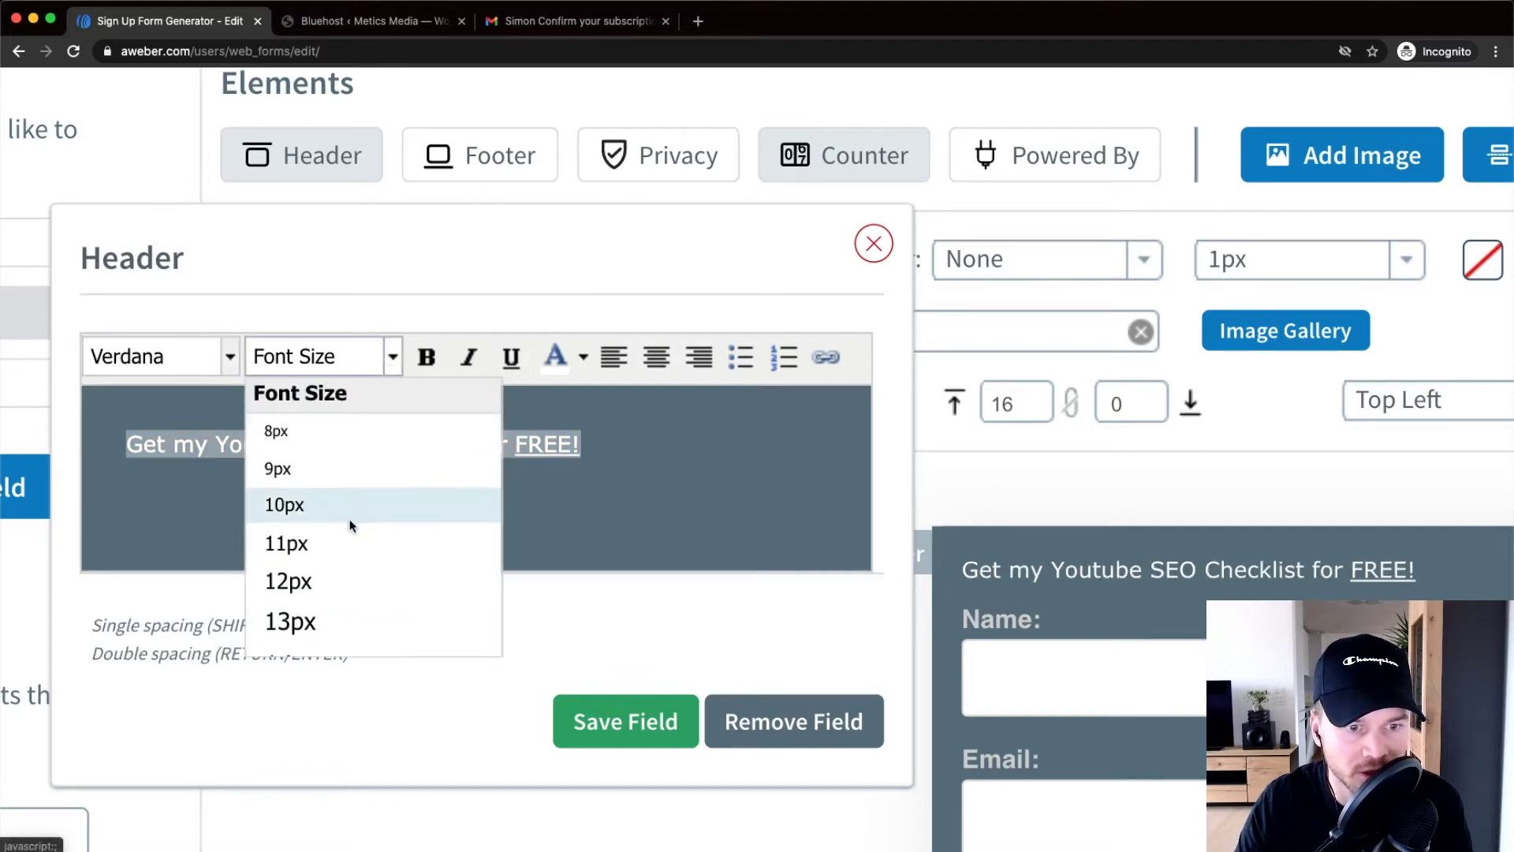
pyautogui.scroll(-3, 359, 544)
pyautogui.click(330, 620)
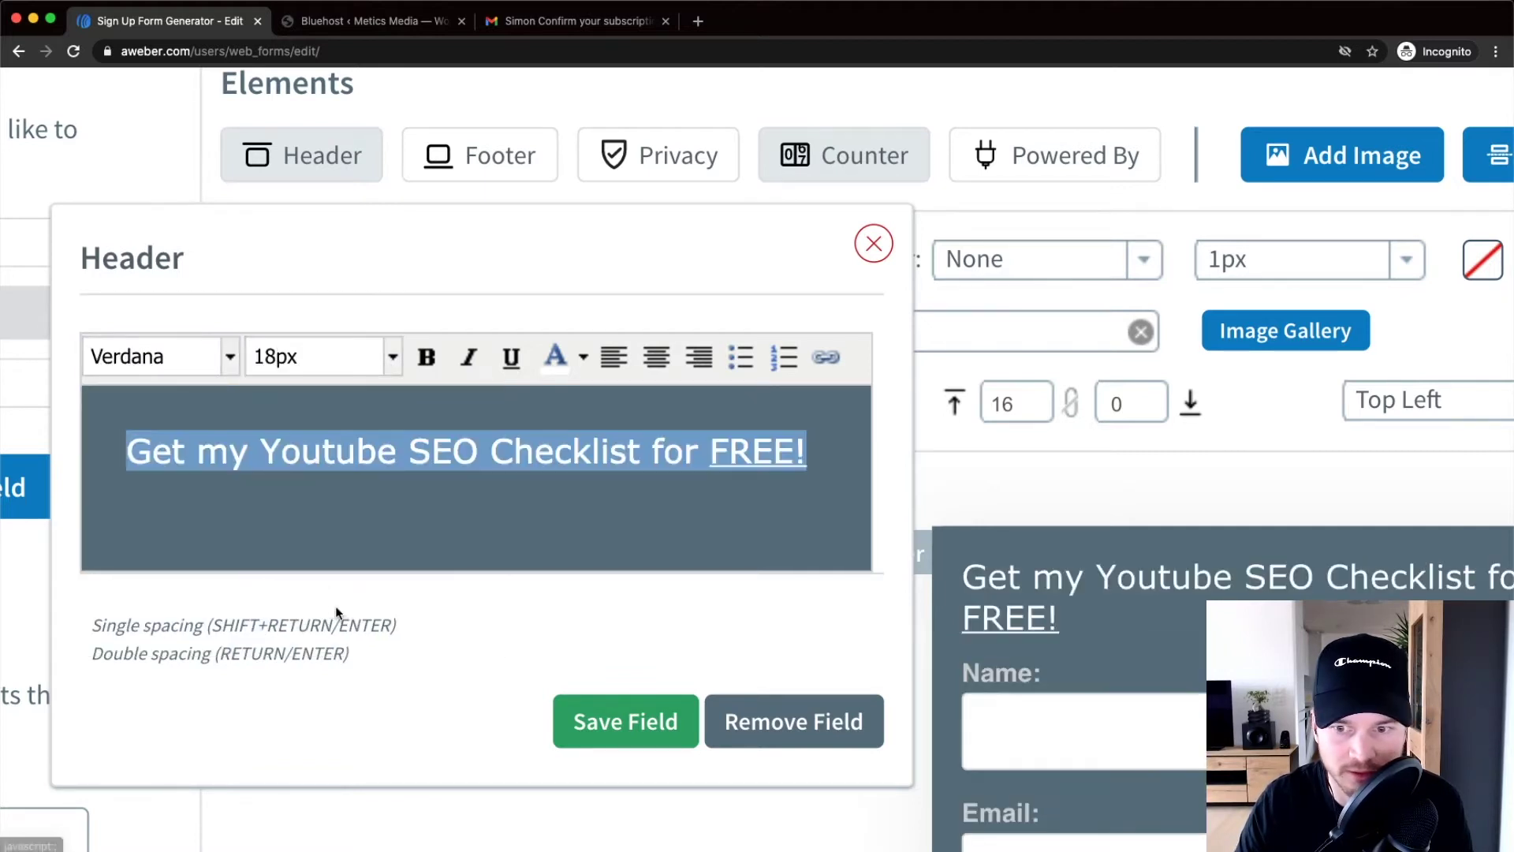
pyautogui.click(390, 362)
pyautogui.scroll(-2, 355, 559)
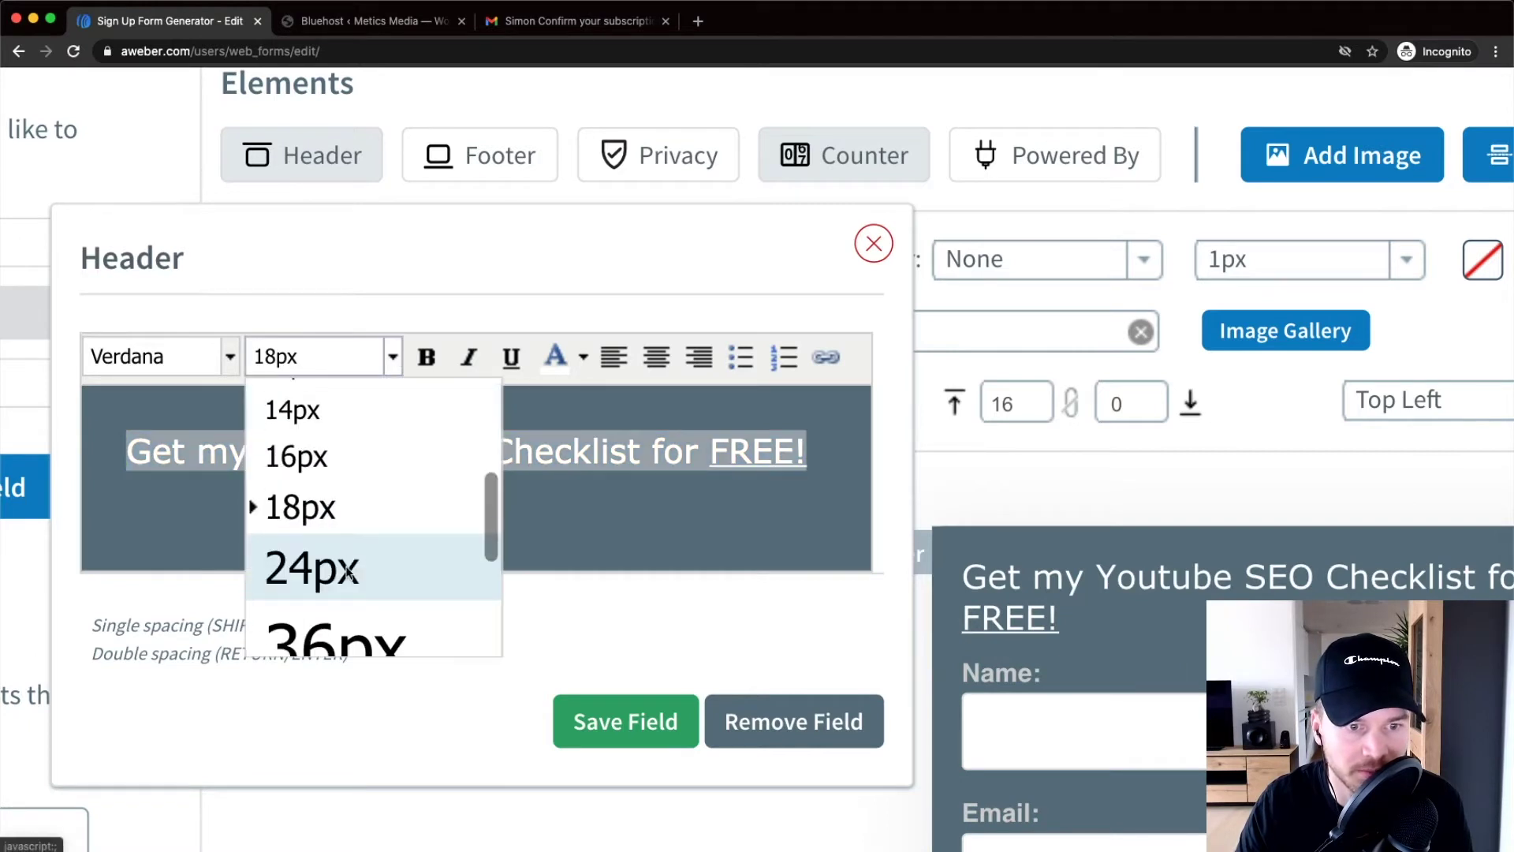
pyautogui.click(353, 561)
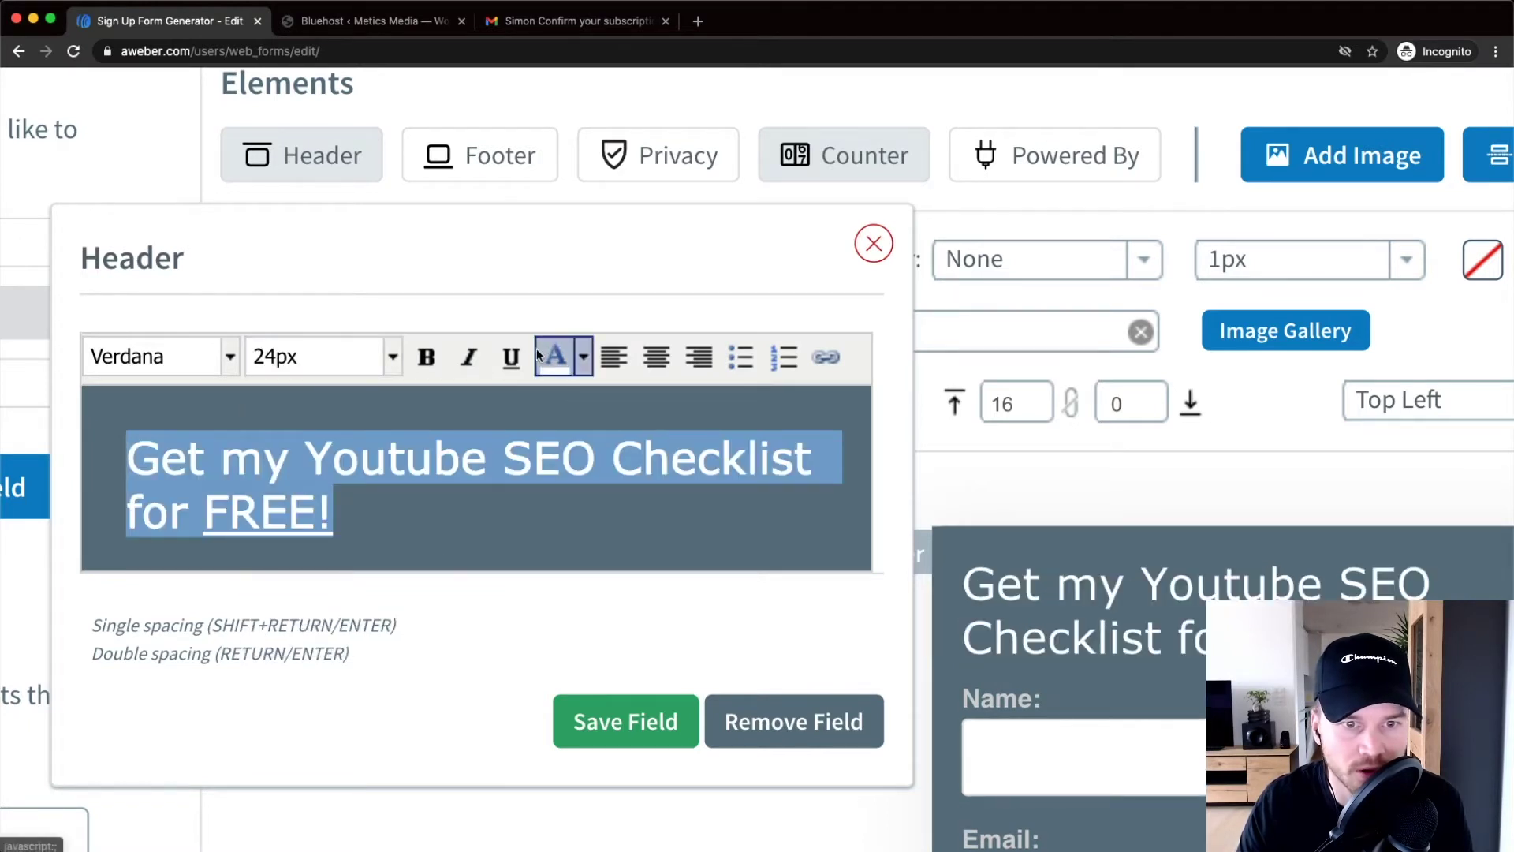
pyautogui.click(427, 356)
pyautogui.hscroll(2, 475, 425)
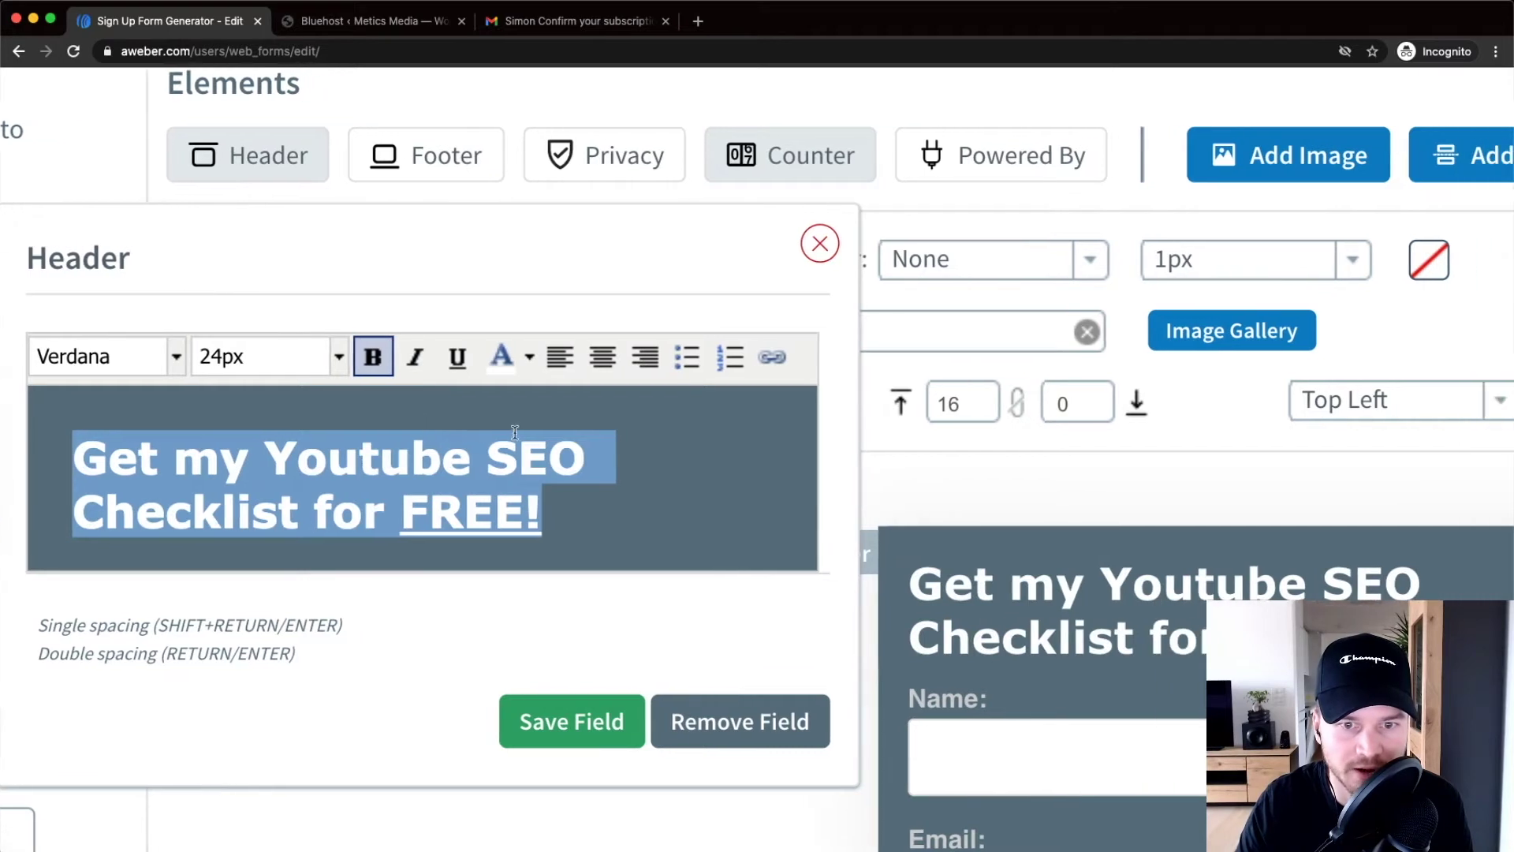
pyautogui.click(588, 356)
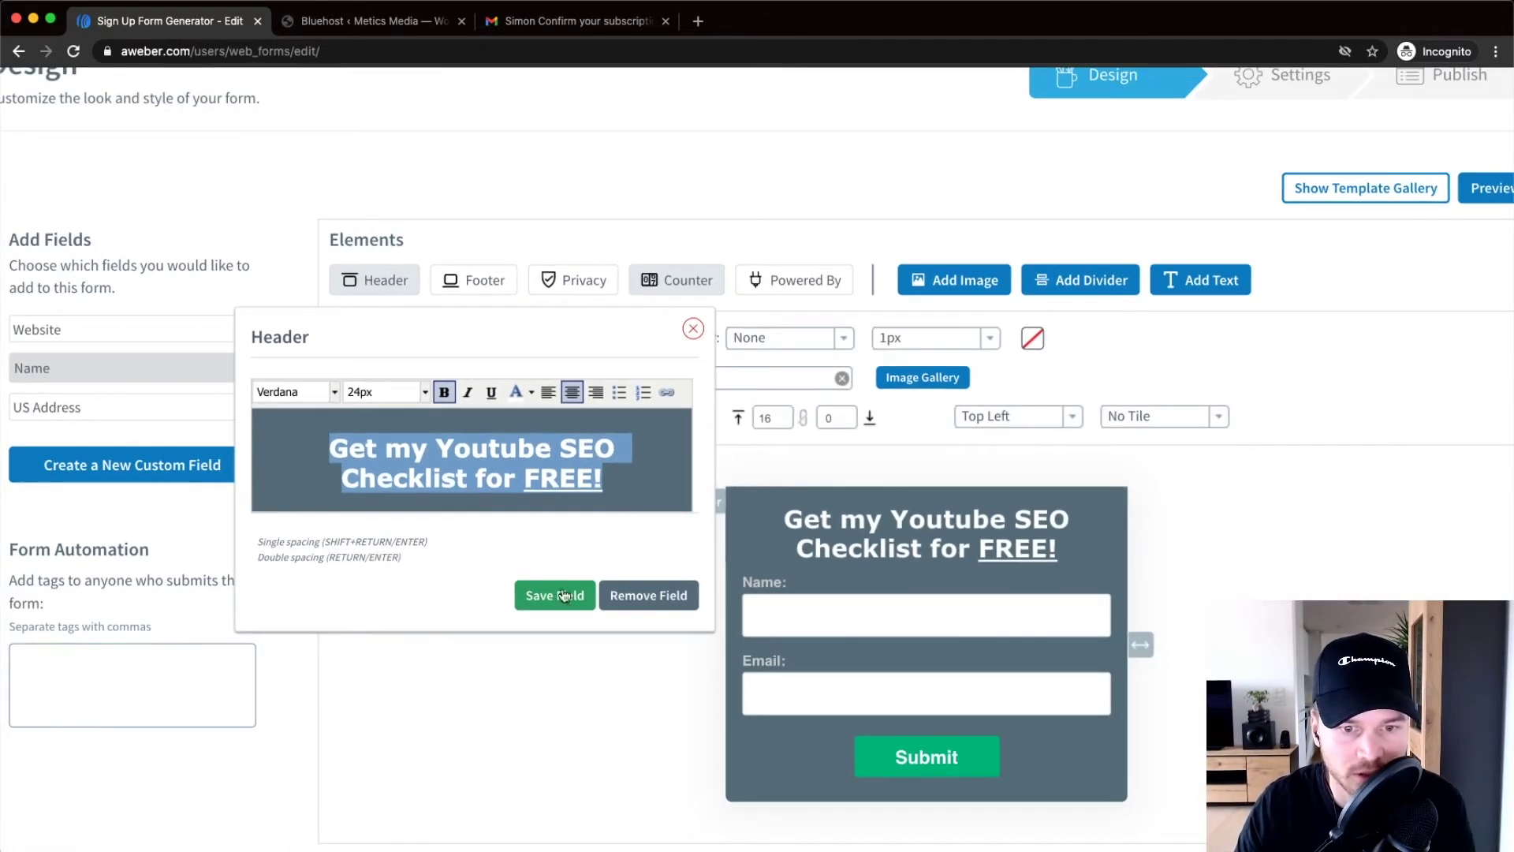
pyautogui.click(555, 595)
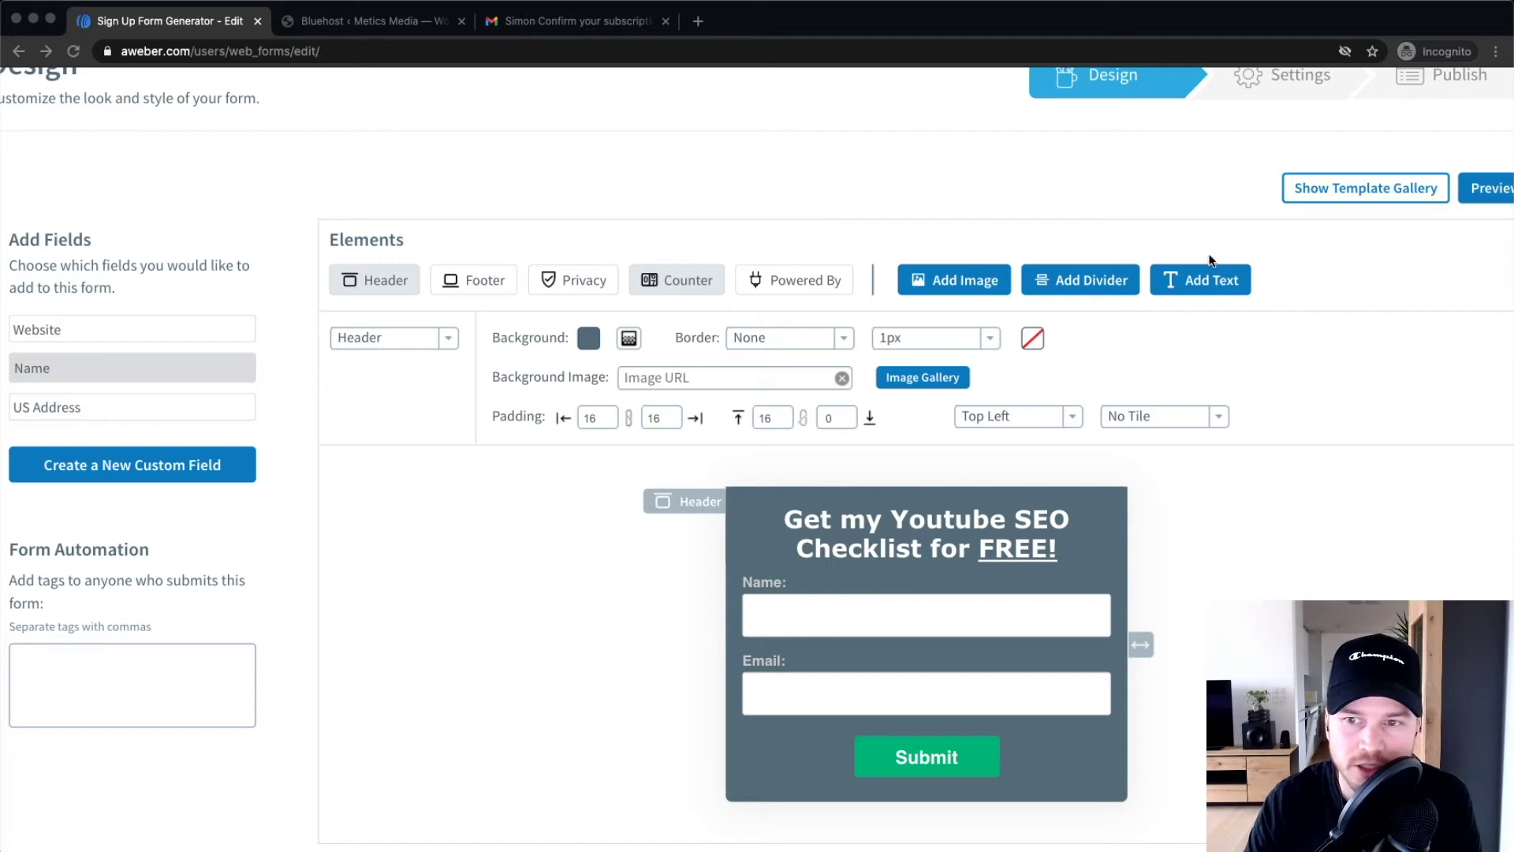
# Add a text block with a pasted sentence asking for the visitor's email
pyautogui.scroll(5, 1212, 277)
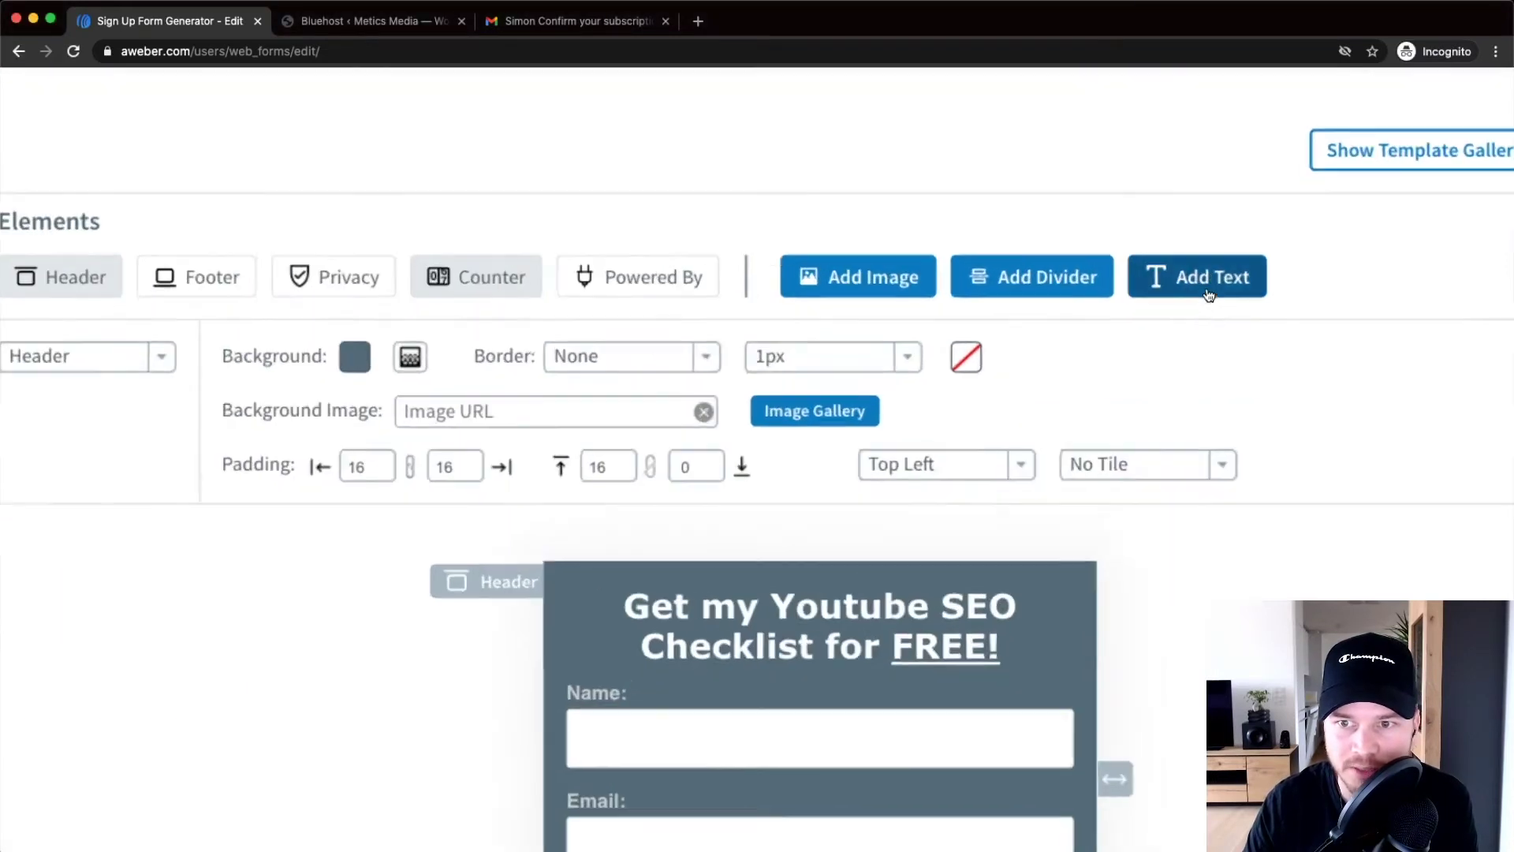
pyautogui.click(1189, 279)
pyautogui.scroll(-5, 1190, 279)
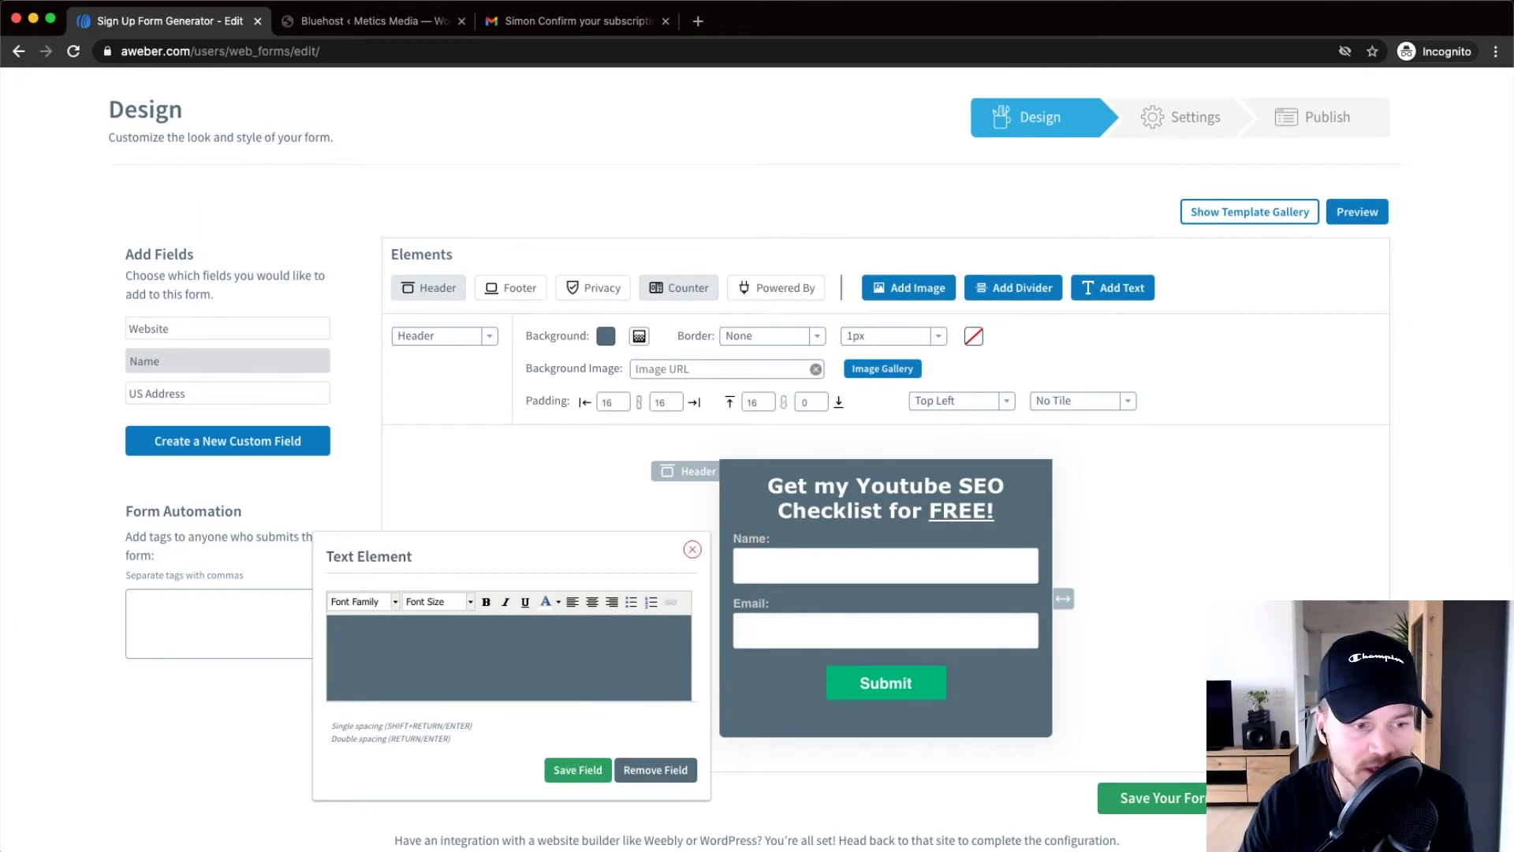
pyautogui.click(389, 641)
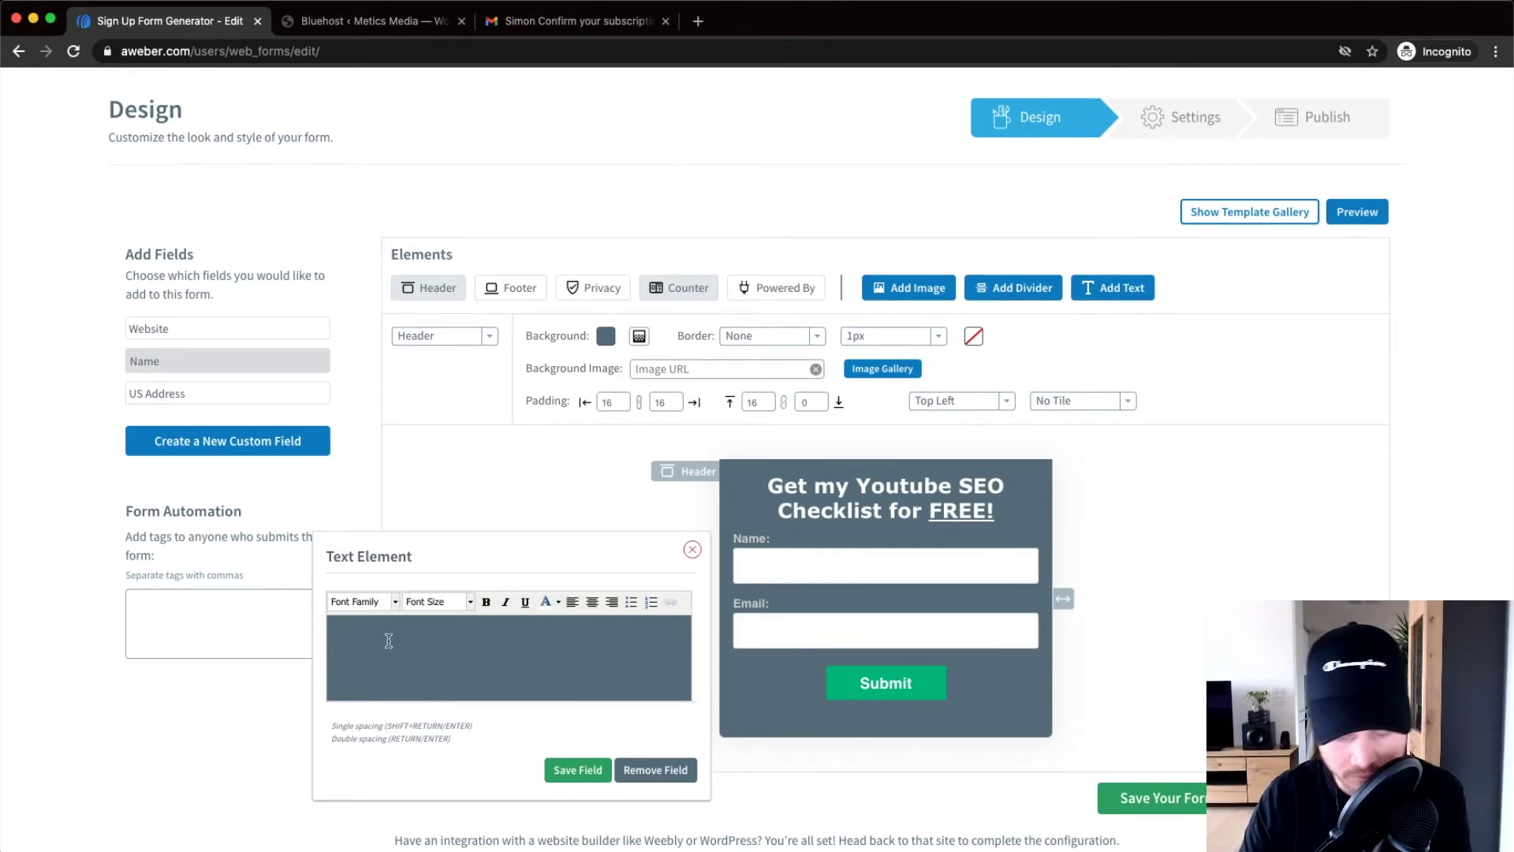
pyautogui.press('super+v')
pyautogui.click(387, 664)
pyautogui.press('BackSpace')
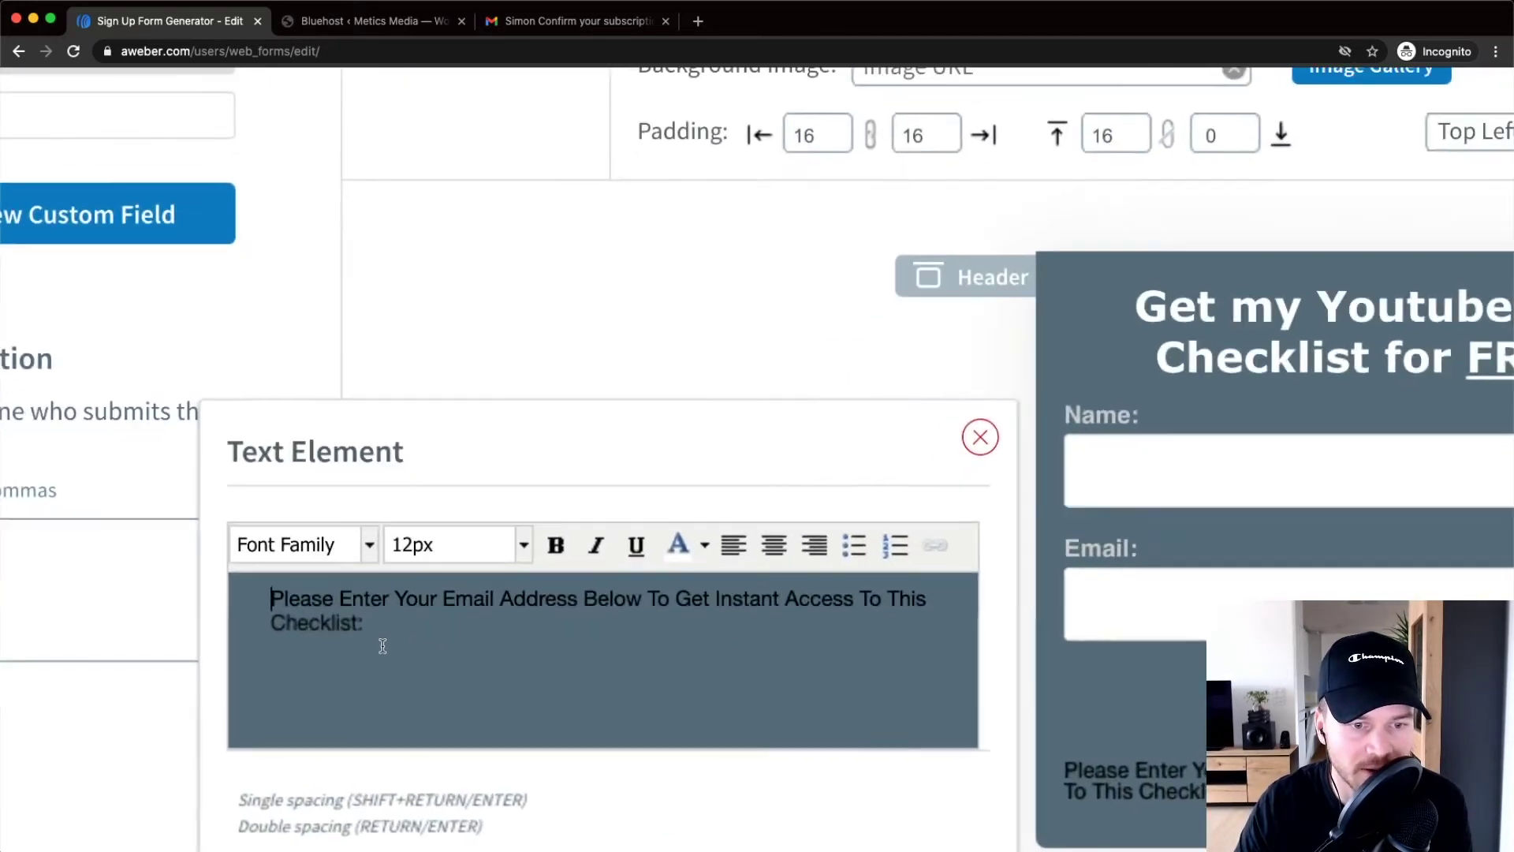
# Style the sentence as centred 18px Verdana
pyautogui.moveTo(399, 639); pyautogui.dragTo(347, 629)
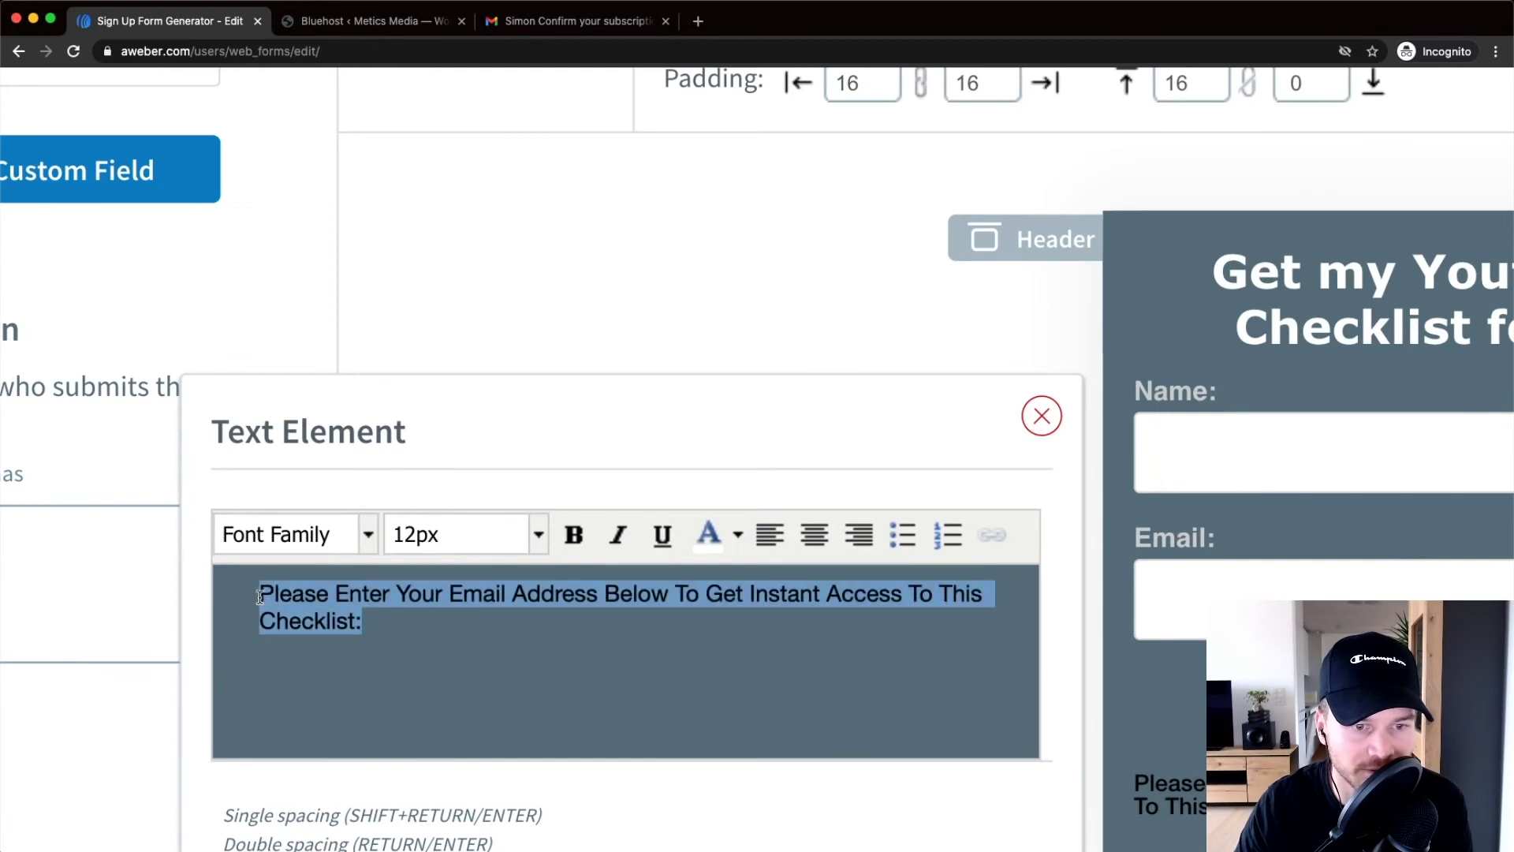
pyautogui.click(315, 534)
pyautogui.scroll(-5, 286, 570)
pyautogui.click(285, 571)
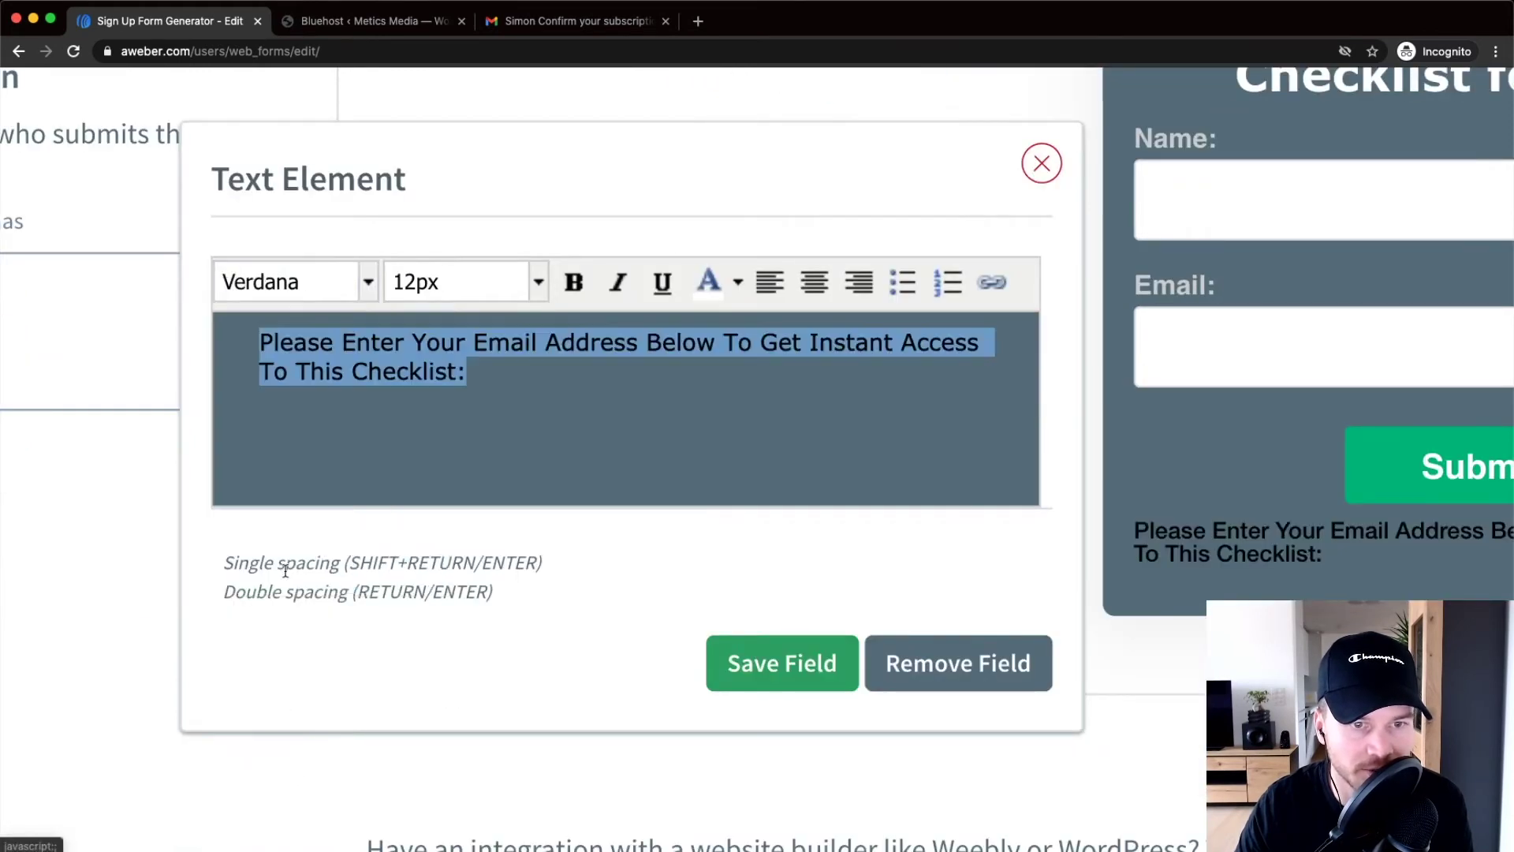
pyautogui.click(539, 287)
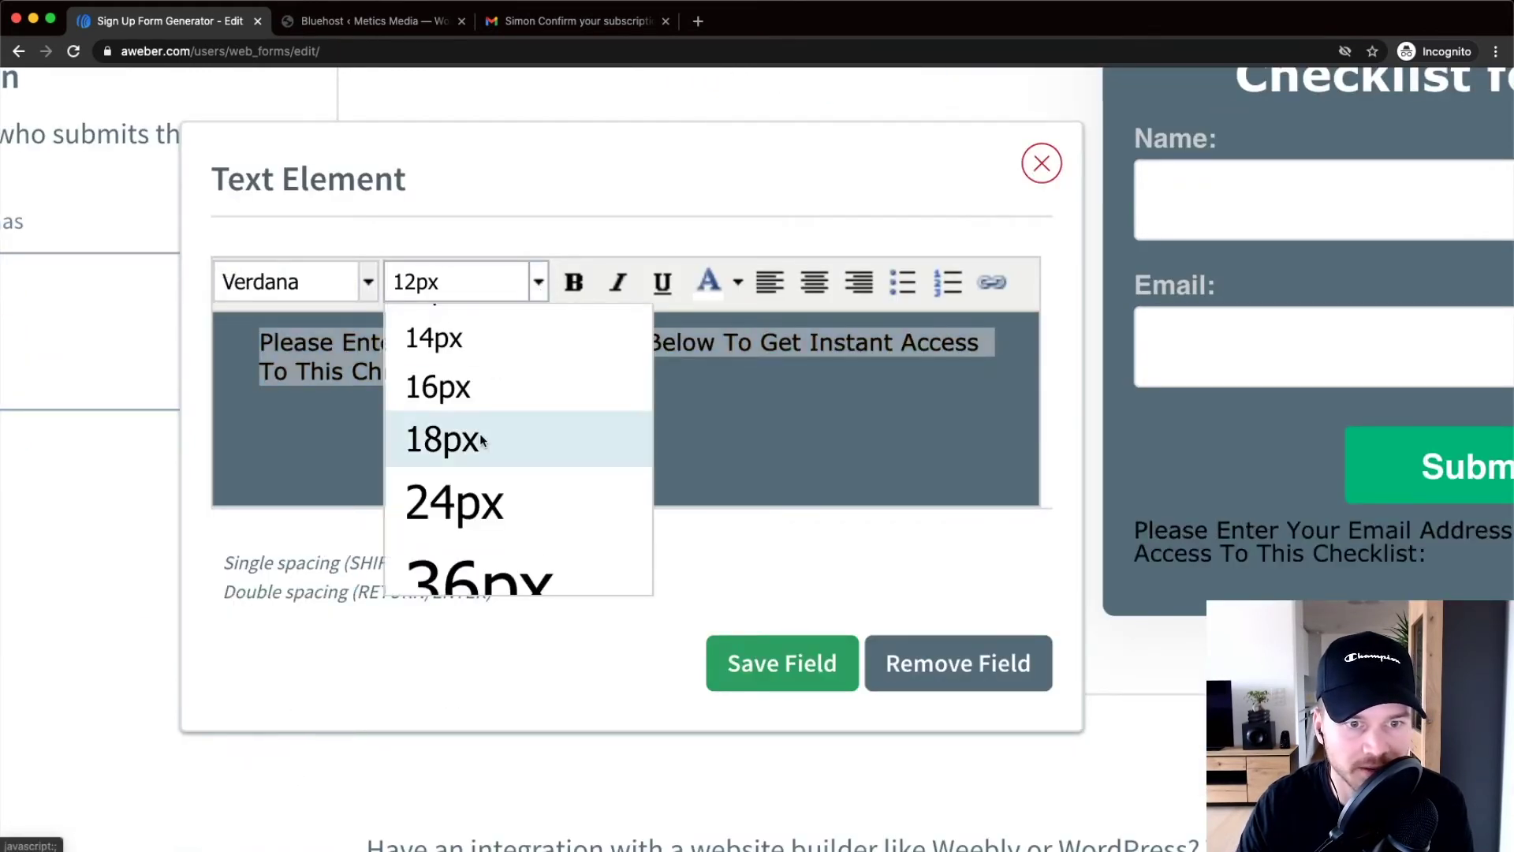
pyautogui.click(489, 440)
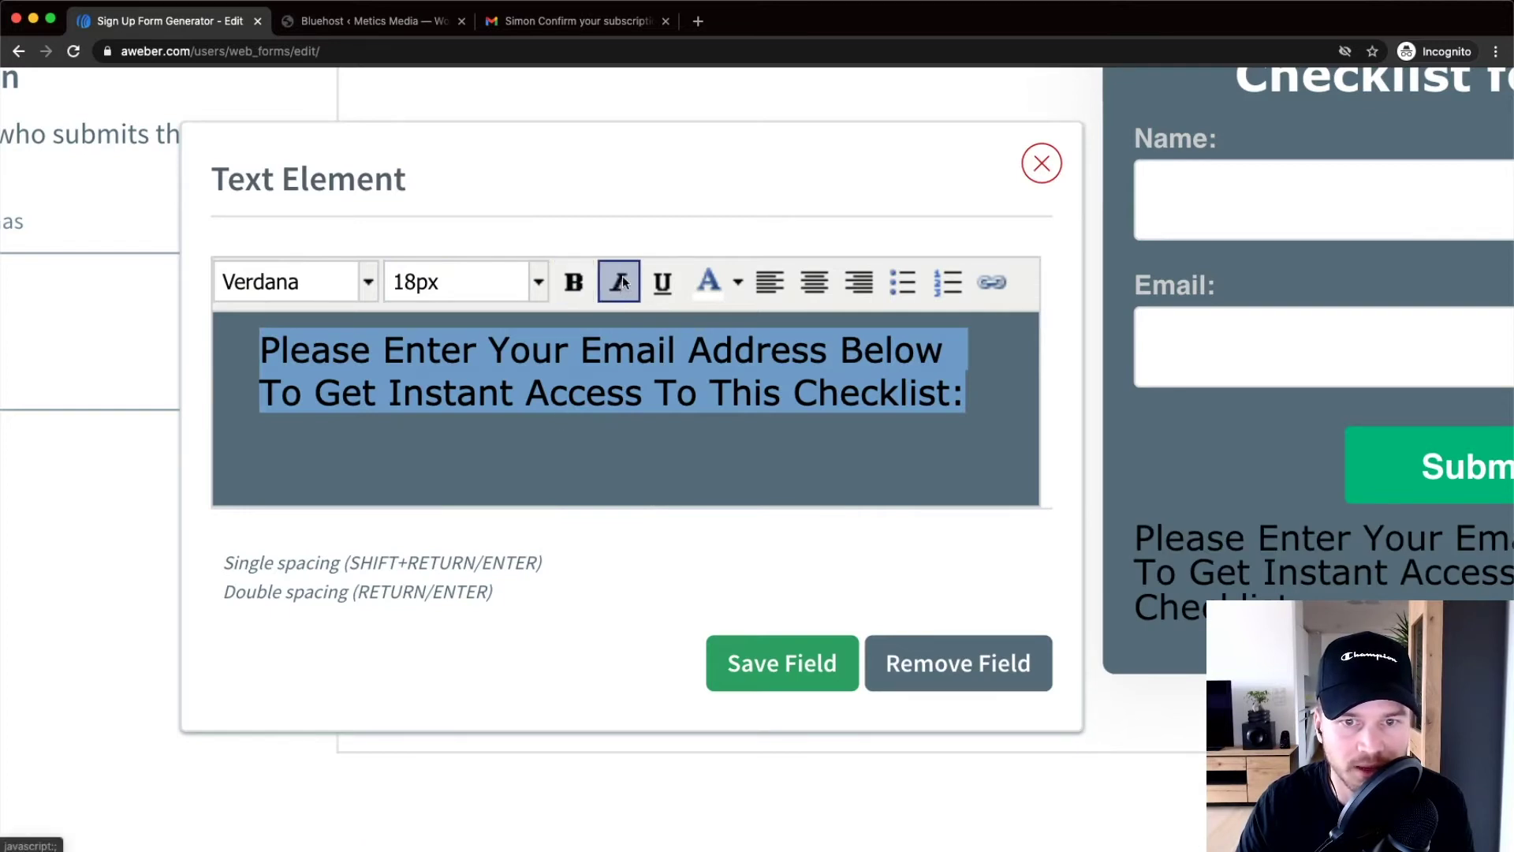
pyautogui.click(814, 282)
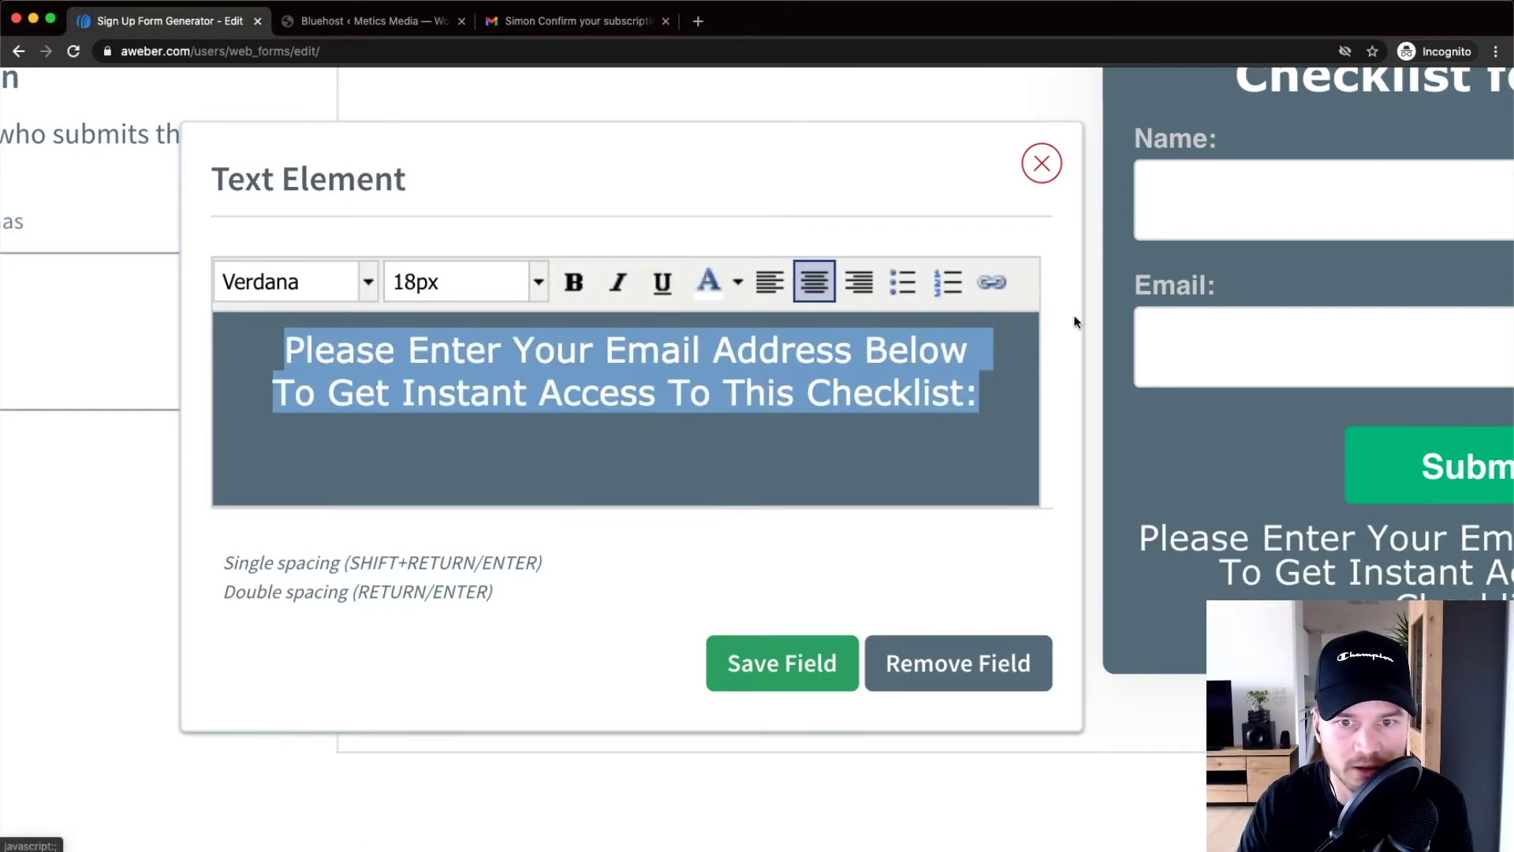
pyautogui.press('super+minus')
pyautogui.press('super+minus')
pyautogui.press('super+minus')
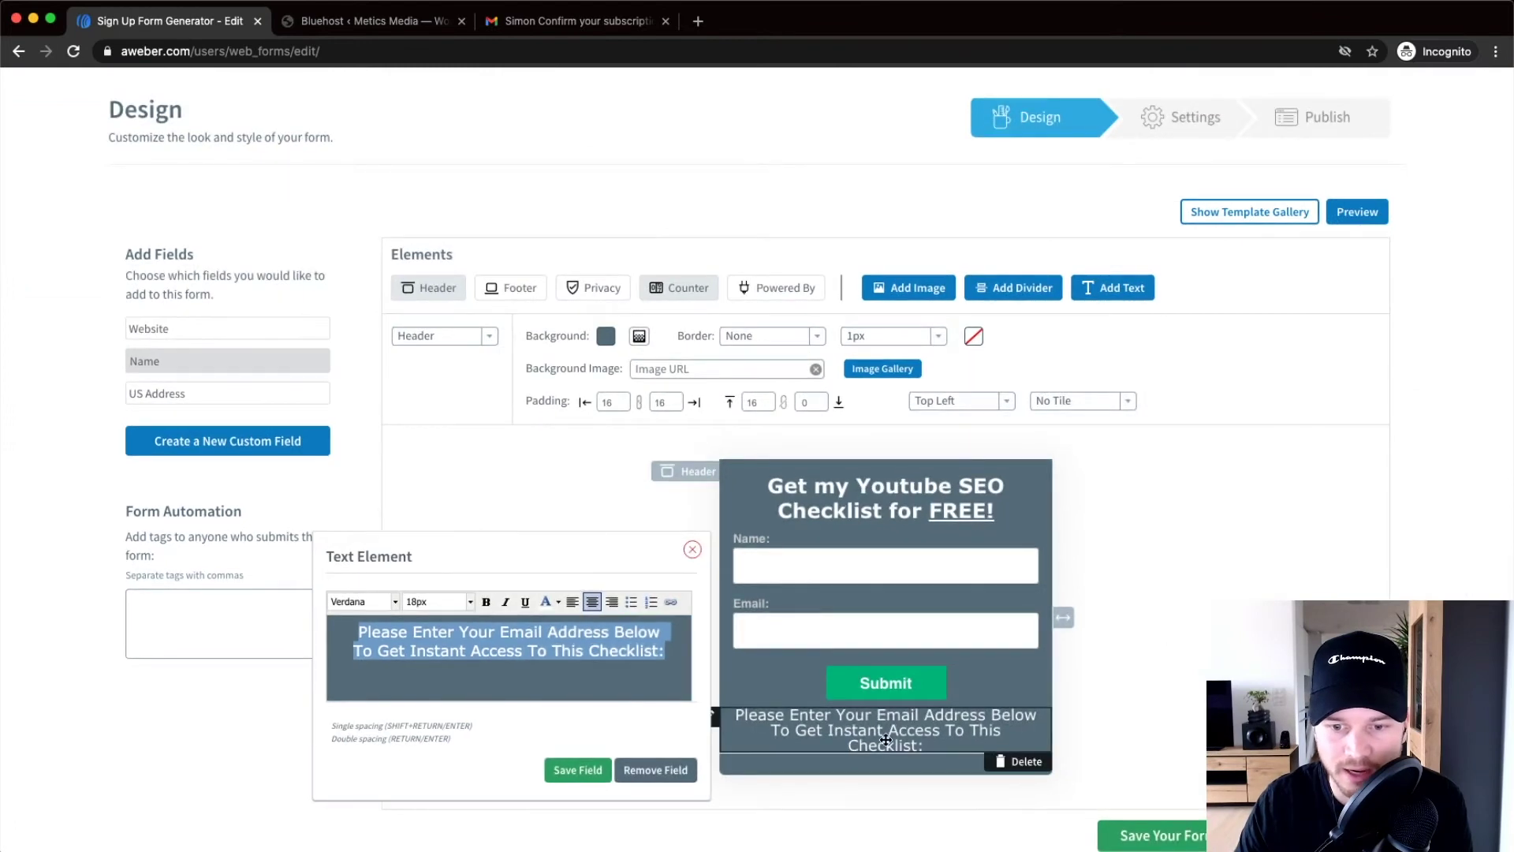
# Drag the sentence above the Name field, just beneath the headline
pyautogui.scroll(-2, 894, 696)
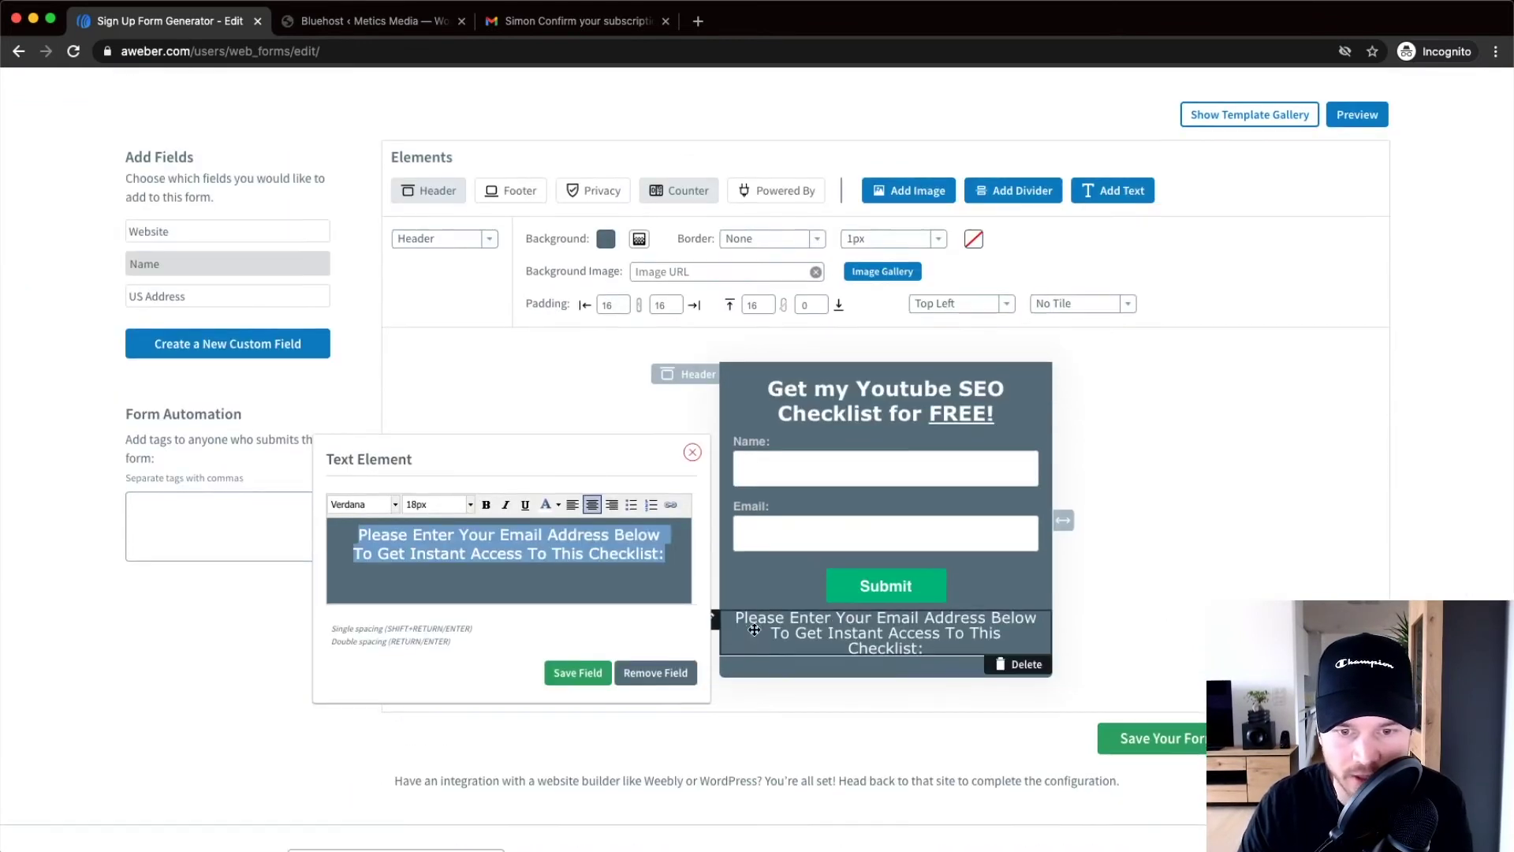
pyautogui.scroll(-1, 785, 608)
pyautogui.keyDown('ctrl'); pyautogui.scroll(5, 789, 608); pyautogui.keyUp('ctrl')
pyautogui.click(1088, 553)
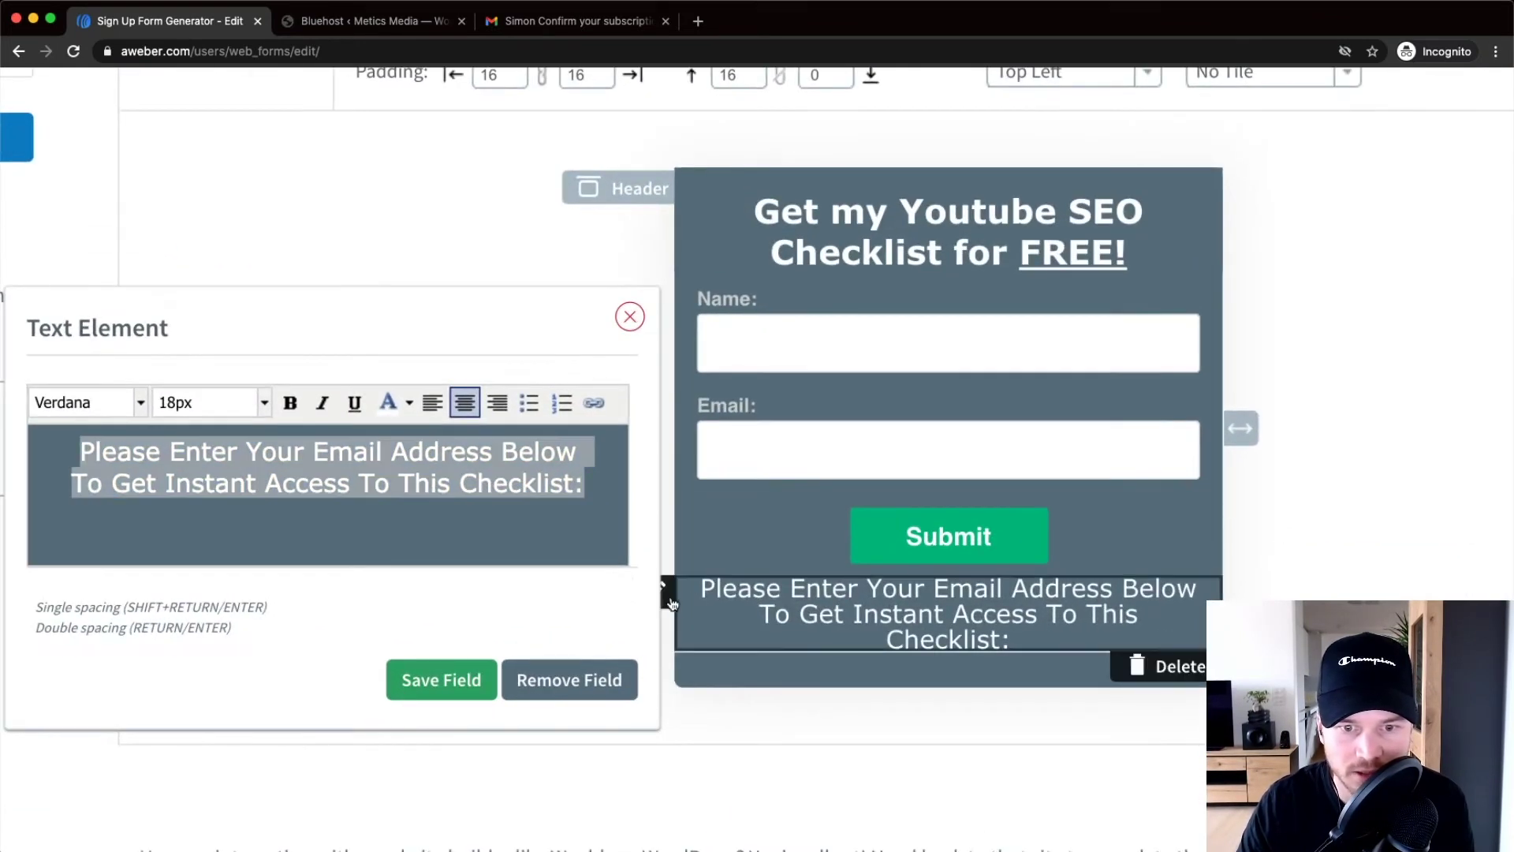
pyautogui.moveTo(672, 586); pyautogui.dragTo(674, 347)
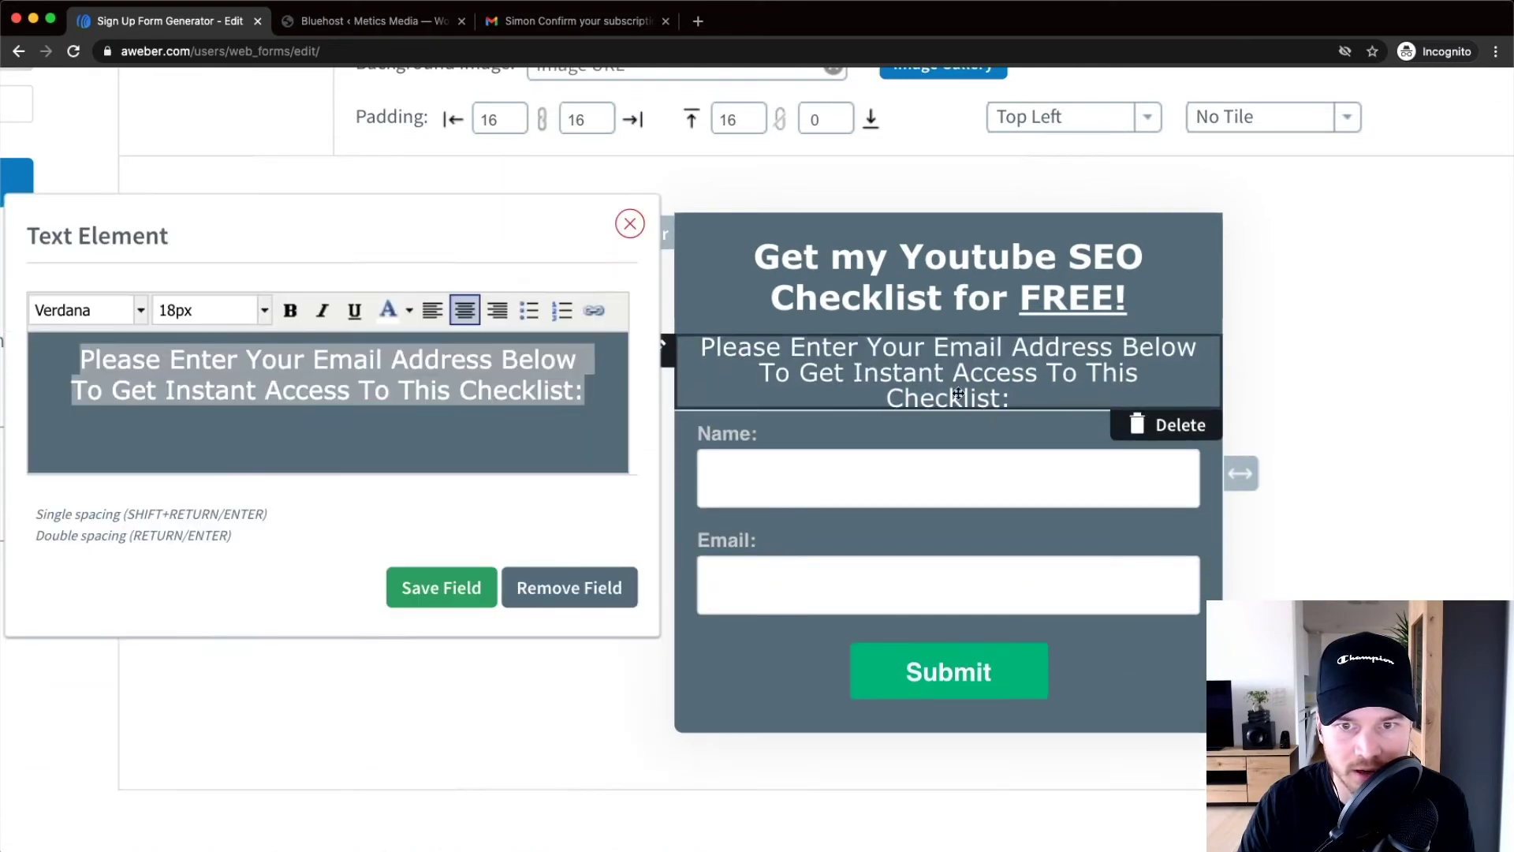
pyautogui.keyDown('ctrl'); pyautogui.scroll(-3, 1086, 414); pyautogui.keyUp('ctrl')
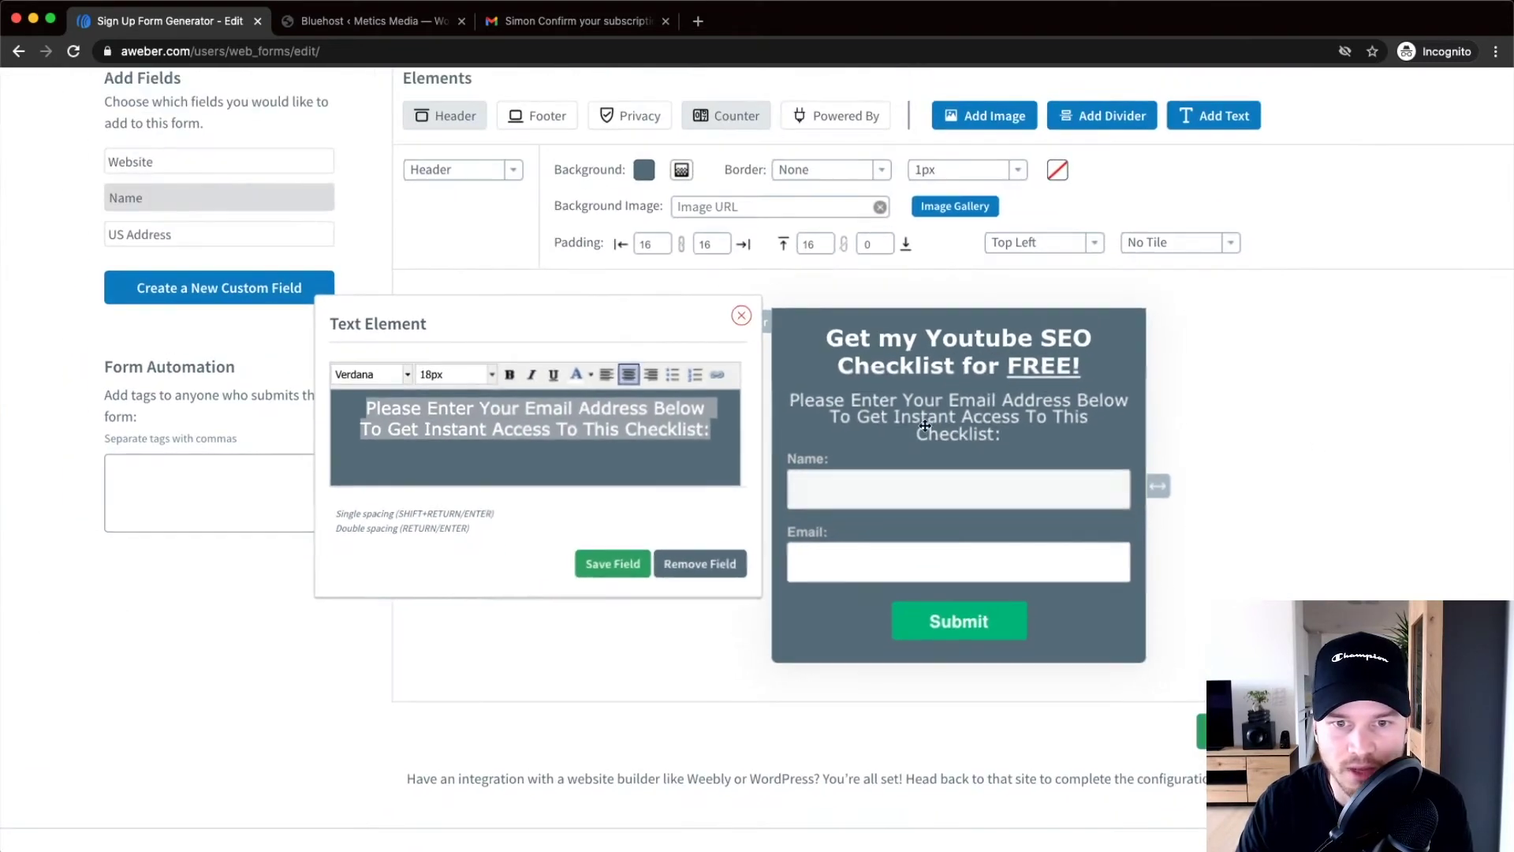
# Keep Name as one required Full Name field and save its settings
pyautogui.click(739, 315)
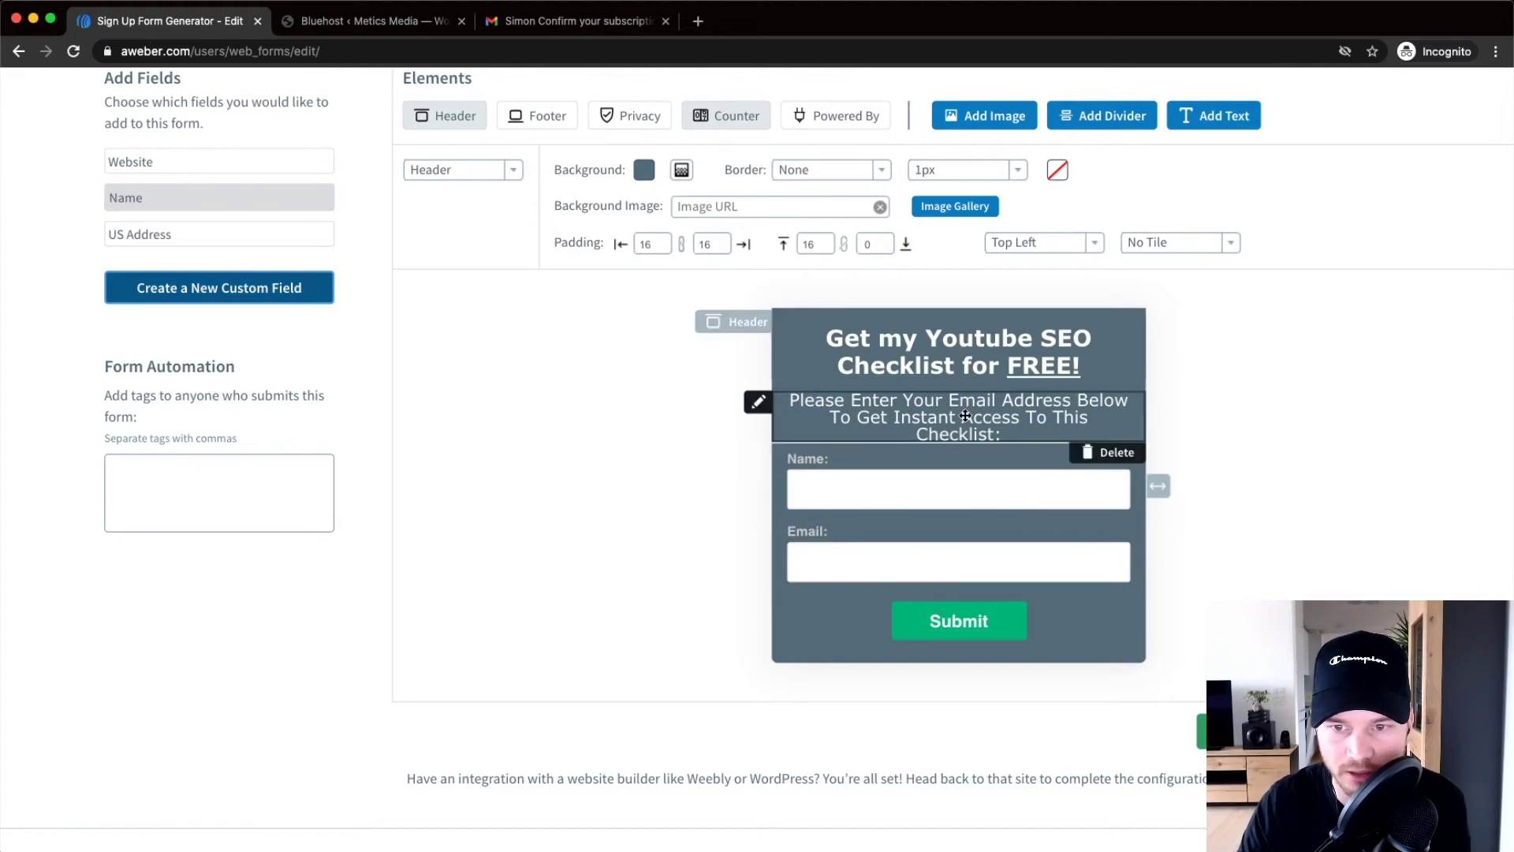
pyautogui.scroll(-2, 921, 469)
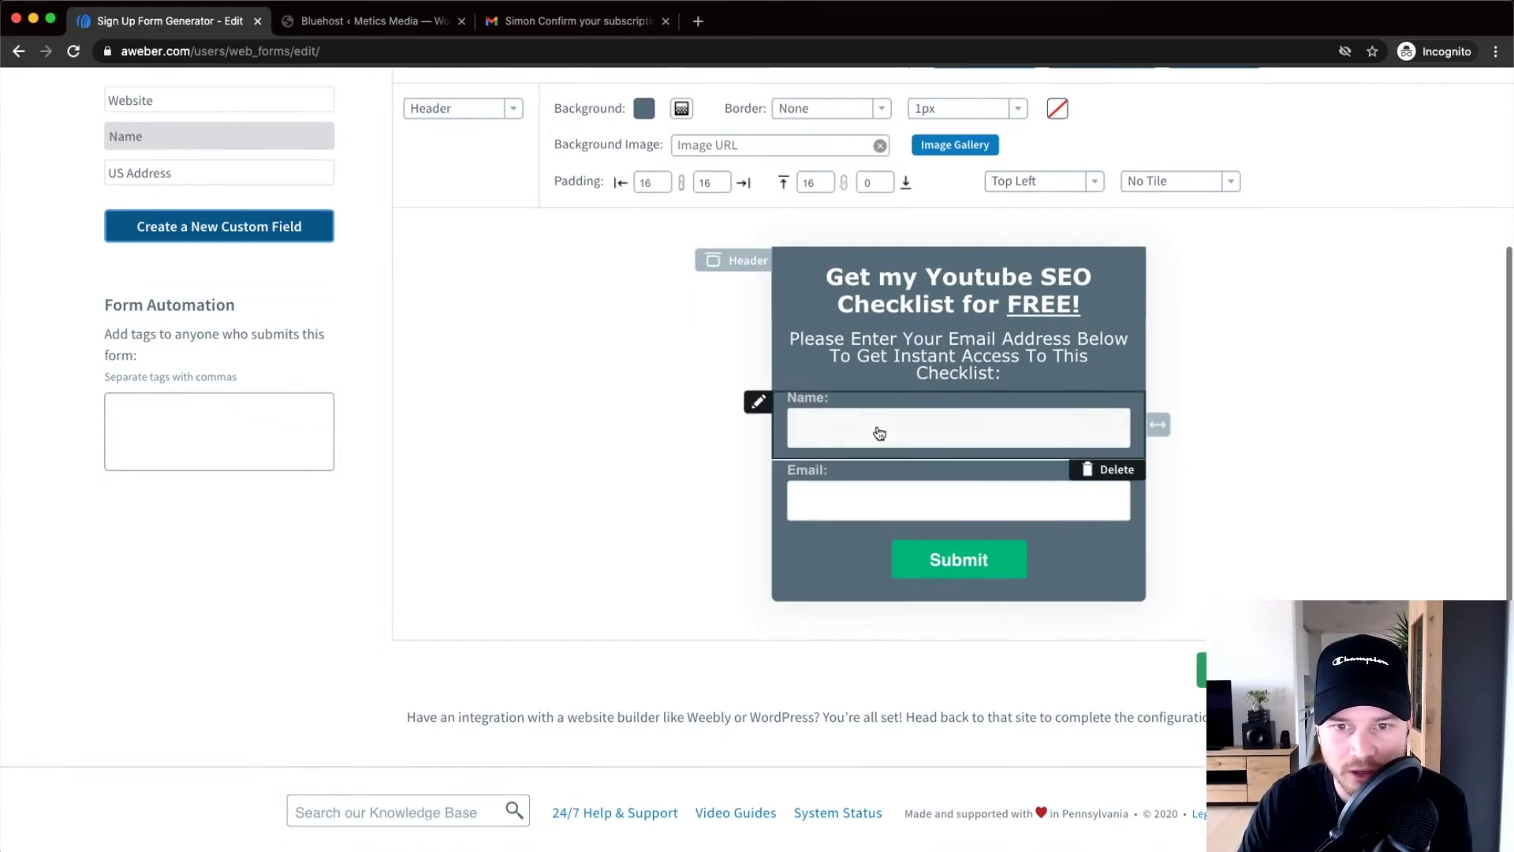
pyautogui.click(881, 432)
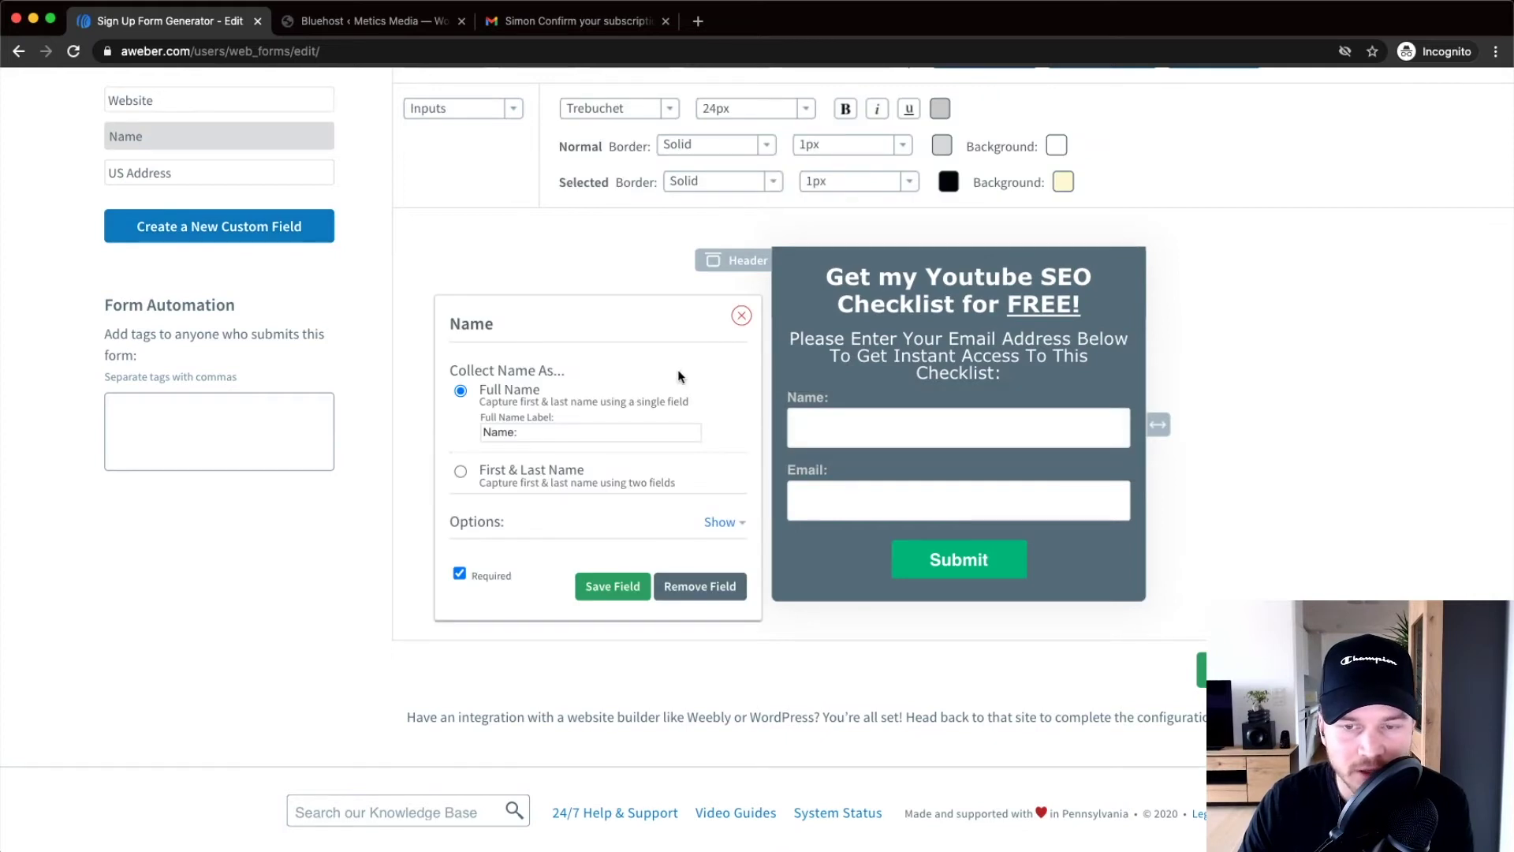
pyautogui.click(460, 474)
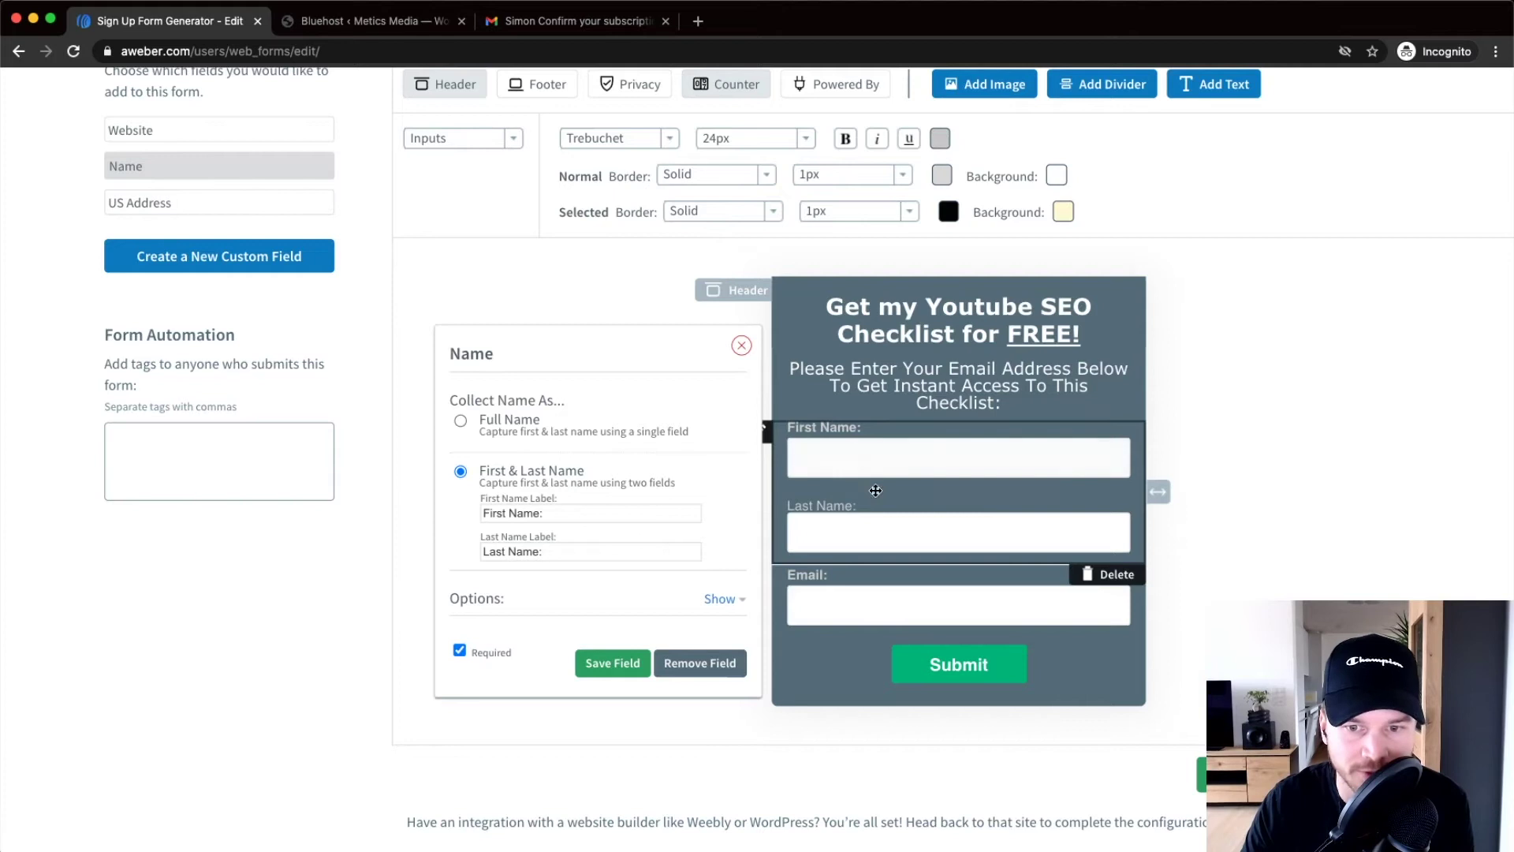
pyautogui.click(462, 421)
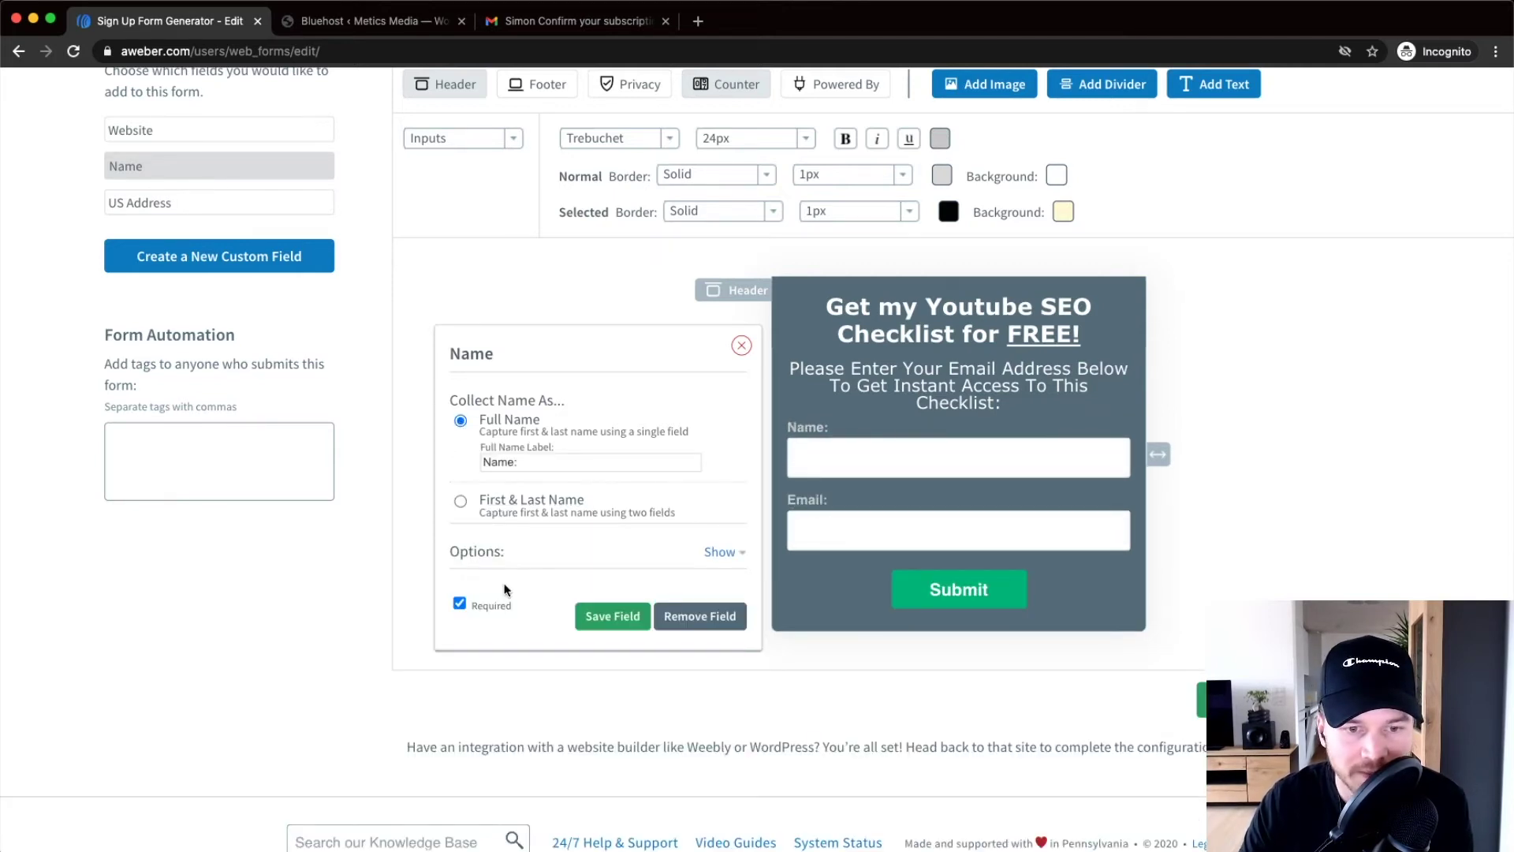
pyautogui.scroll(5, 459, 606)
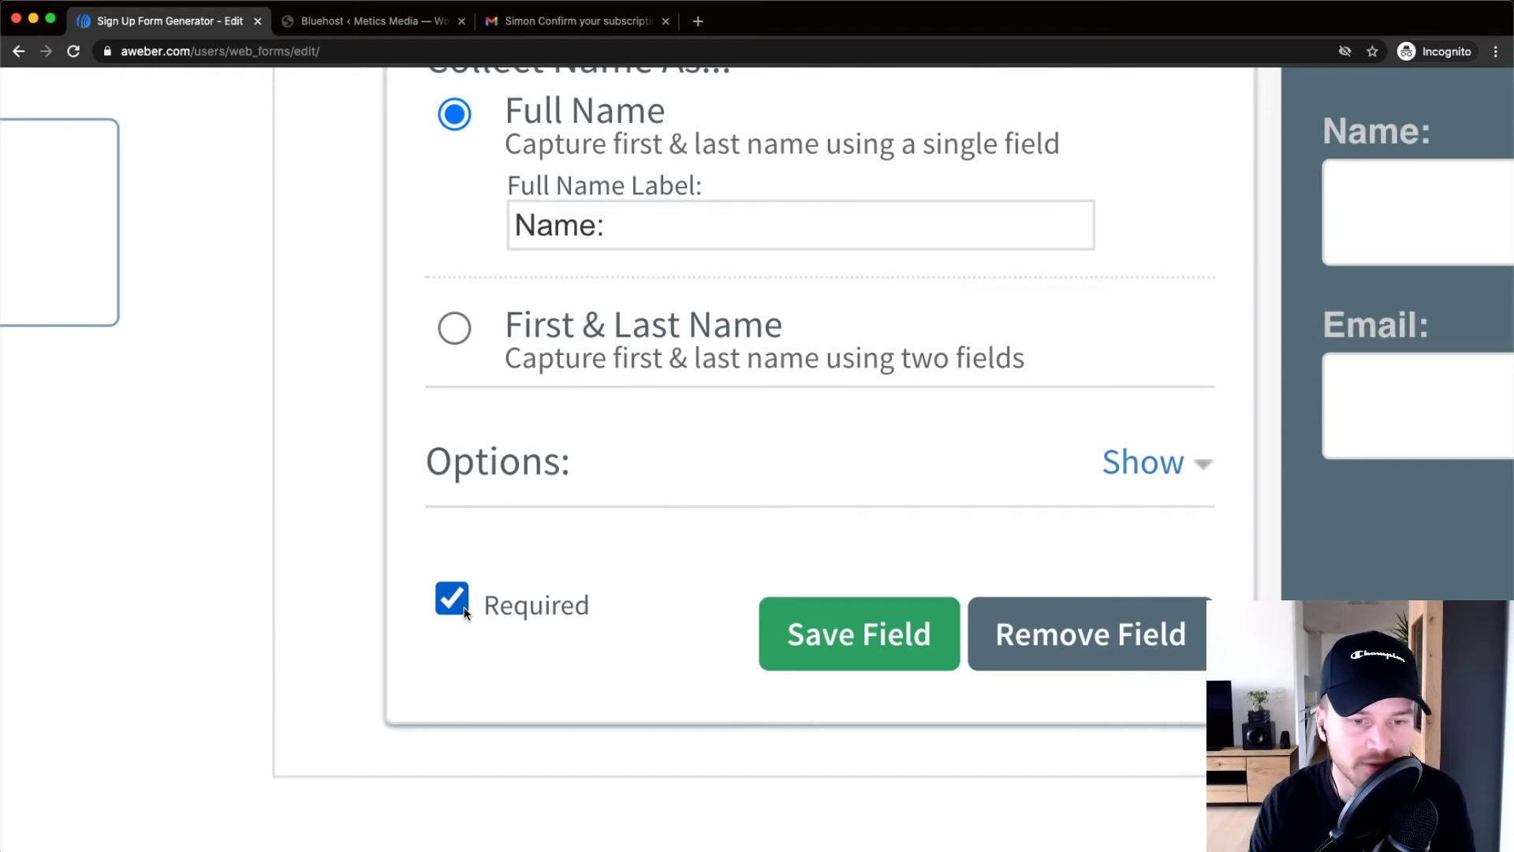
pyautogui.click(444, 613)
pyautogui.click(452, 604)
pyautogui.scroll(-5, 454, 556)
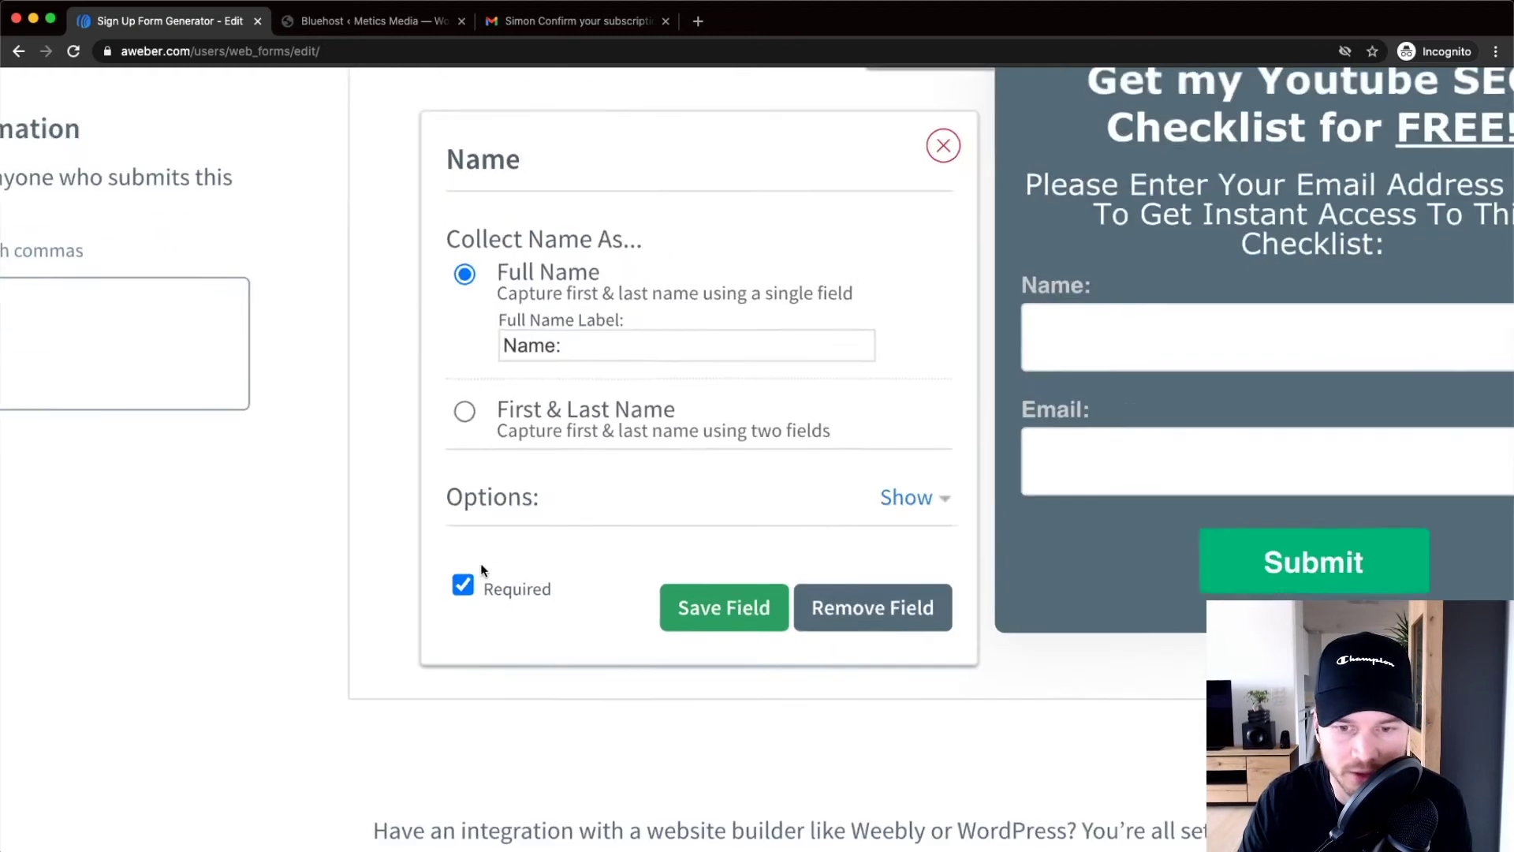
pyautogui.click(651, 595)
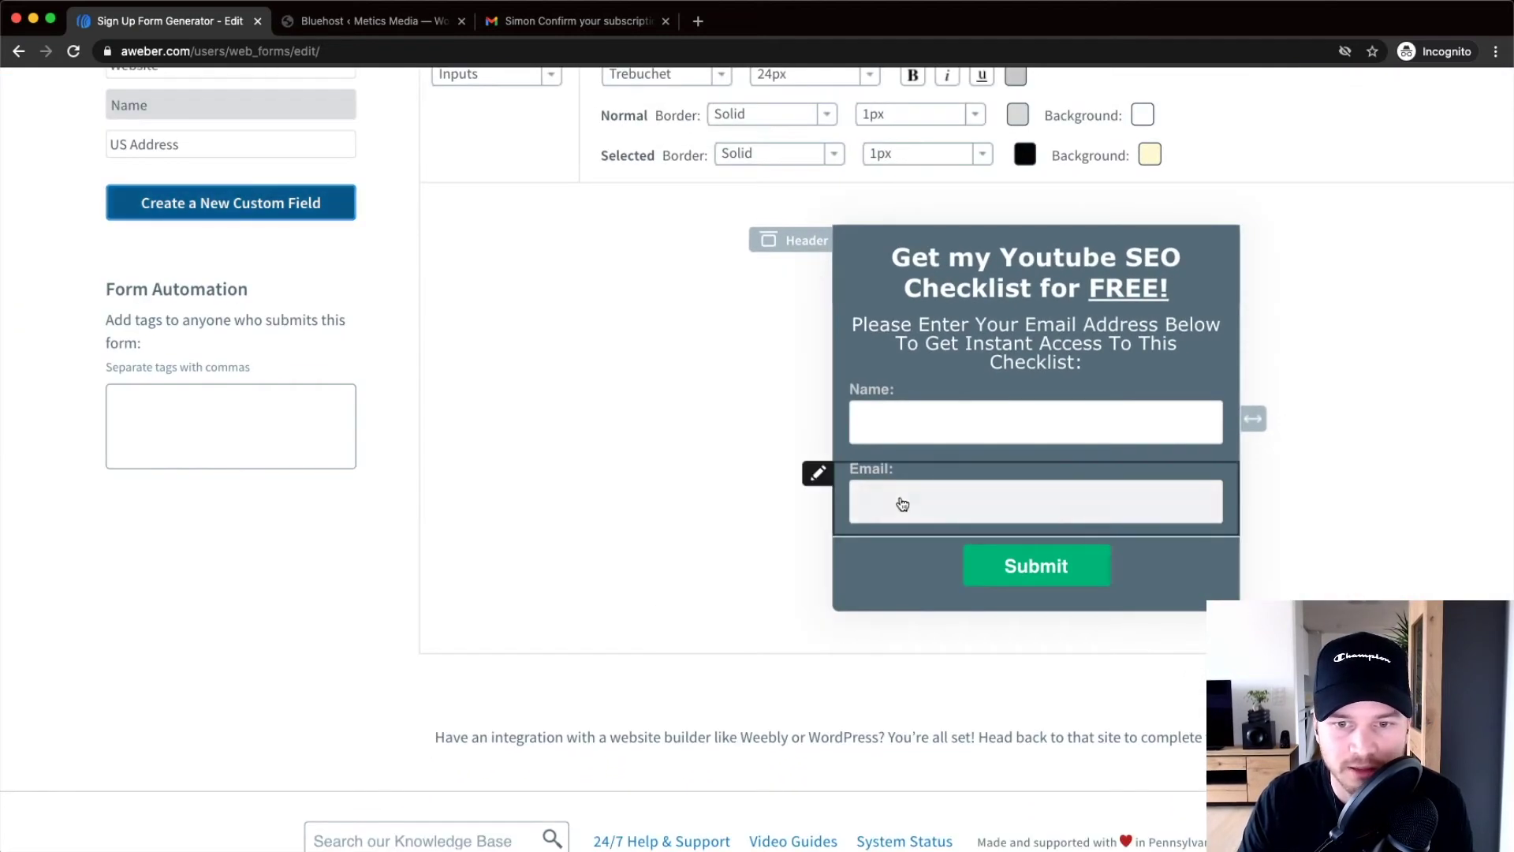
# Add a US Address block with Street 1, Street 2, City, State and ZIP Code fields
pyautogui.scroll(-3, 896, 499)
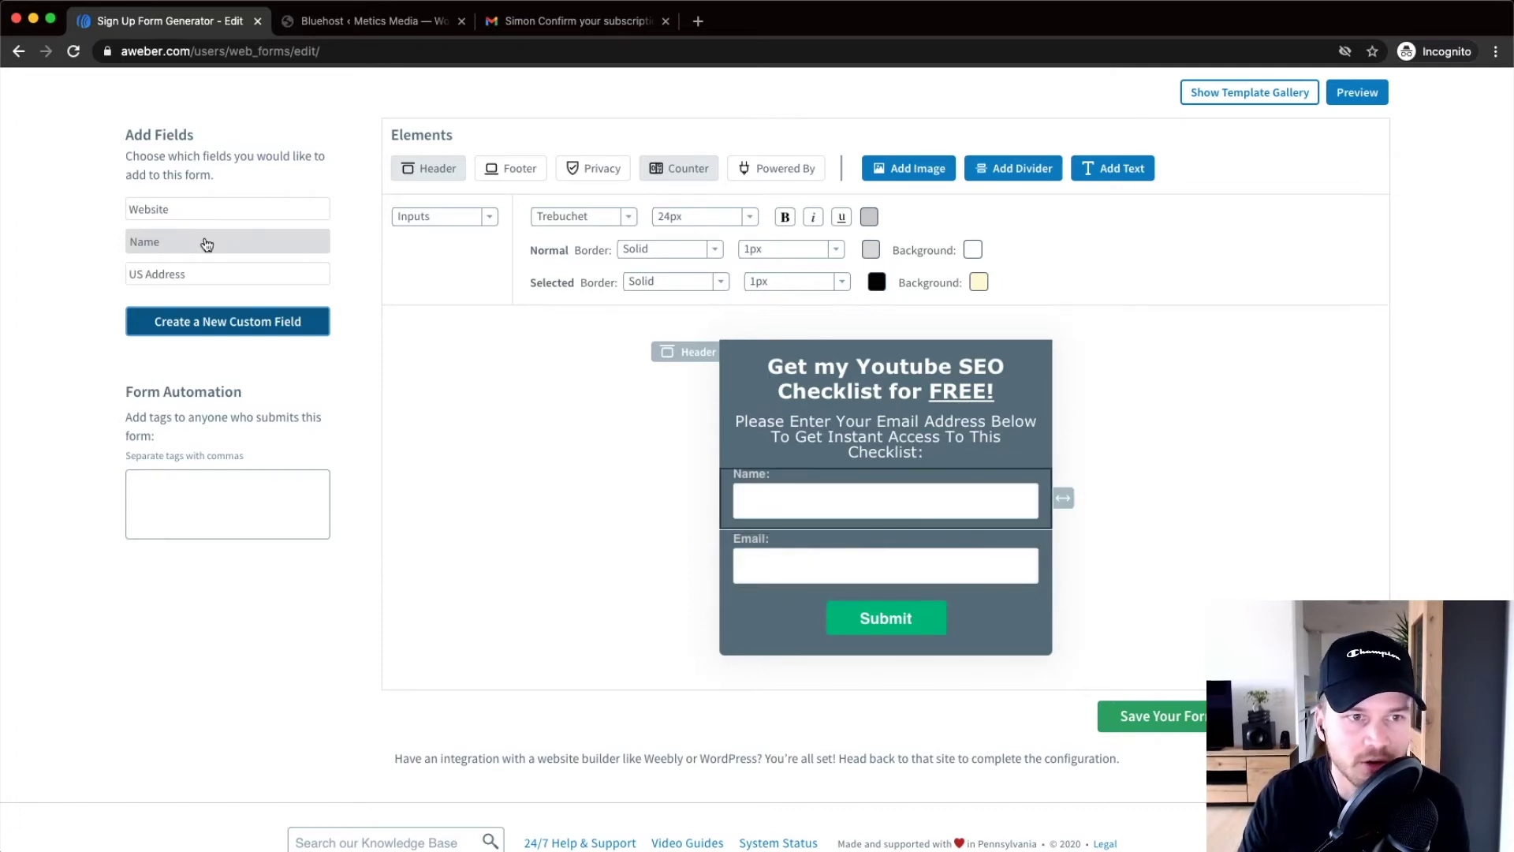
pyautogui.scroll(5, 197, 245)
pyautogui.scroll(-5, 168, 226)
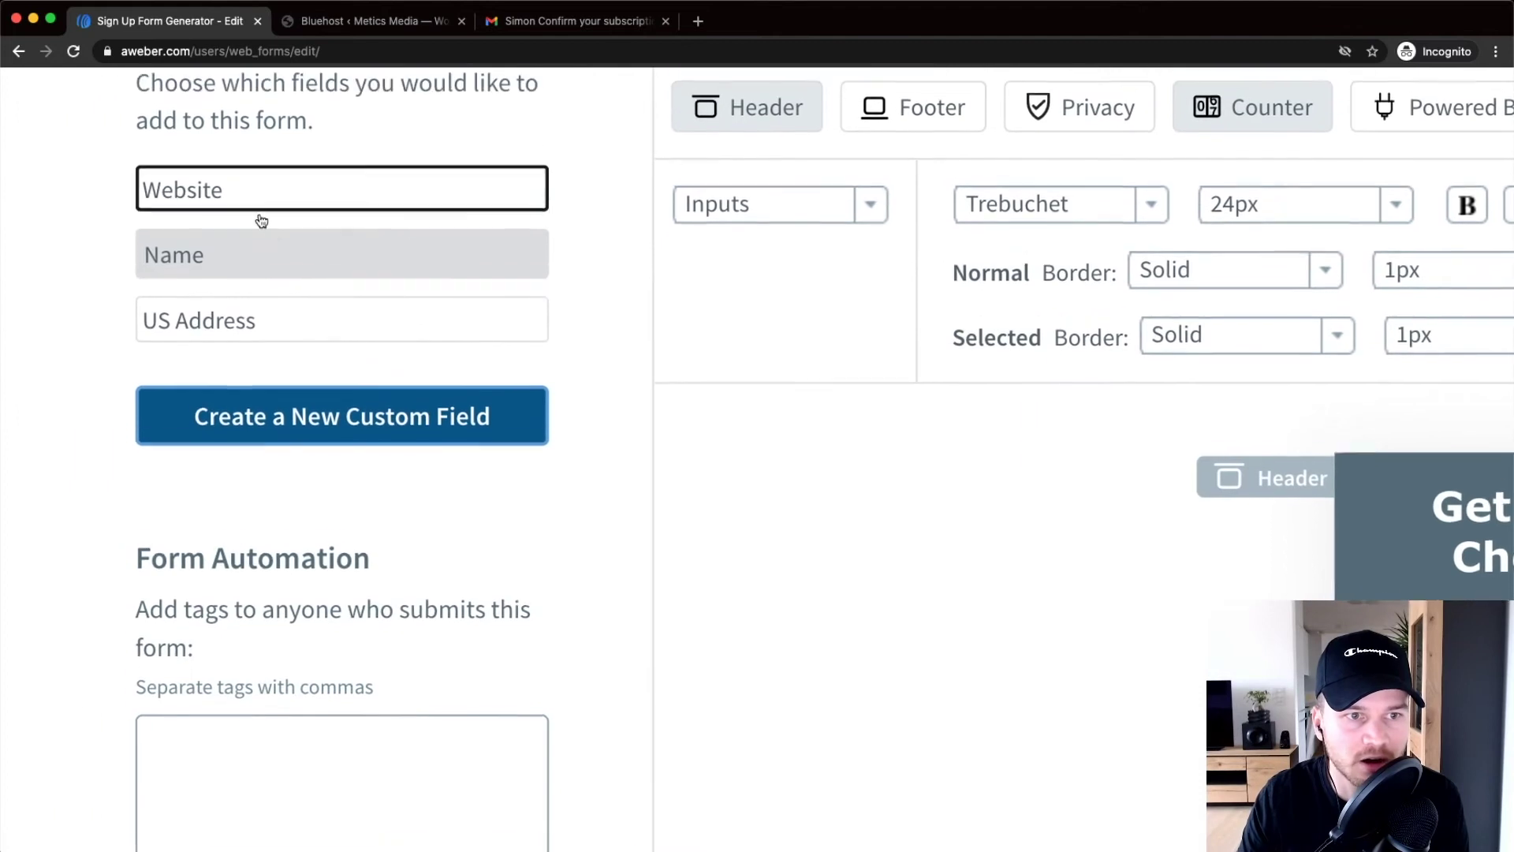
pyautogui.click(280, 314)
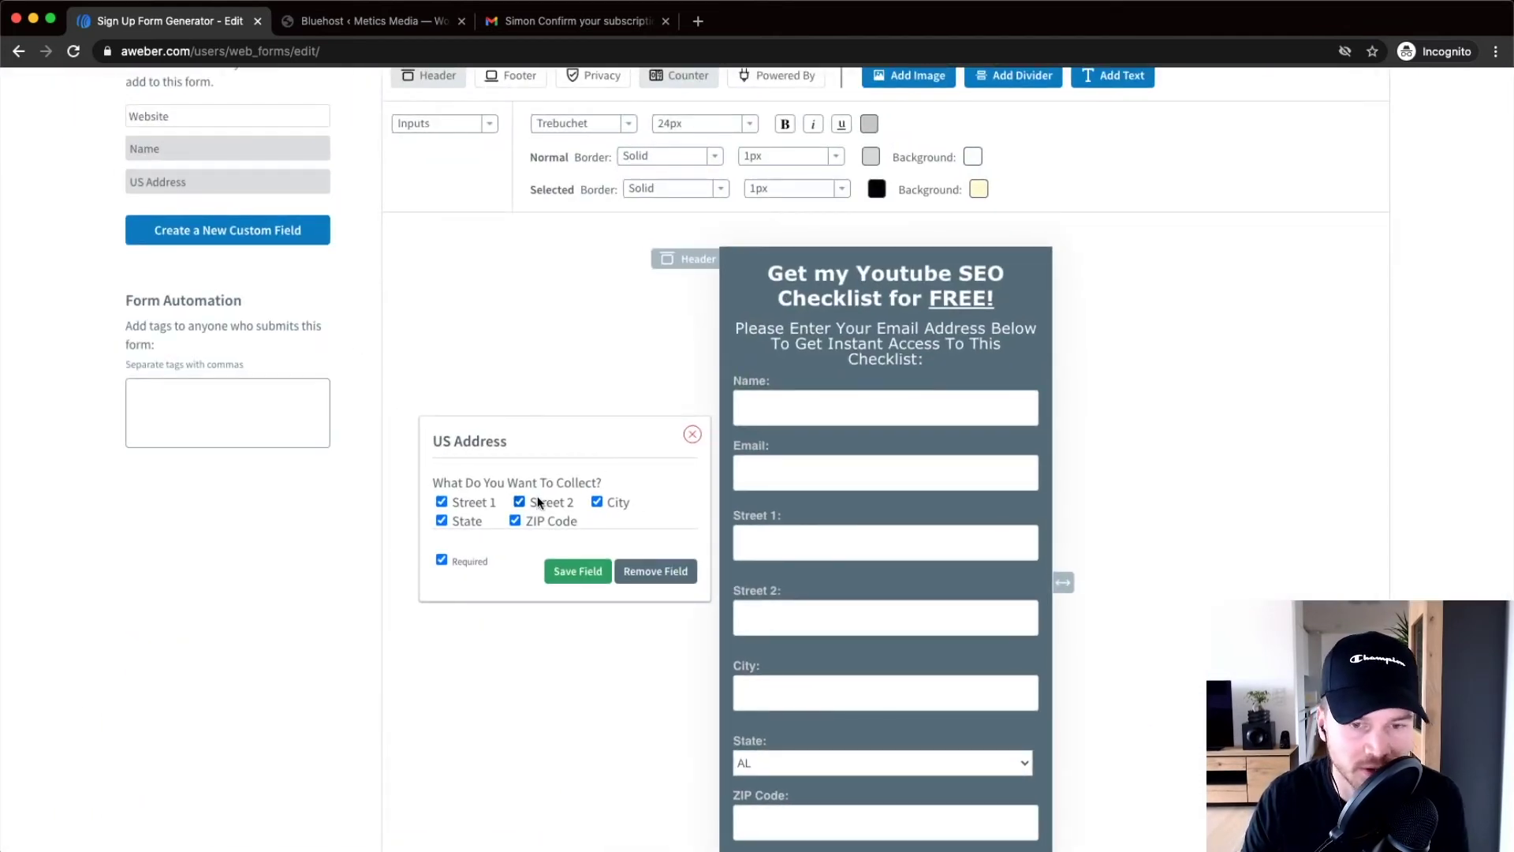
# Delete the US Address block from the form and add a new custom field
pyautogui.click(514, 522)
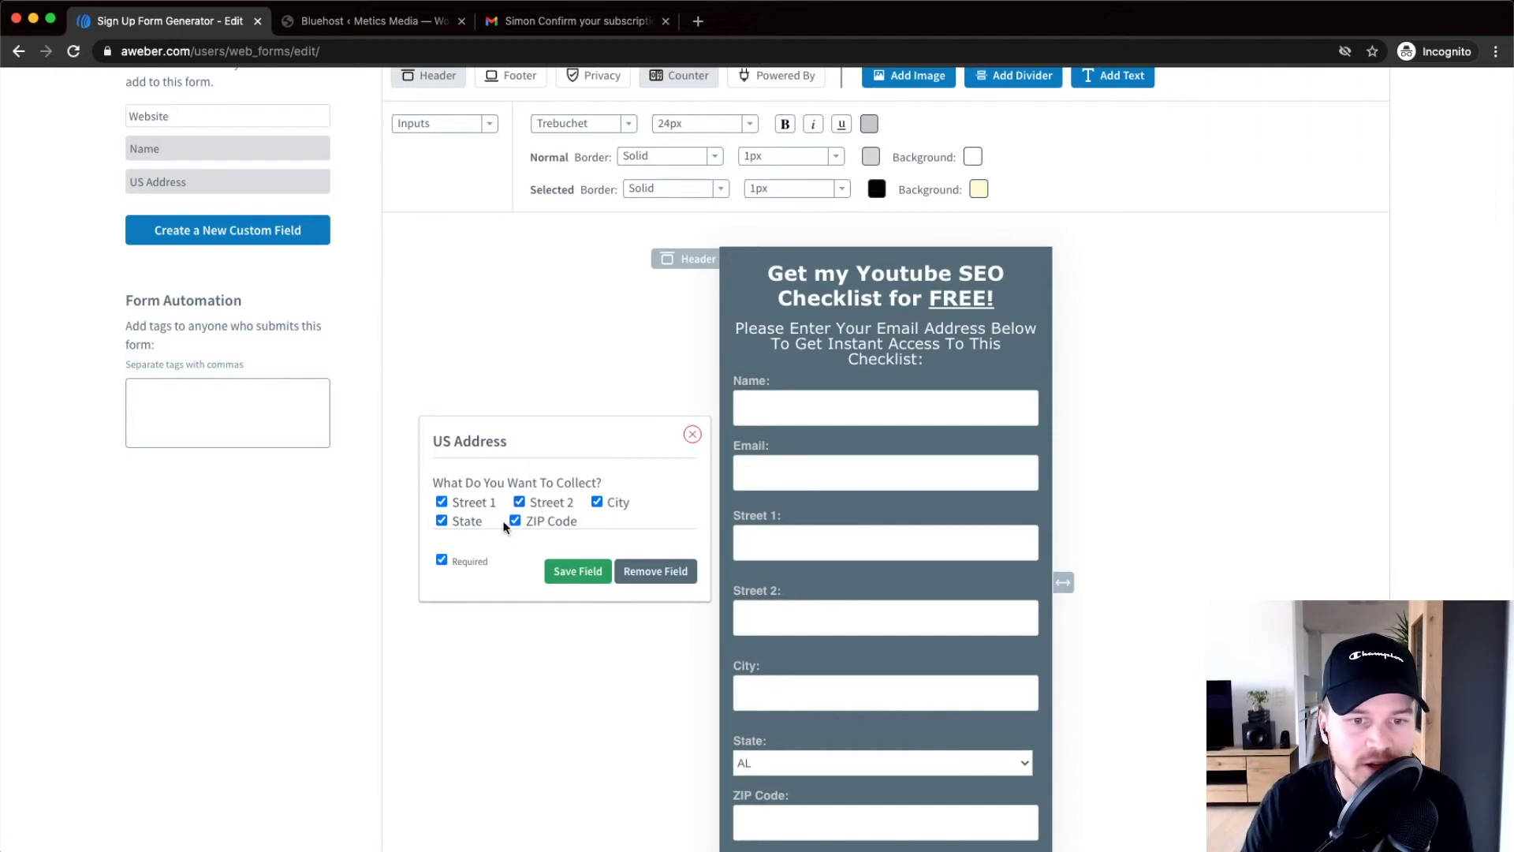
pyautogui.click(453, 524)
pyautogui.click(515, 522)
pyautogui.click(444, 521)
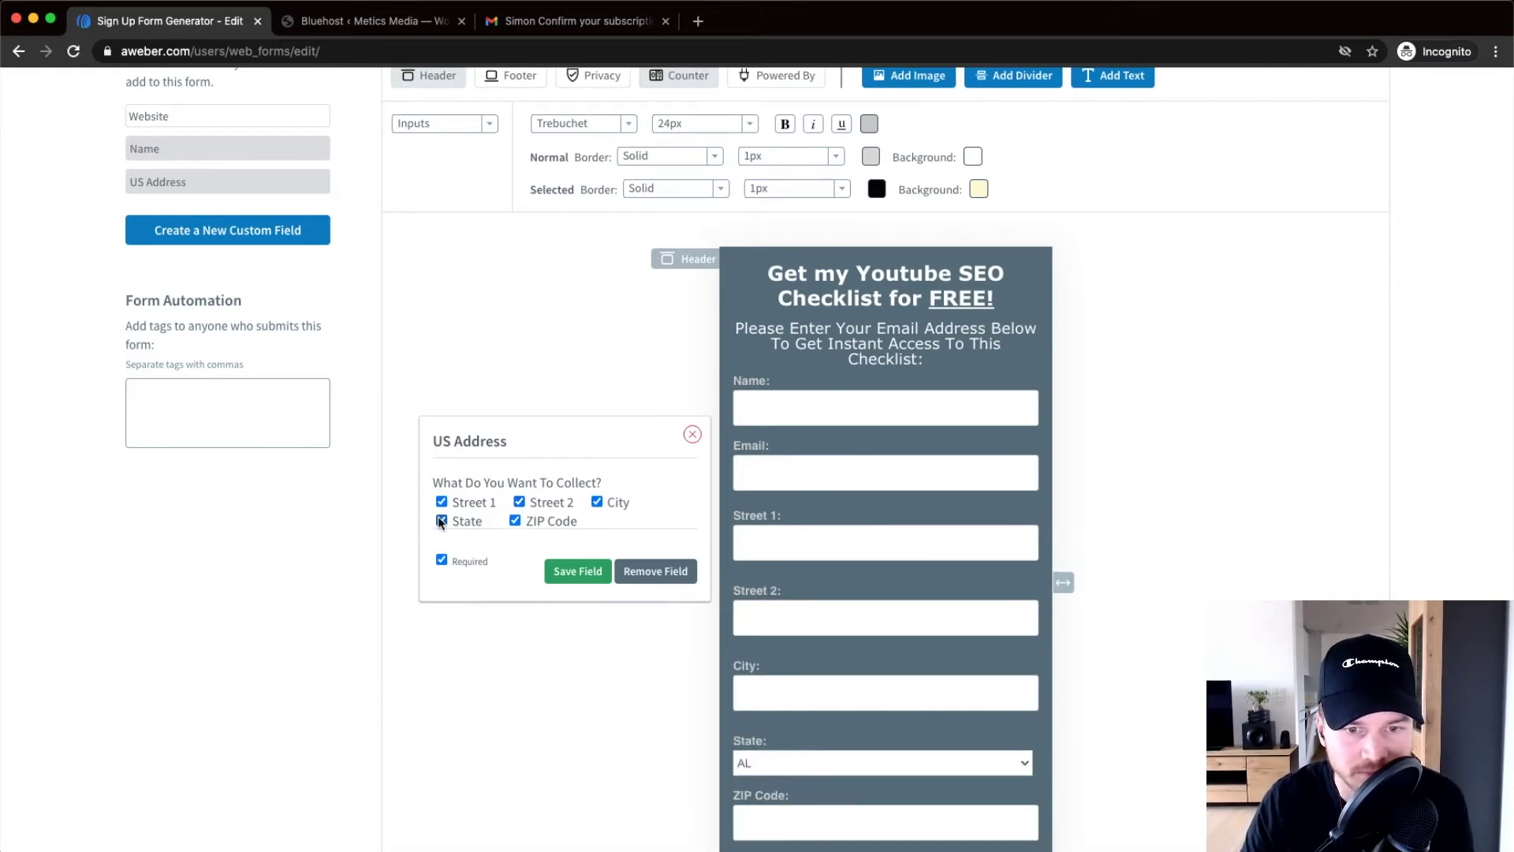
pyautogui.click(692, 440)
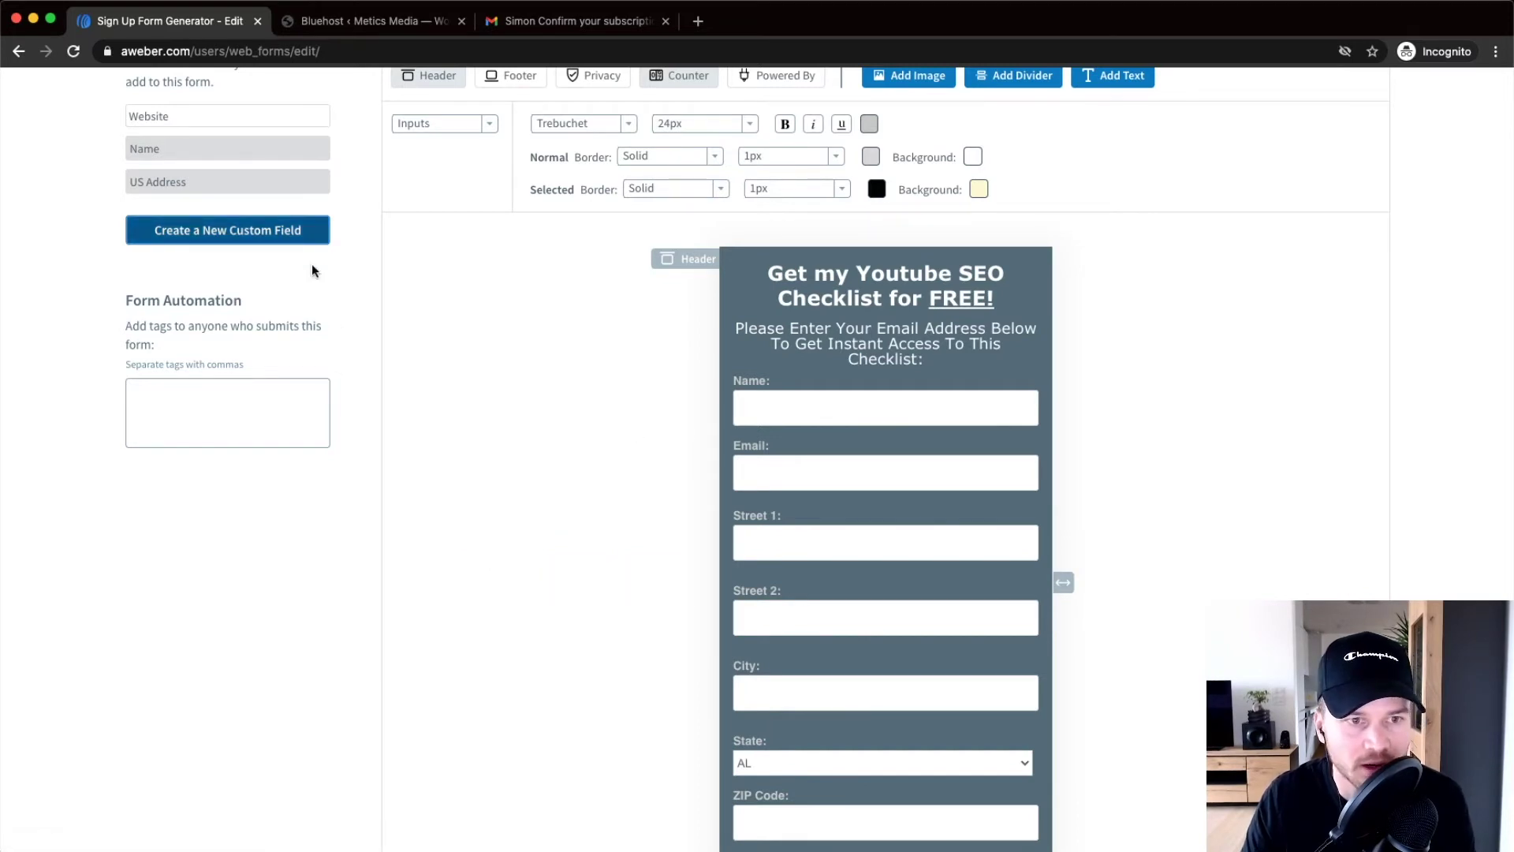
pyautogui.click(707, 511)
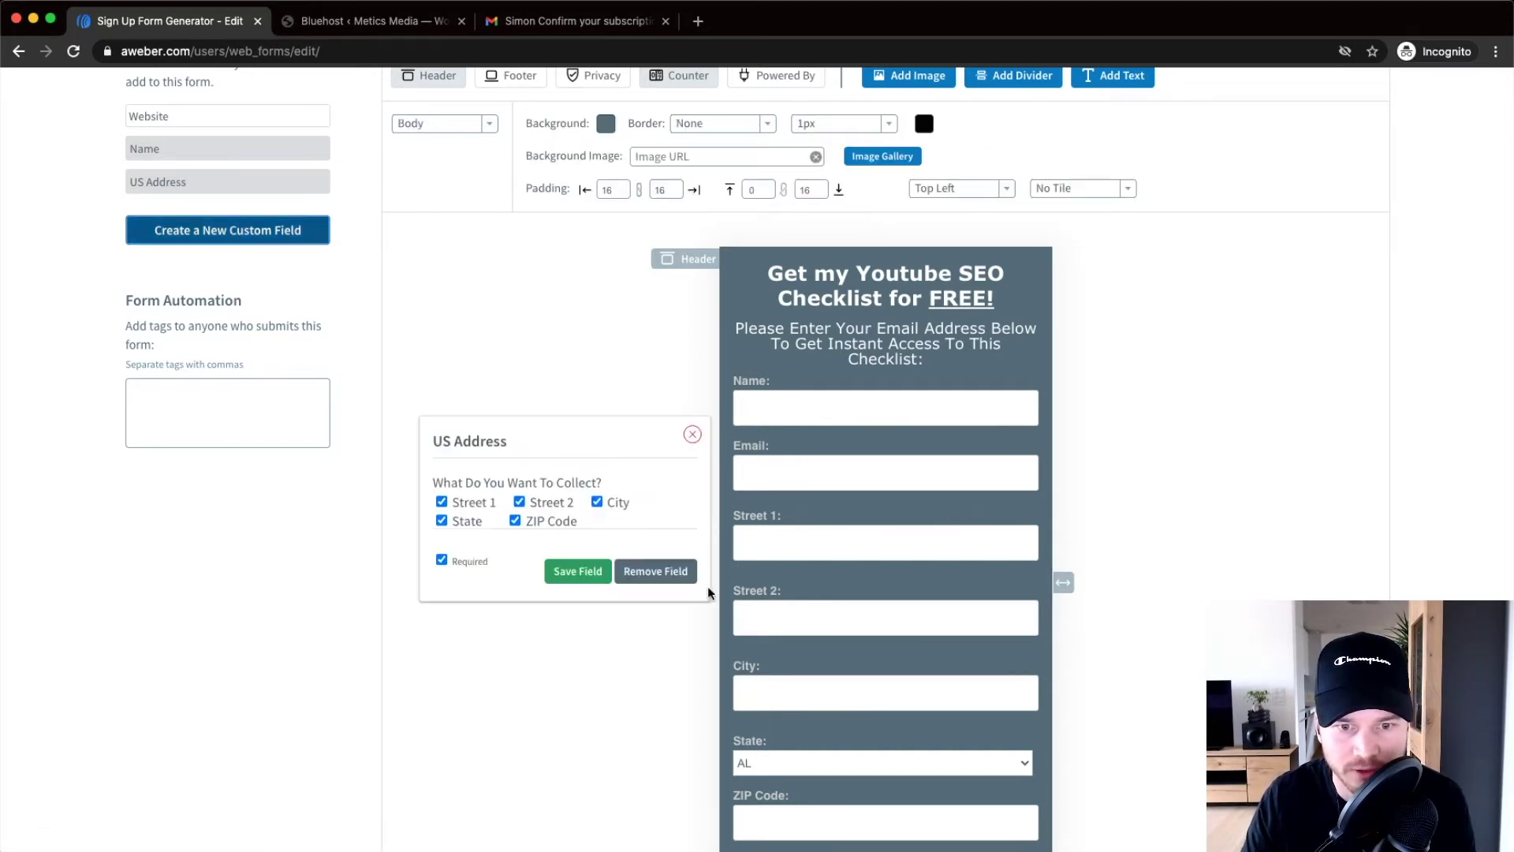
pyautogui.click(659, 569)
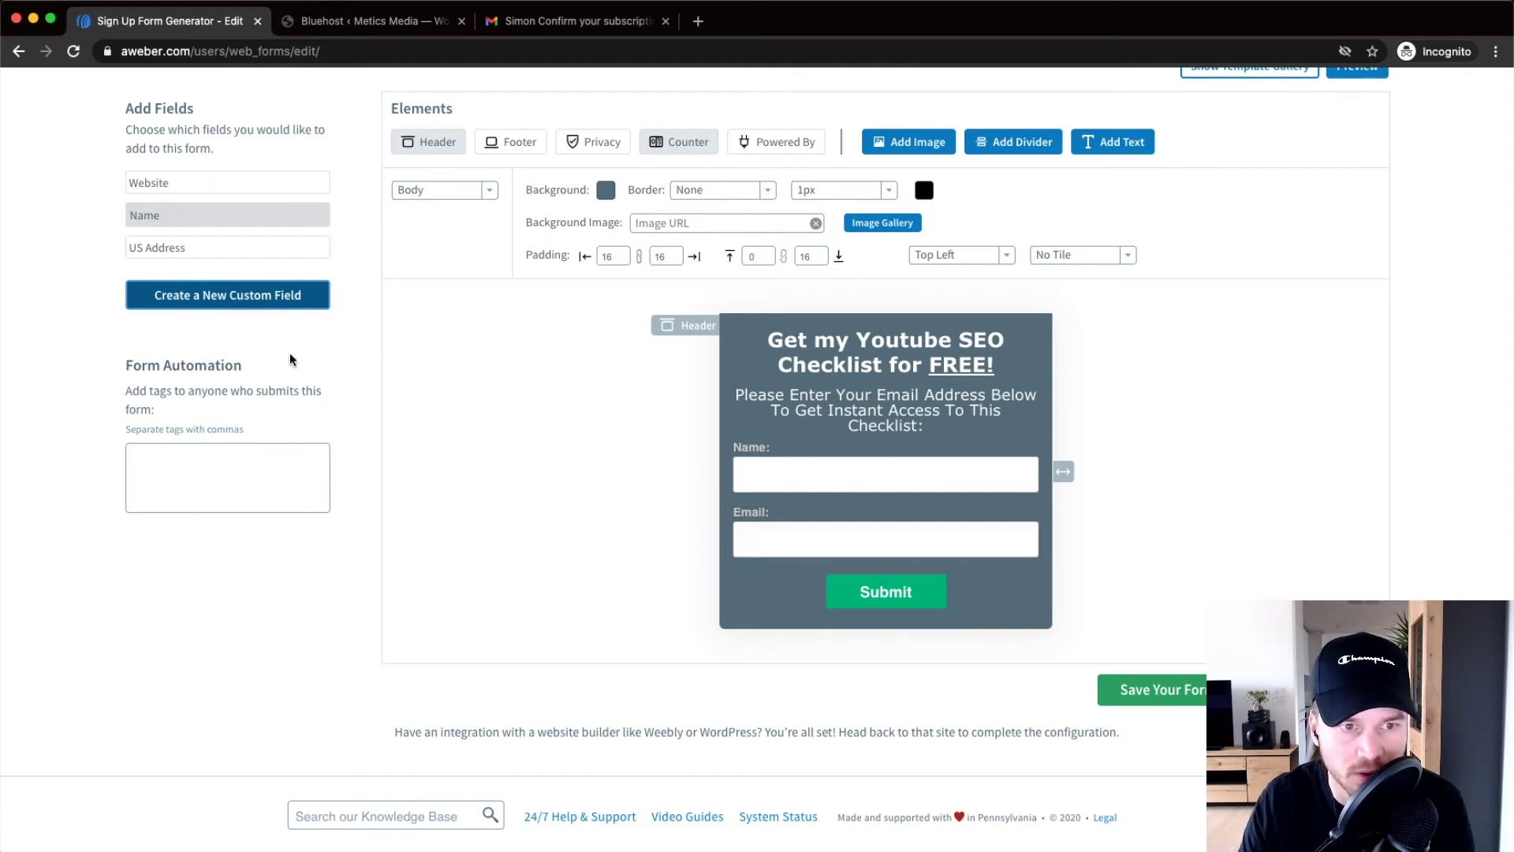
pyautogui.click(167, 296)
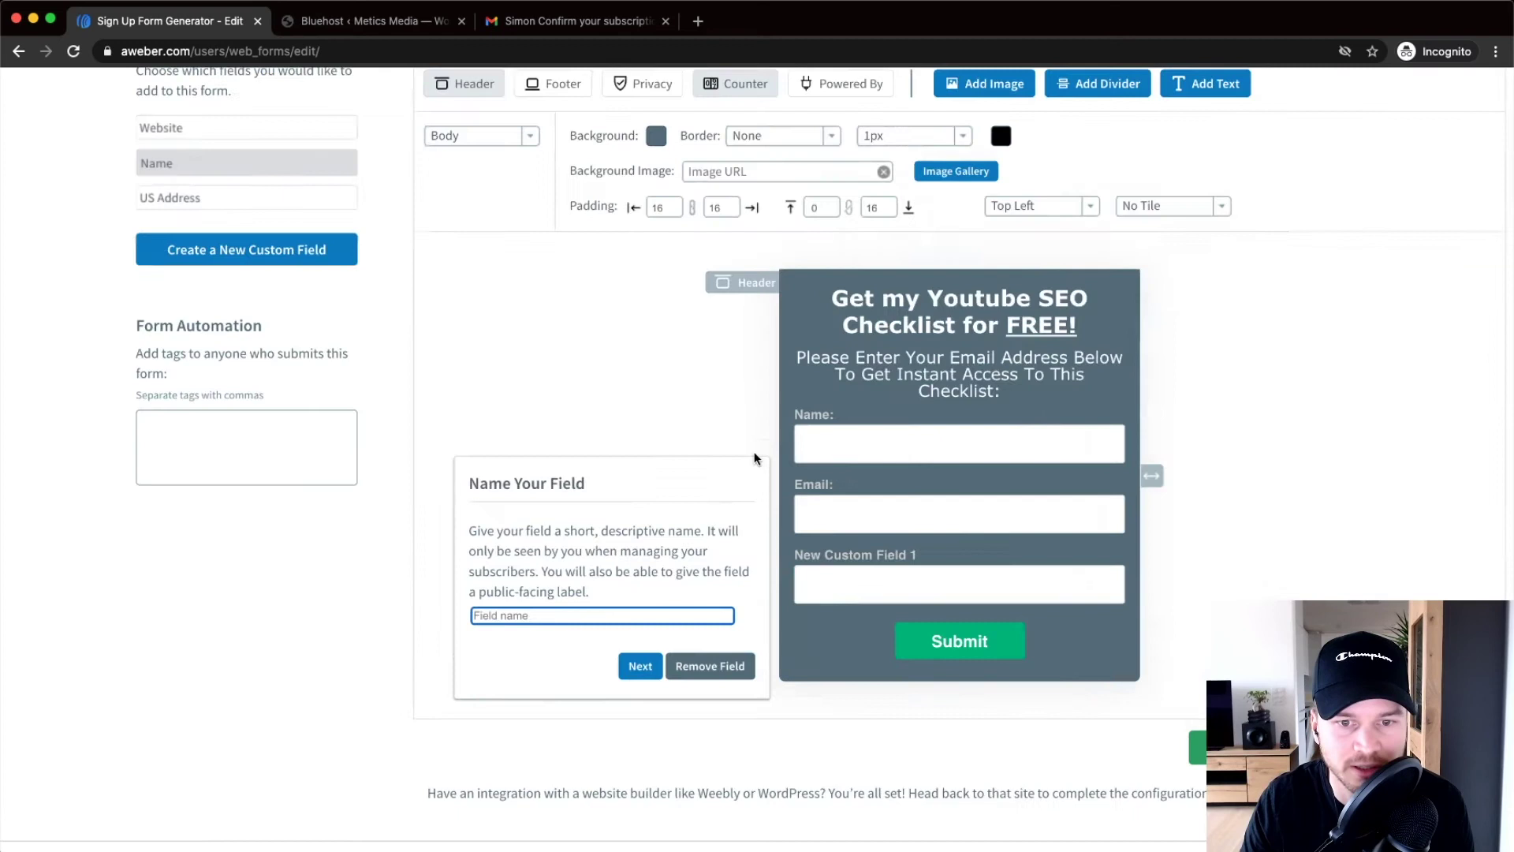
# Name the new custom field 'Your Website'
pyautogui.scroll(-1, 499, 647)
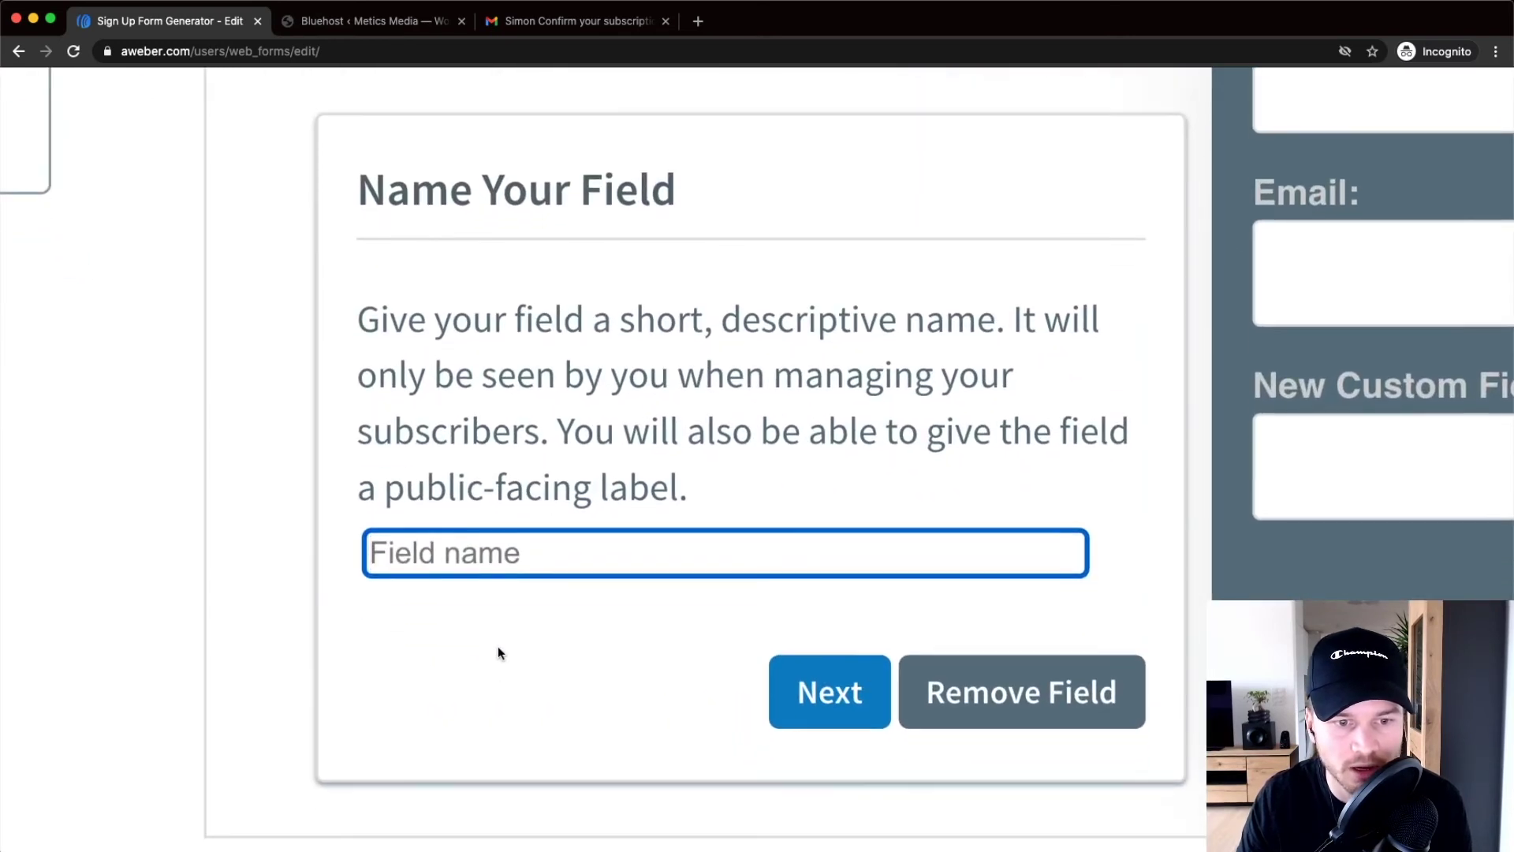
pyautogui.write('Website')
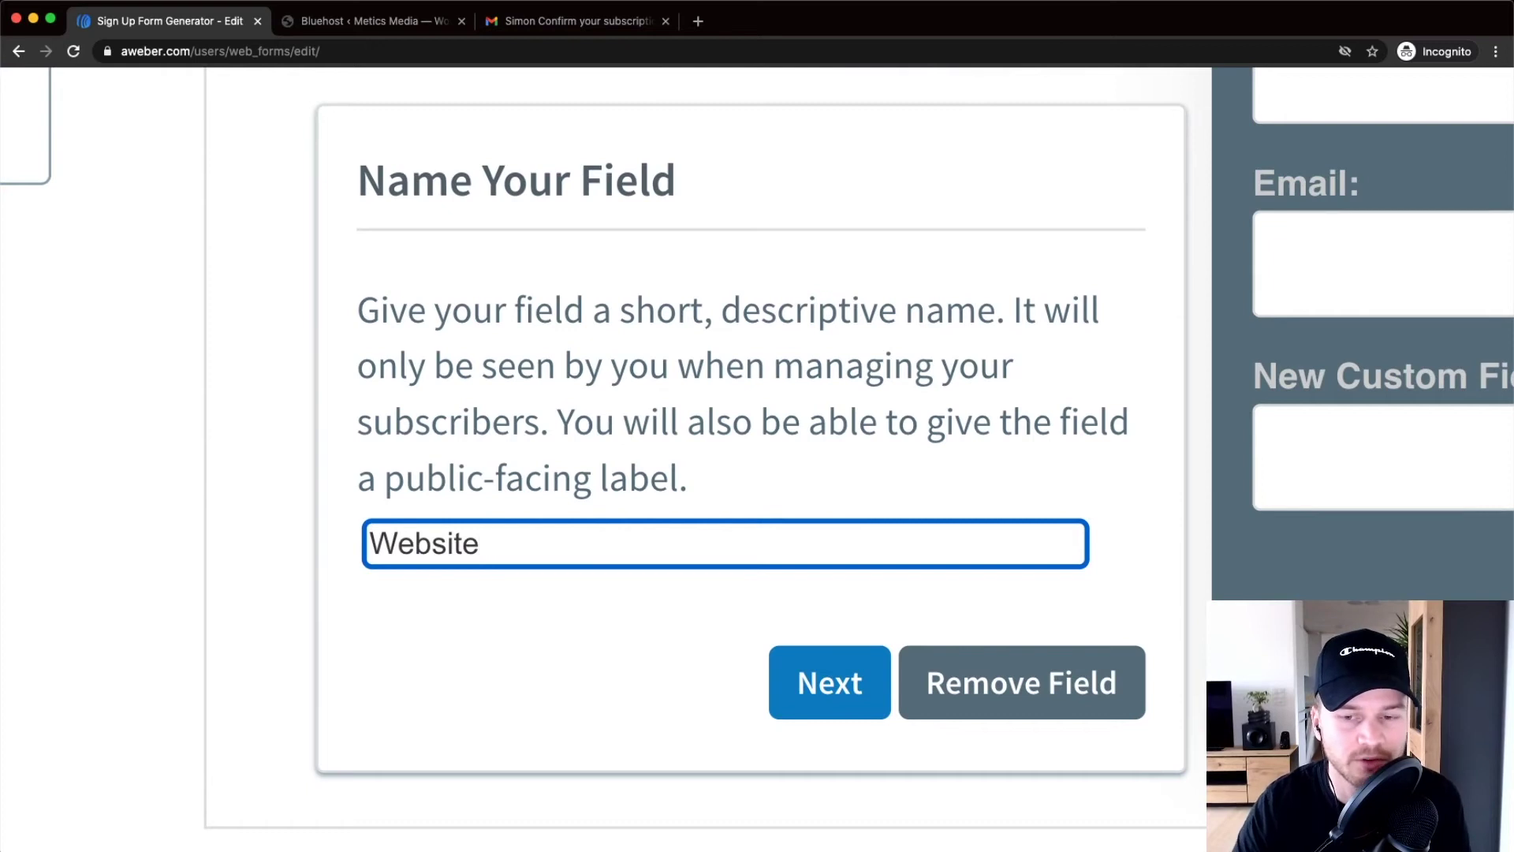
pyautogui.scroll(-5, 818, 489)
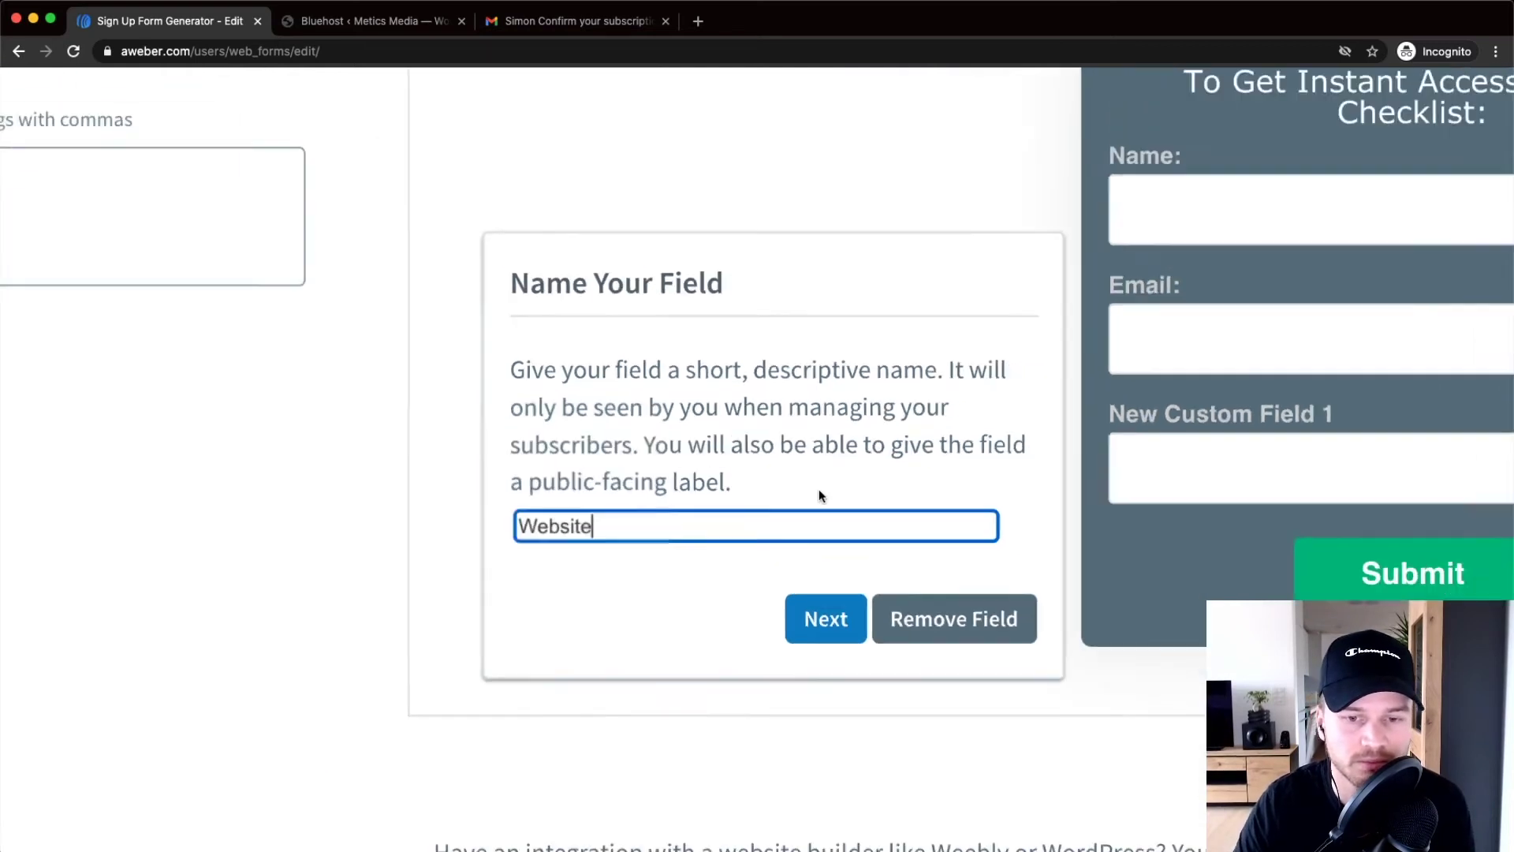
pyautogui.hscroll(2, 819, 495)
pyautogui.scroll(-5, 814, 504)
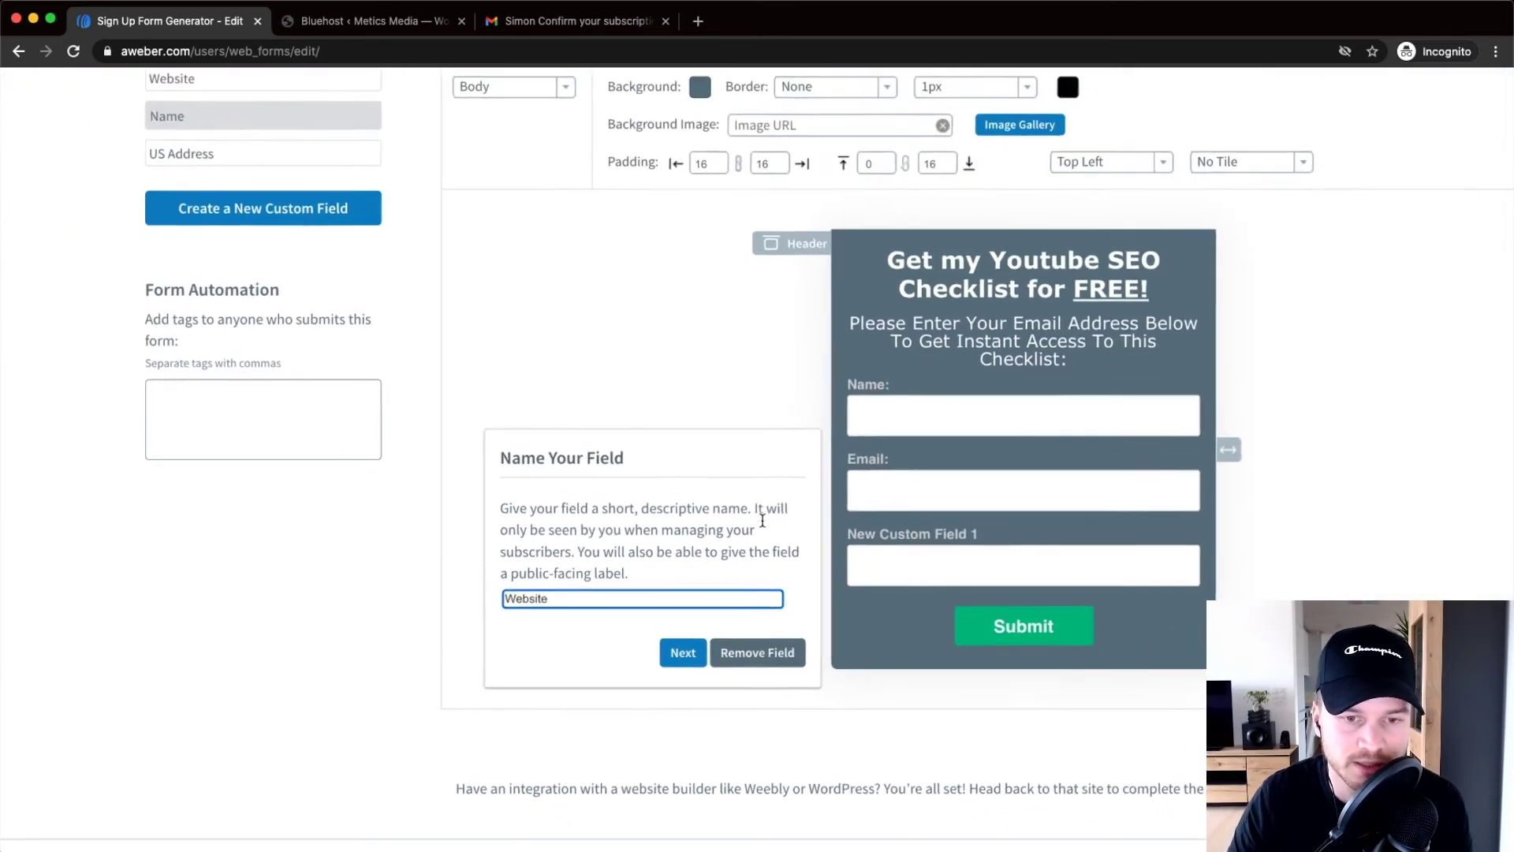
pyautogui.click(677, 654)
pyautogui.scroll(-1, 683, 631)
pyautogui.click(589, 561)
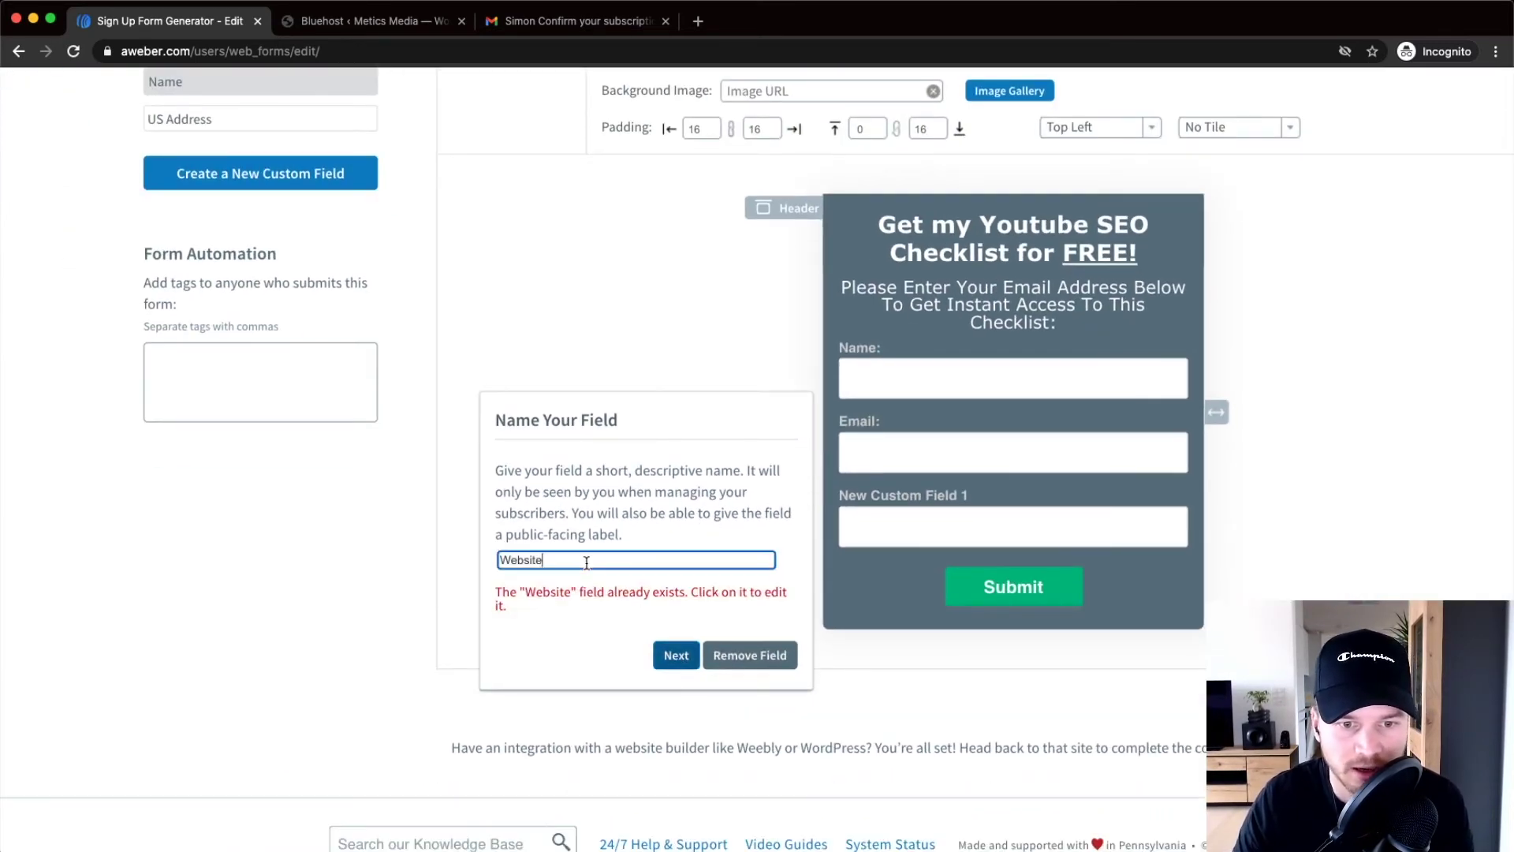
pyautogui.doubleClick(550, 560)
pyautogui.click(589, 562)
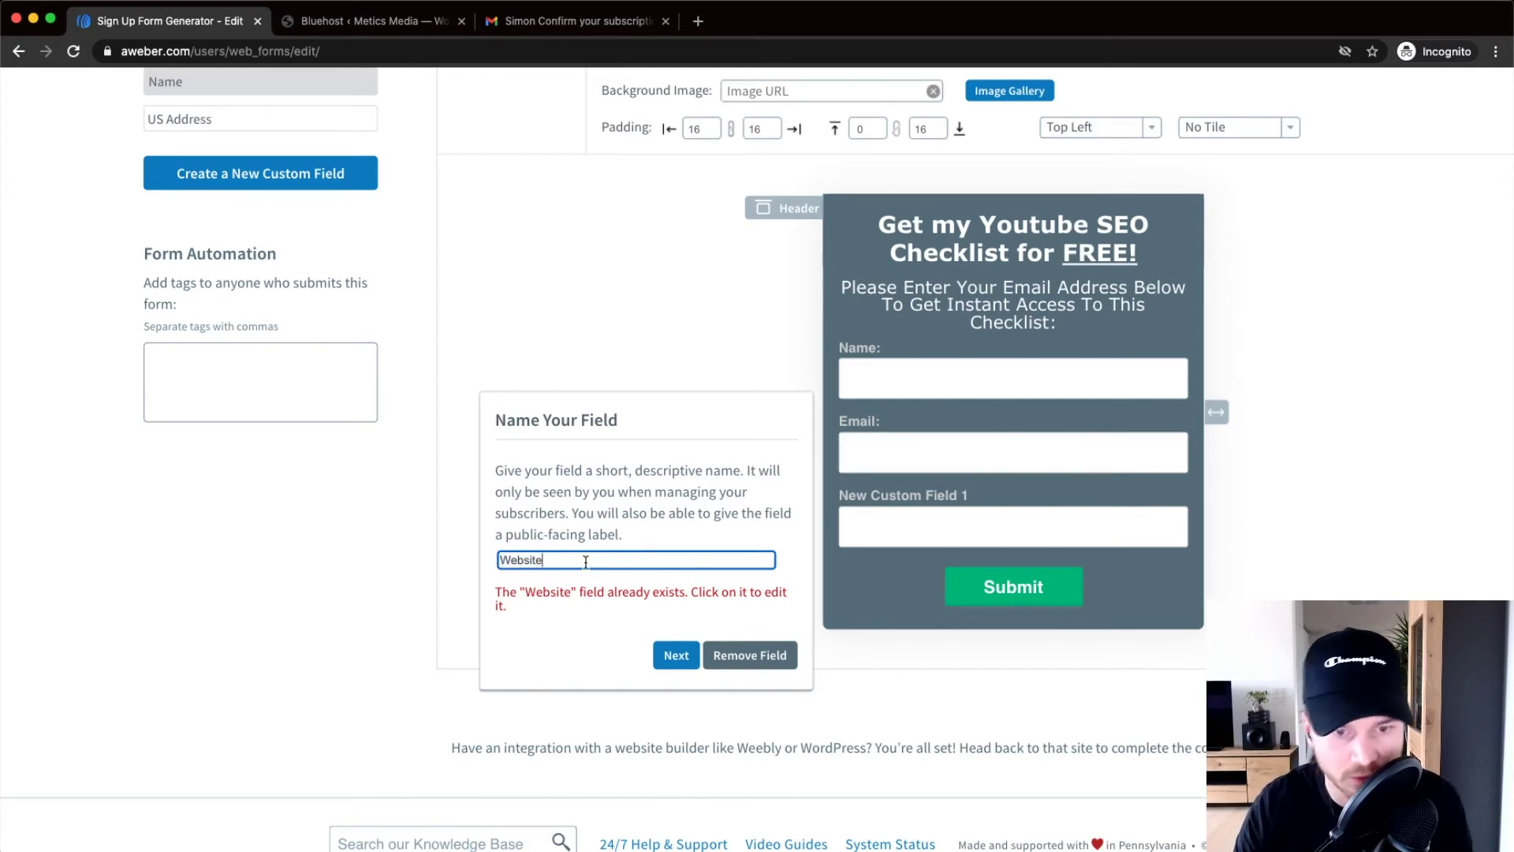
pyautogui.click(500, 559)
pyautogui.write('Your')
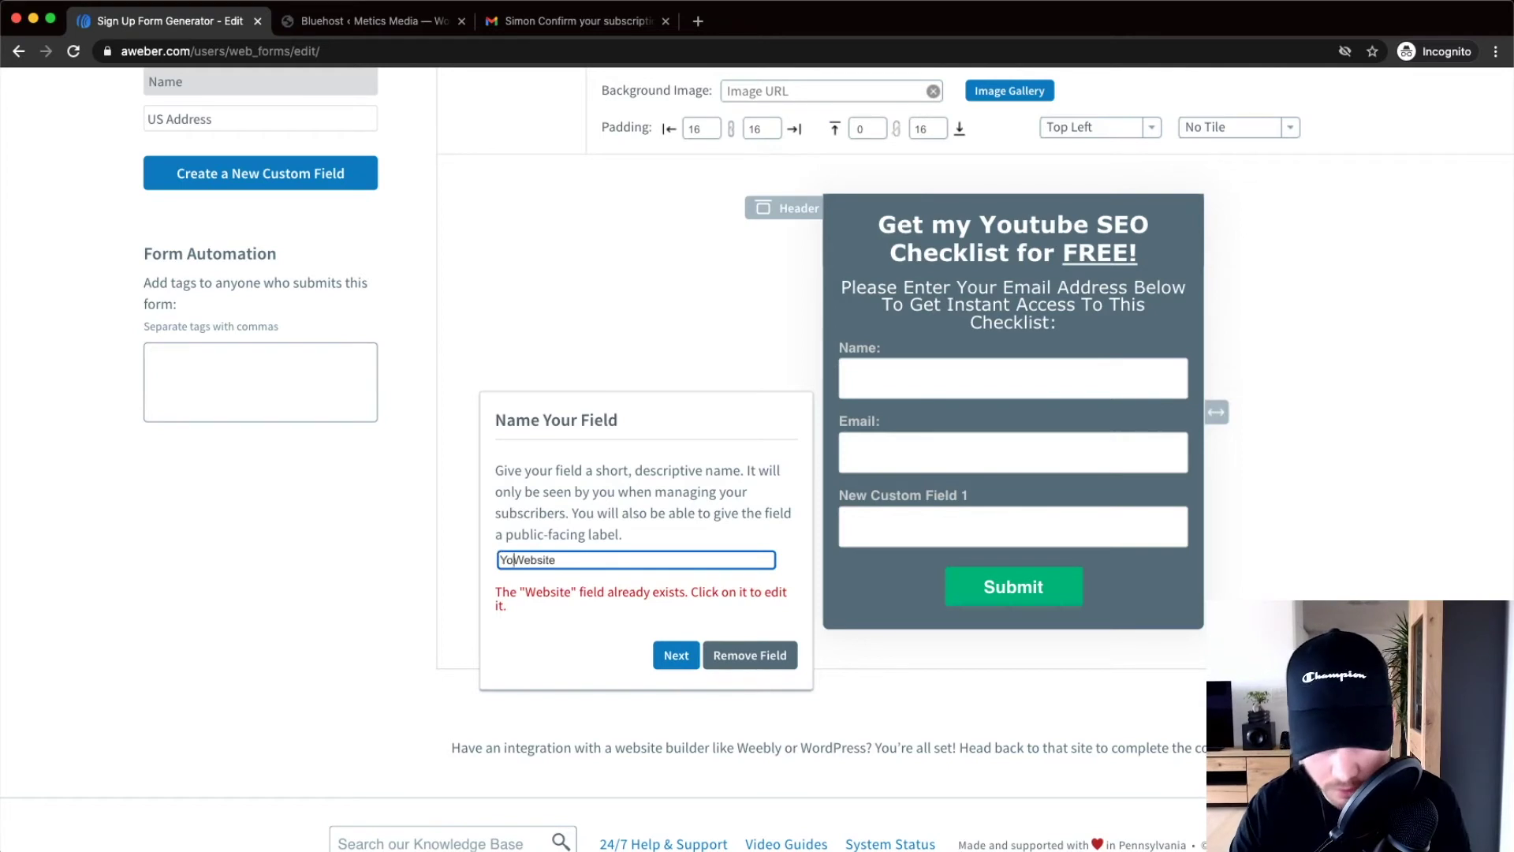
pyautogui.click(673, 656)
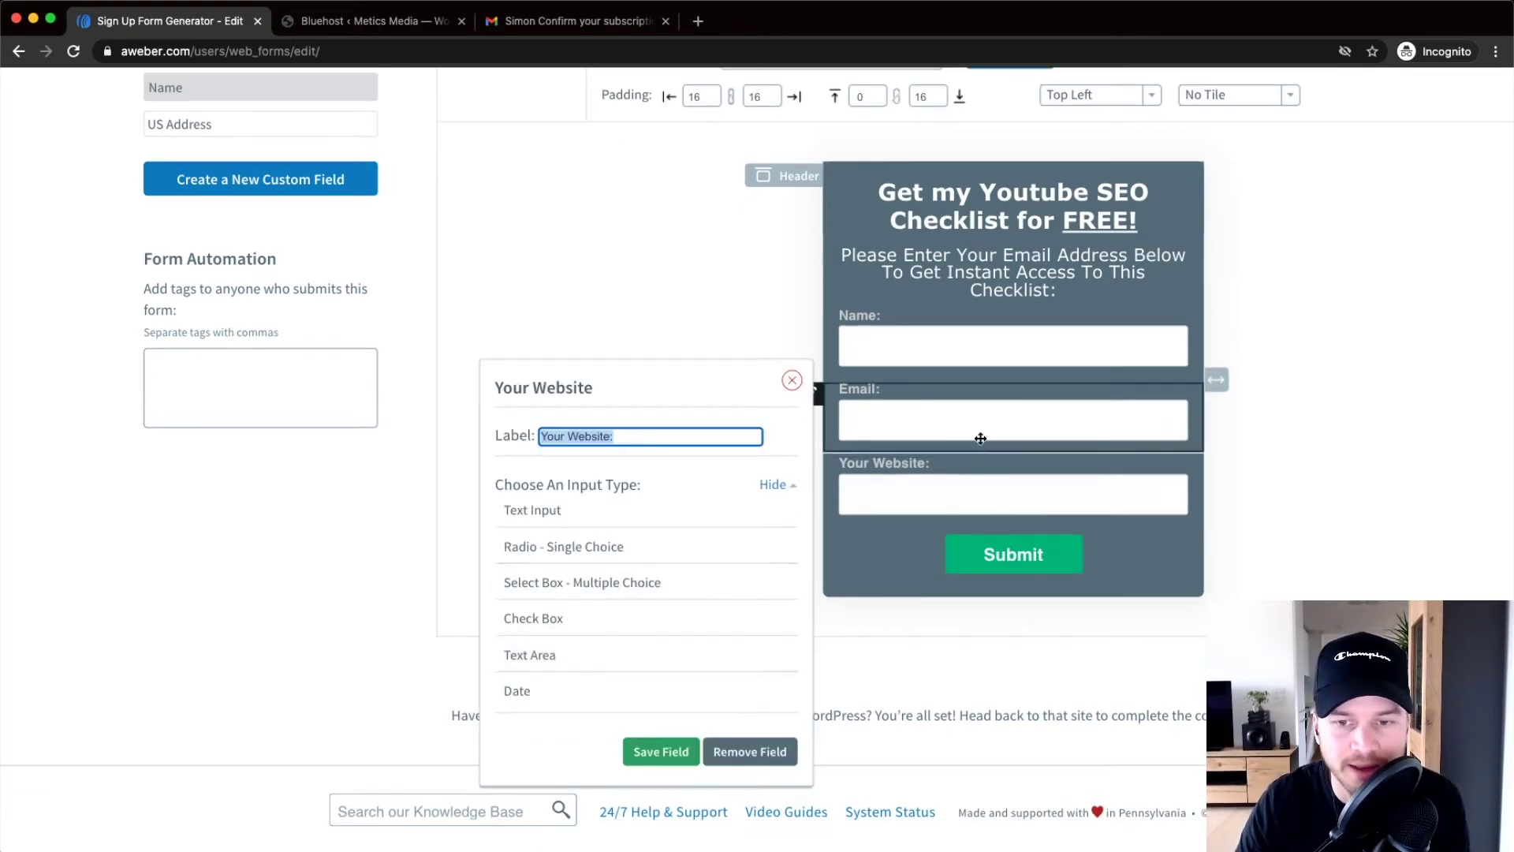
# Remove the Your Website field so the form shows only Name and Email
pyautogui.scroll(5, 1015, 508)
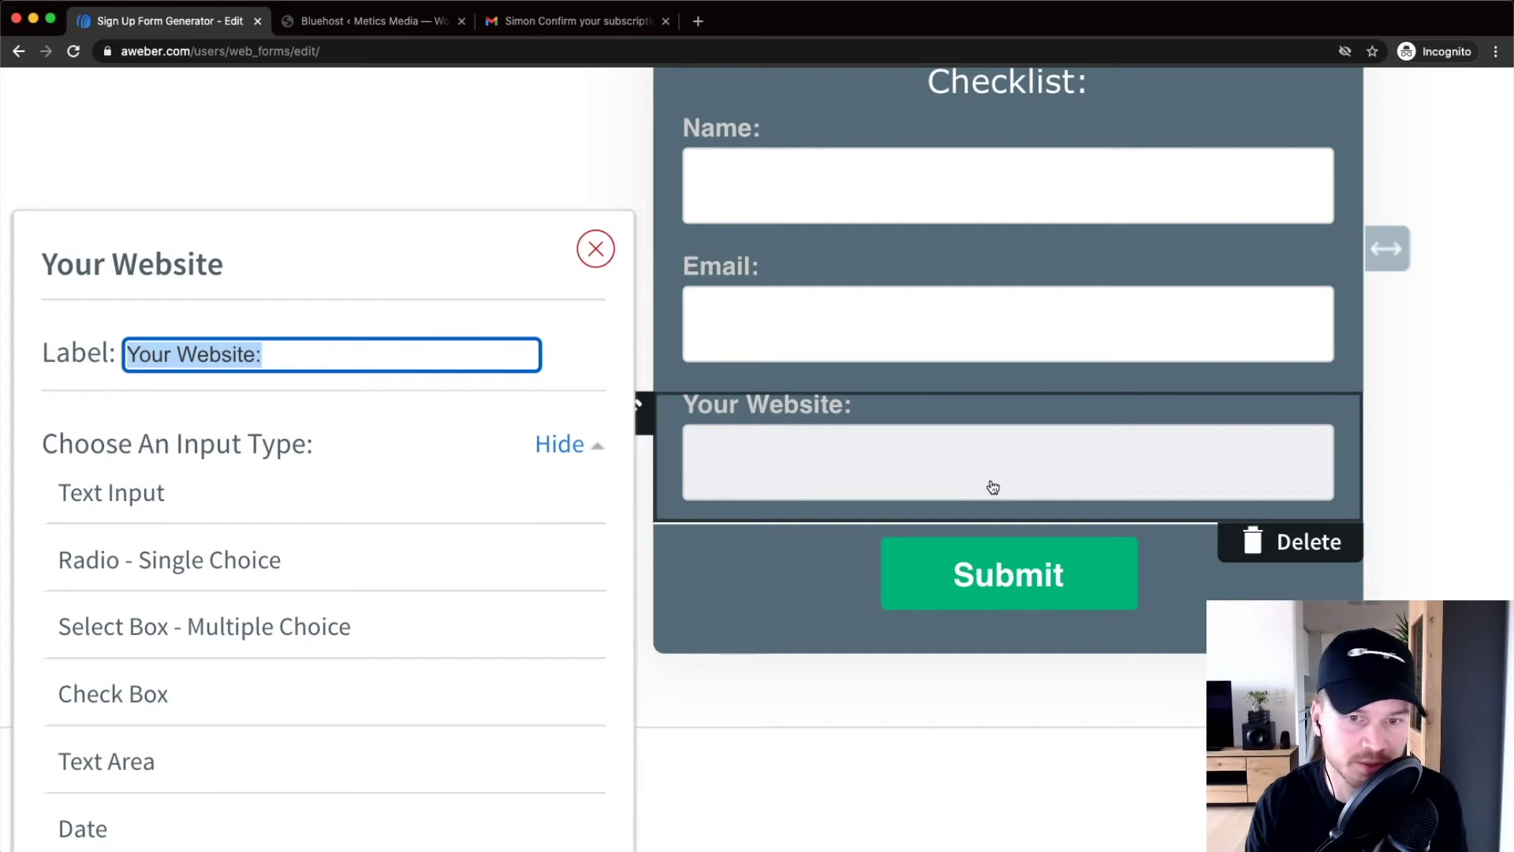
pyautogui.scroll(-5, 876, 355)
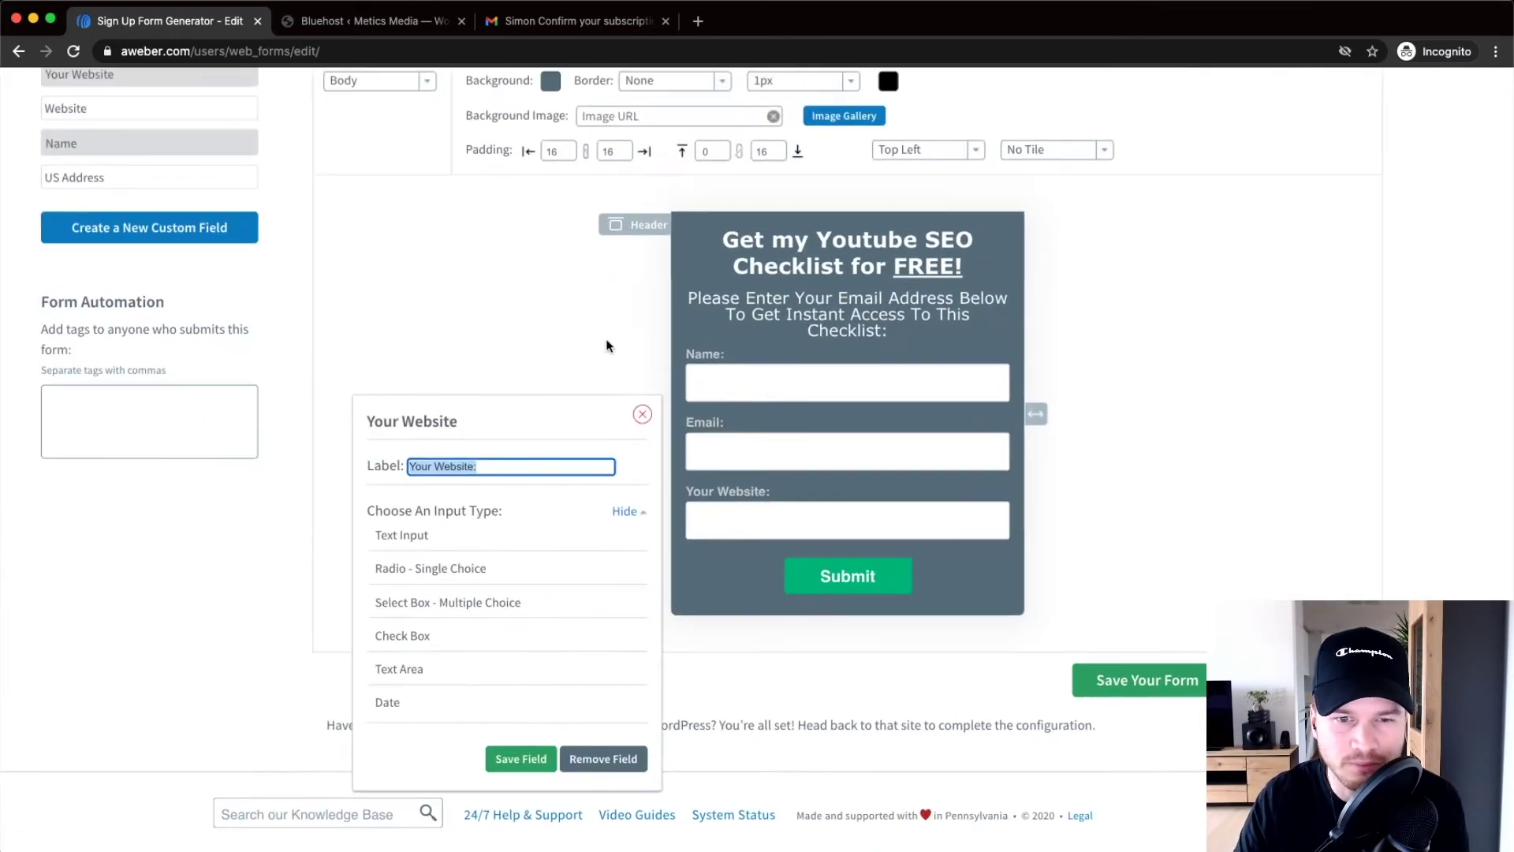
pyautogui.click(621, 758)
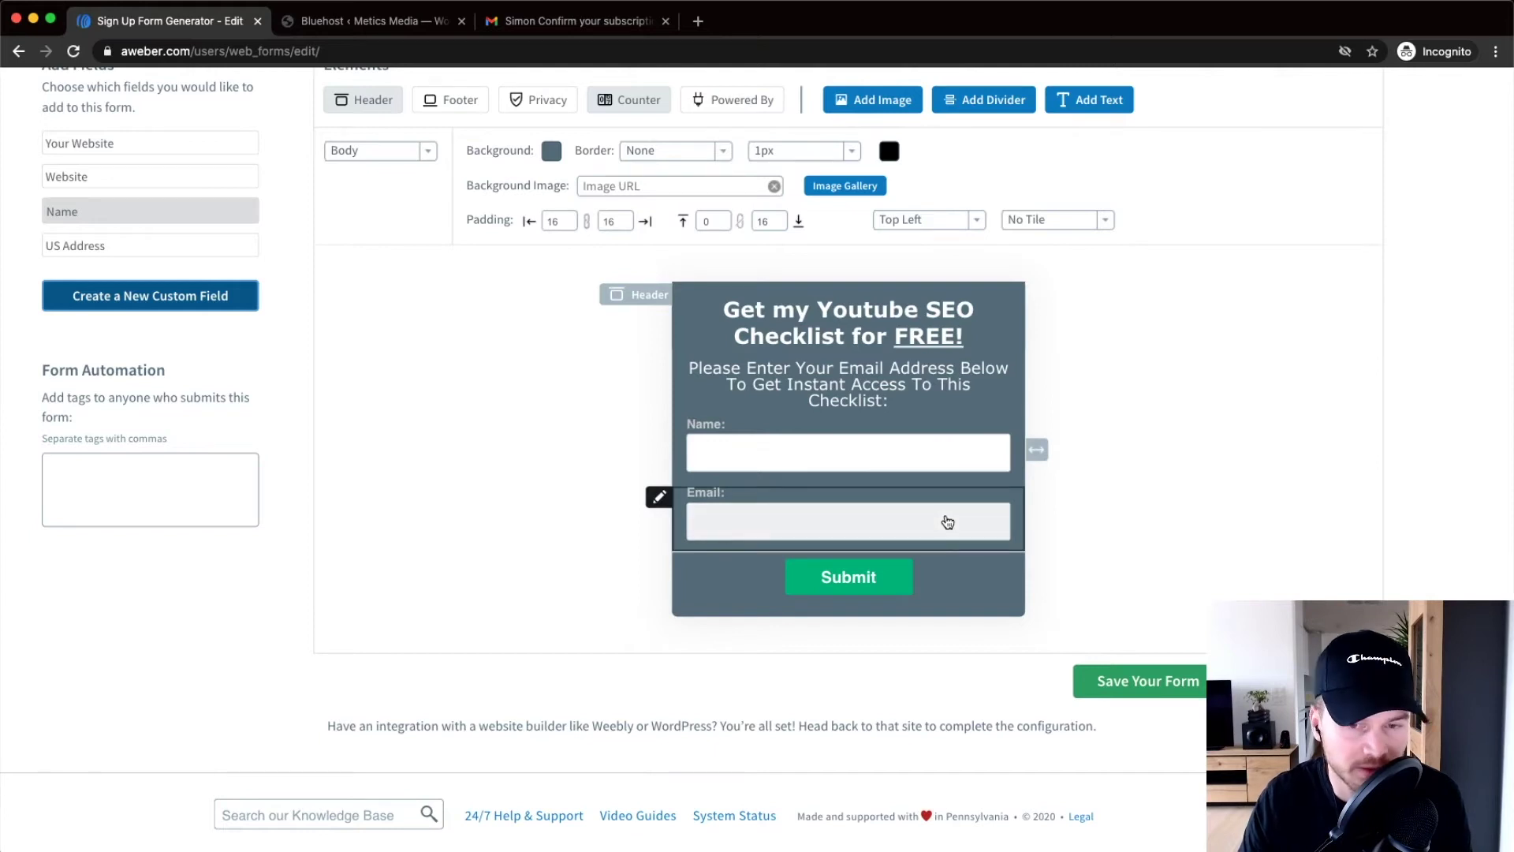
pyautogui.click(838, 580)
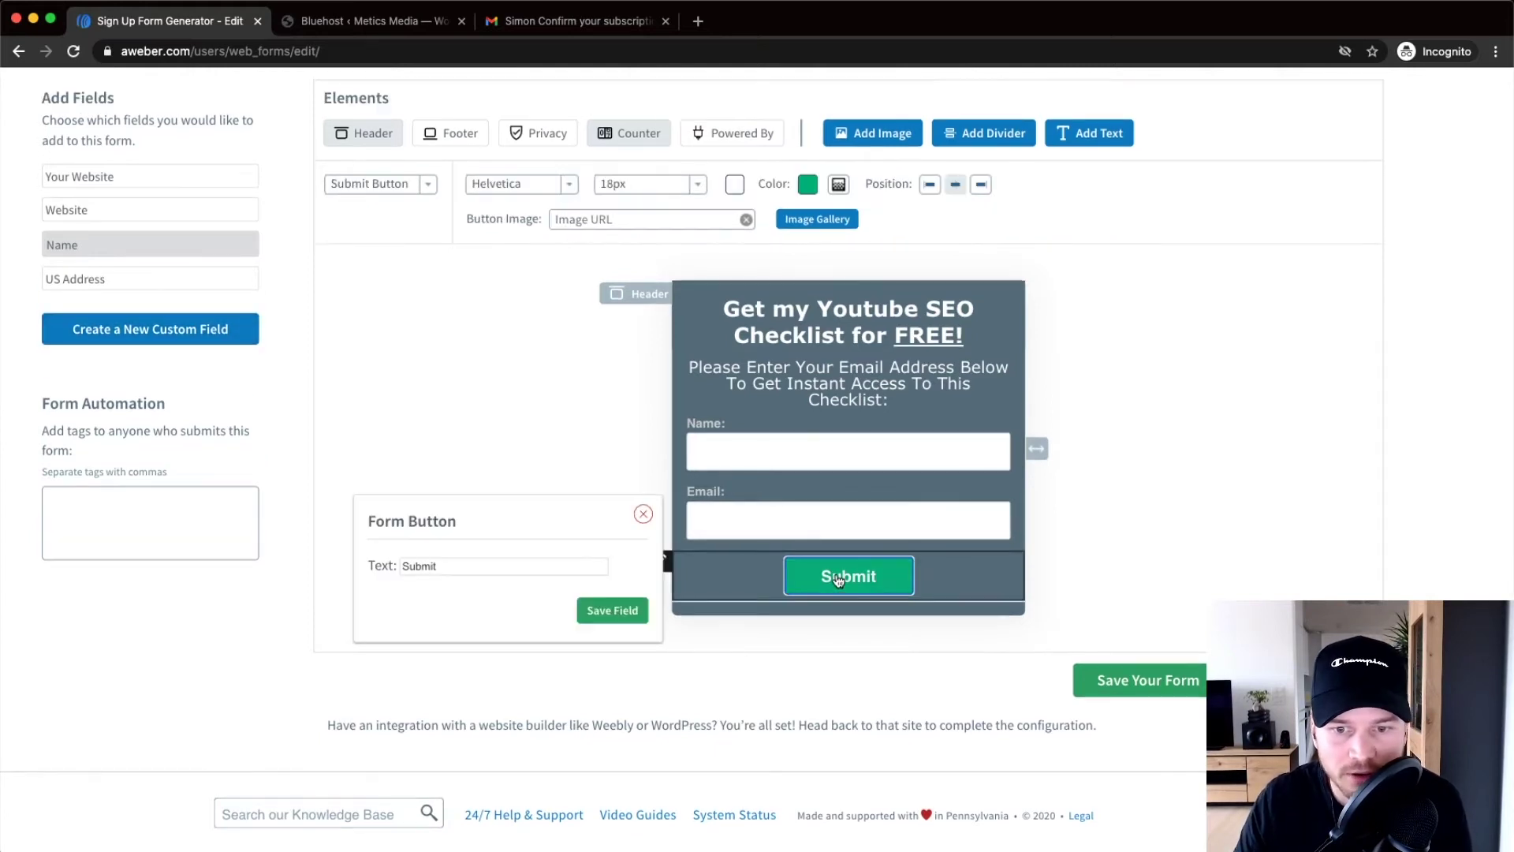
# Replace the form button's 'Submit' text with 'Send it now!' and save the field
pyautogui.scroll(5, 873, 584)
pyautogui.moveTo(187, 558); pyautogui.dragTo(154, 558)
pyautogui.write('Send it now!')
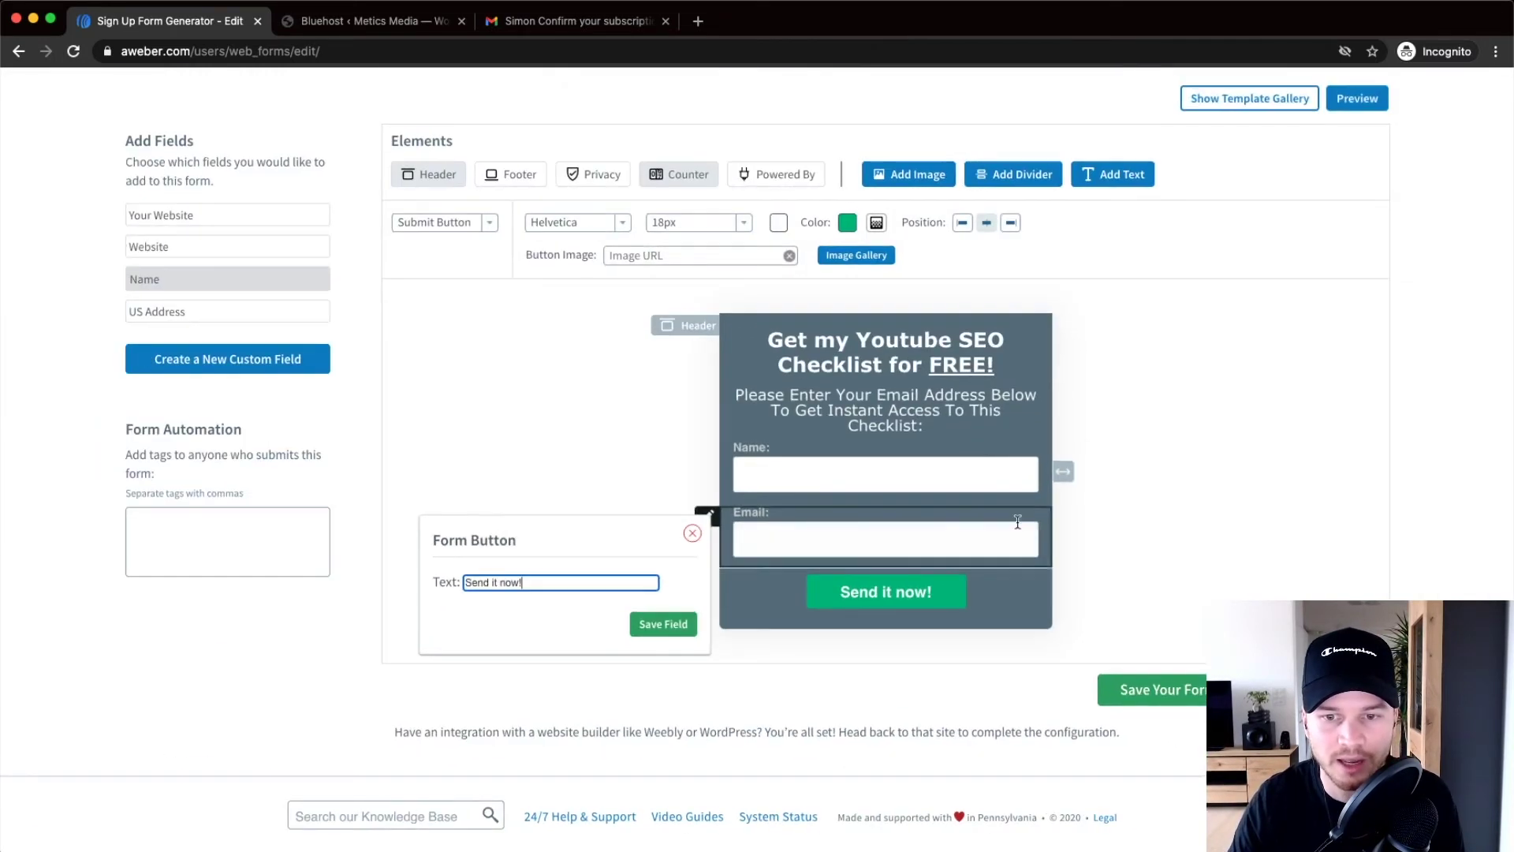
pyautogui.click(689, 623)
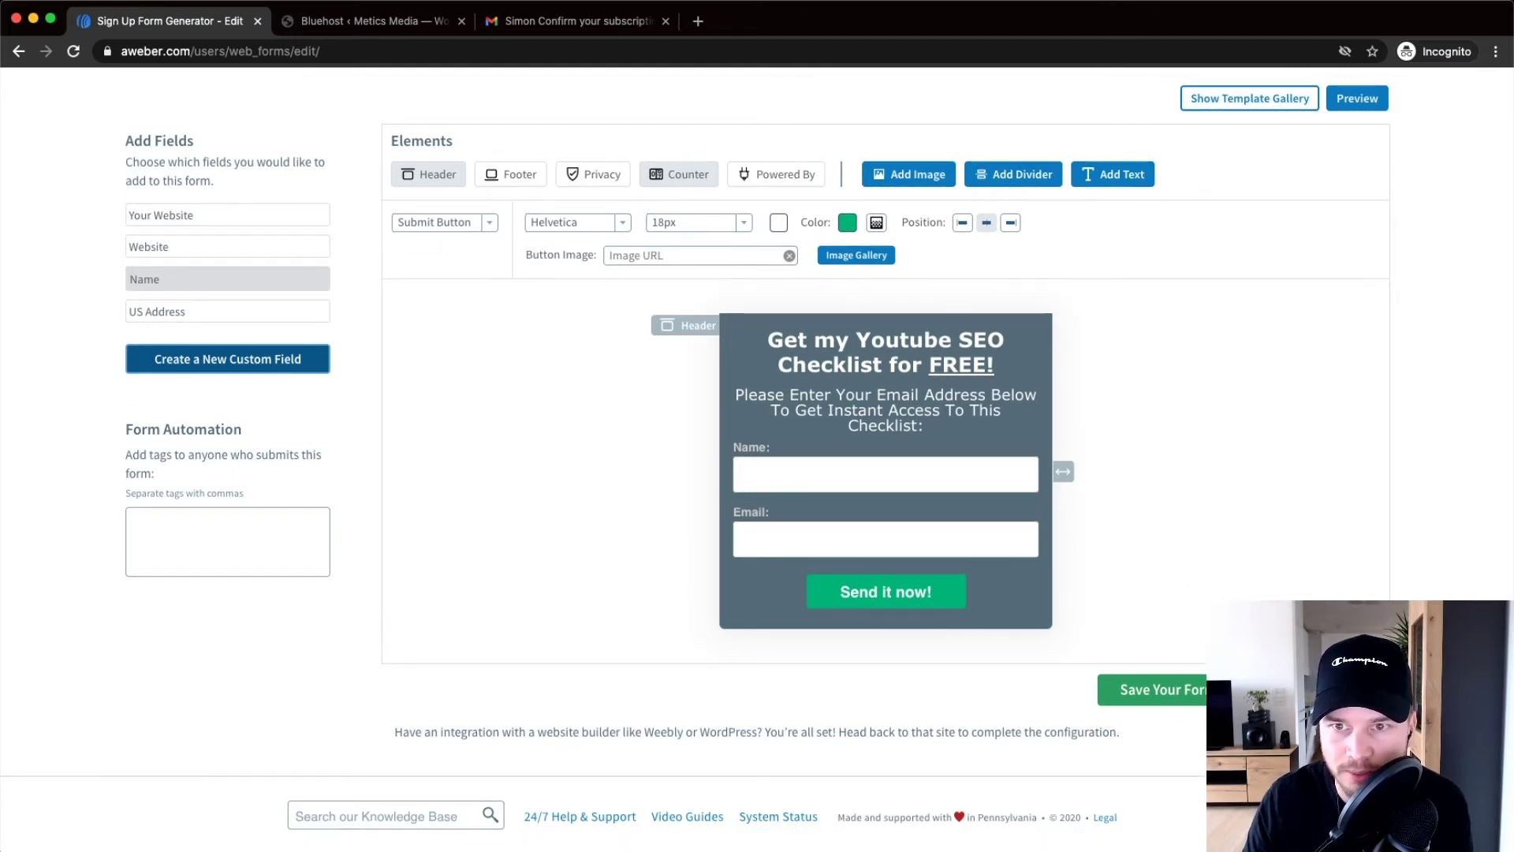
pyautogui.click(1160, 689)
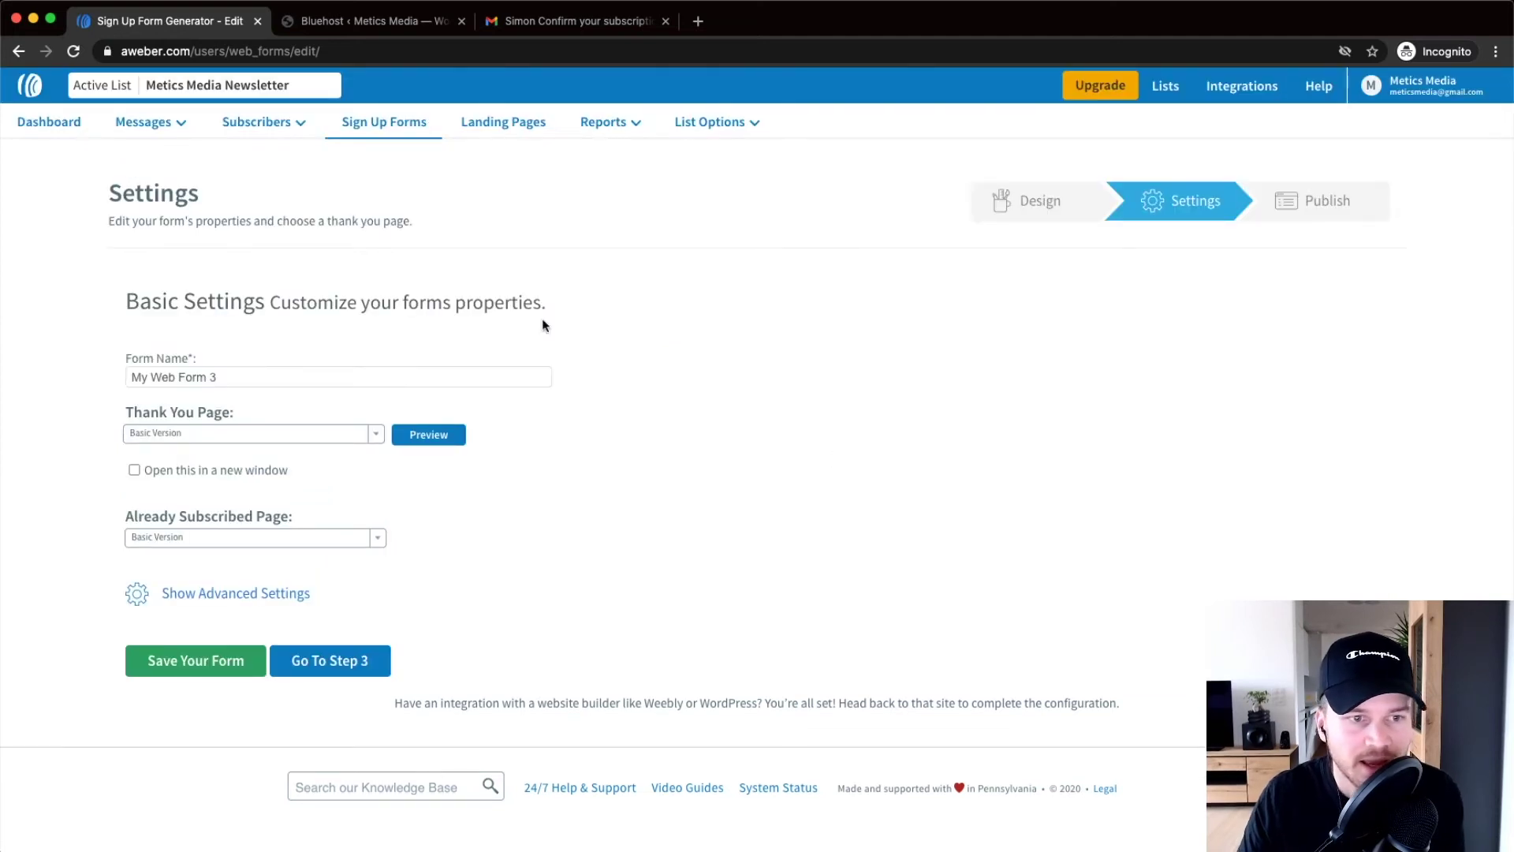
# Change the Form Name from 'My Web Form 3' to 'Youtube Checklist'
pyautogui.press('super+equal')
pyautogui.press('super+equal')
pyautogui.press('super+equal')
pyautogui.press('super+equal')
pyautogui.press('super+equal')
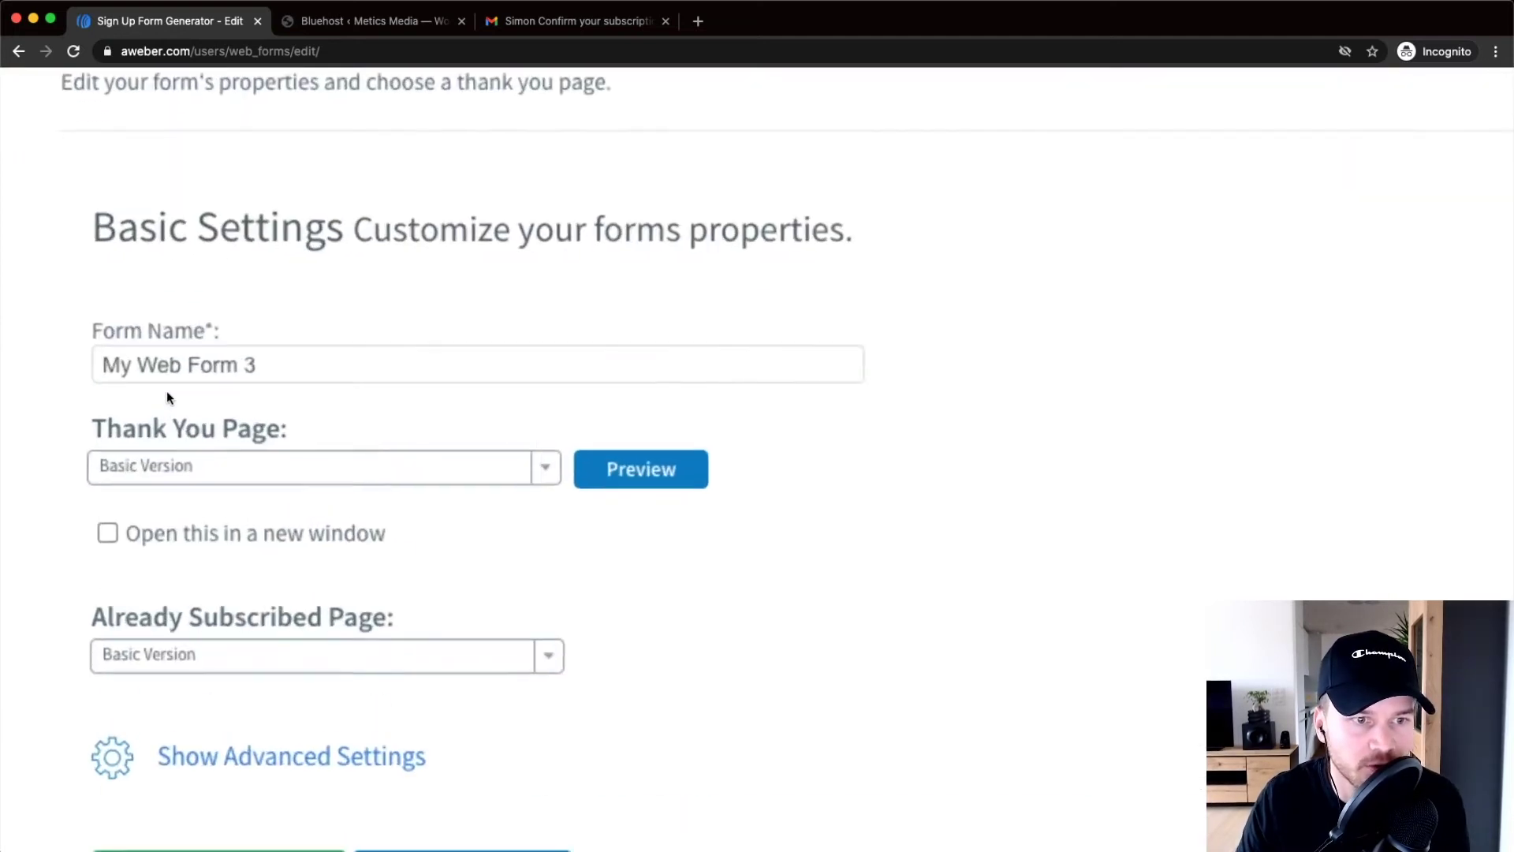
pyautogui.click(355, 324)
pyautogui.scroll(-2, 360, 251)
pyautogui.moveTo(360, 251); pyautogui.dragTo(186, 254)
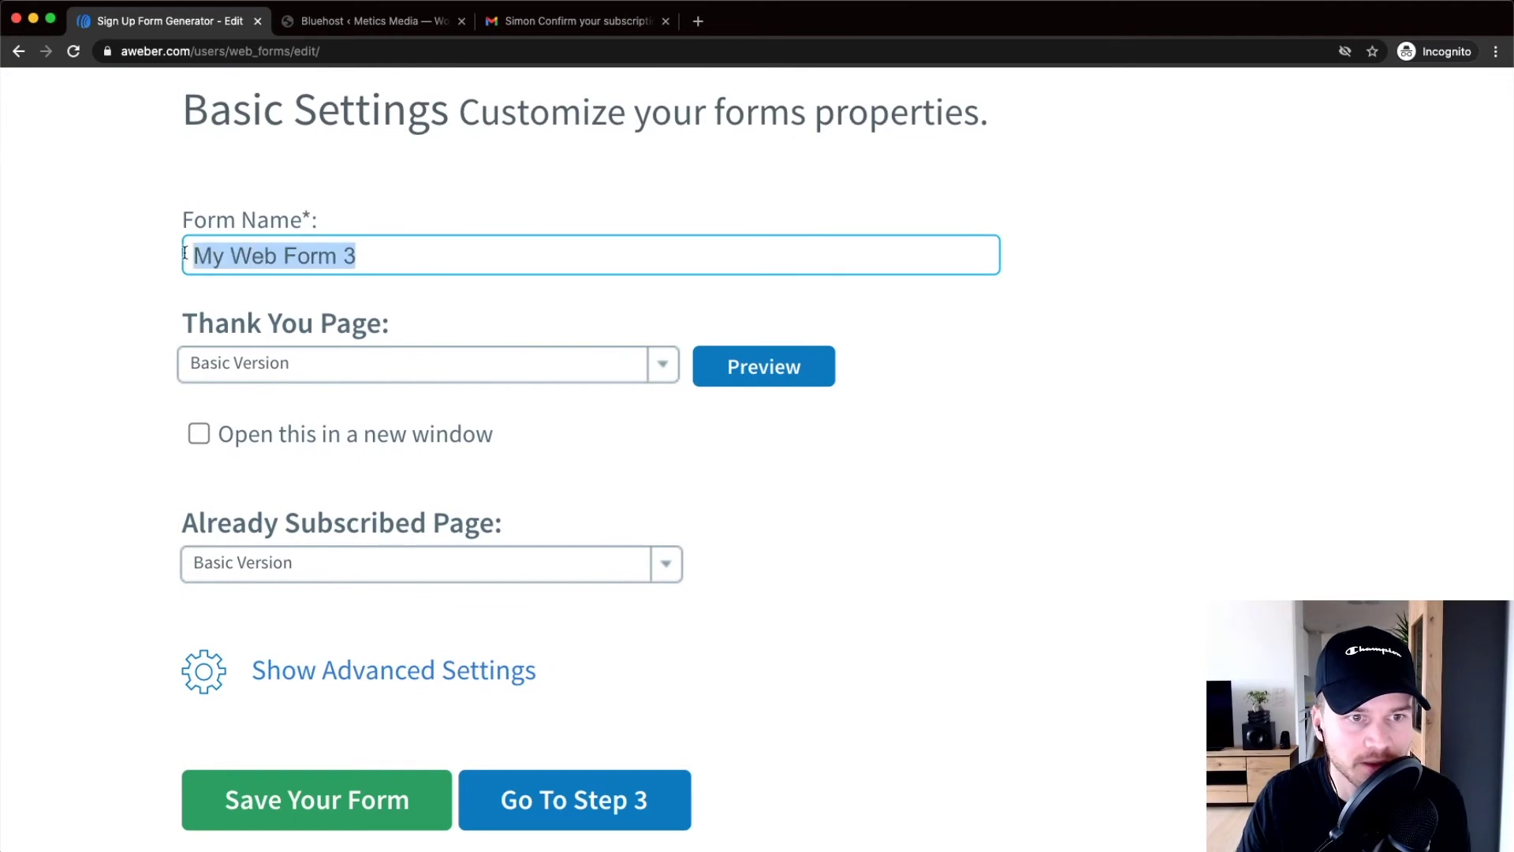
pyautogui.write('Youi')
pyautogui.press('BackSpace')
pyautogui.write('tuve')
pyautogui.press('BackSpace')
pyautogui.press('BackSpace')
pyautogui.press('BackSpace')
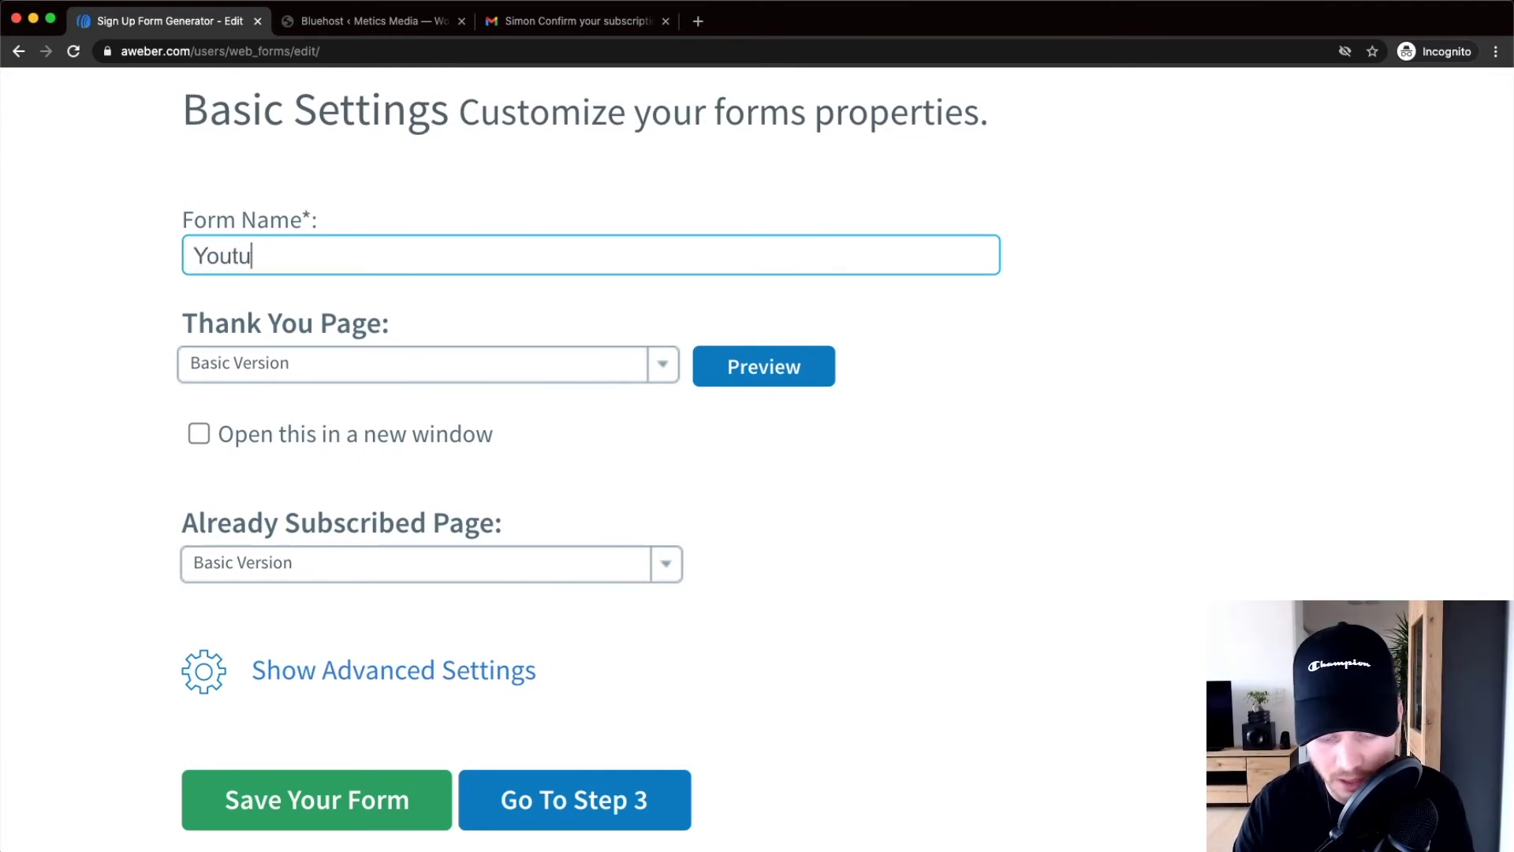
pyautogui.write('be Checklist')
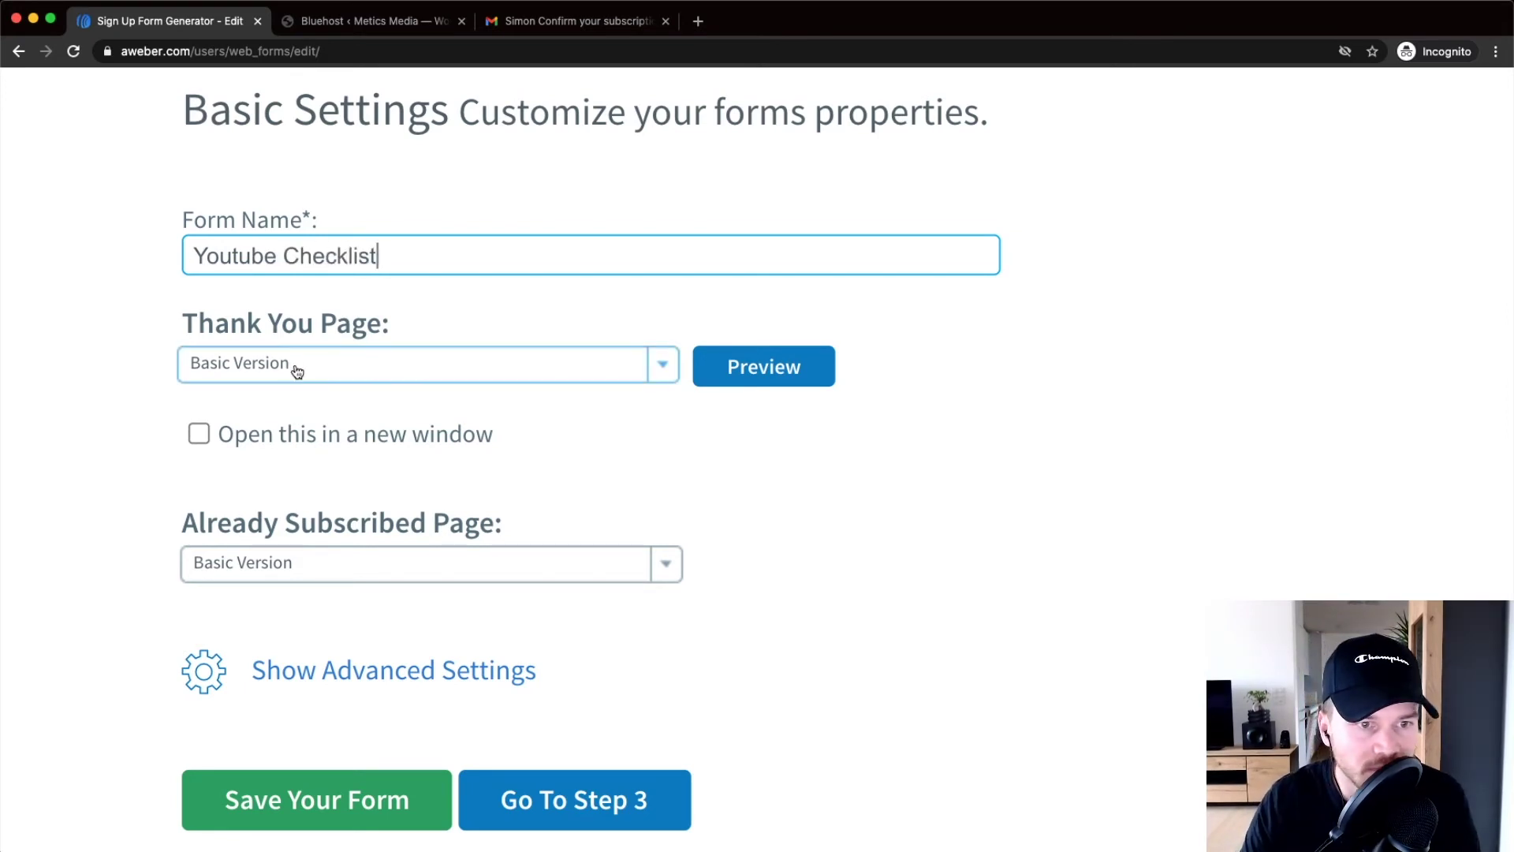
pyautogui.scroll(-1, 433, 285)
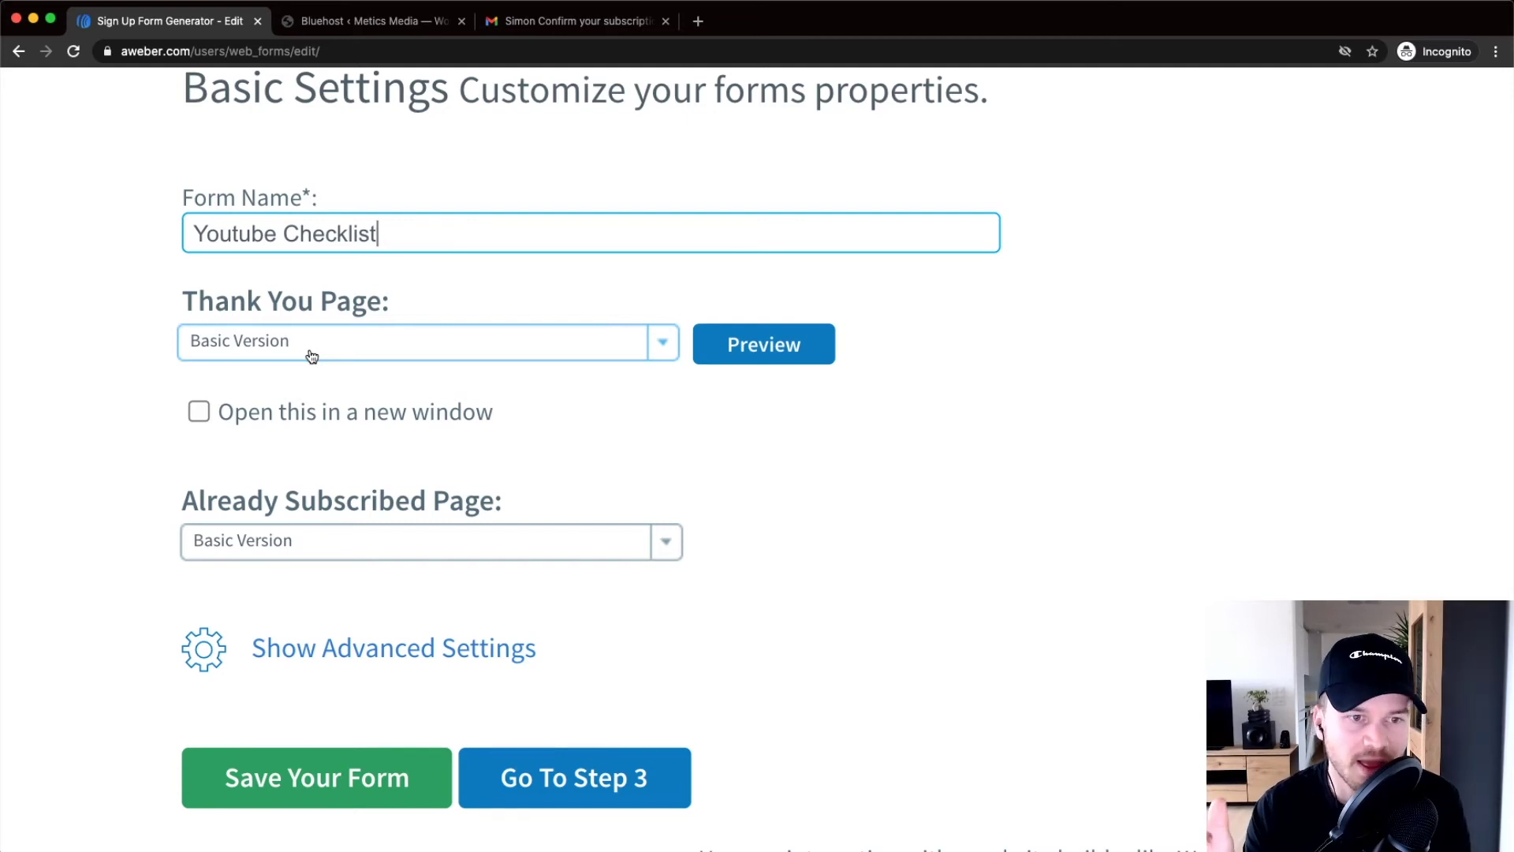
# Keep the Basic Version thank-you page and open its preview in a new tab
pyautogui.click(298, 357)
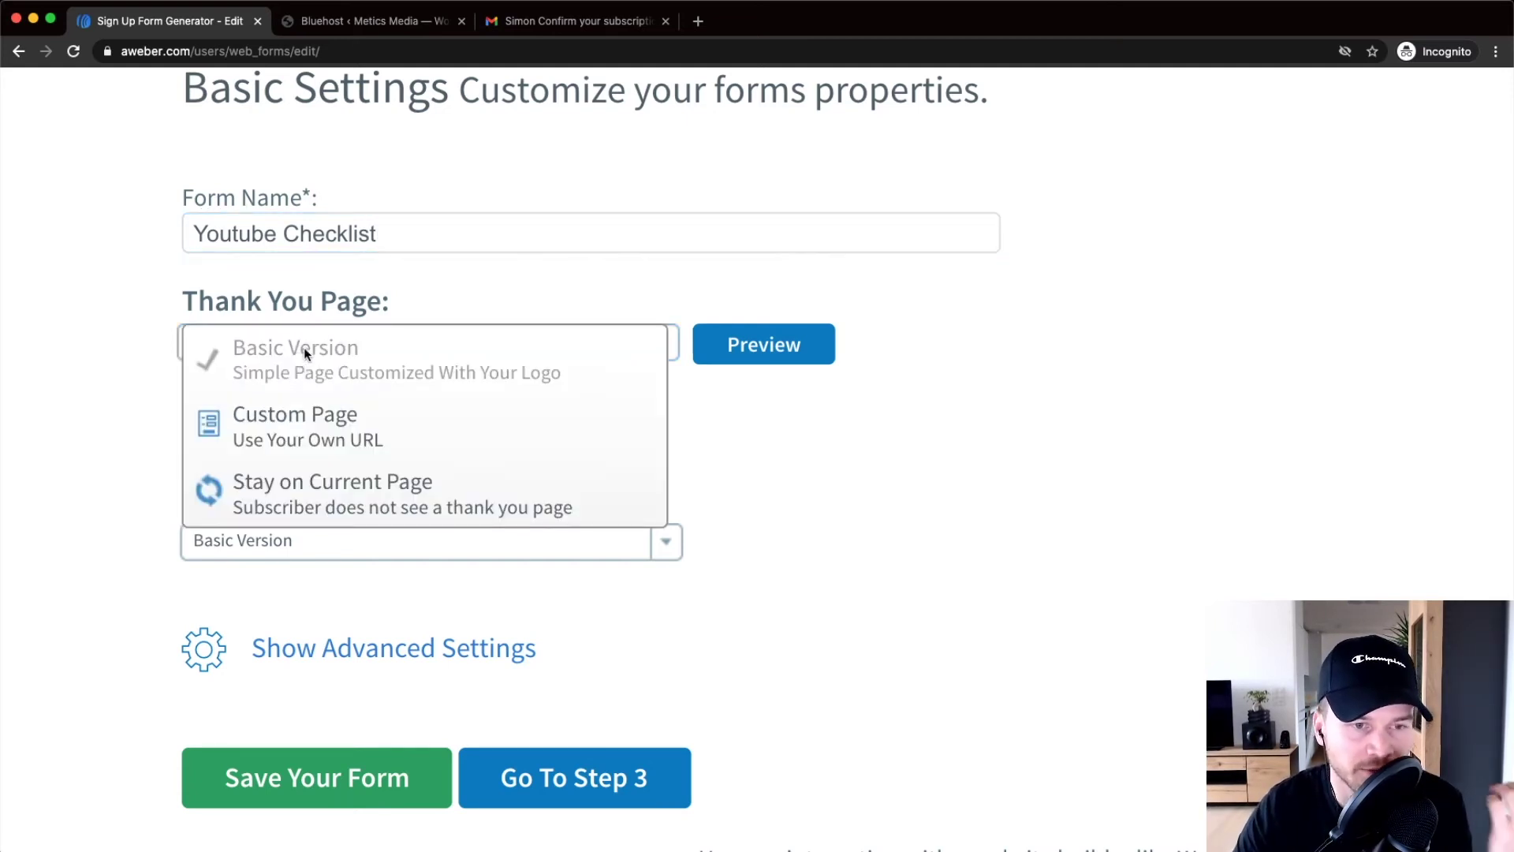
pyautogui.click(943, 511)
pyautogui.click(780, 342)
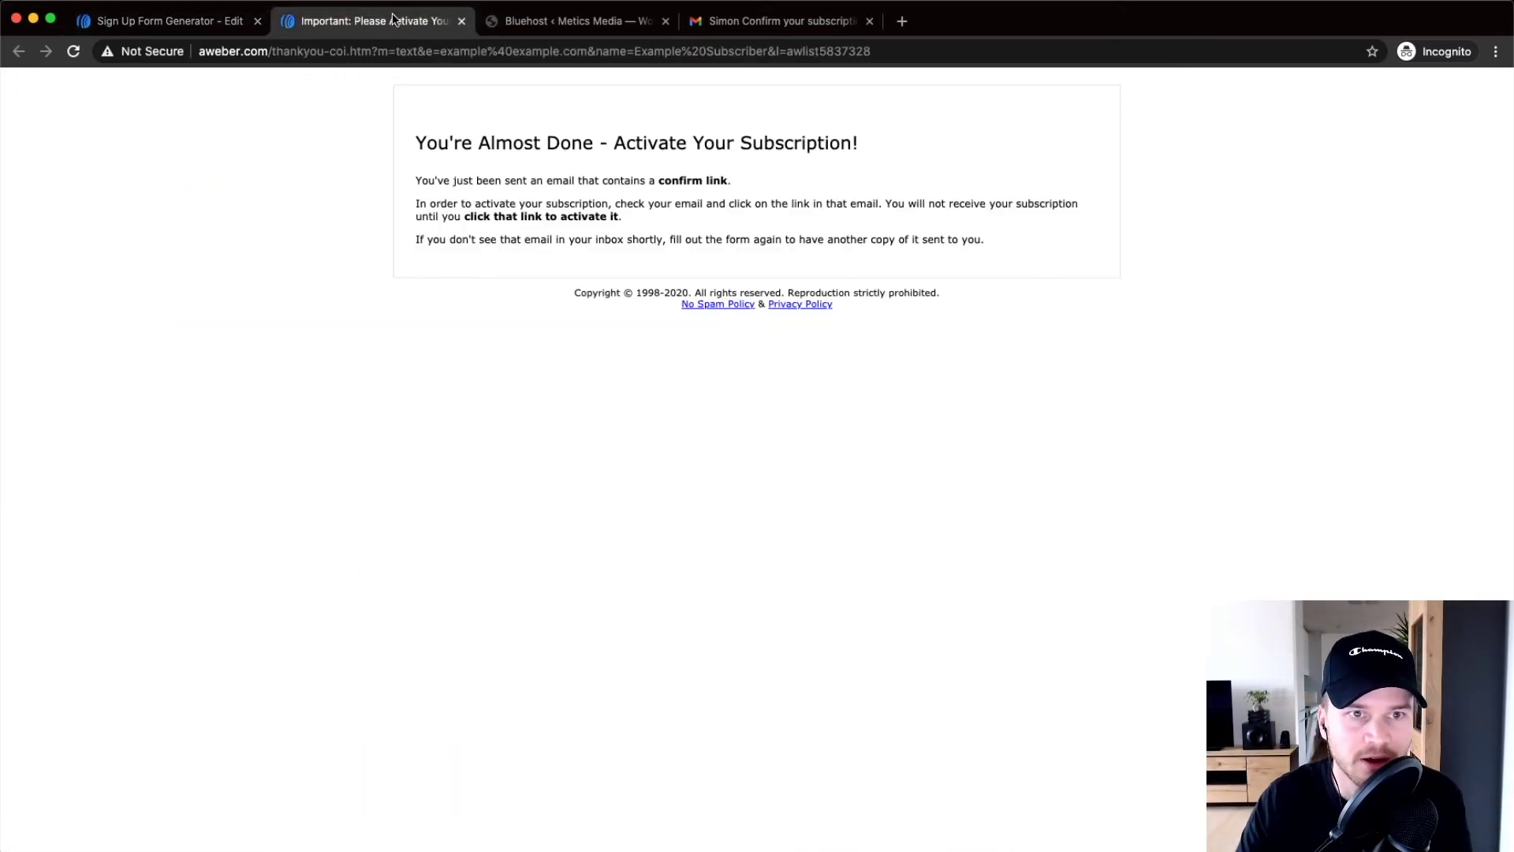
pyautogui.scroll(5, 639, 144)
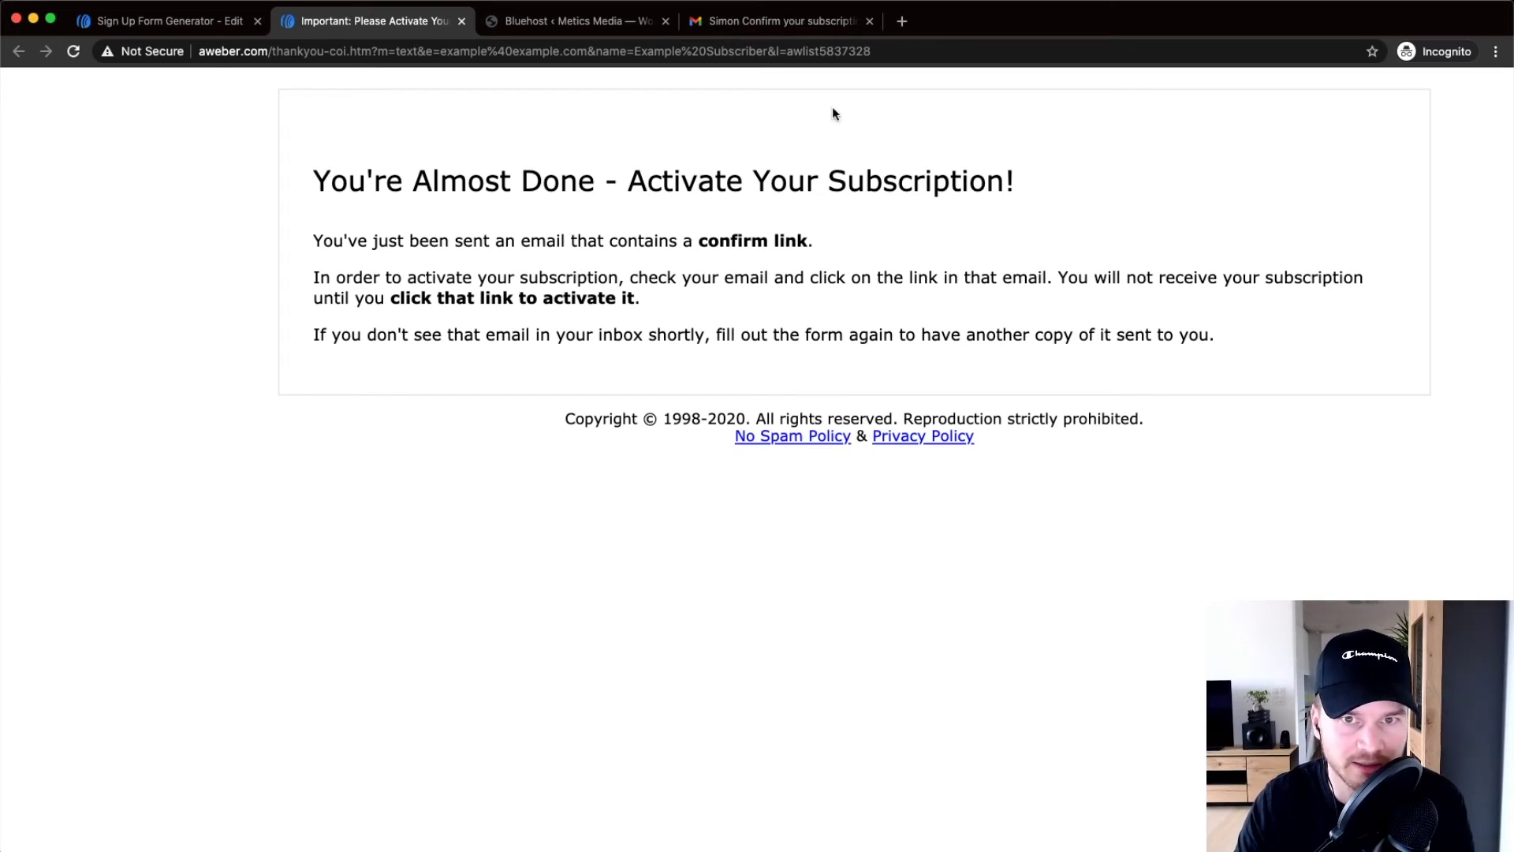
# Show the Metics Media 'Confirm your subscription' email in Gmail, then reset the zoom
pyautogui.click(760, 24)
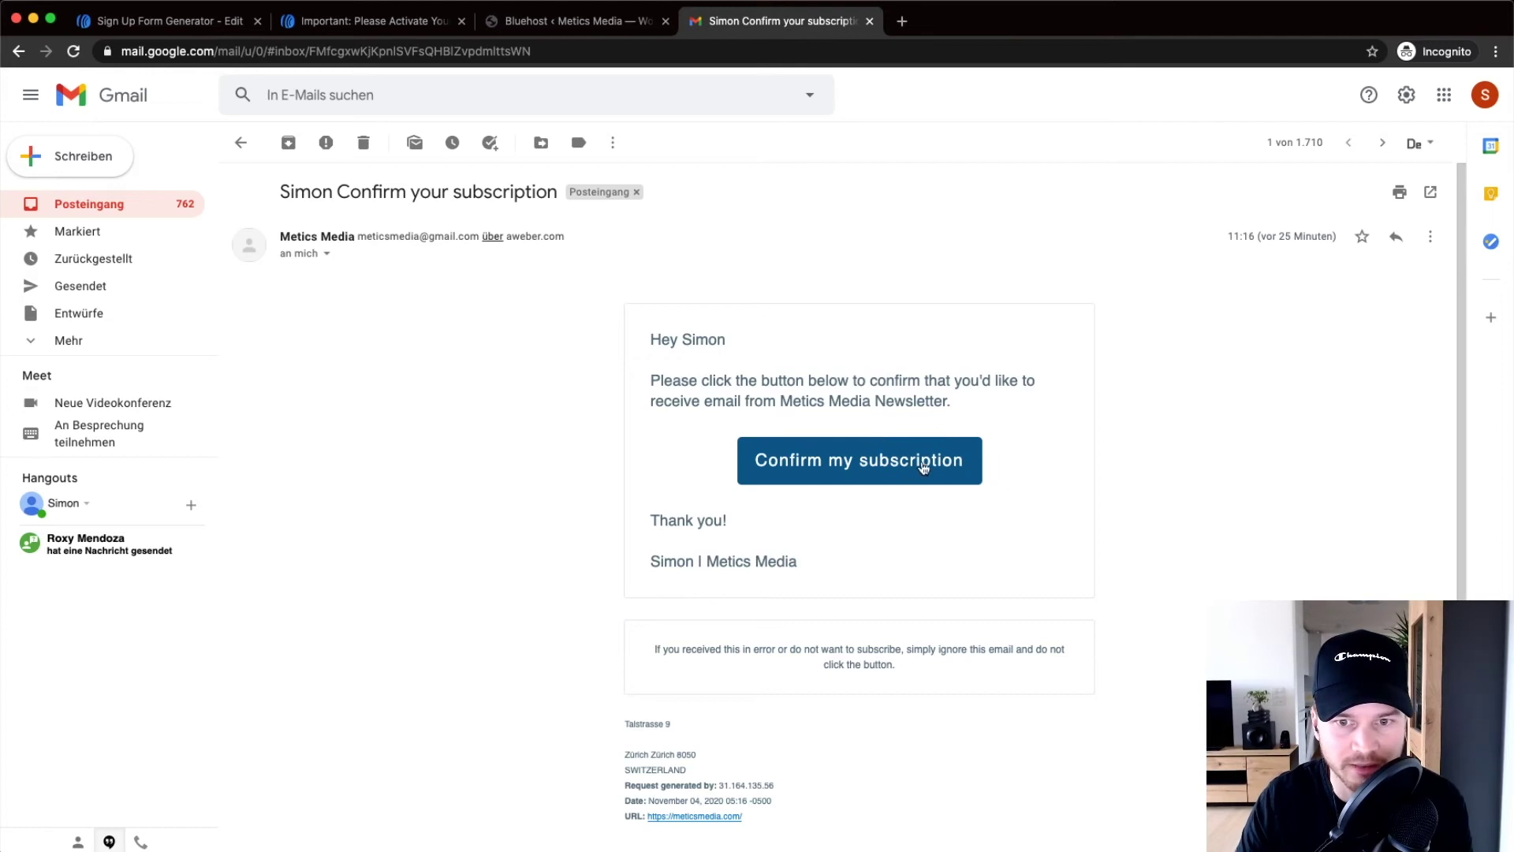
pyautogui.scroll(5, 998, 480)
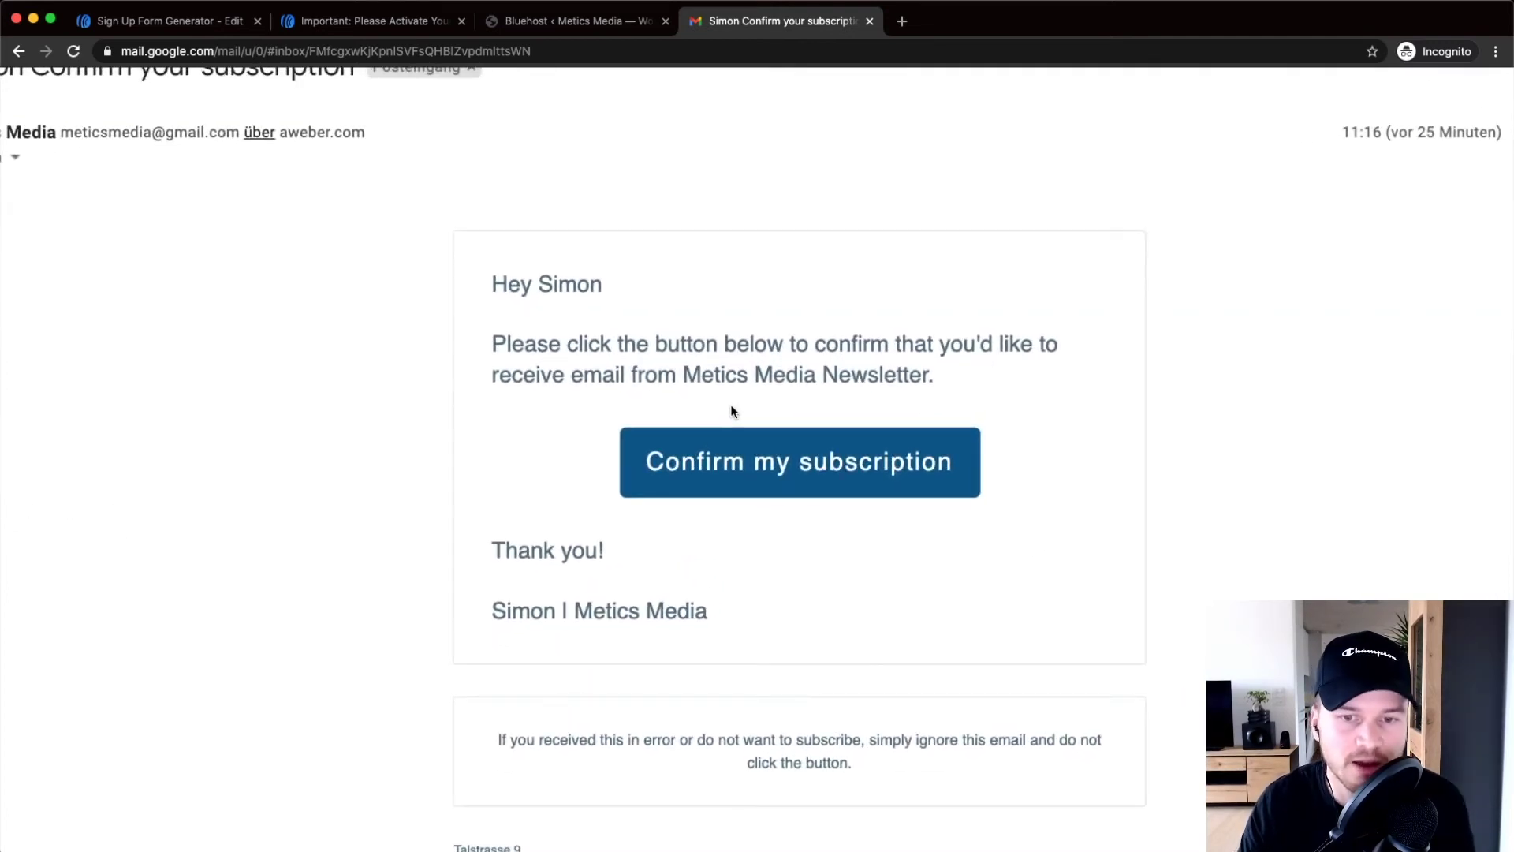
pyautogui.scroll(-1, 734, 410)
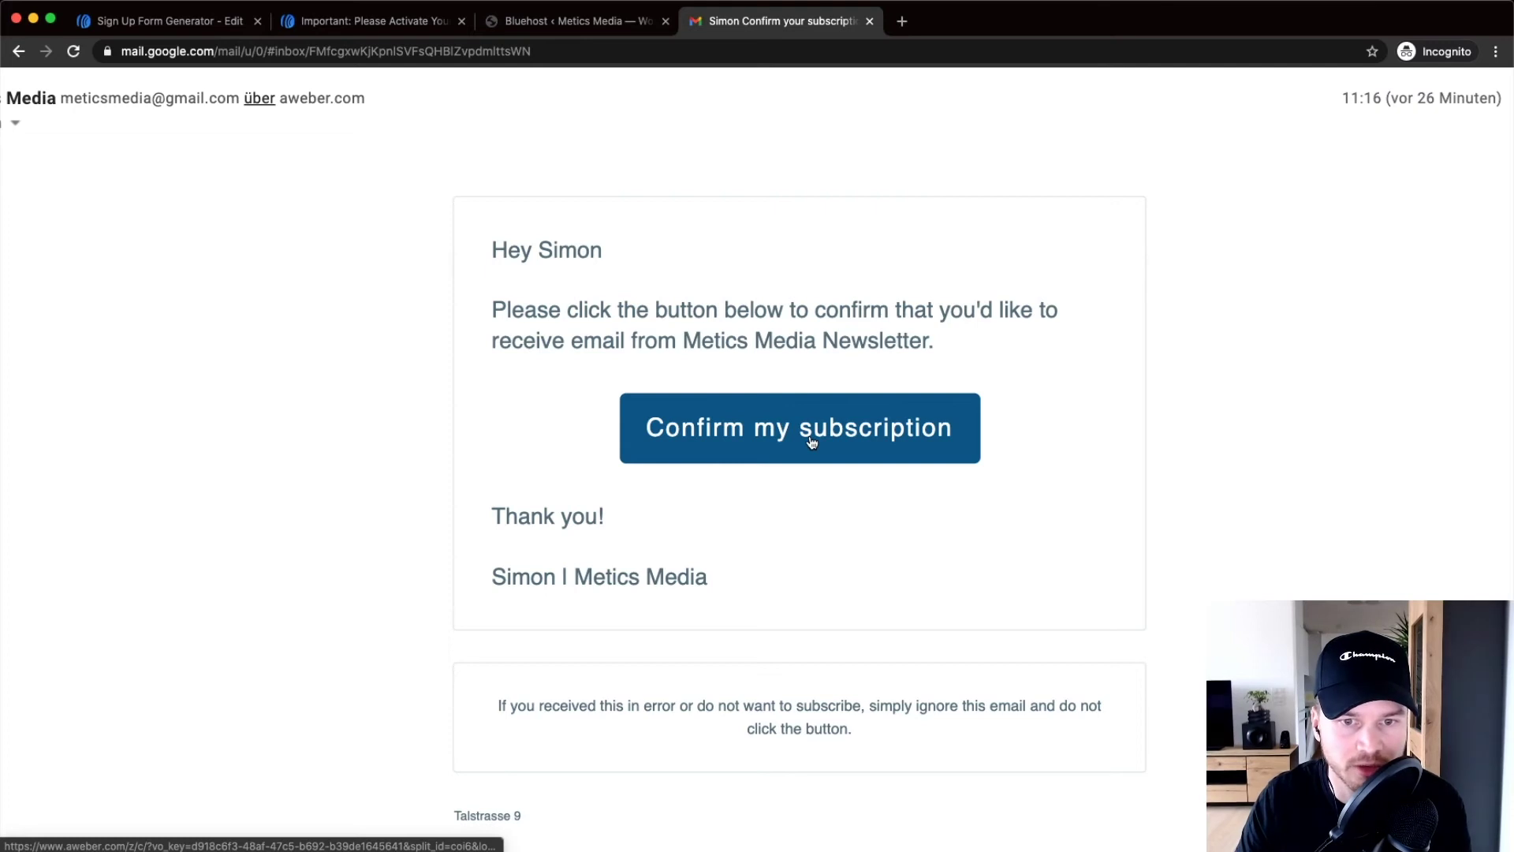
pyautogui.press('super+0')
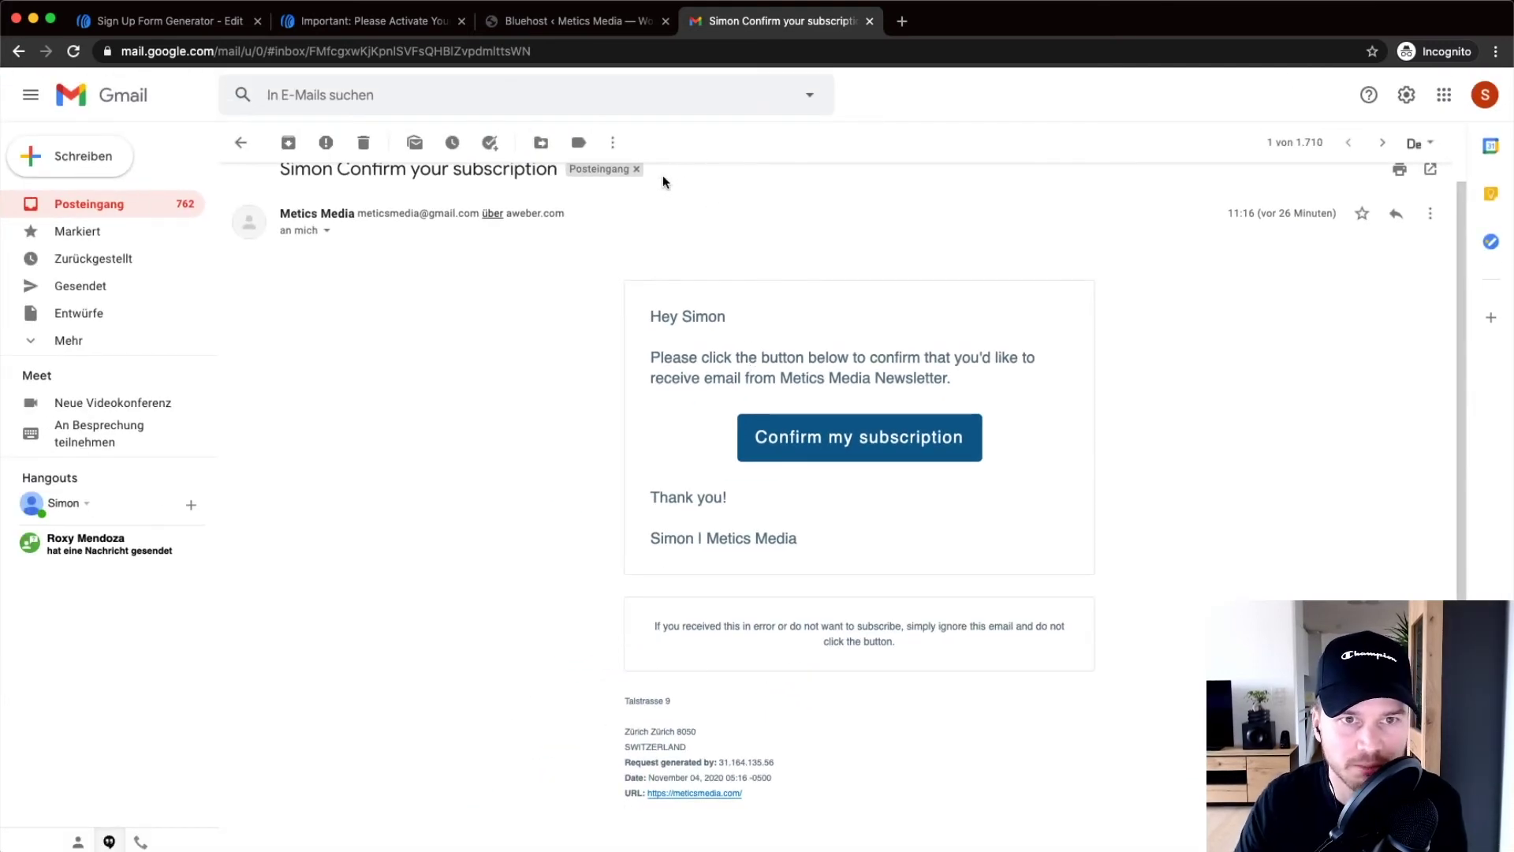
# Make the thank-you page open in a new window, preview and close it, then list its choices
pyautogui.click(175, 22)
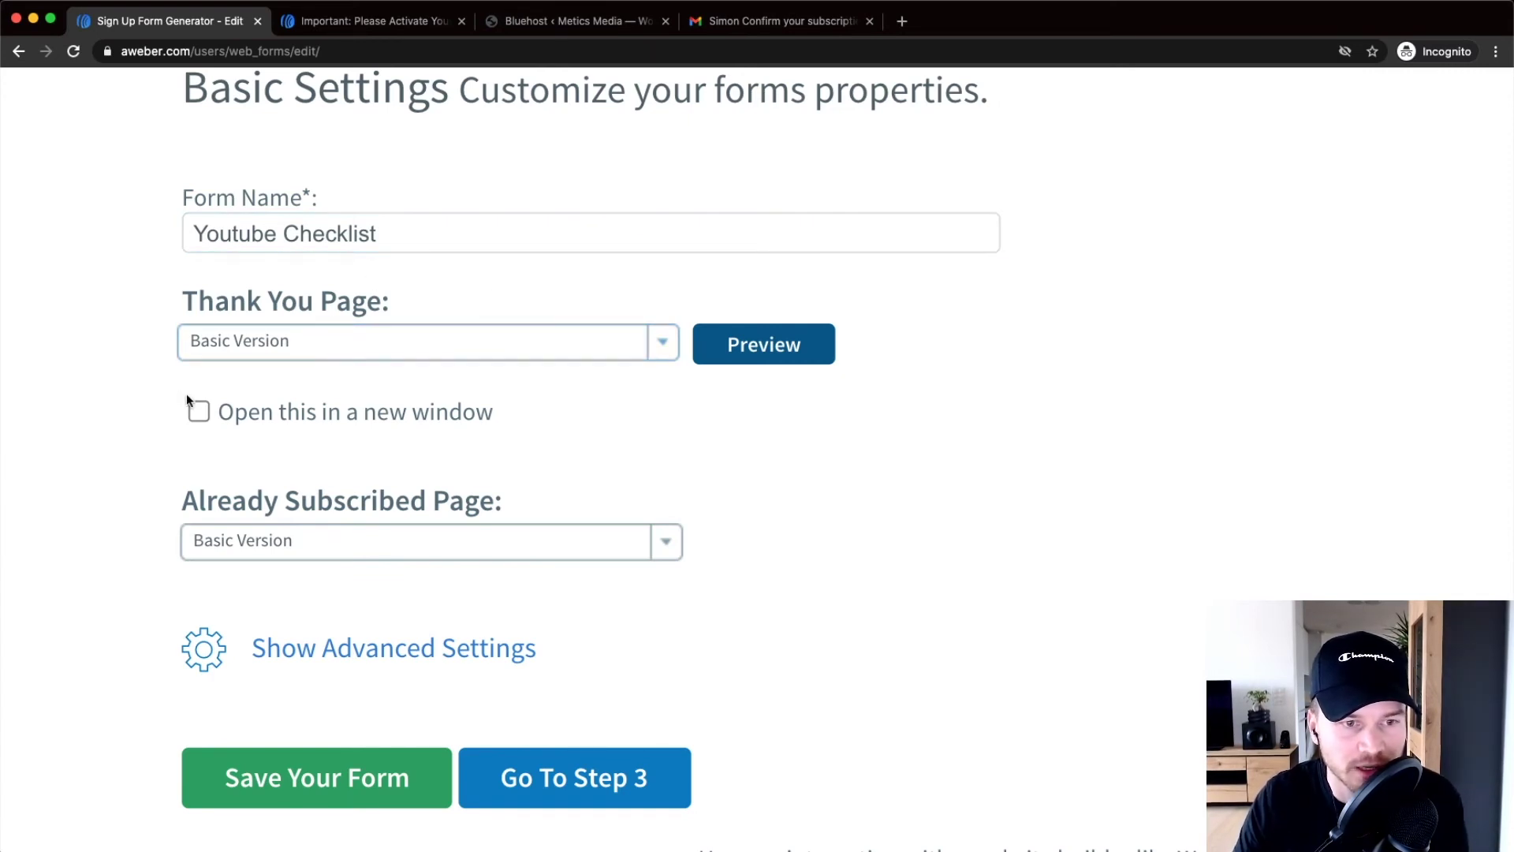
pyautogui.click(201, 411)
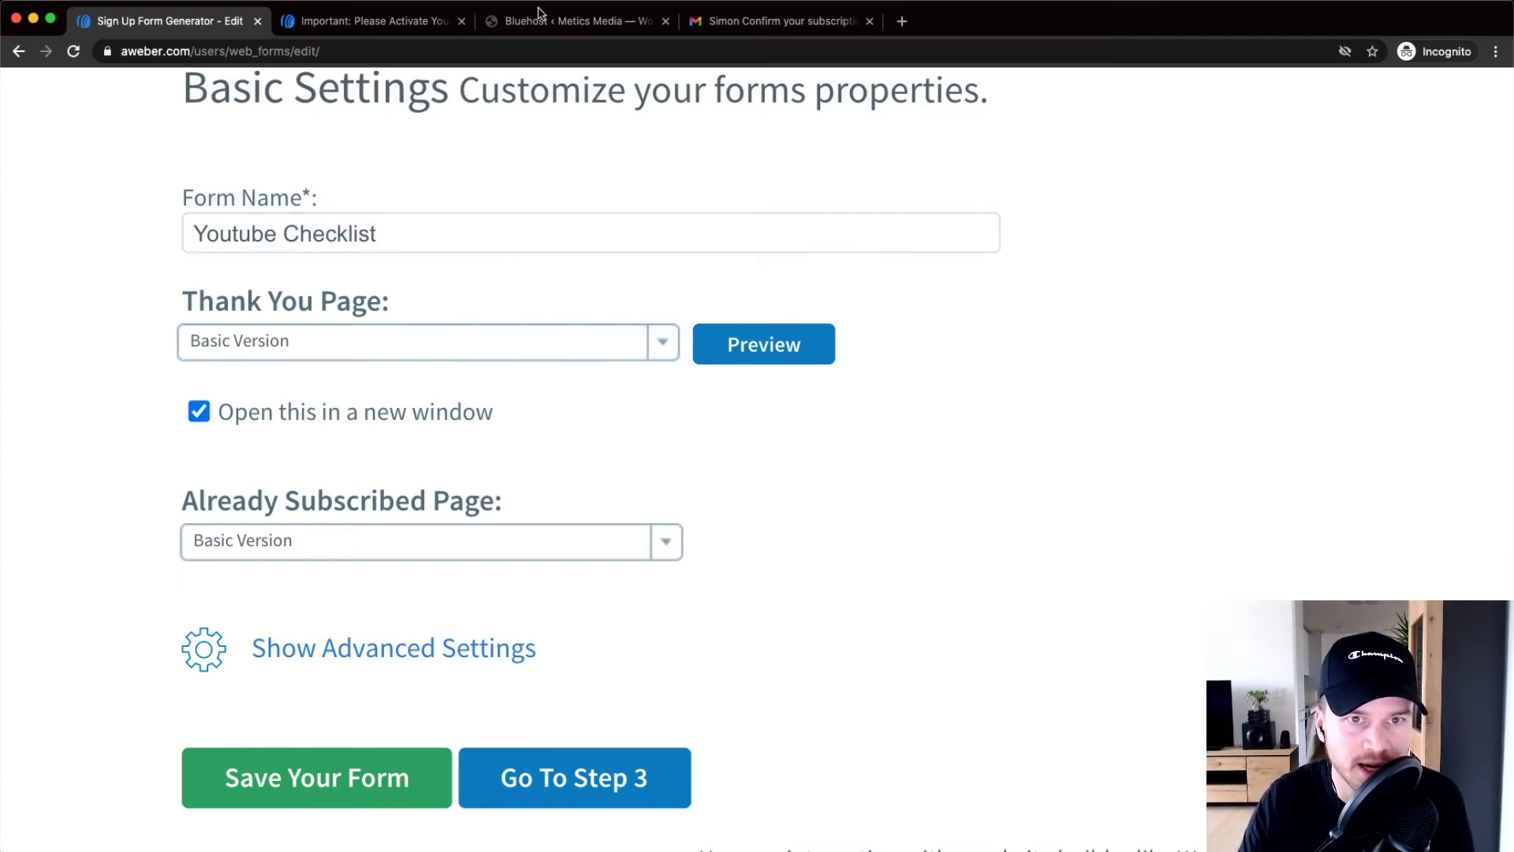
pyautogui.click(776, 348)
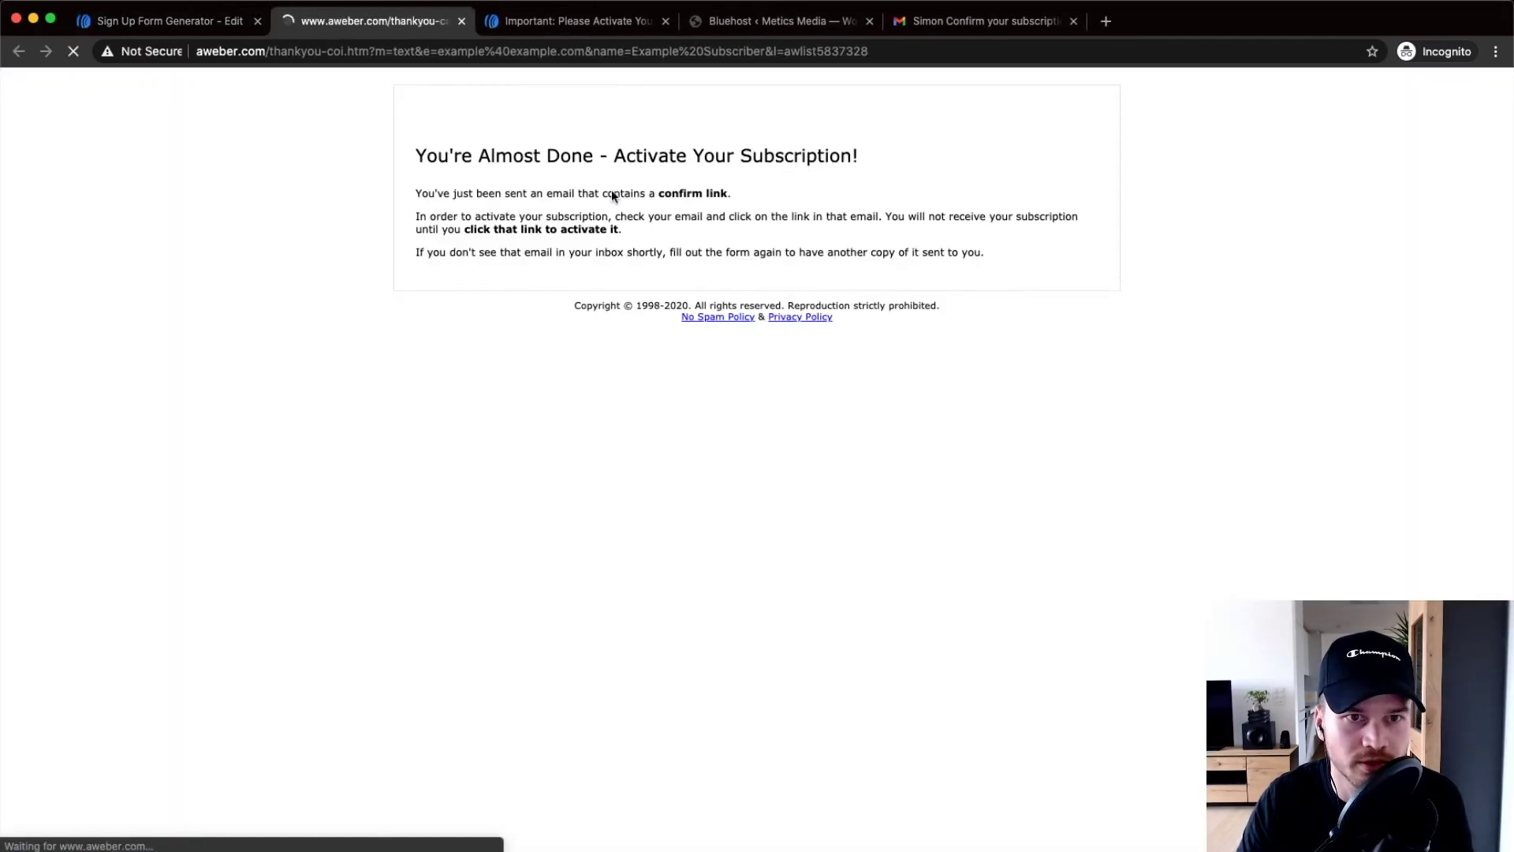
pyautogui.click(463, 21)
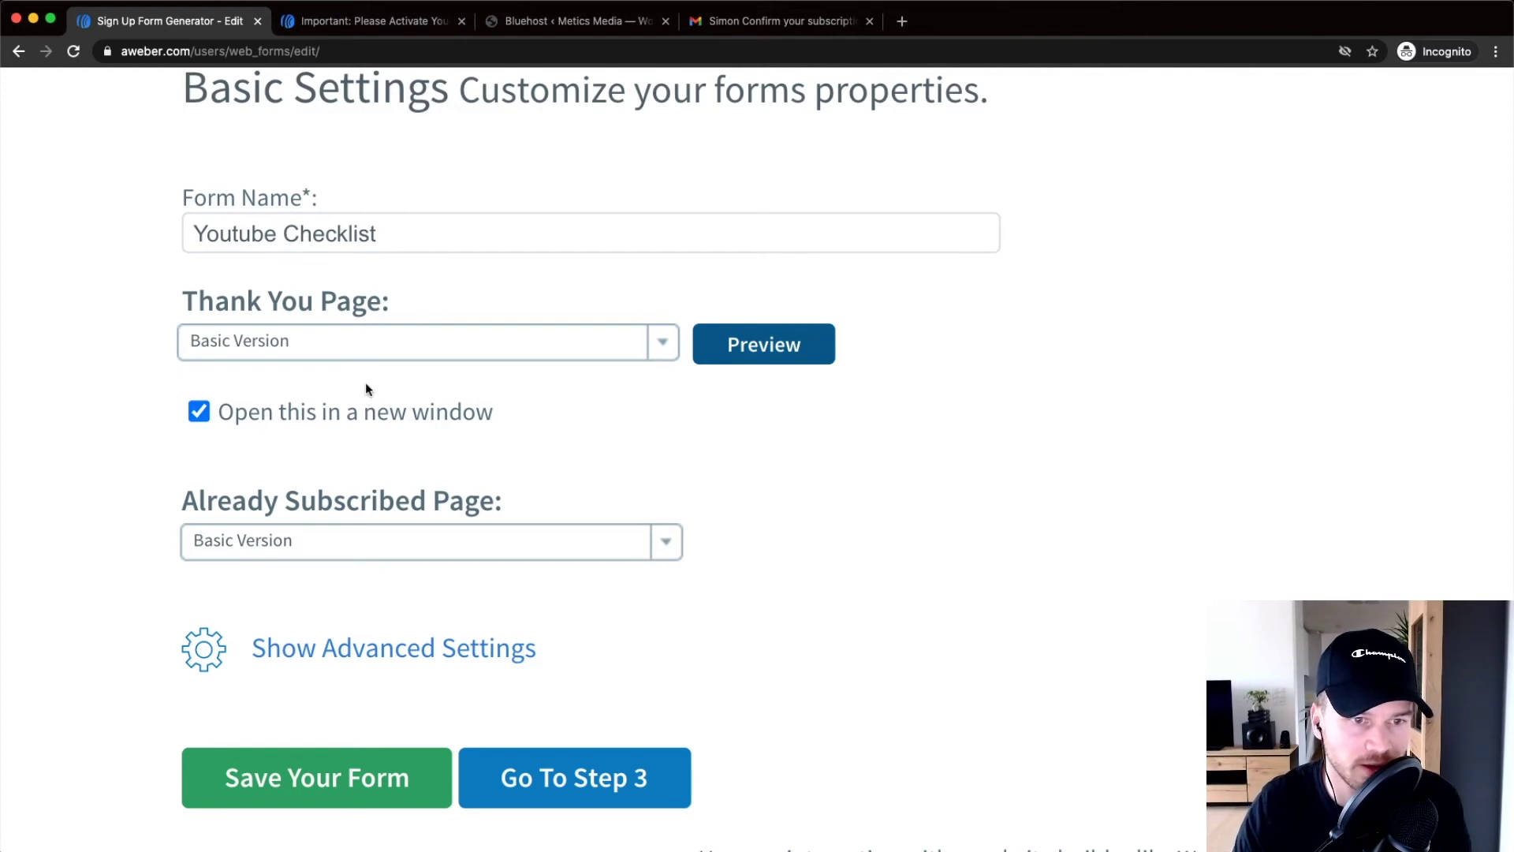
pyautogui.click(357, 356)
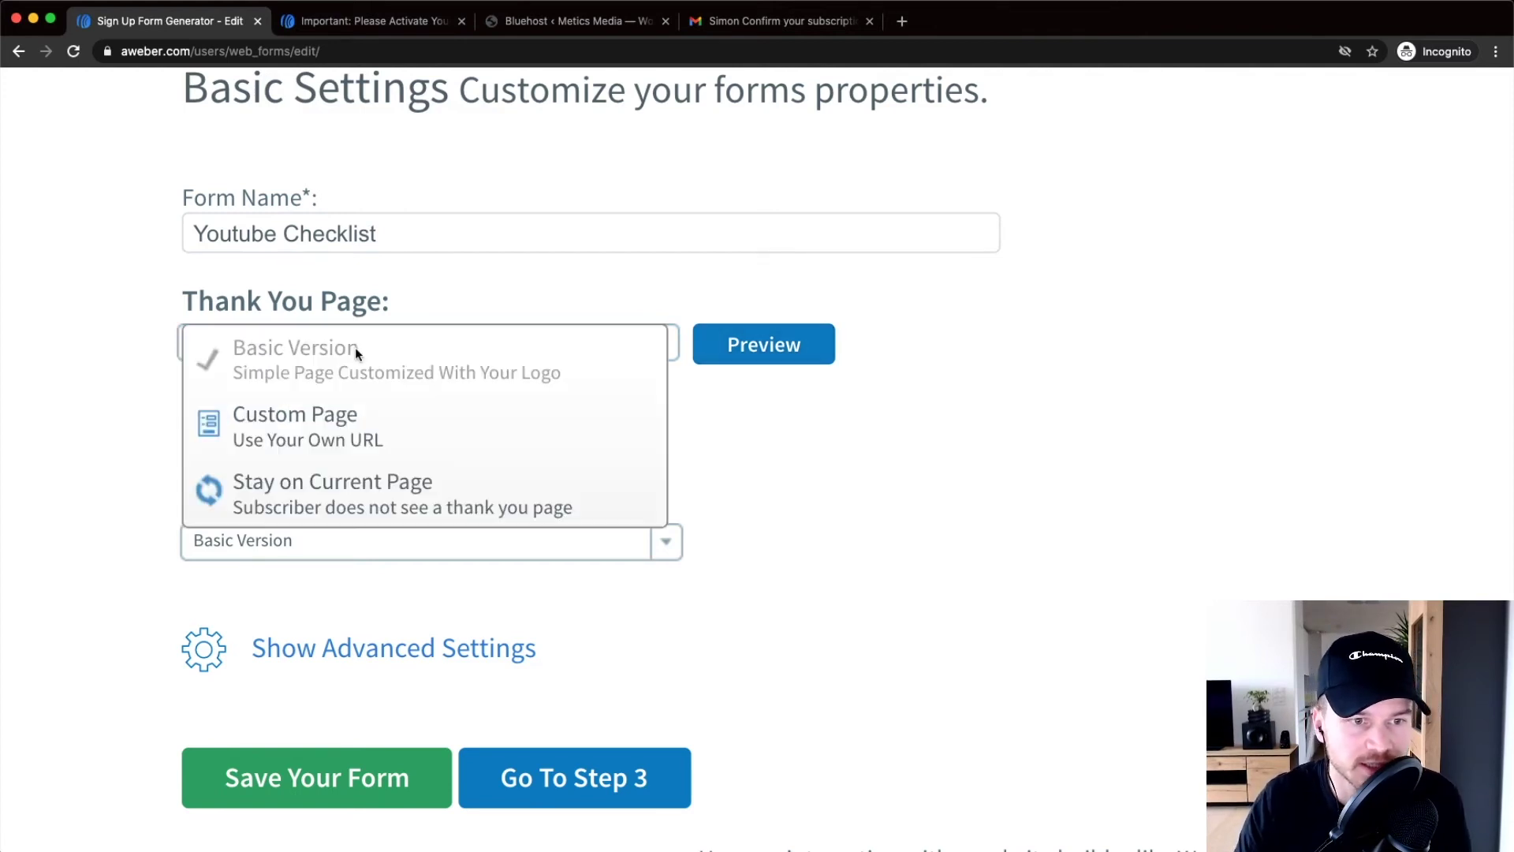
# Try a Custom Page thank-you URL, revert to Basic Version, and advance to Step 3
pyautogui.click(385, 442)
pyautogui.click(311, 406)
pyautogui.write('https://')
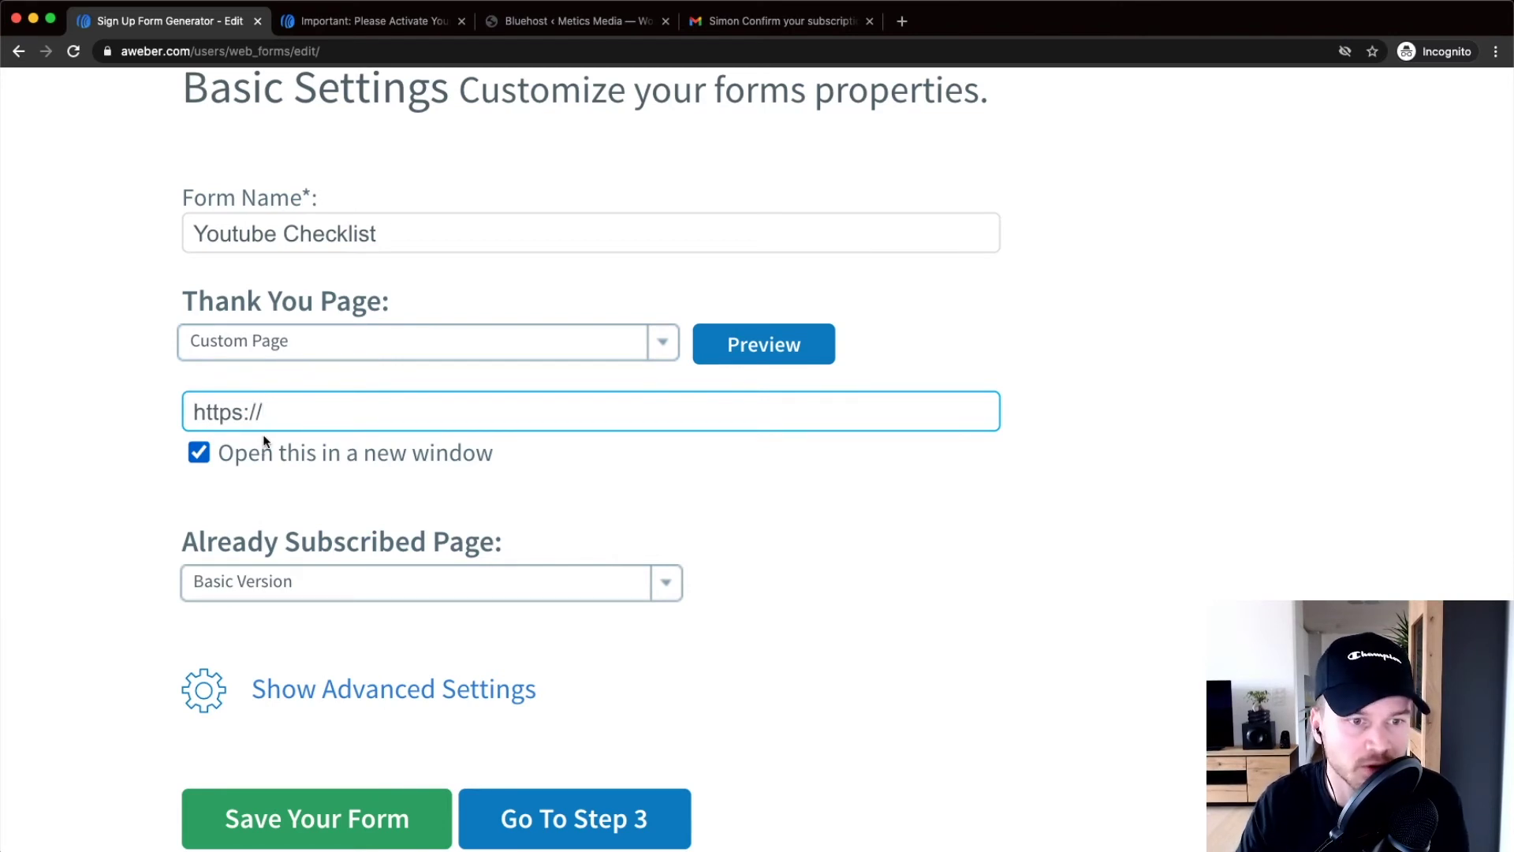
pyautogui.click(284, 347)
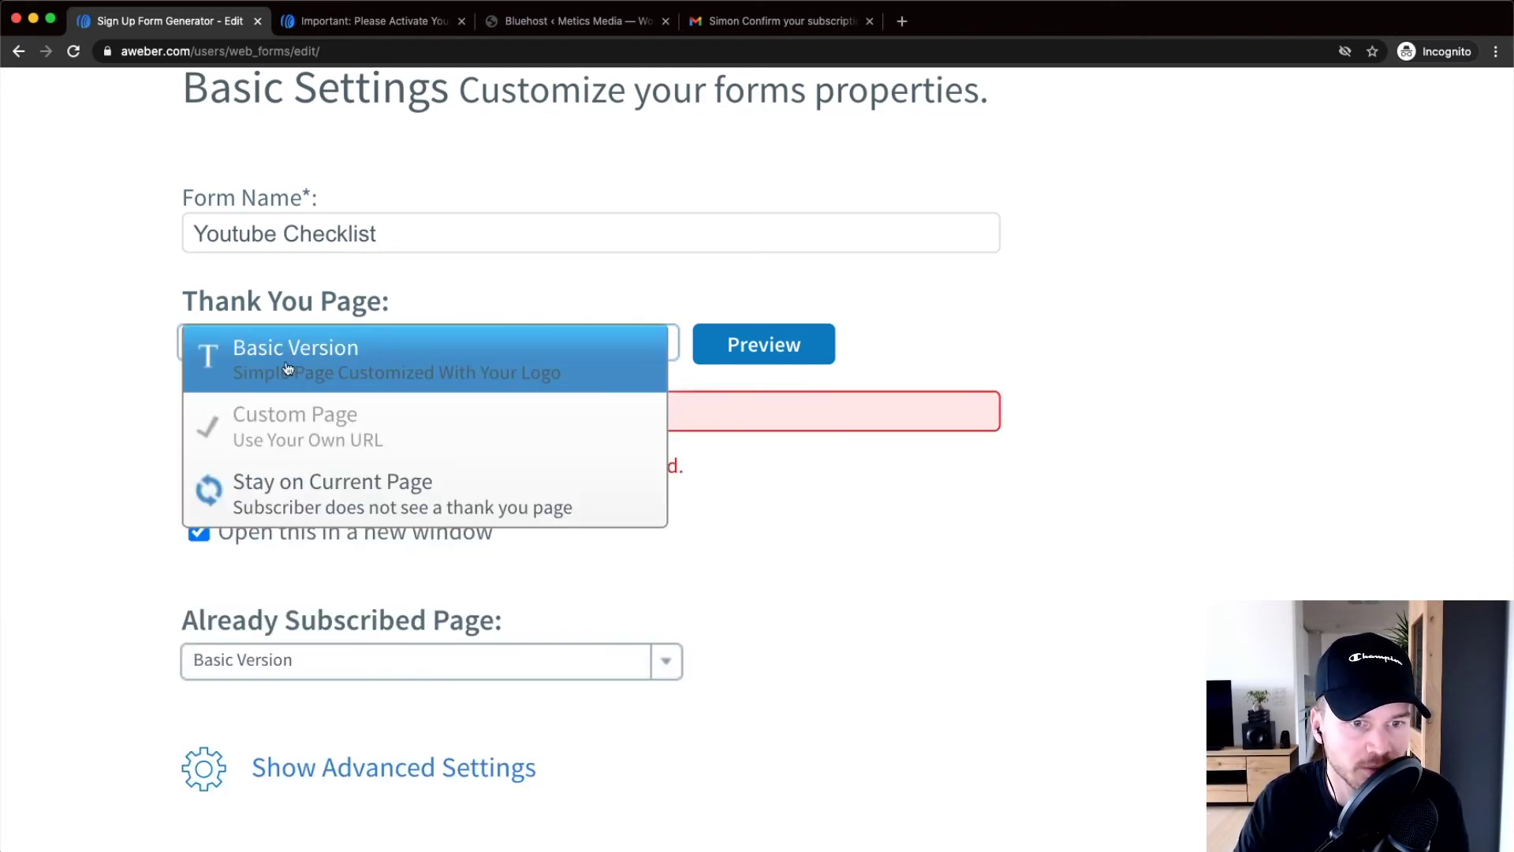
pyautogui.click(288, 368)
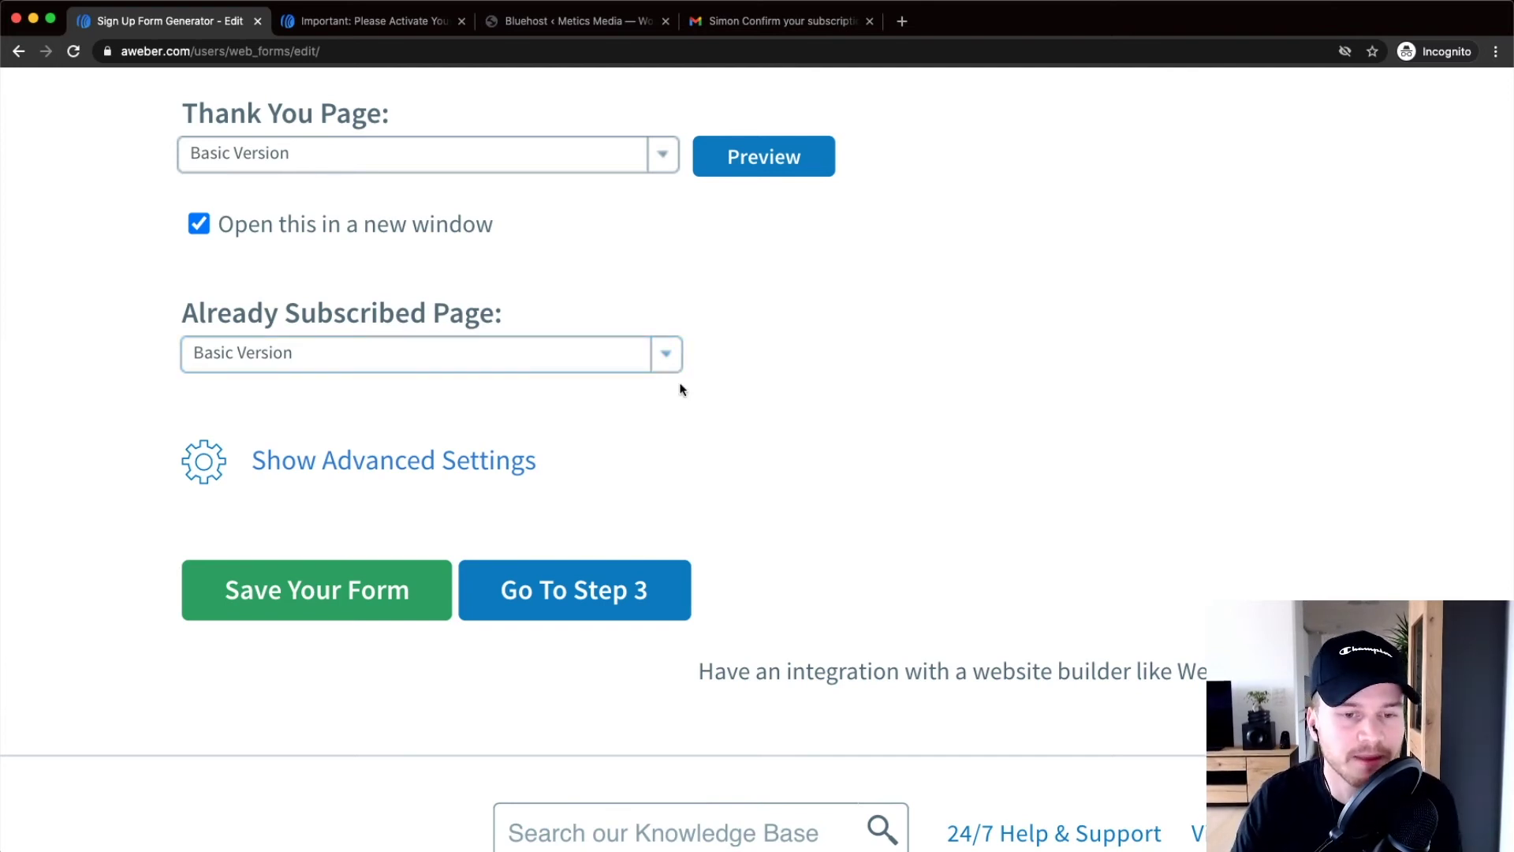
pyautogui.click(578, 593)
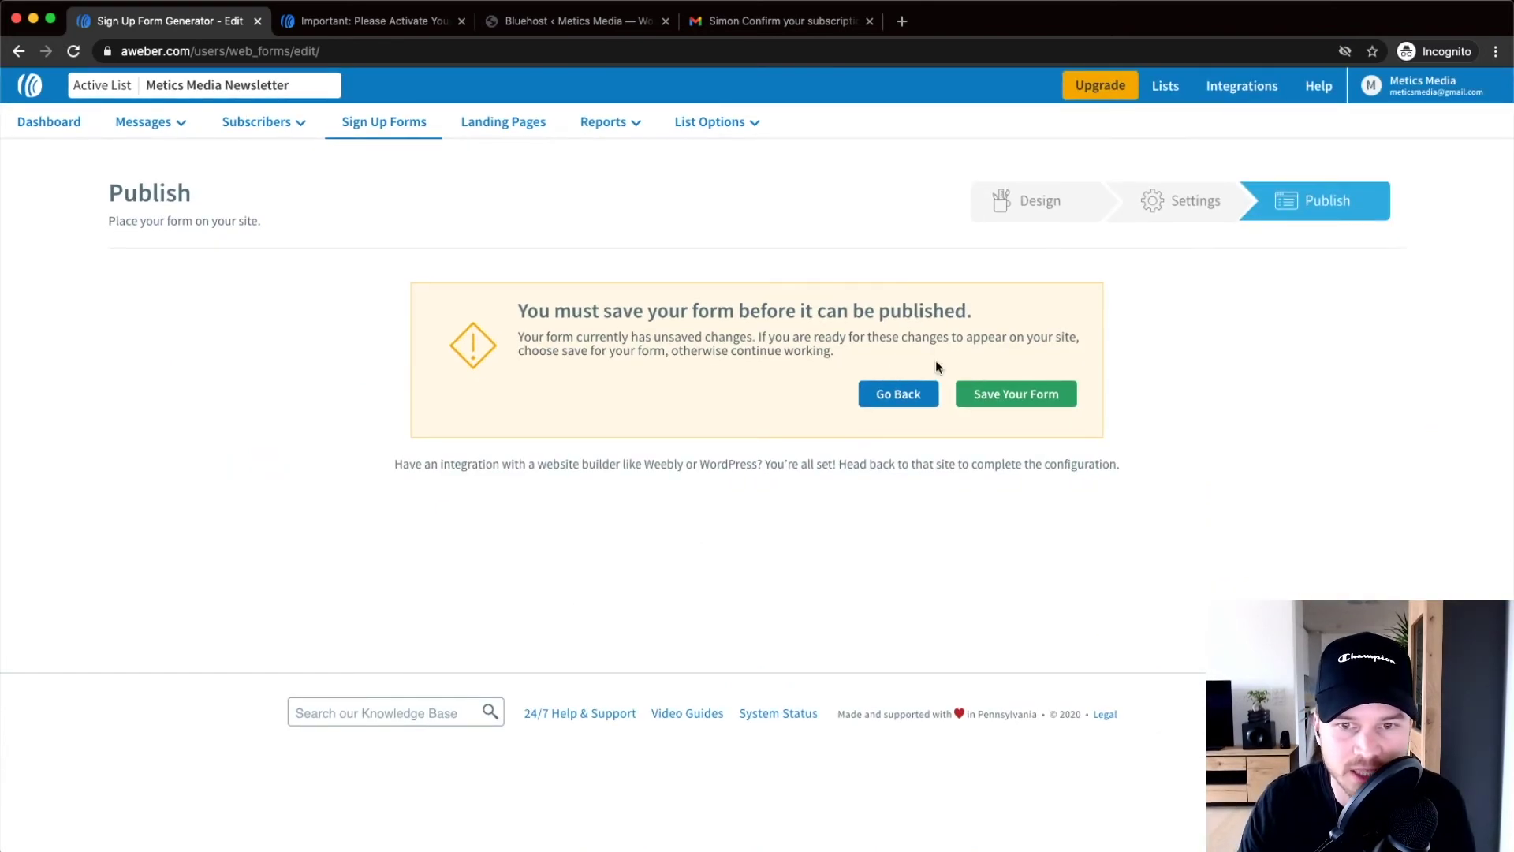
# Save the form, choose 'I Will Install My Form', and copy the Javascript Snippet code
pyautogui.click(1017, 402)
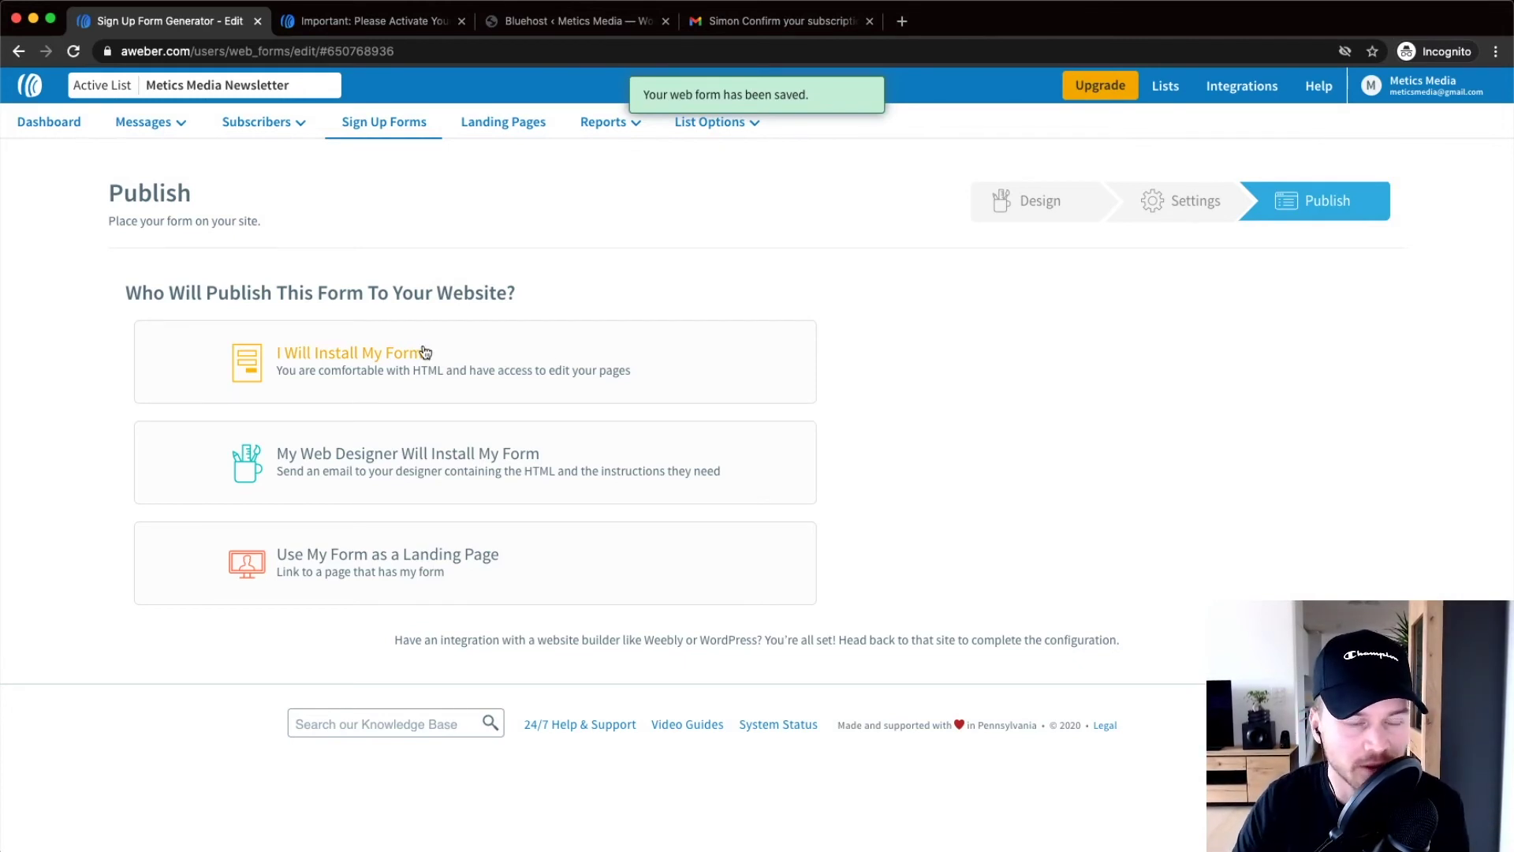
pyautogui.click(352, 359)
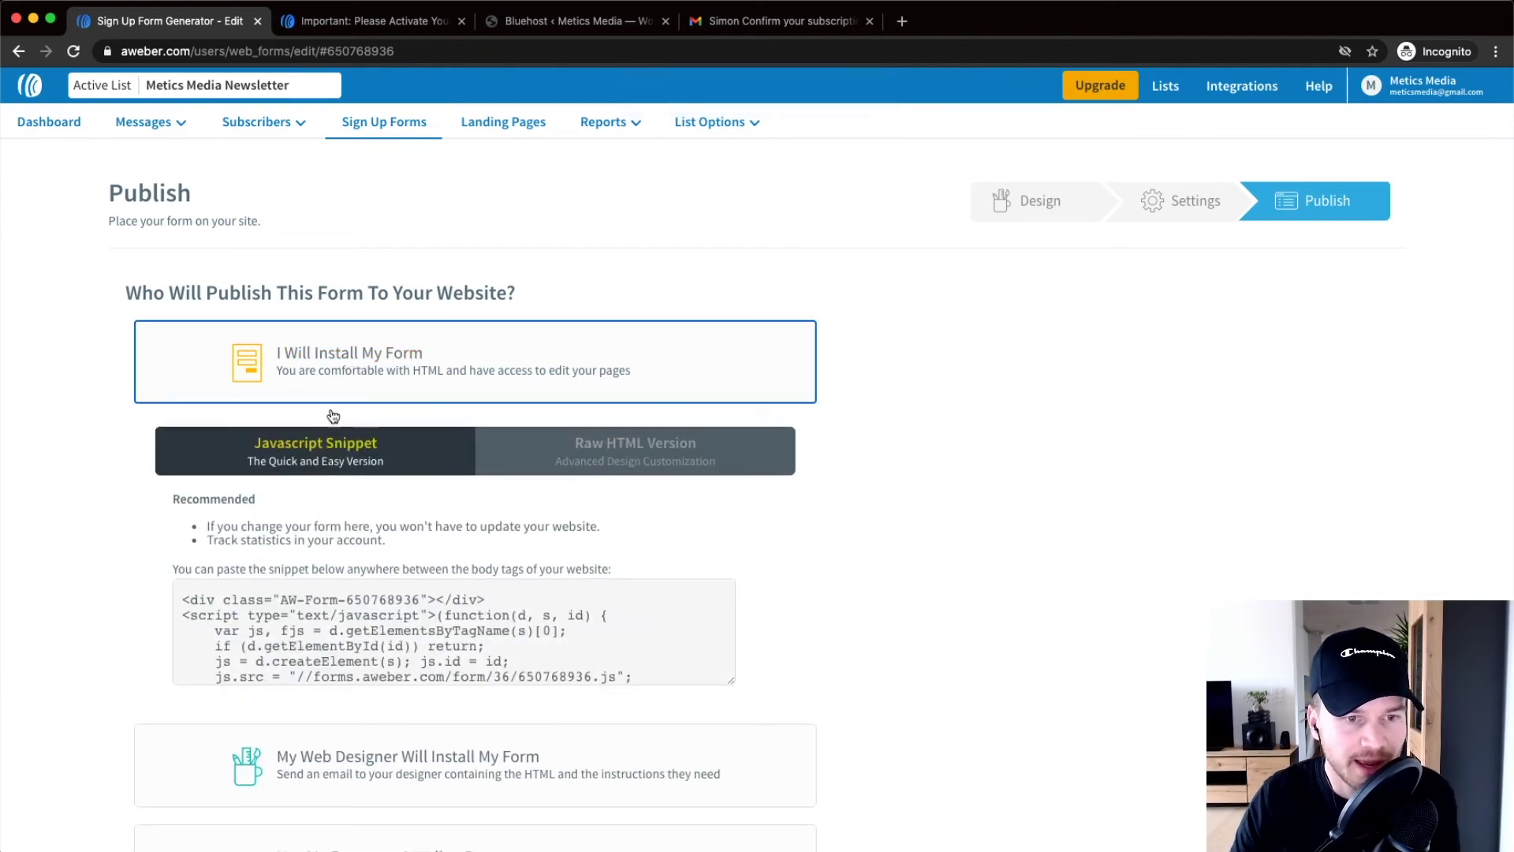
pyautogui.scroll(-2, 331, 414)
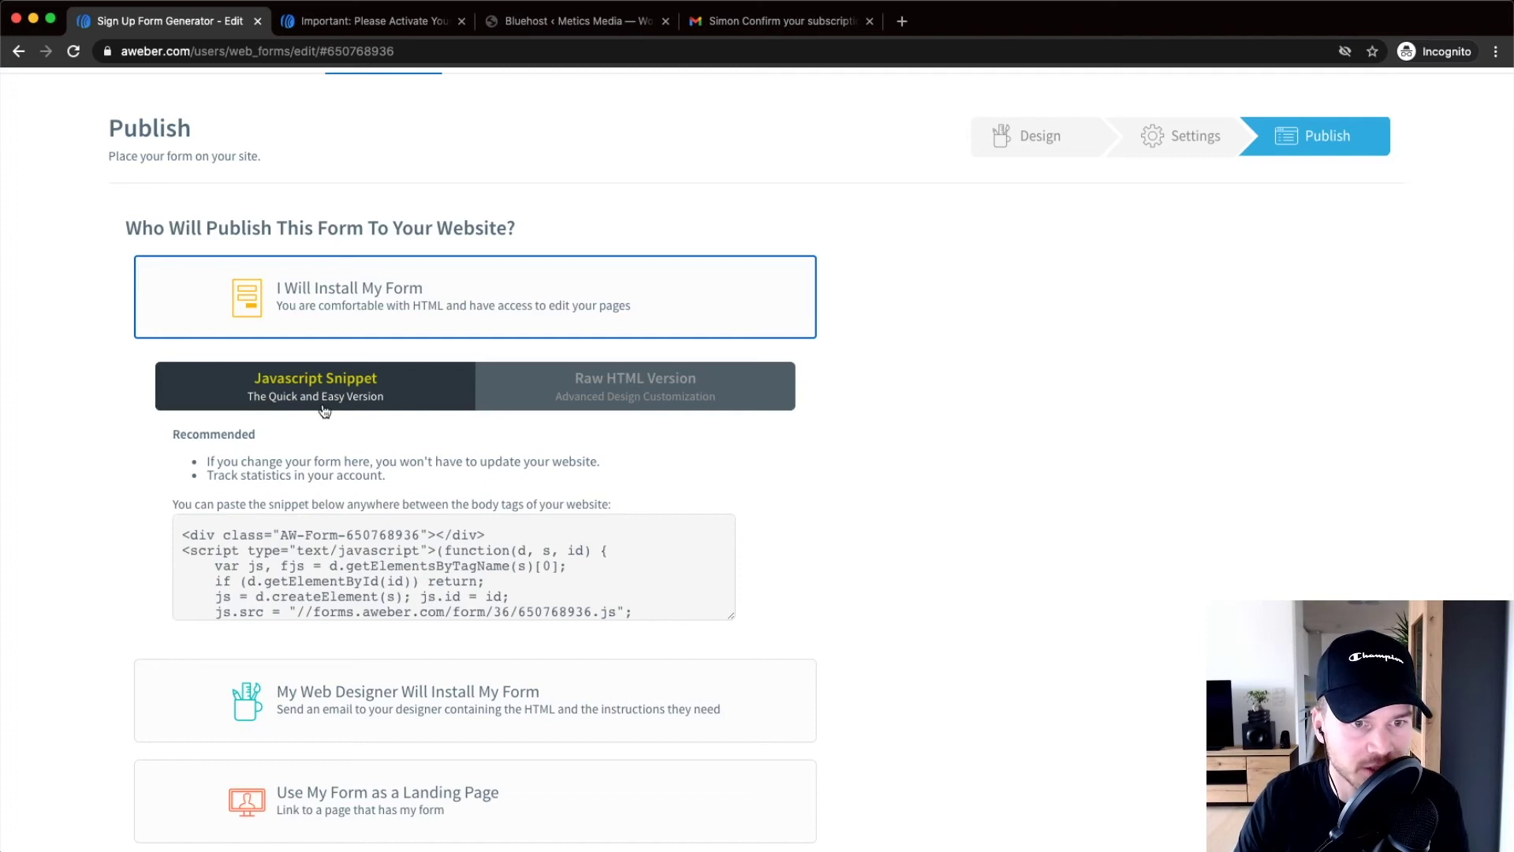
pyautogui.scroll(-3, 323, 434)
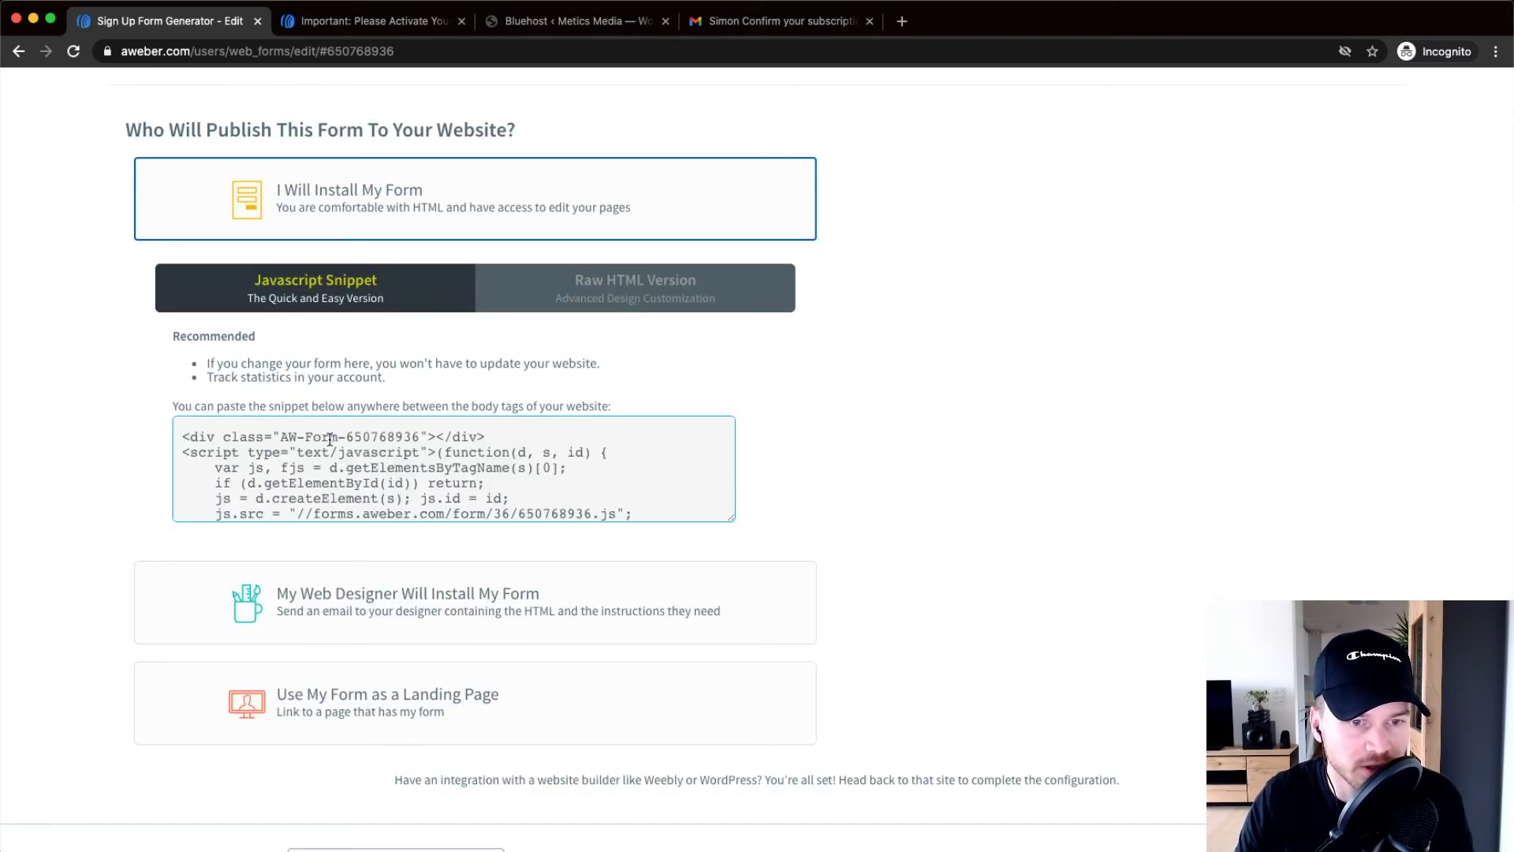
pyautogui.click(330, 440)
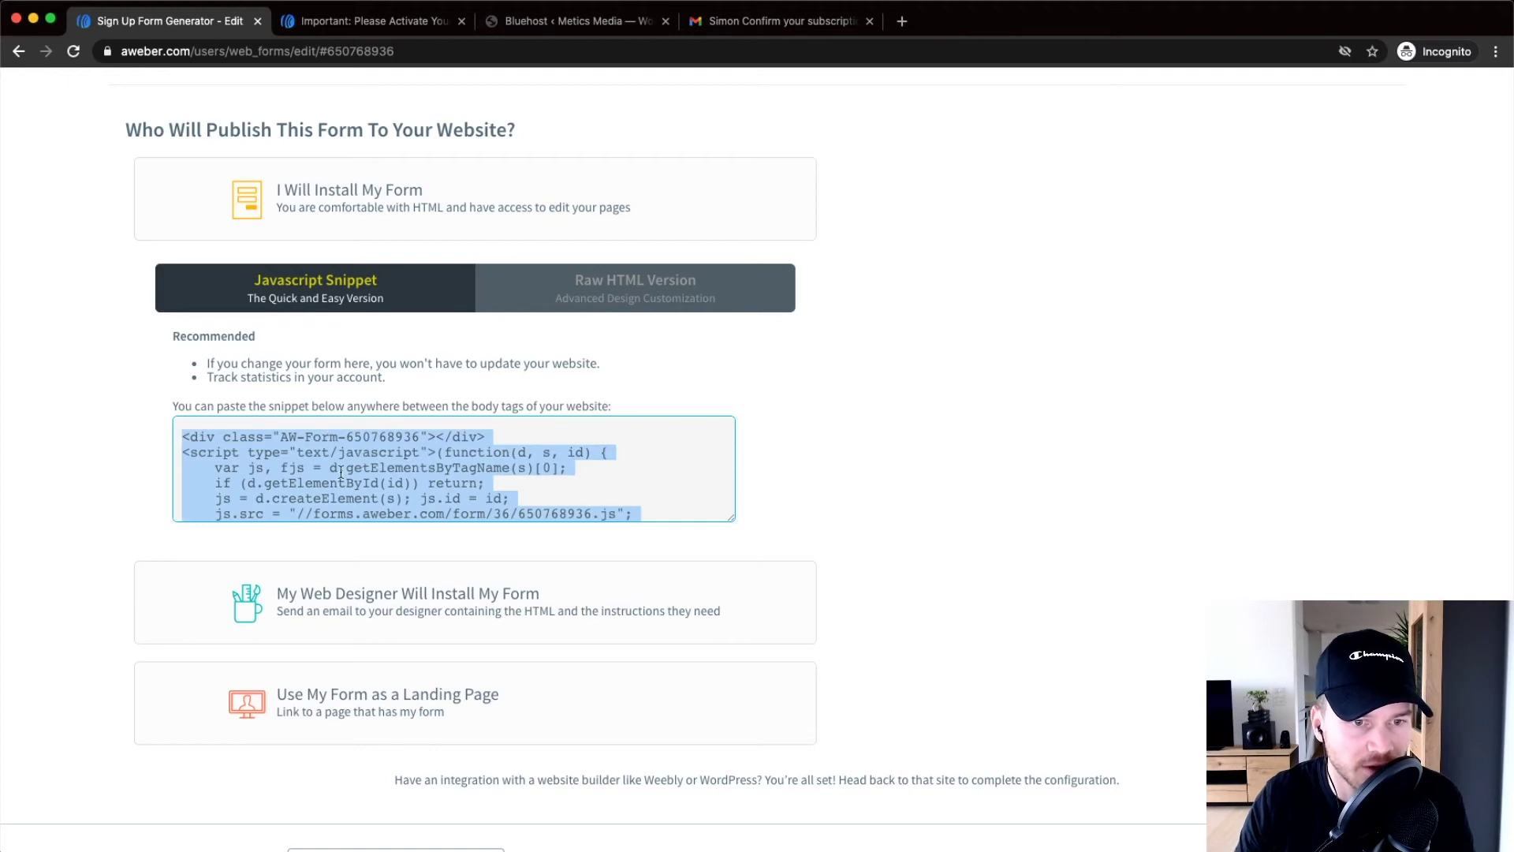
pyautogui.rightClick(352, 458)
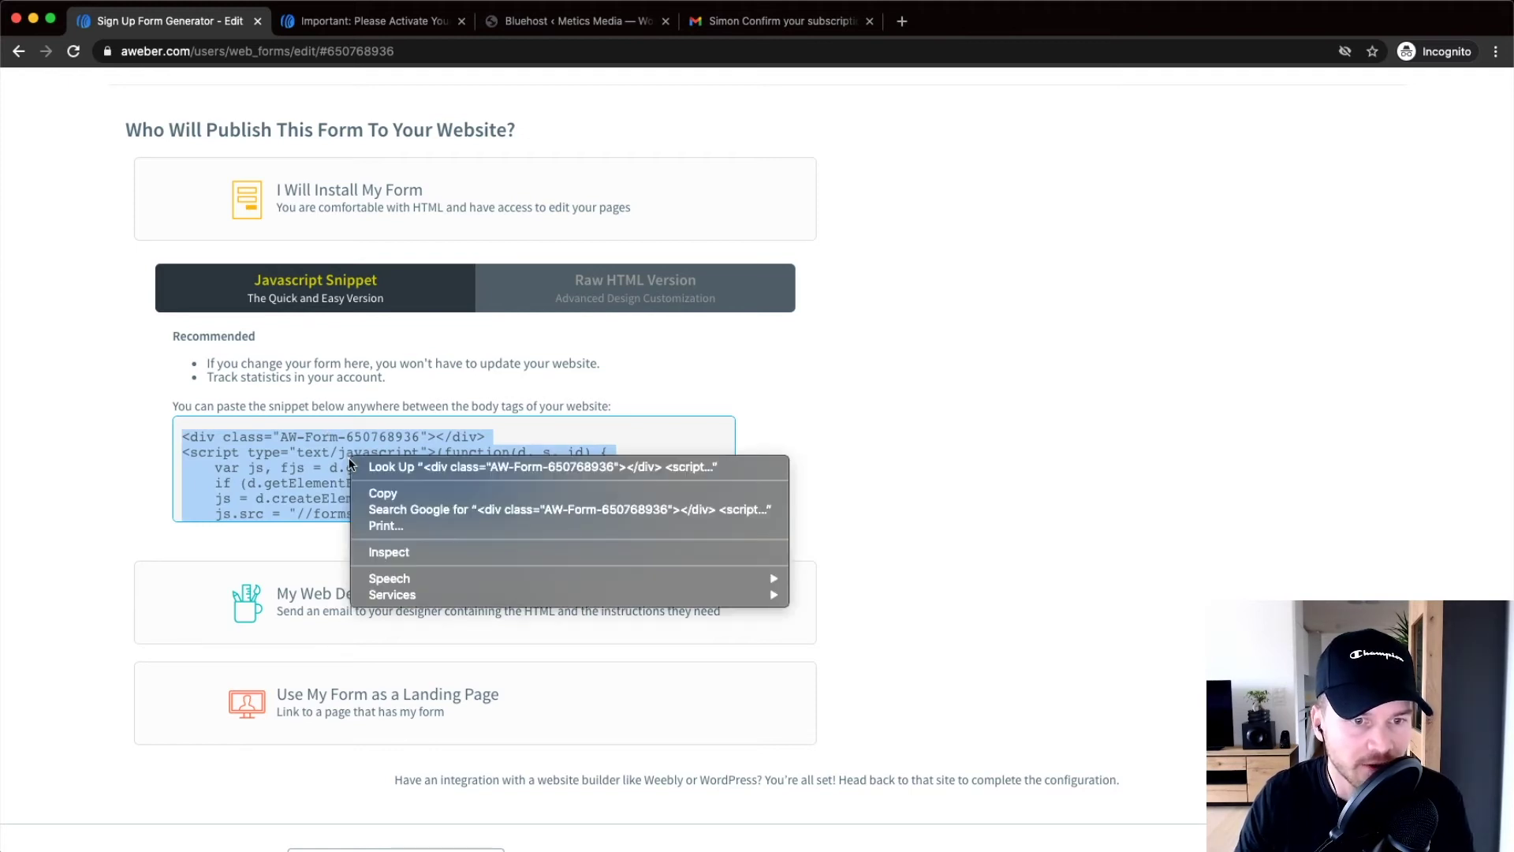
pyautogui.click(404, 494)
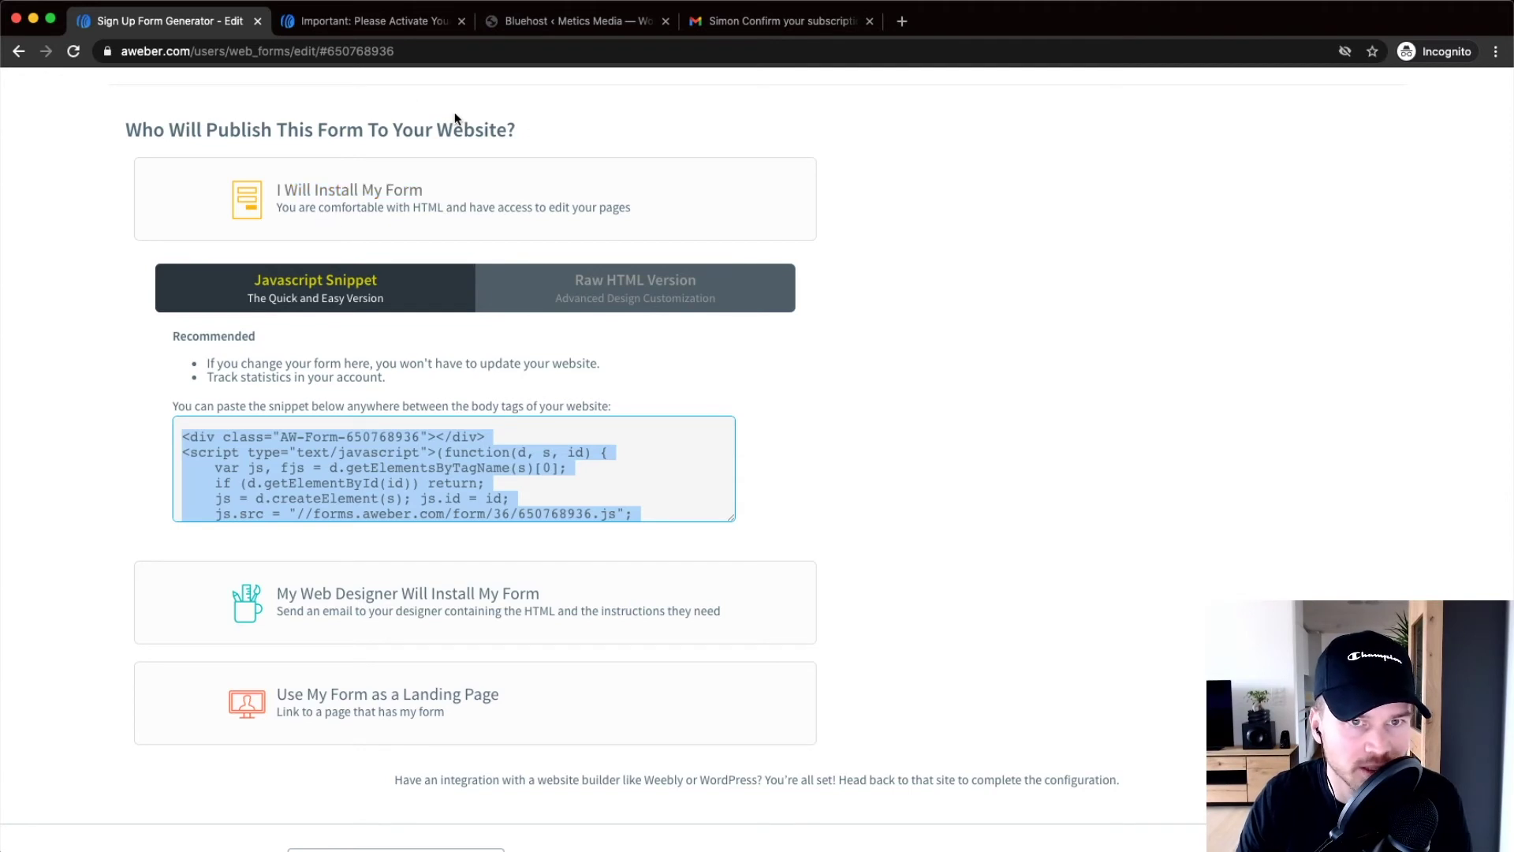
pyautogui.click(558, 23)
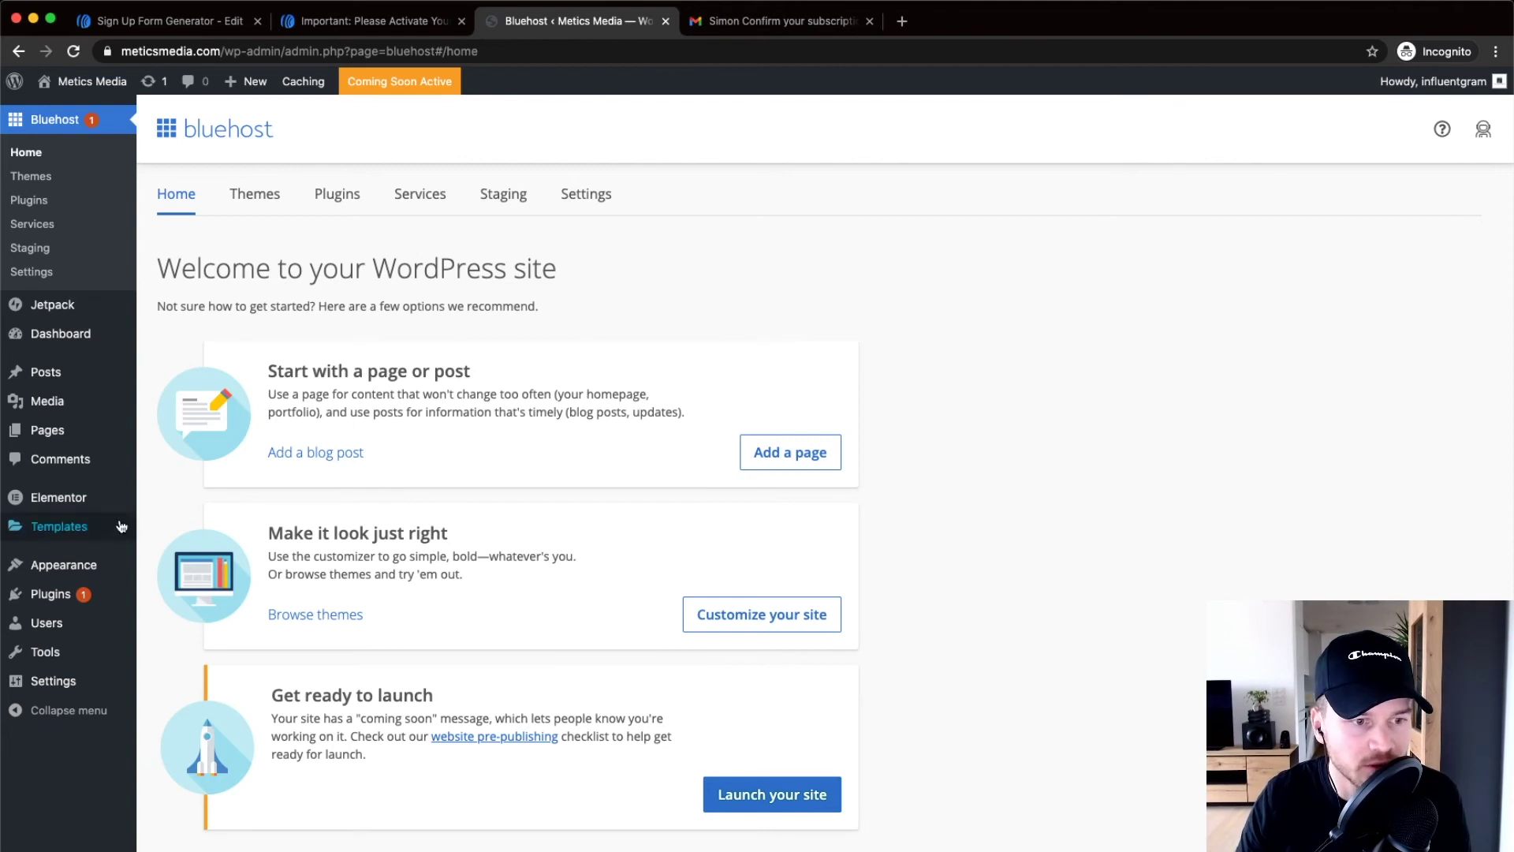
# Go to Appearance > Customize > Widgets > Sidebar and show the Add a Widget list
pyautogui.moveTo(82, 565)
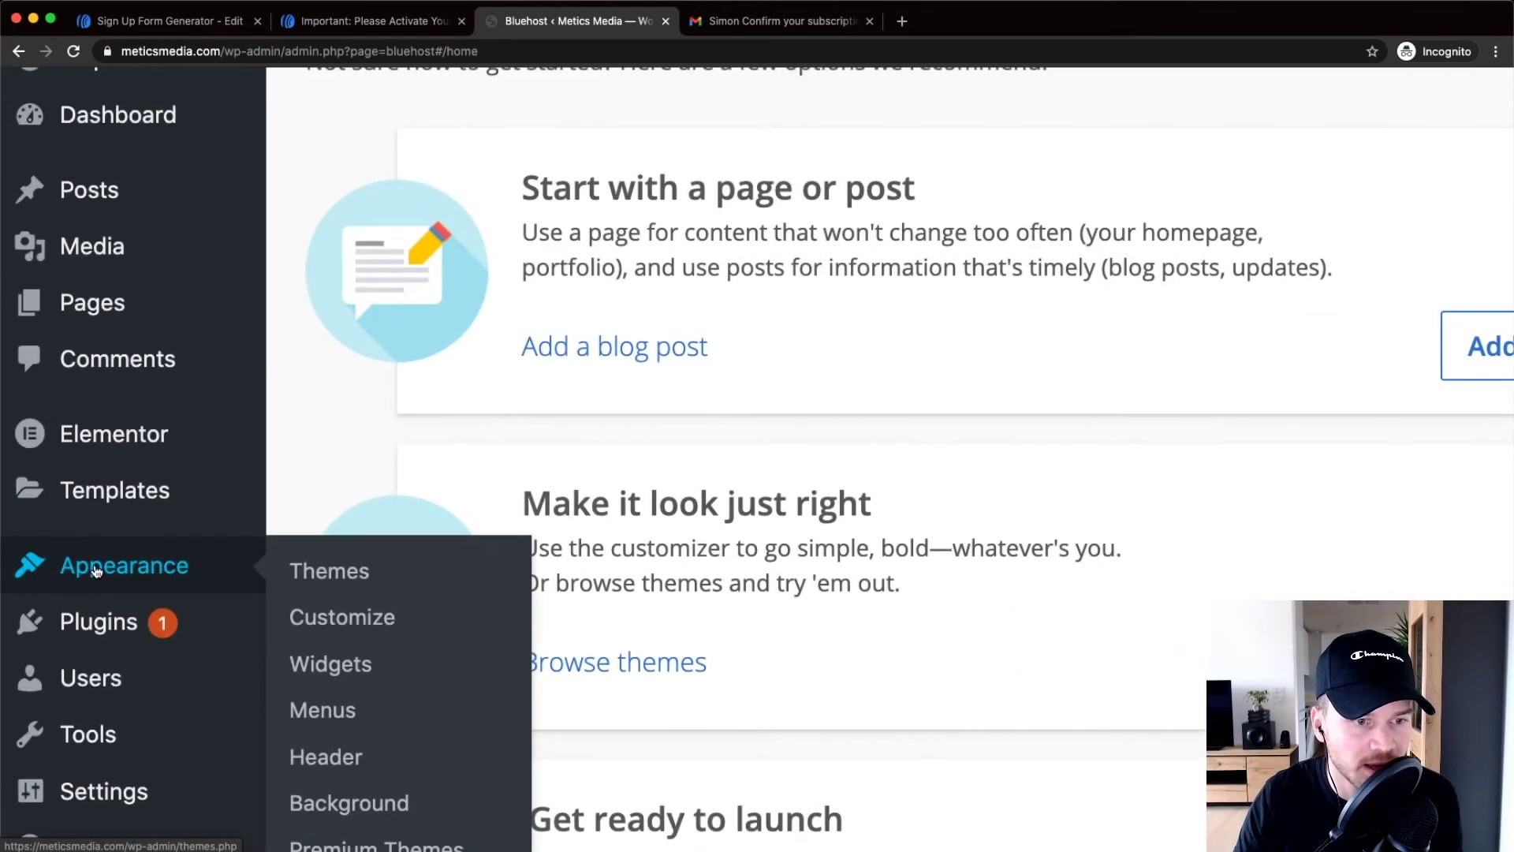
pyautogui.scroll(-2, 316, 647)
pyautogui.click(353, 527)
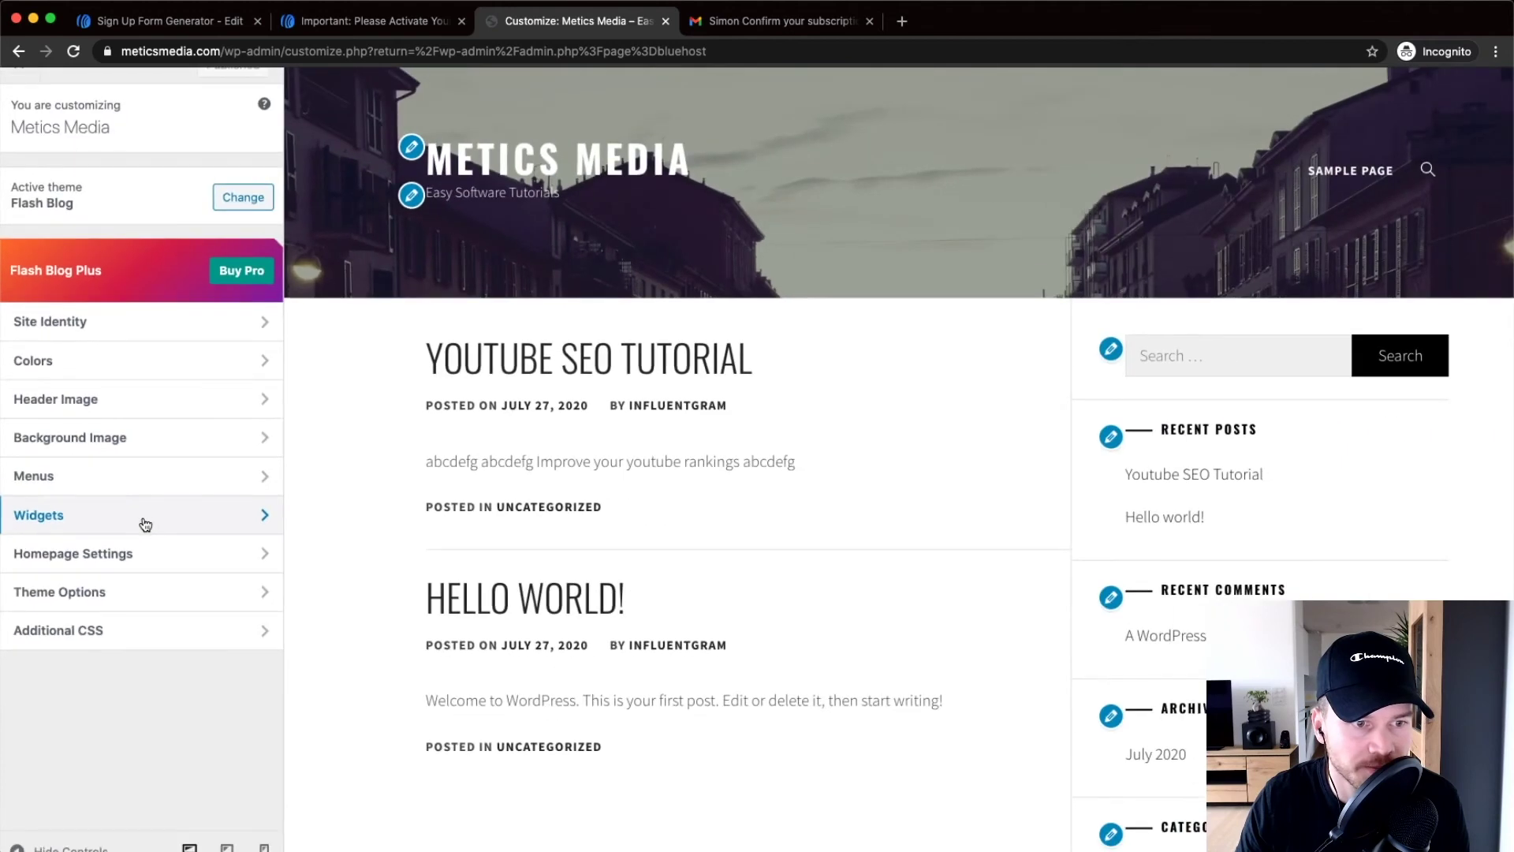
pyautogui.click(136, 524)
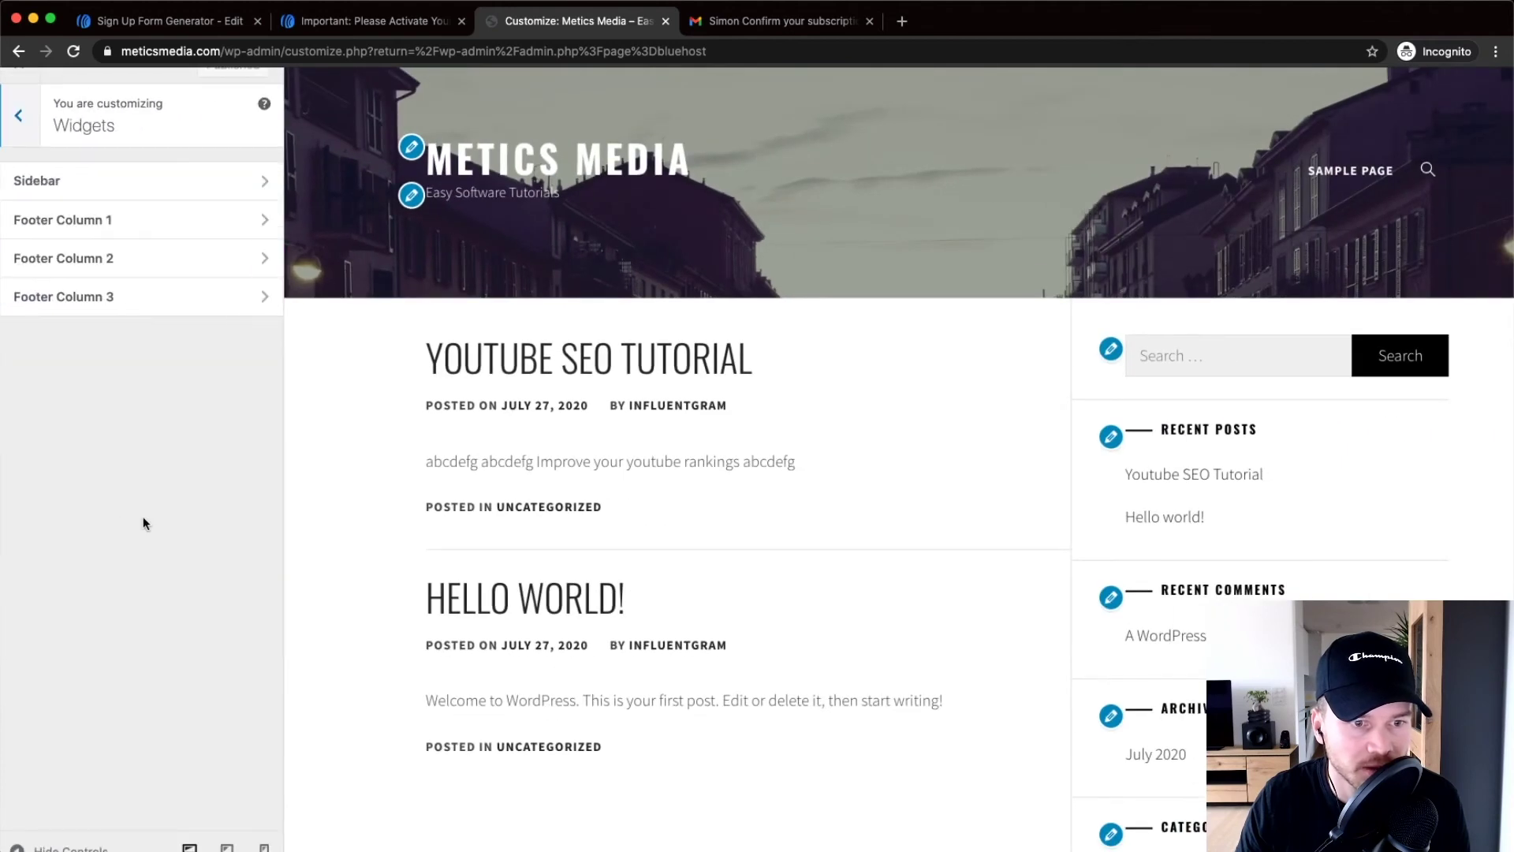
pyautogui.click(120, 183)
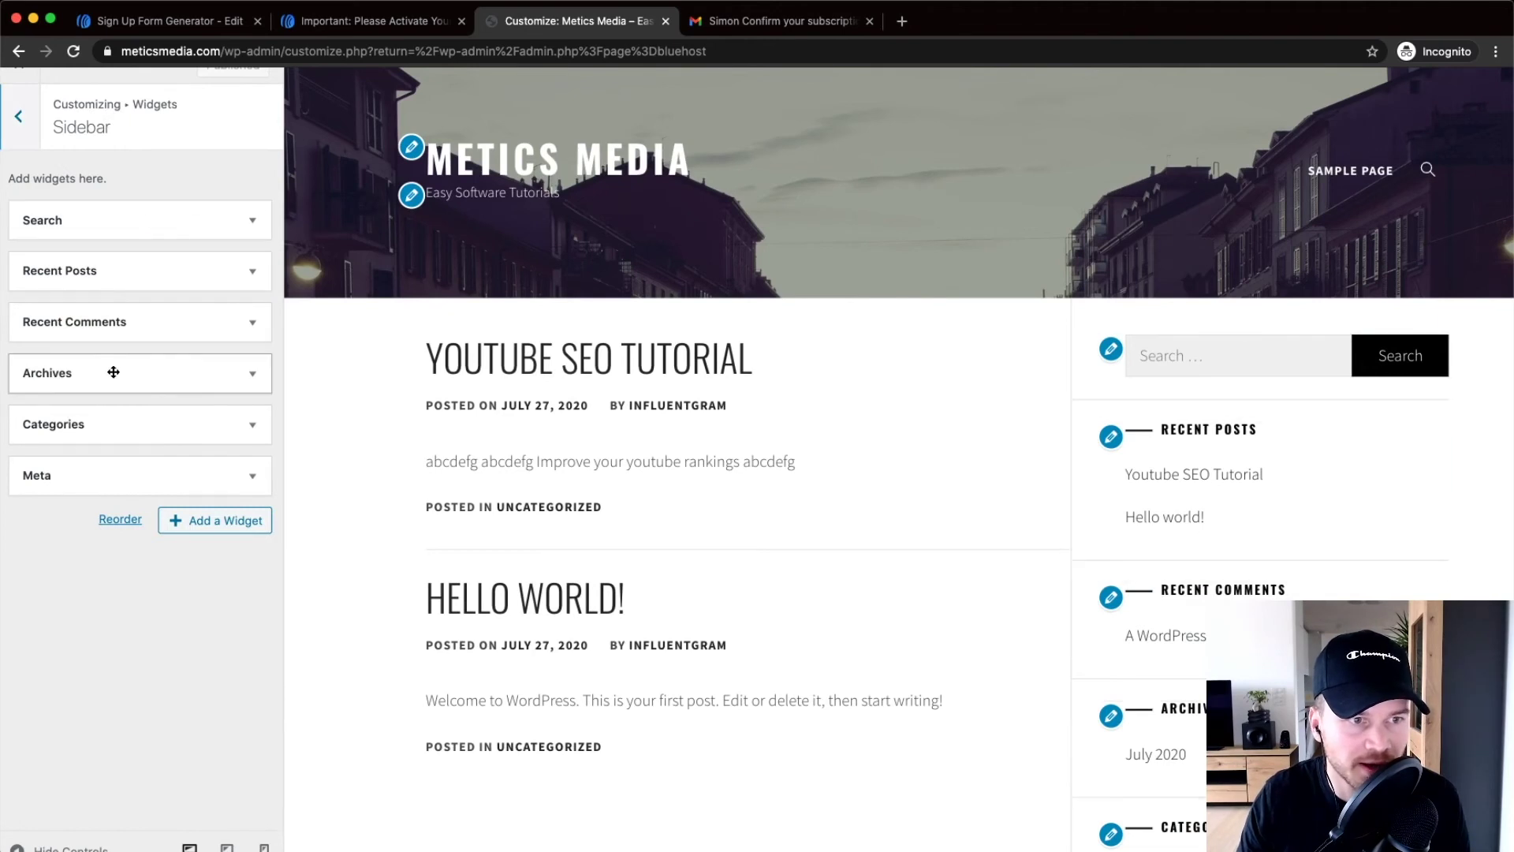
pyautogui.click(212, 526)
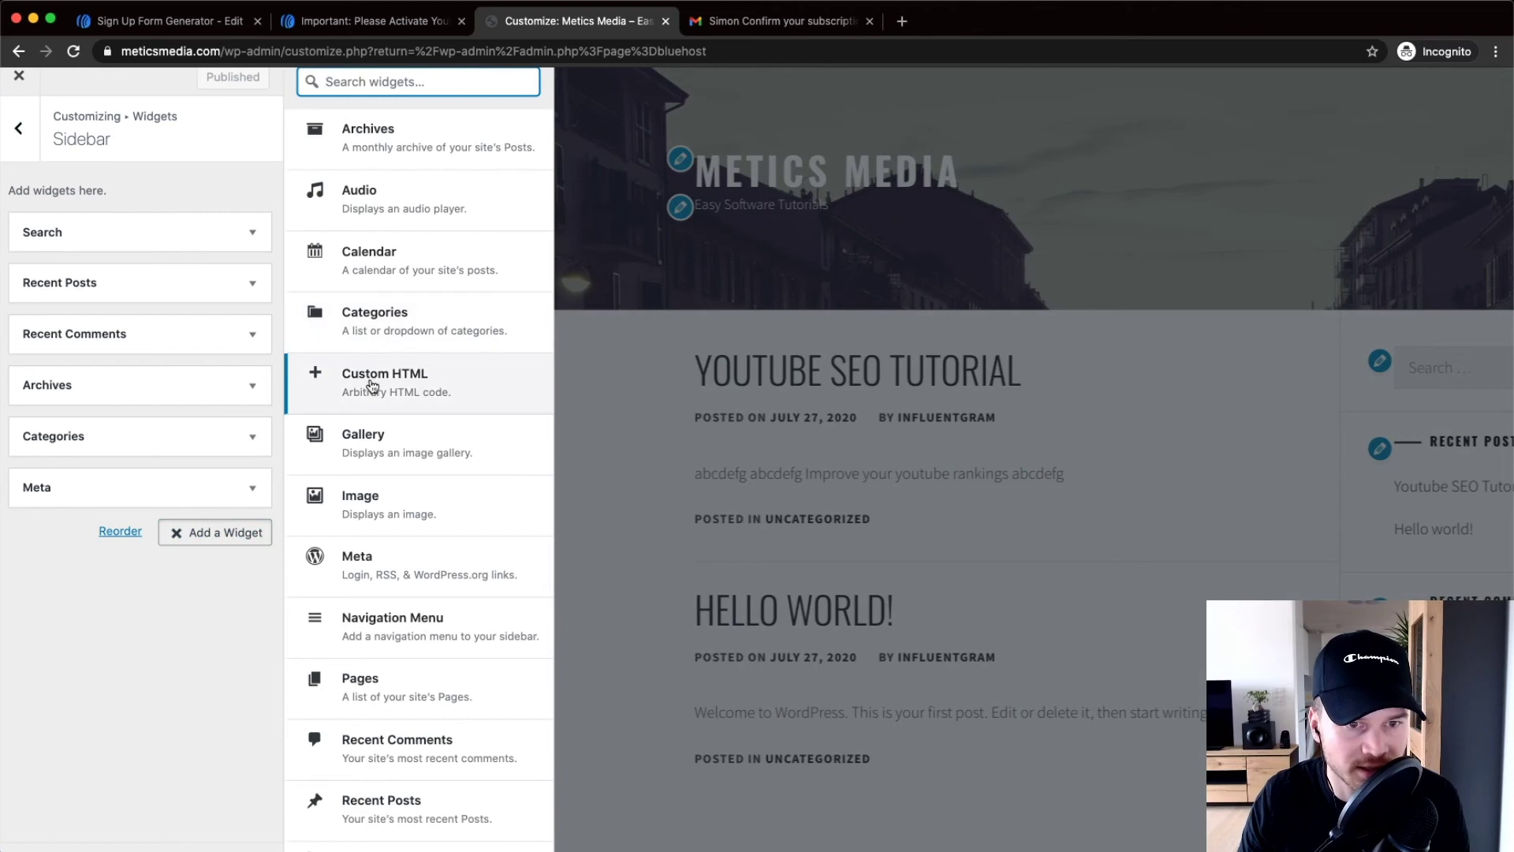
# Add a Custom HTML widget to the Sidebar and paste the re-copied AWeber embed code into it
pyautogui.click(372, 387)
pyautogui.scroll(-3, 158, 542)
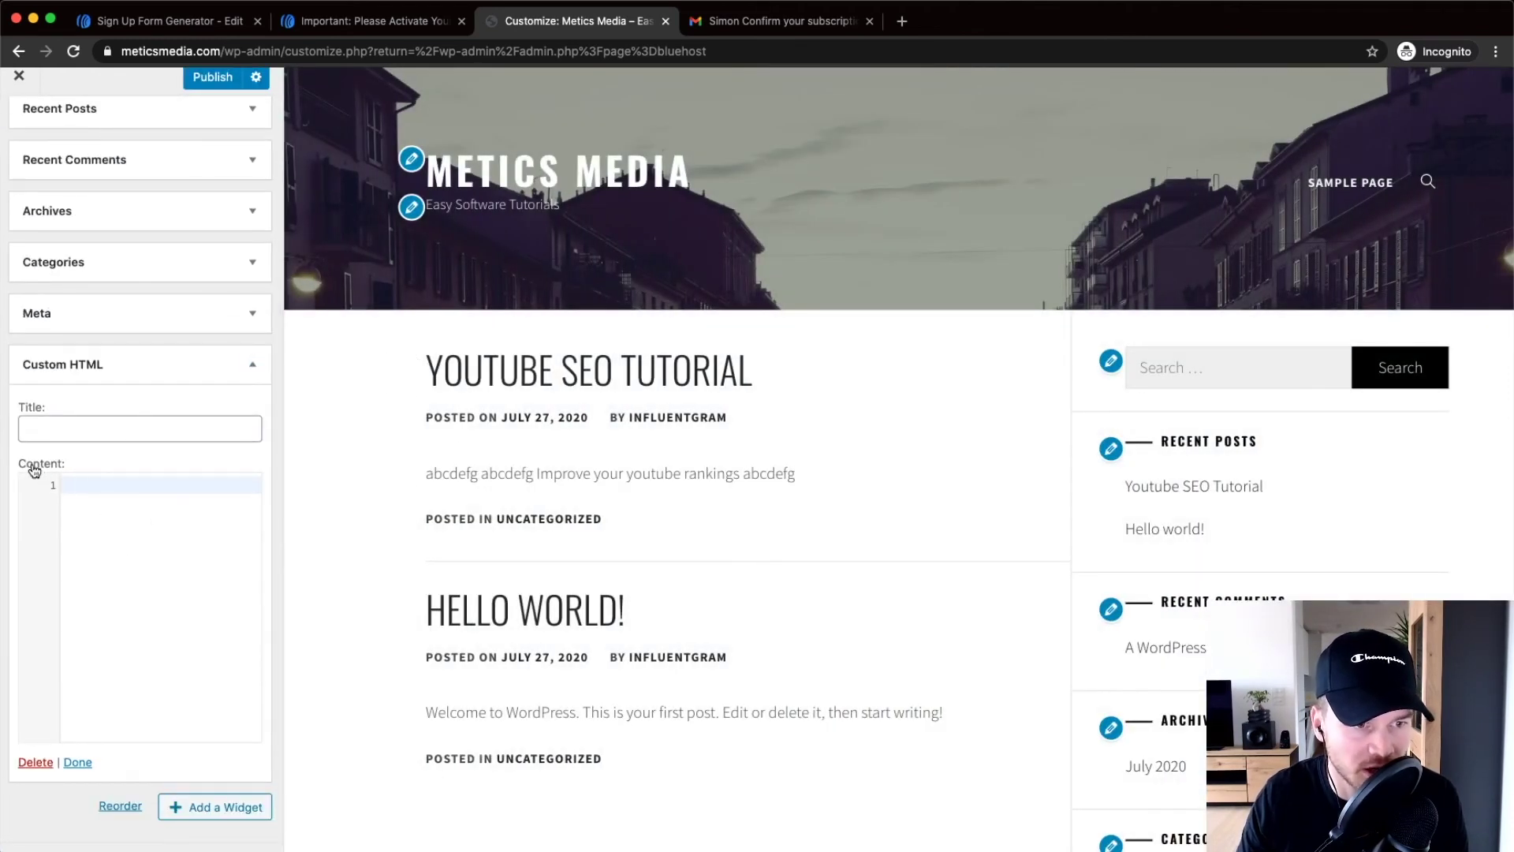
pyautogui.scroll(5, 102, 530)
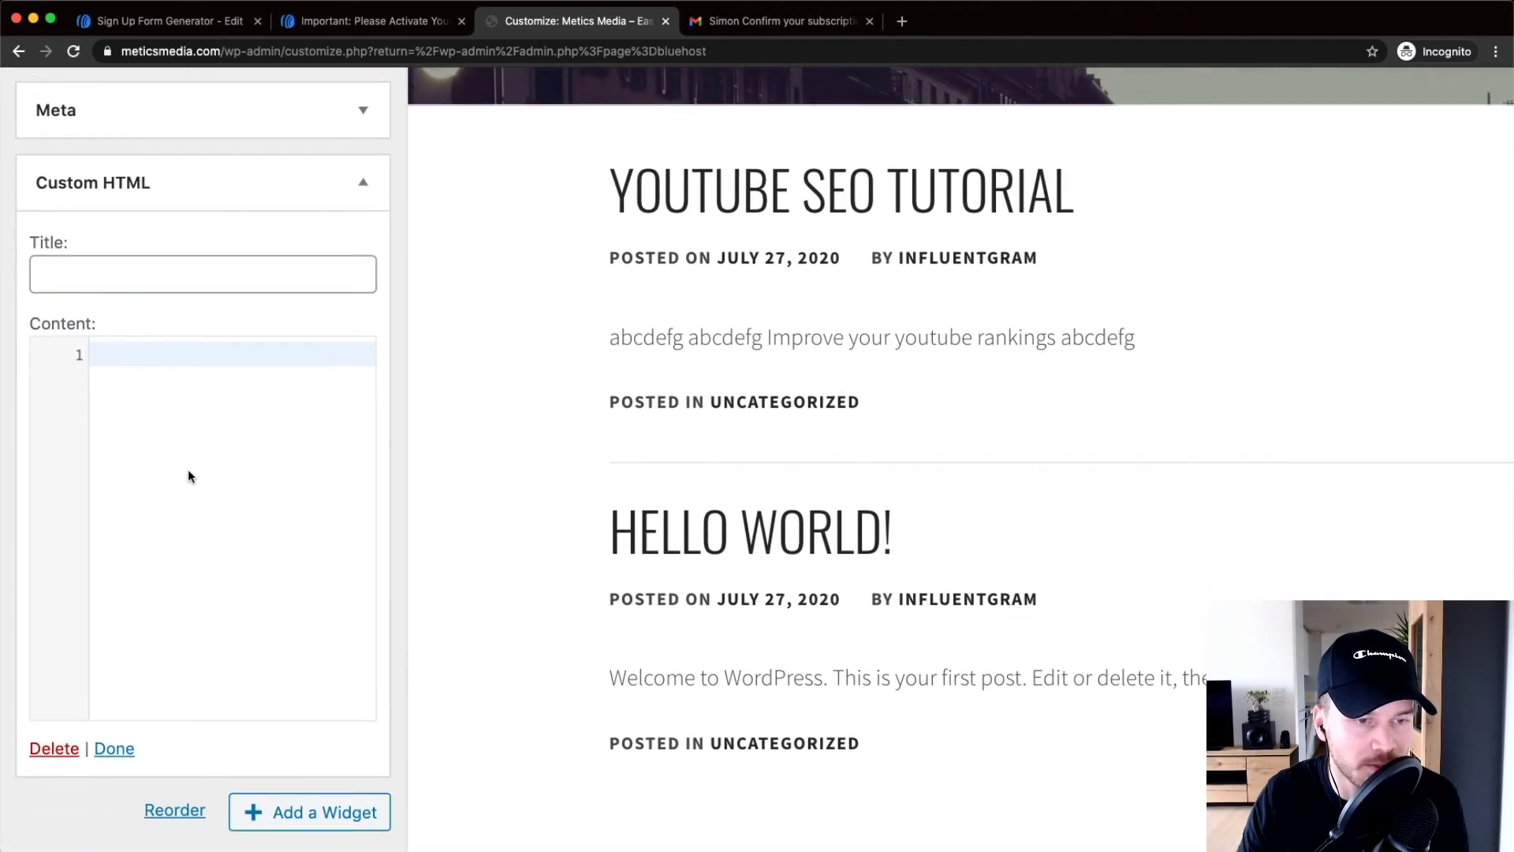
pyautogui.rightClick(149, 371)
pyautogui.click(177, 277)
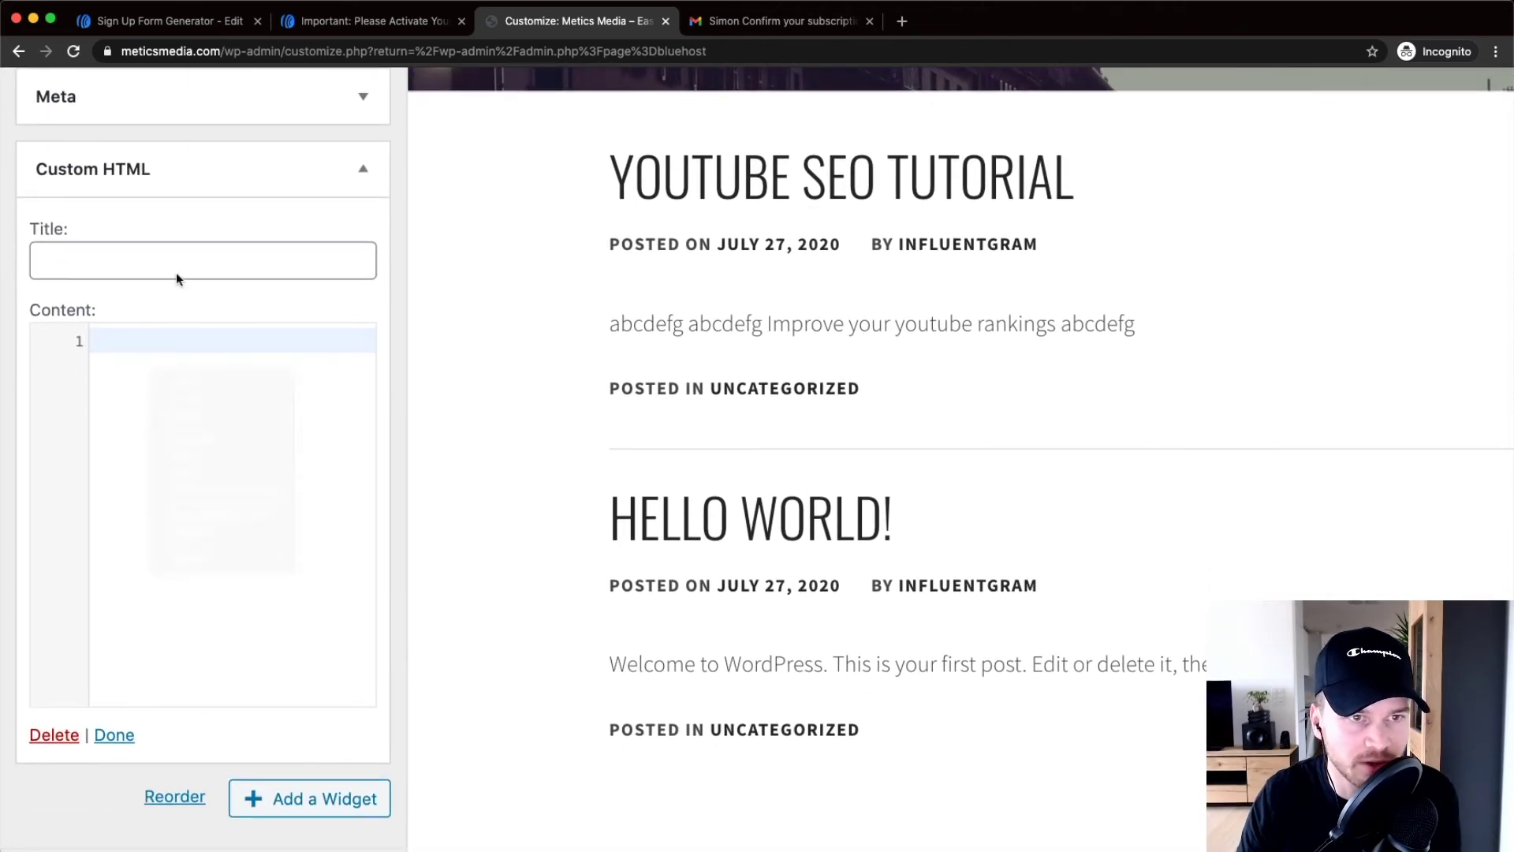
pyautogui.click(189, 29)
pyautogui.rightClick(341, 458)
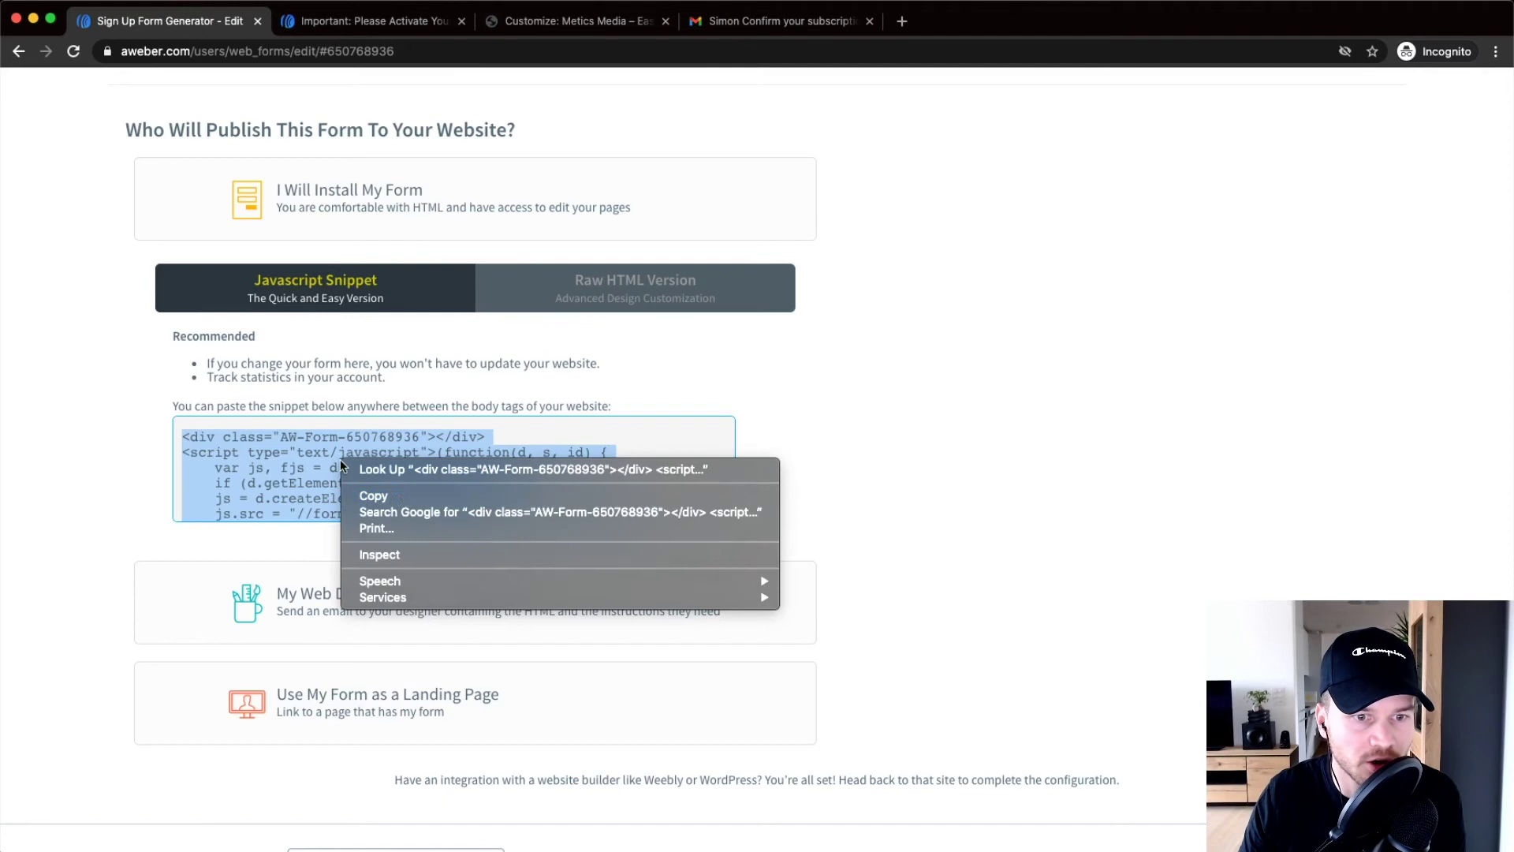
pyautogui.click(391, 495)
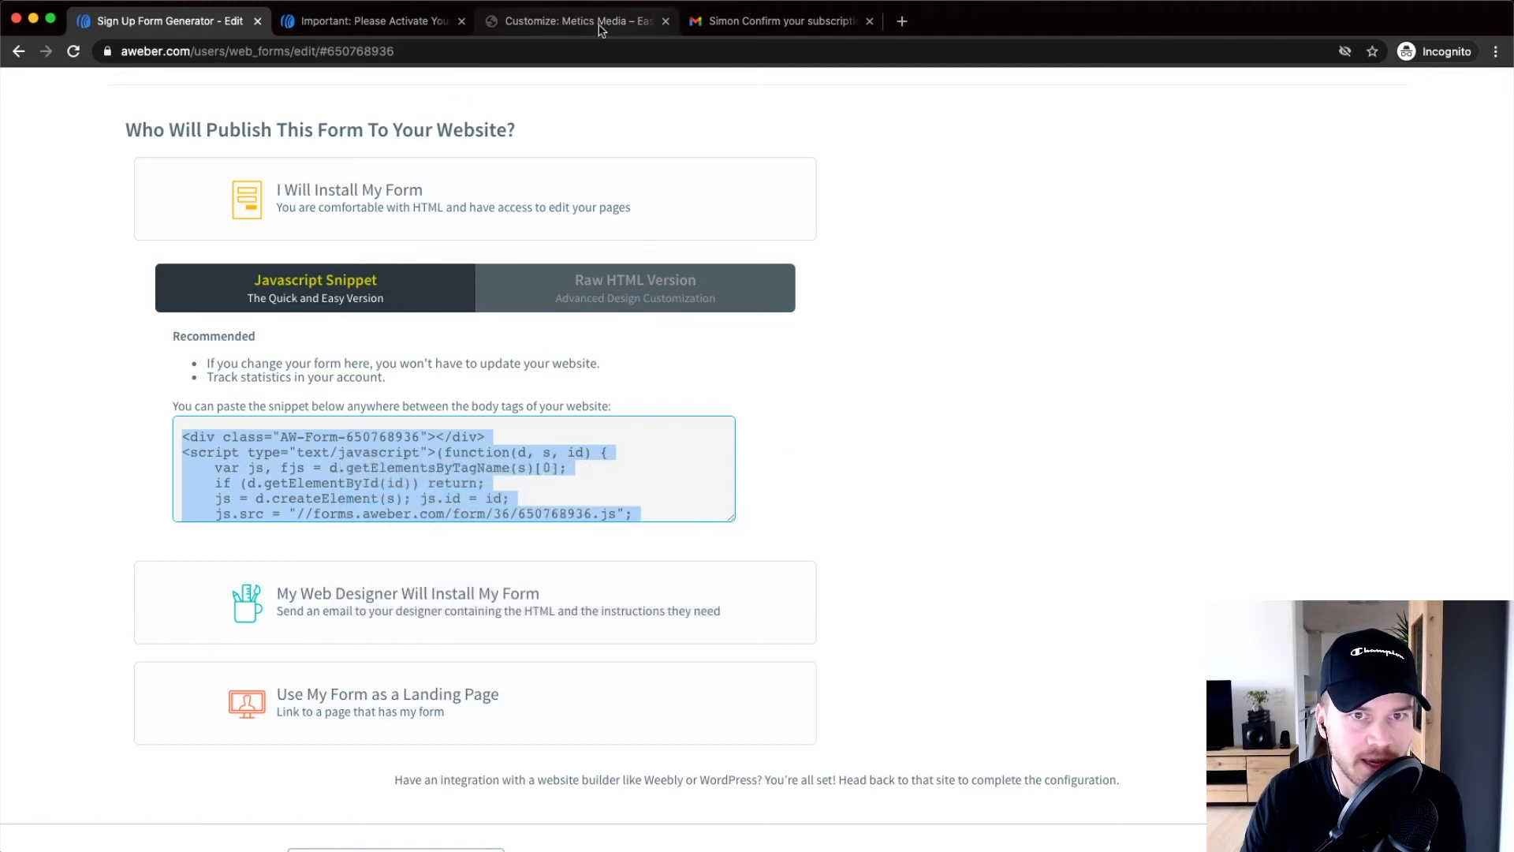
pyautogui.click(600, 30)
pyautogui.rightClick(188, 414)
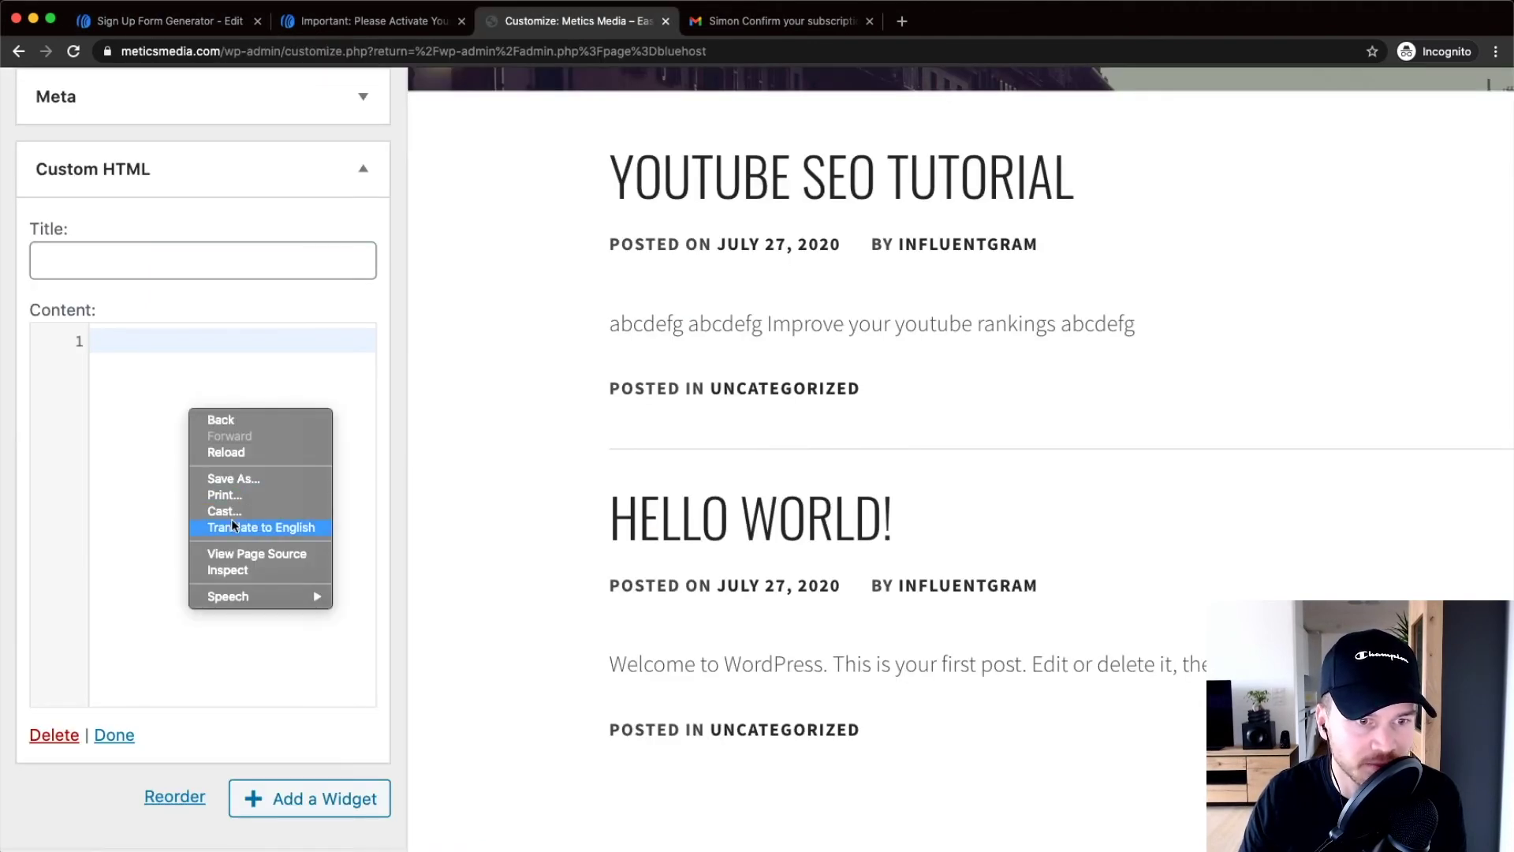
pyautogui.click(152, 493)
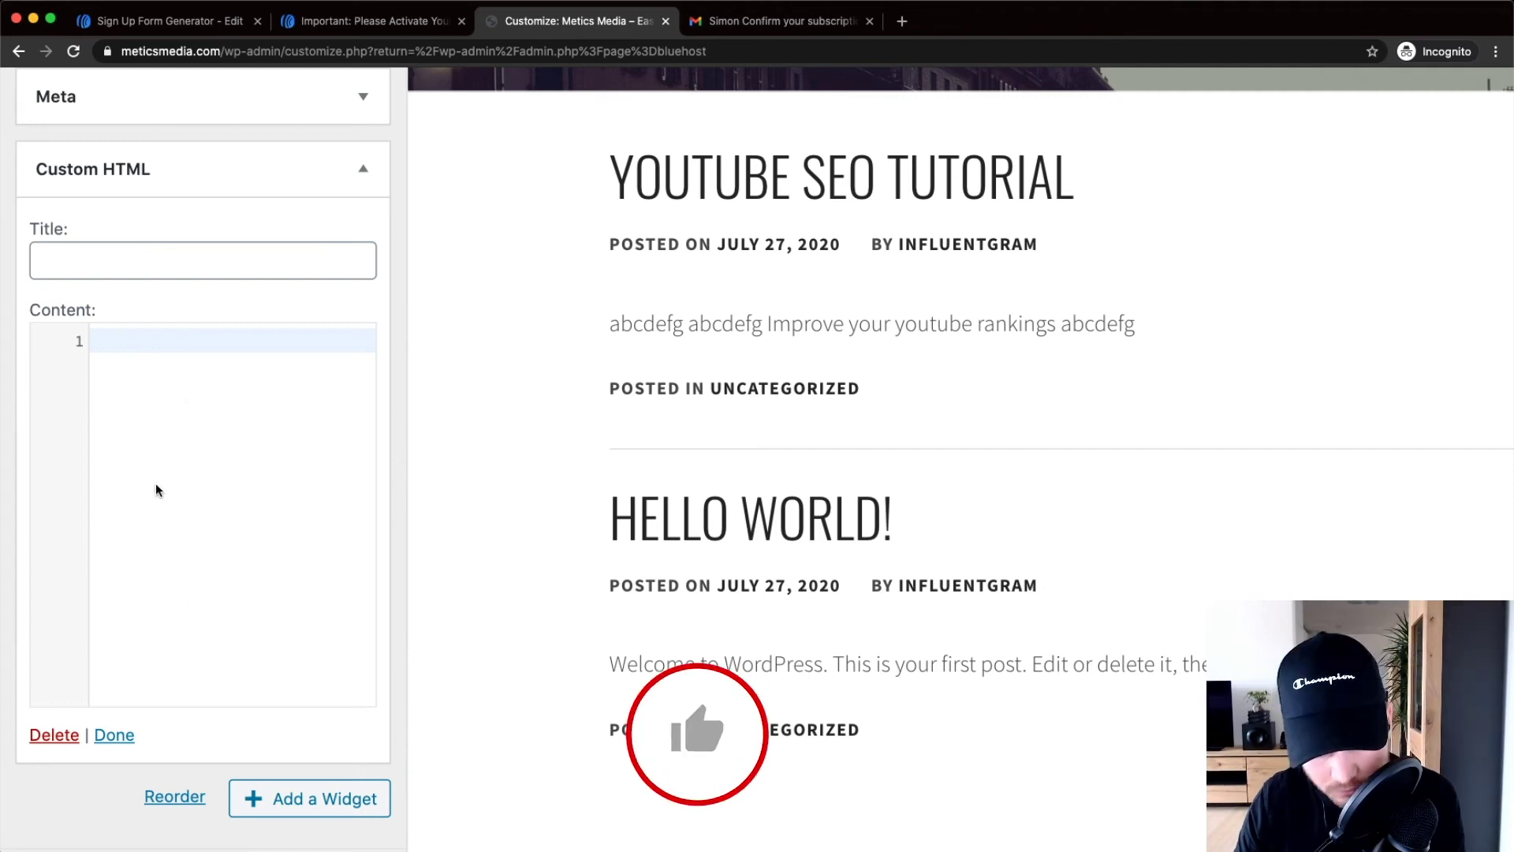
pyautogui.press('super+v')
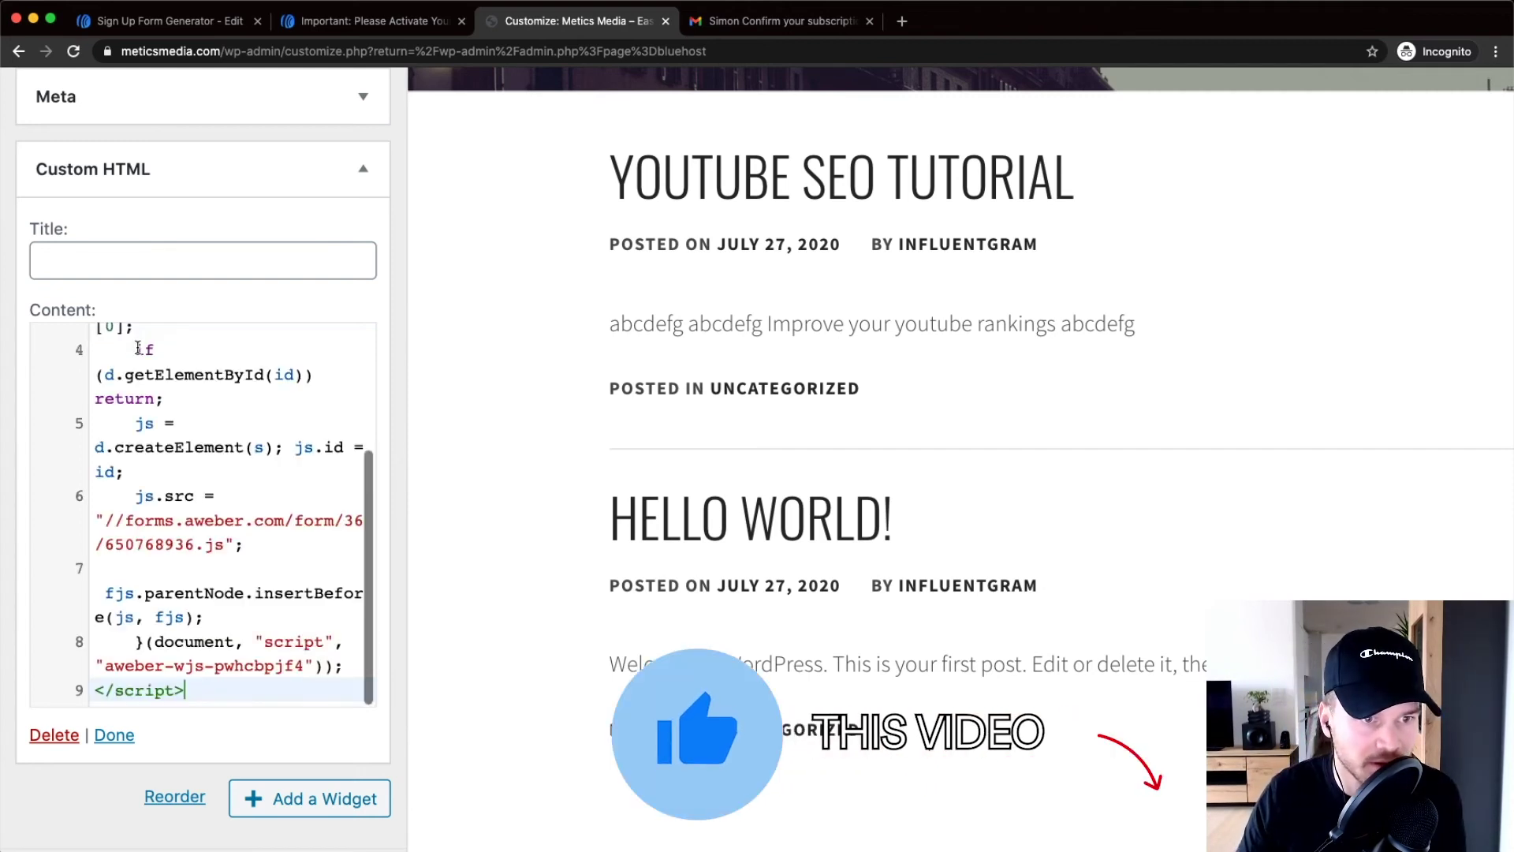
# Finish the widget, publish the Sidebar changes, and close the customizer
pyautogui.click(115, 738)
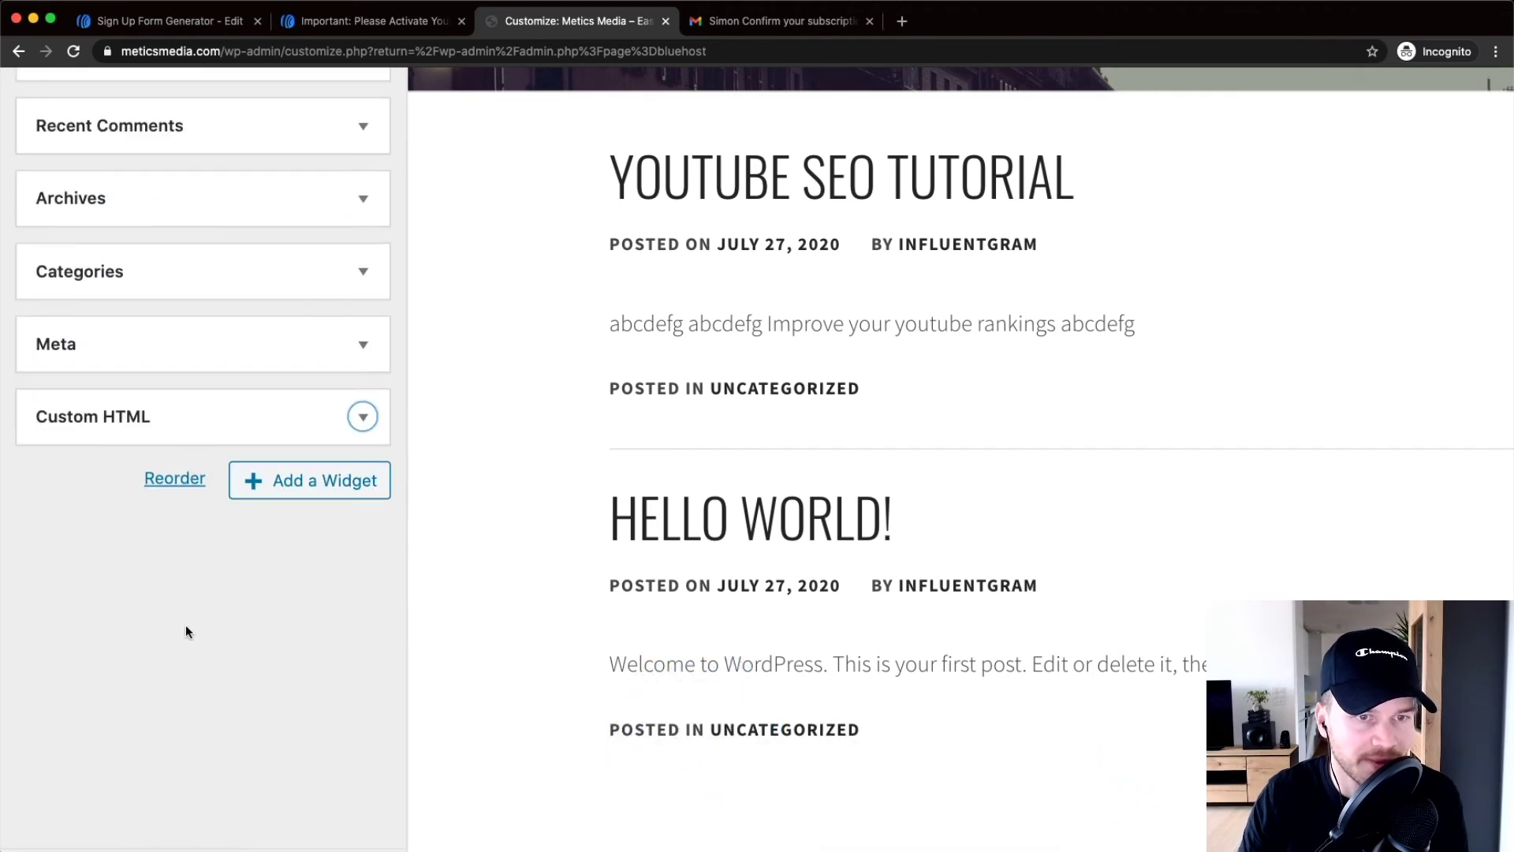
pyautogui.press('super+0')
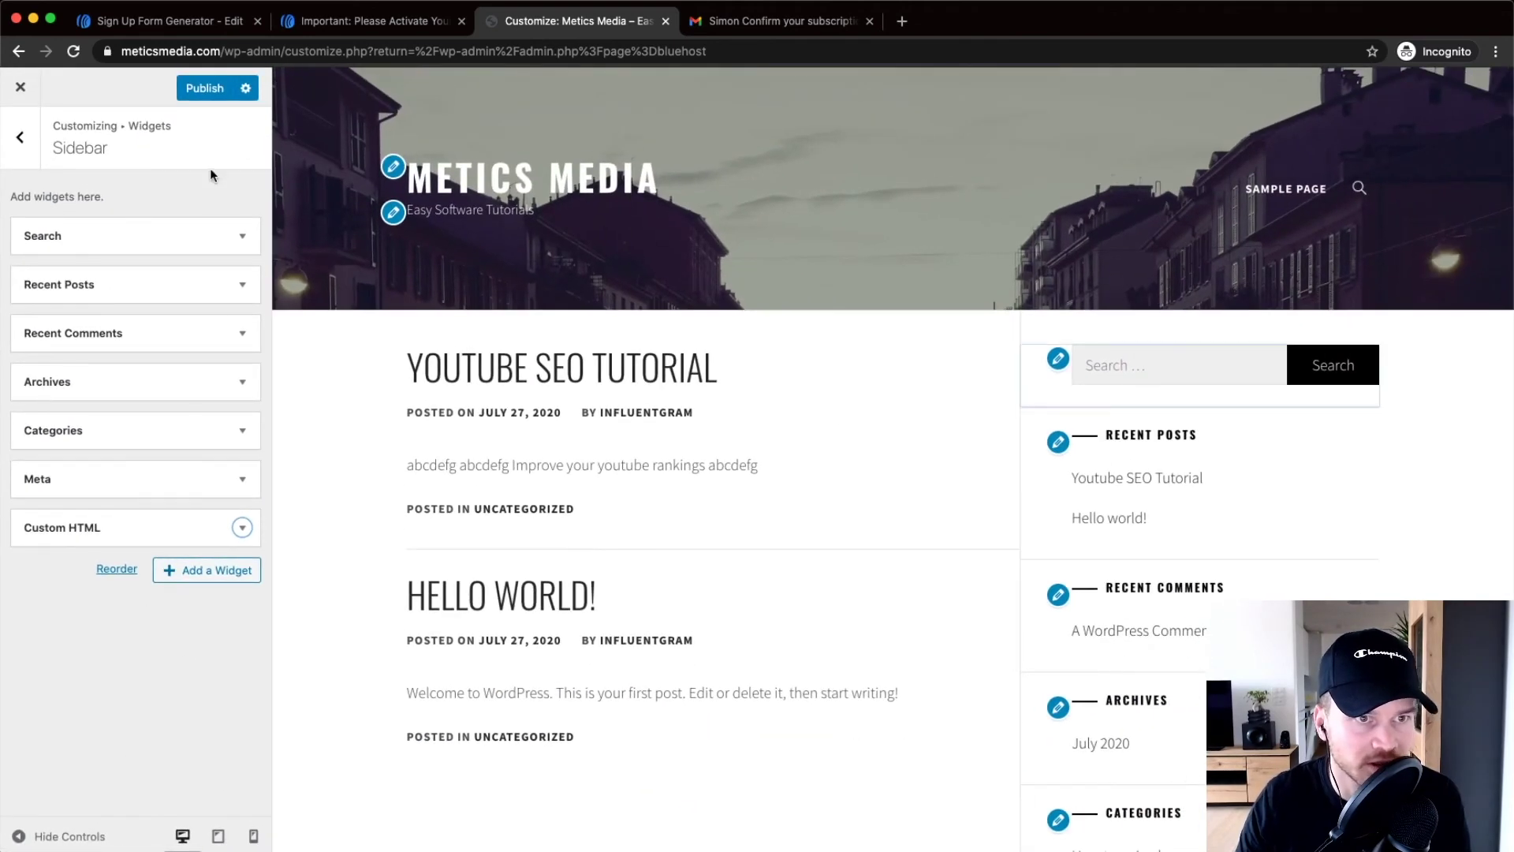
pyautogui.click(206, 89)
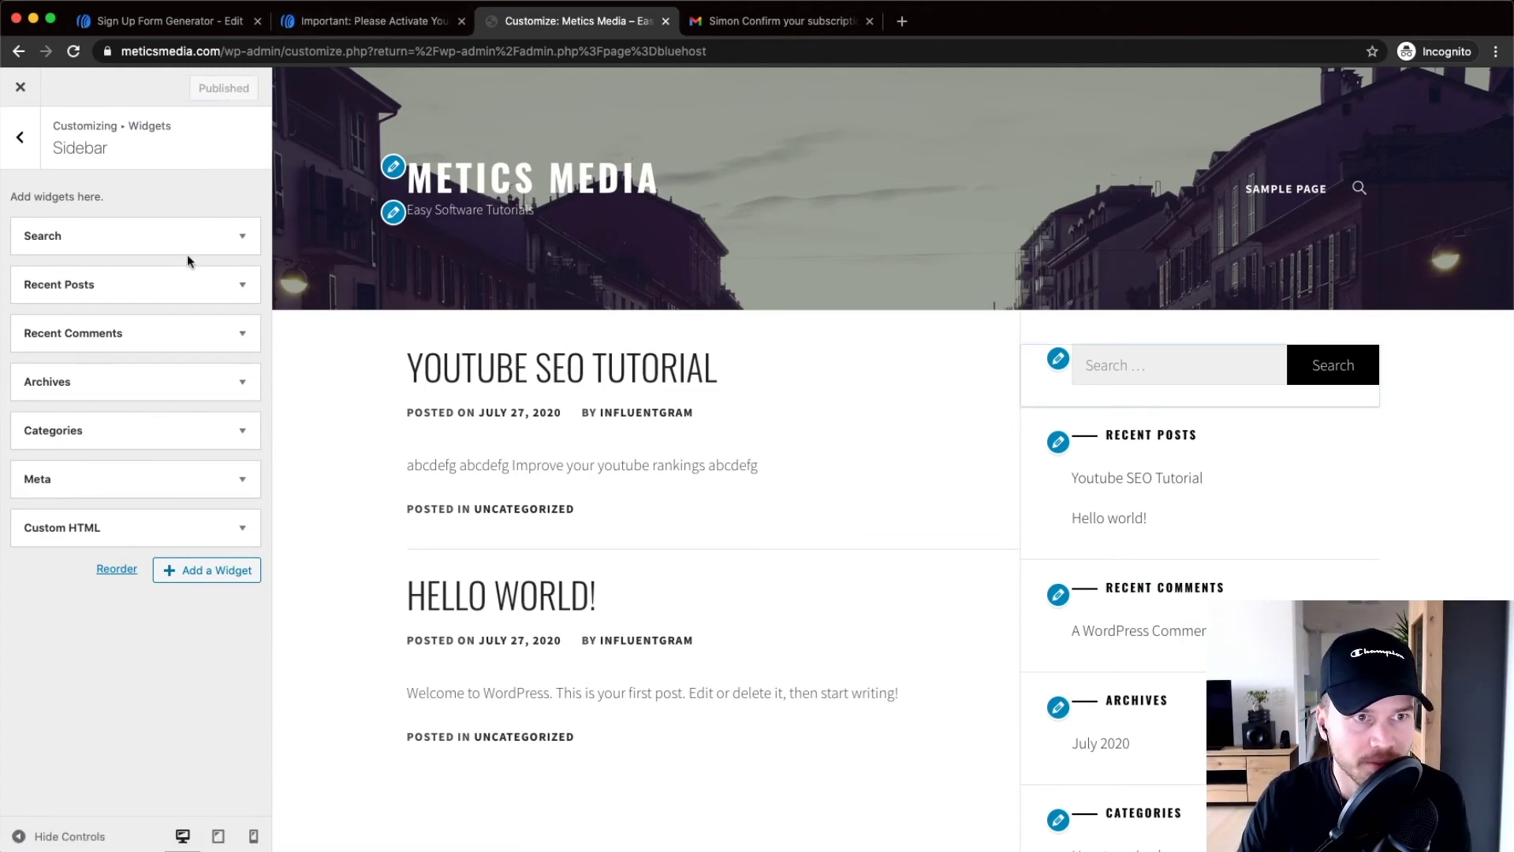
pyautogui.click(23, 91)
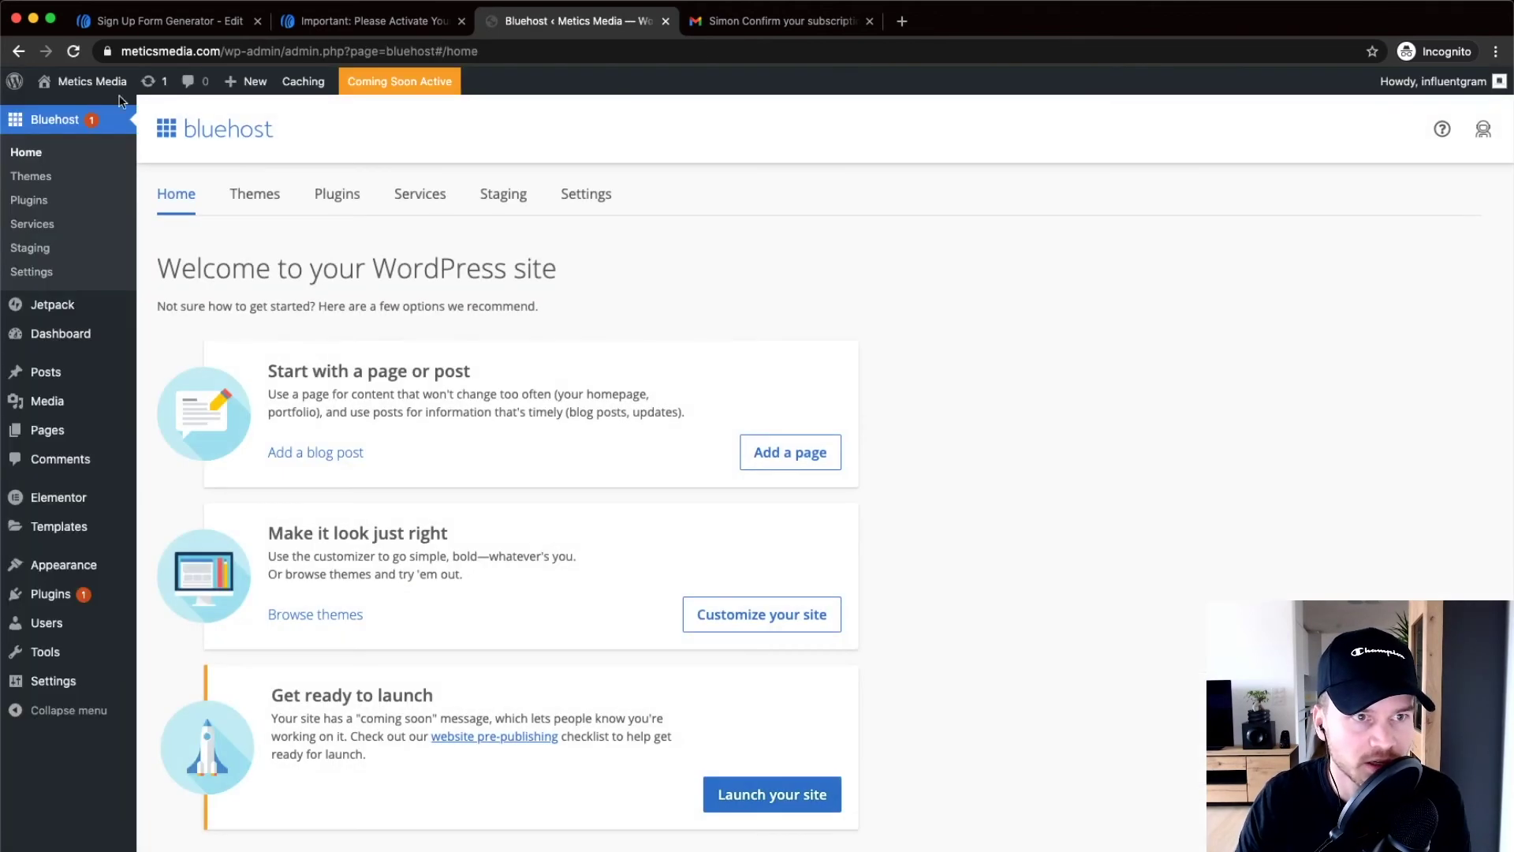
# Open the live Metics Media site in a new tab and scroll to the sidebar form
pyautogui.moveTo(103, 90)
pyautogui.keyDown('super'); pyautogui.click(75, 112); pyautogui.keyUp('super')
pyautogui.click(749, 22)
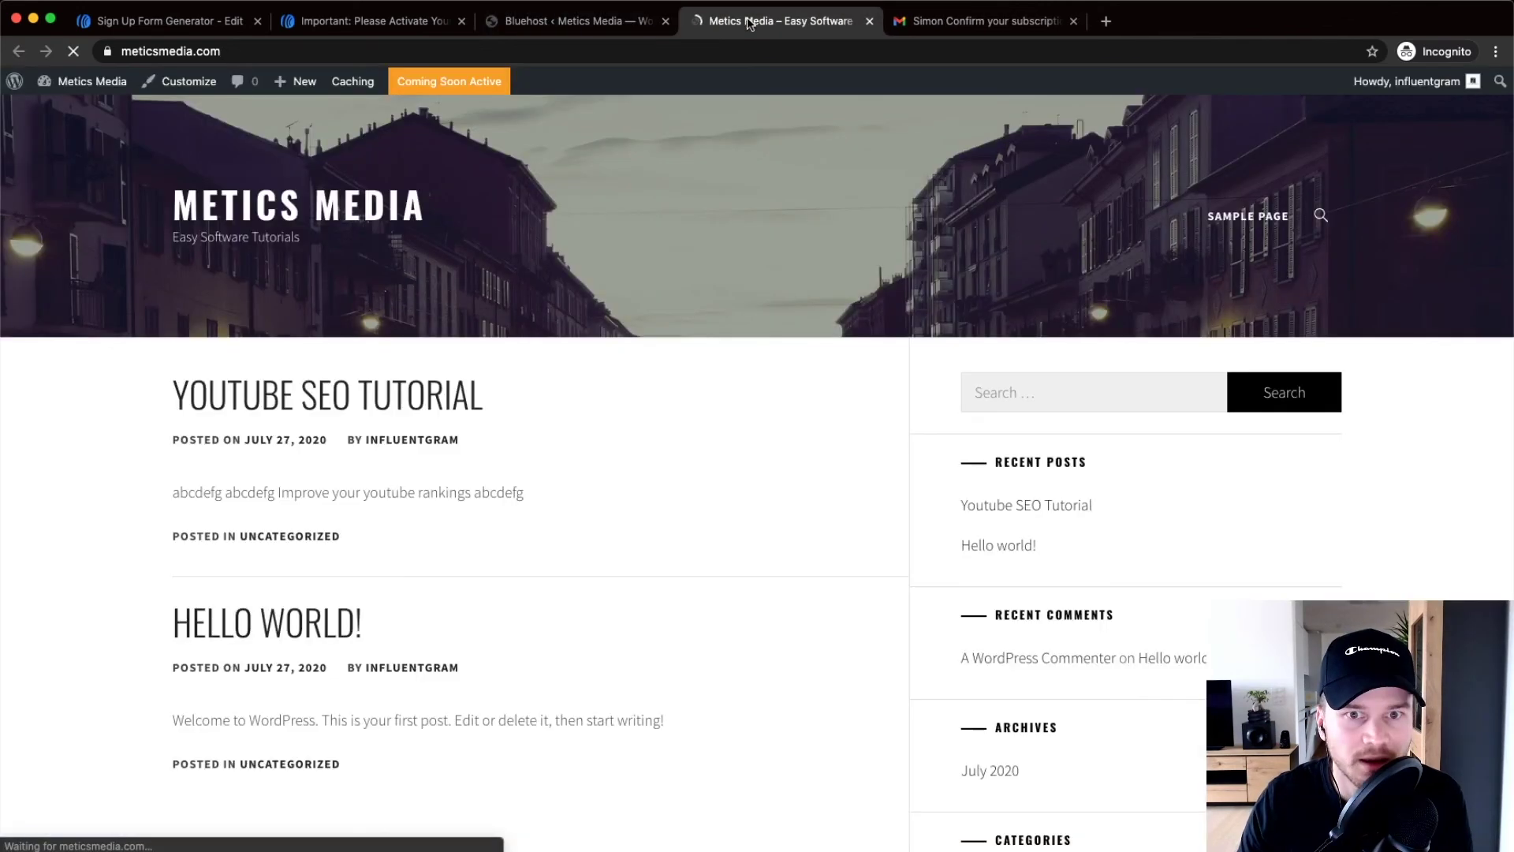
pyautogui.scroll(-12, 942, 295)
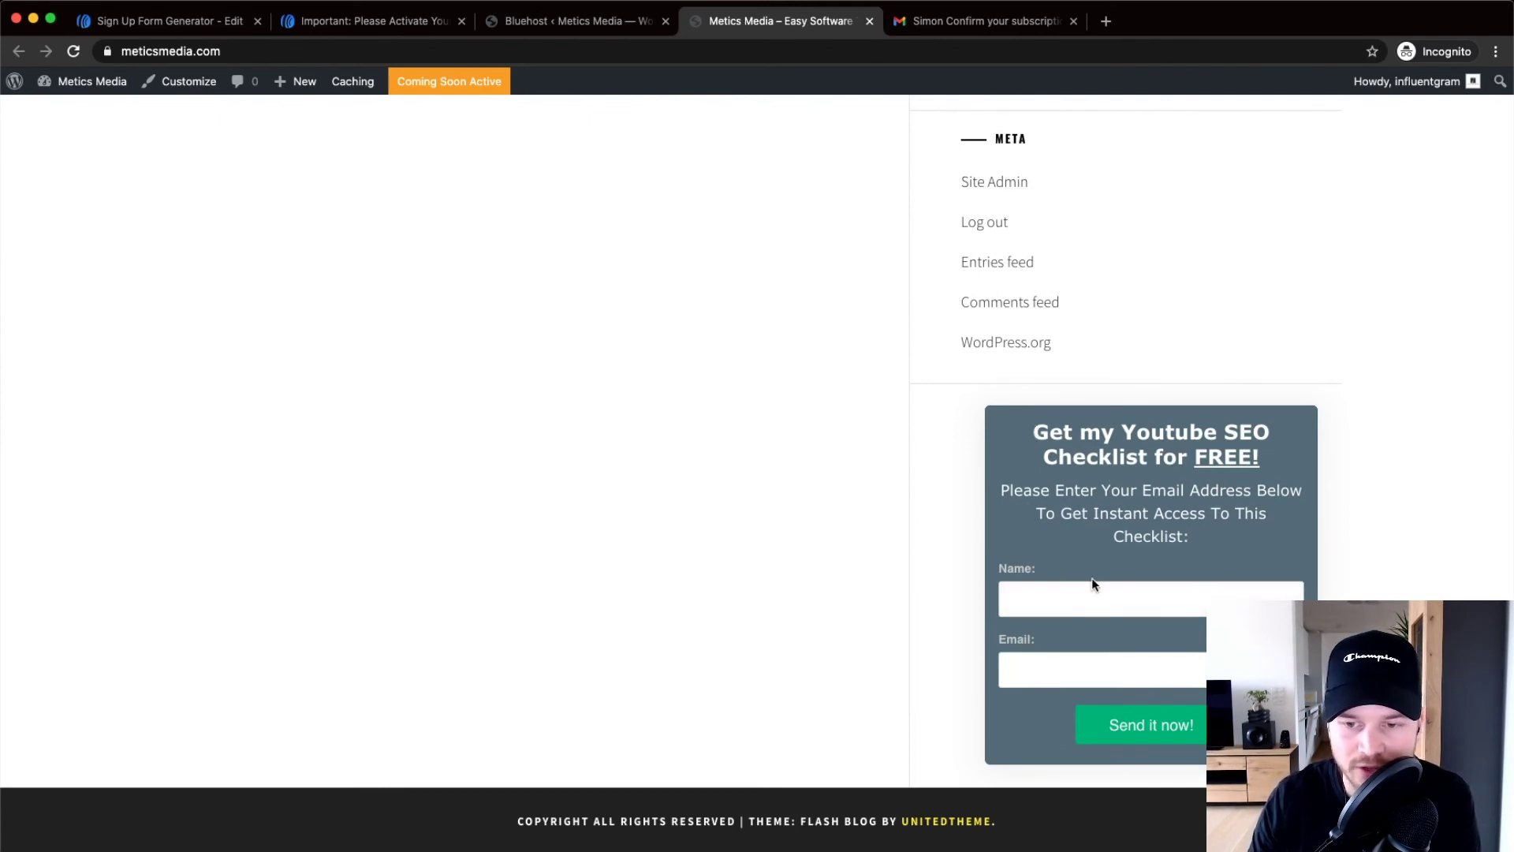
# Fill the sidebar form with a test subscriber's name and email, then submit with 'Send it now!'
pyautogui.click(1054, 604)
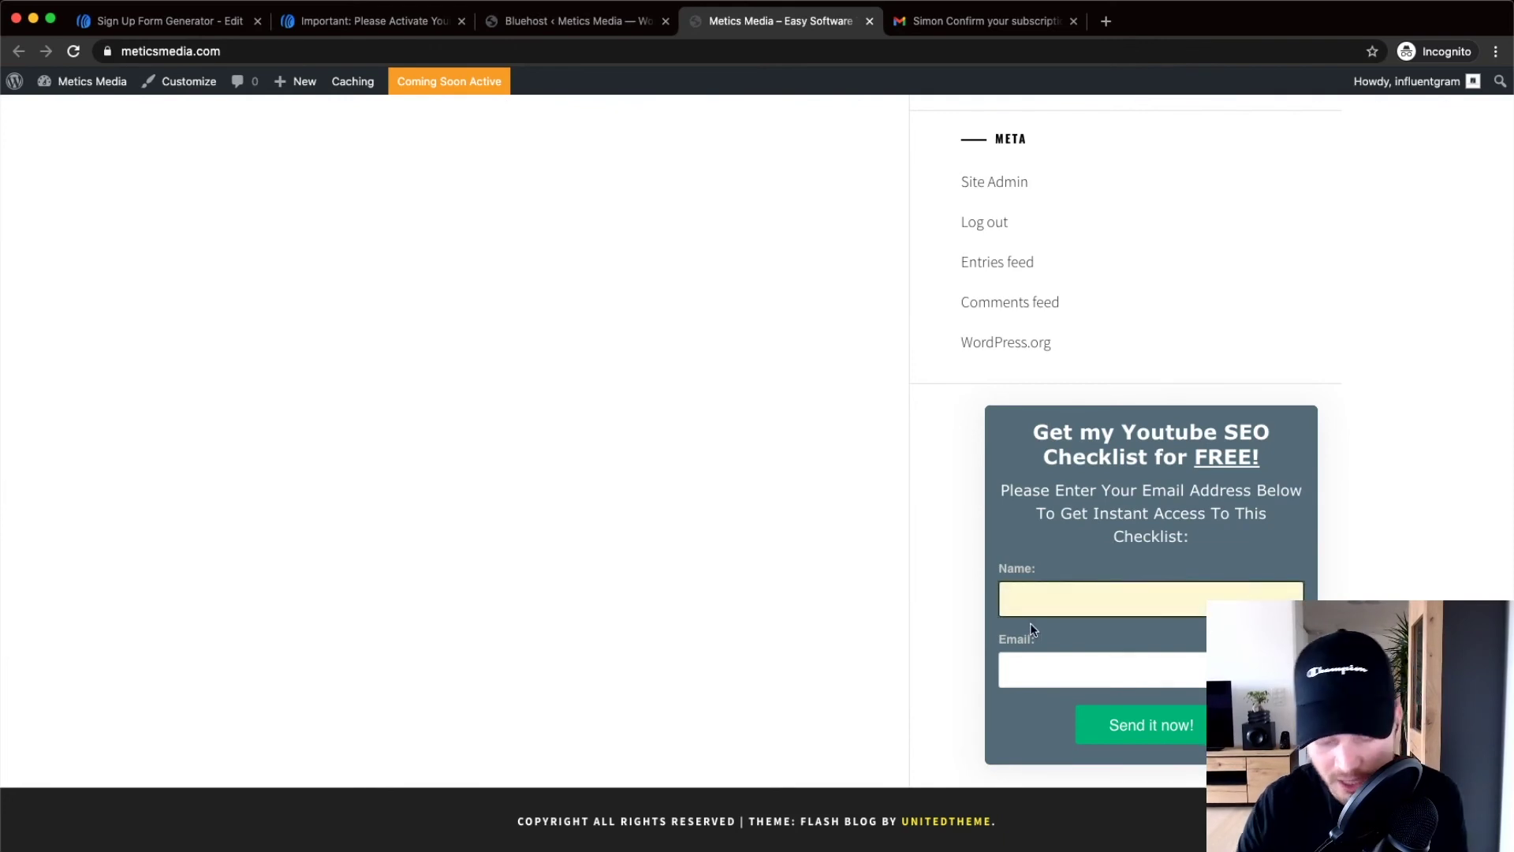
pyautogui.write('SImon')
pyautogui.press('BackSpace')
pyautogui.press('BackSpace')
pyautogui.press('BackSpace')
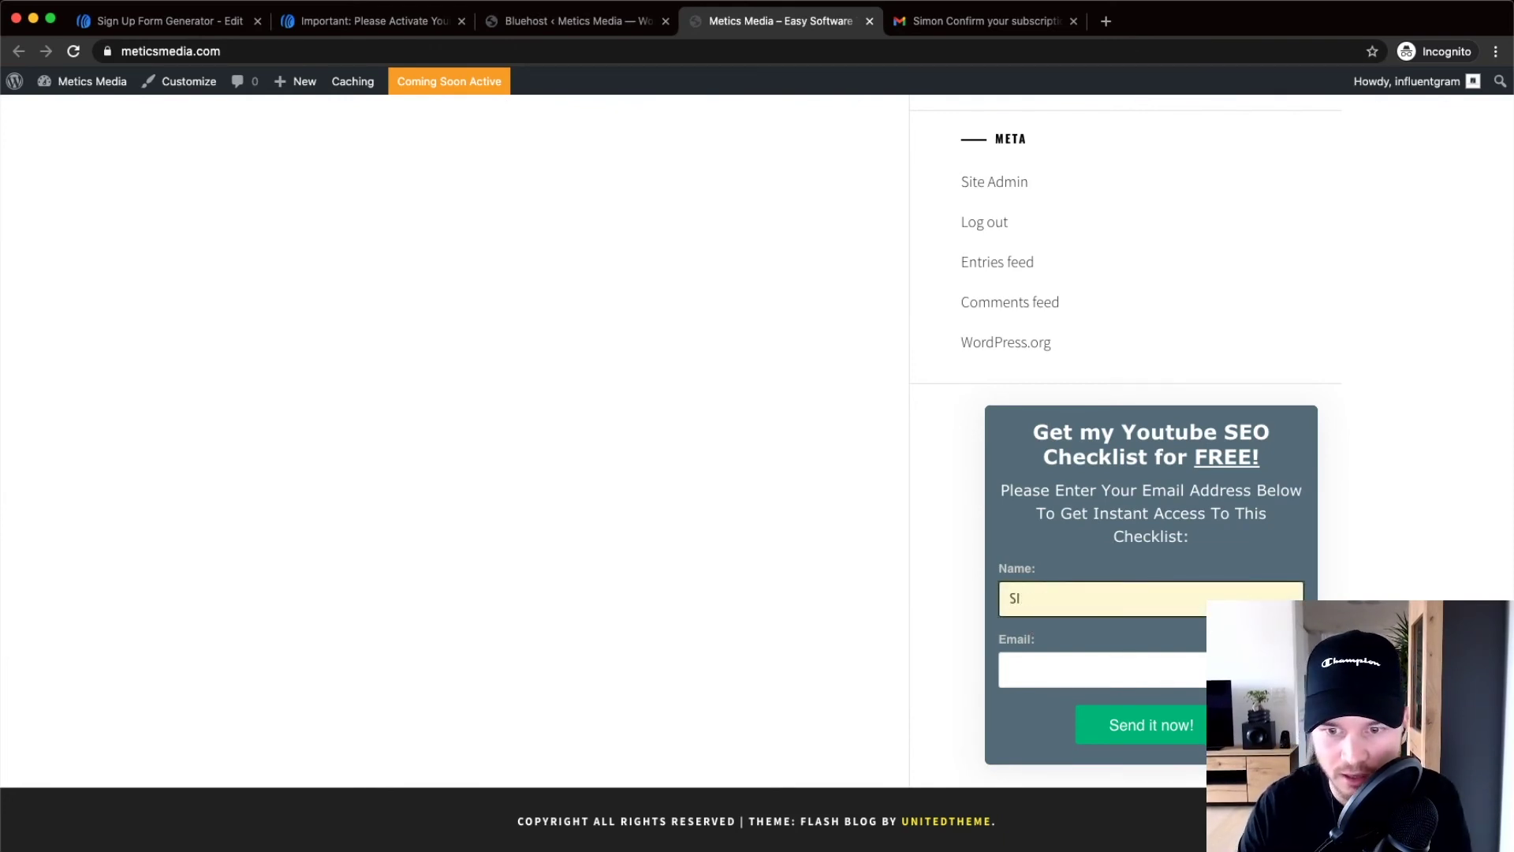
pyautogui.click(1012, 670)
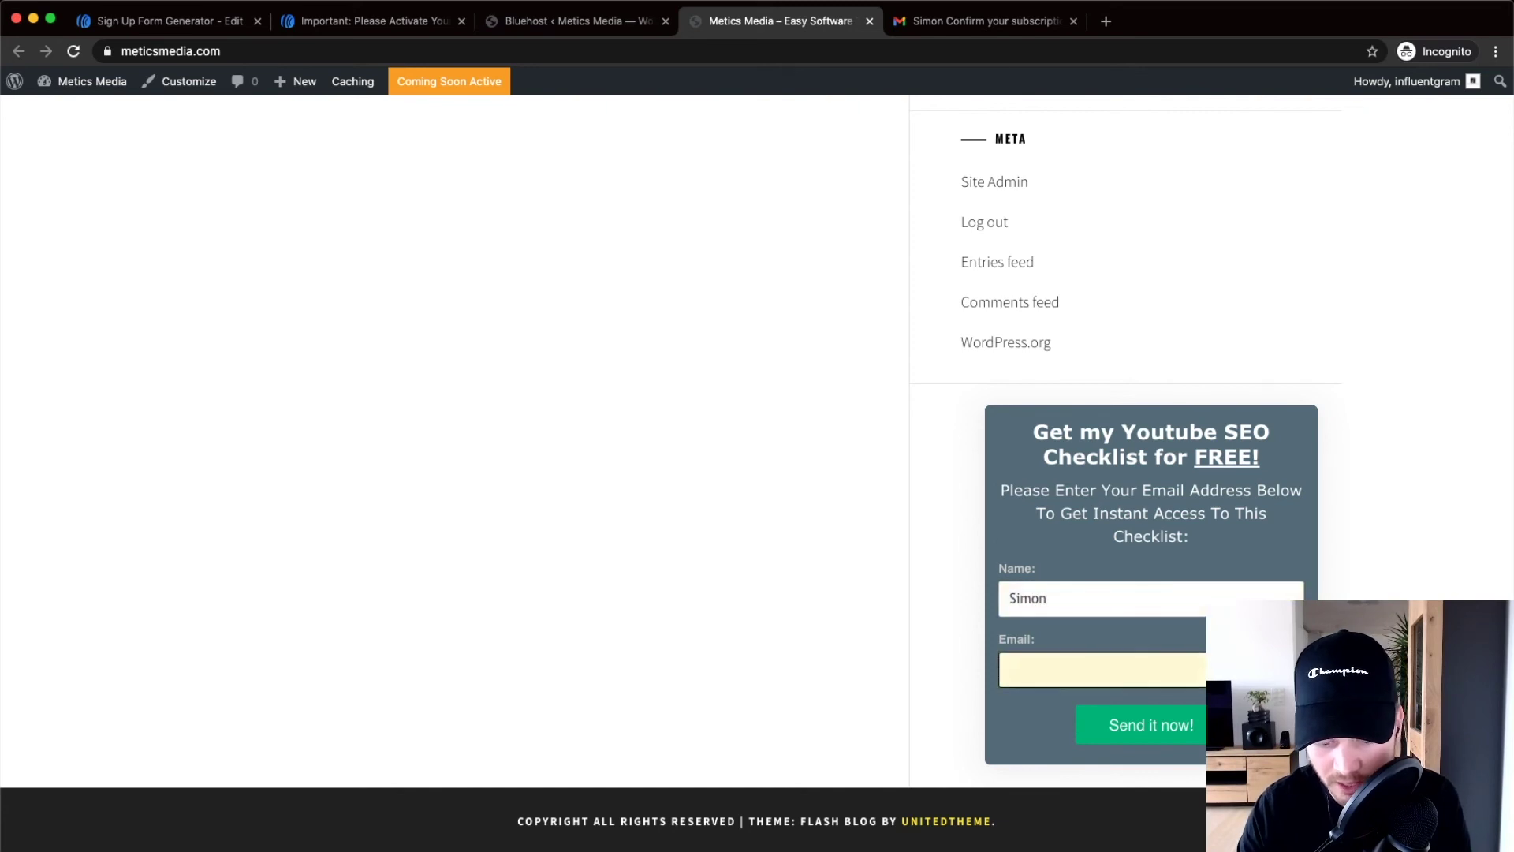
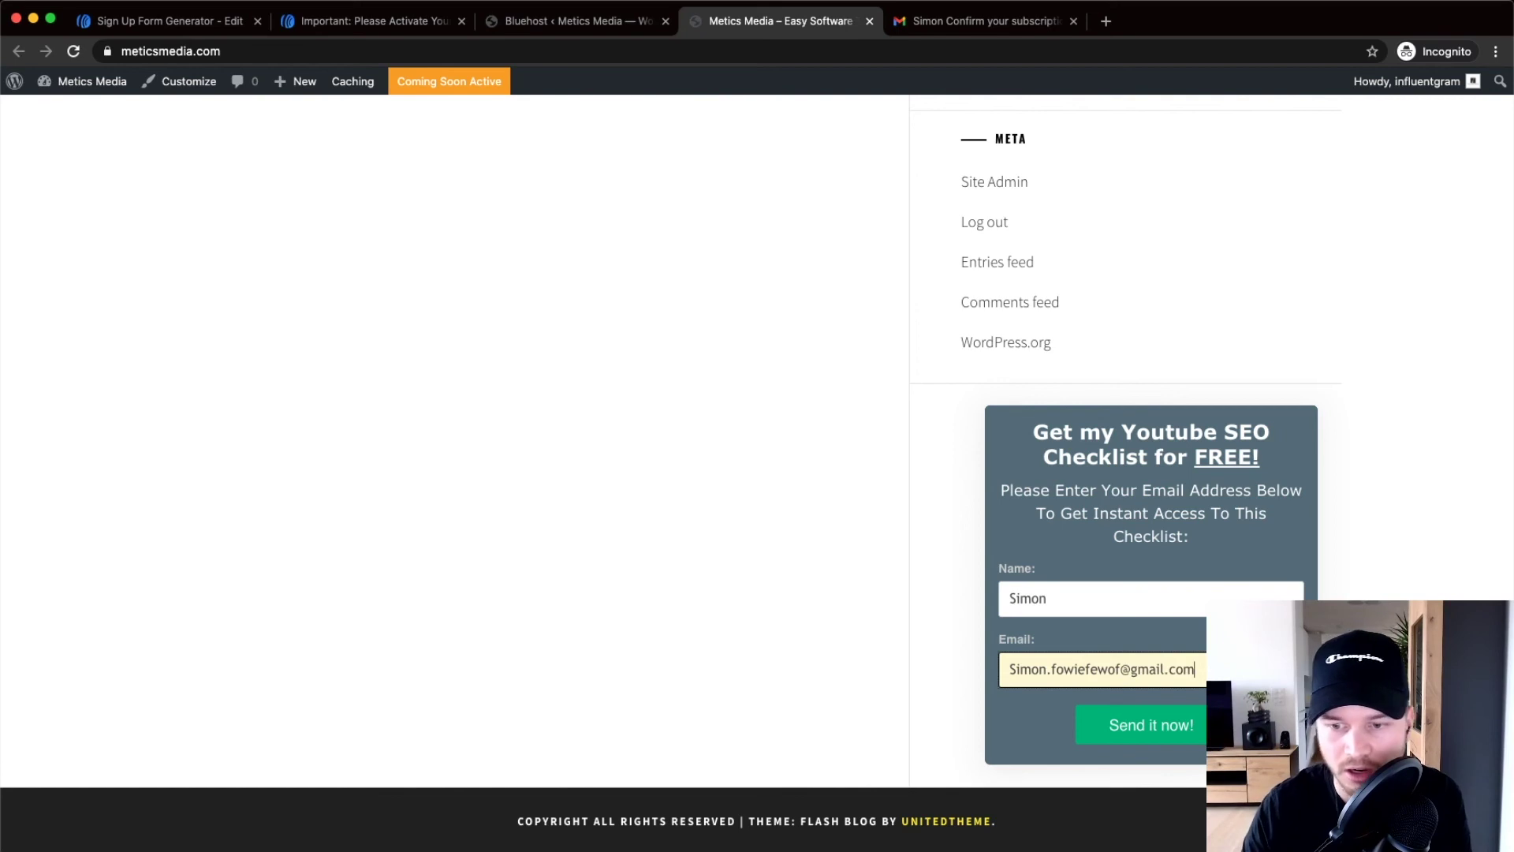
pyautogui.click(1131, 727)
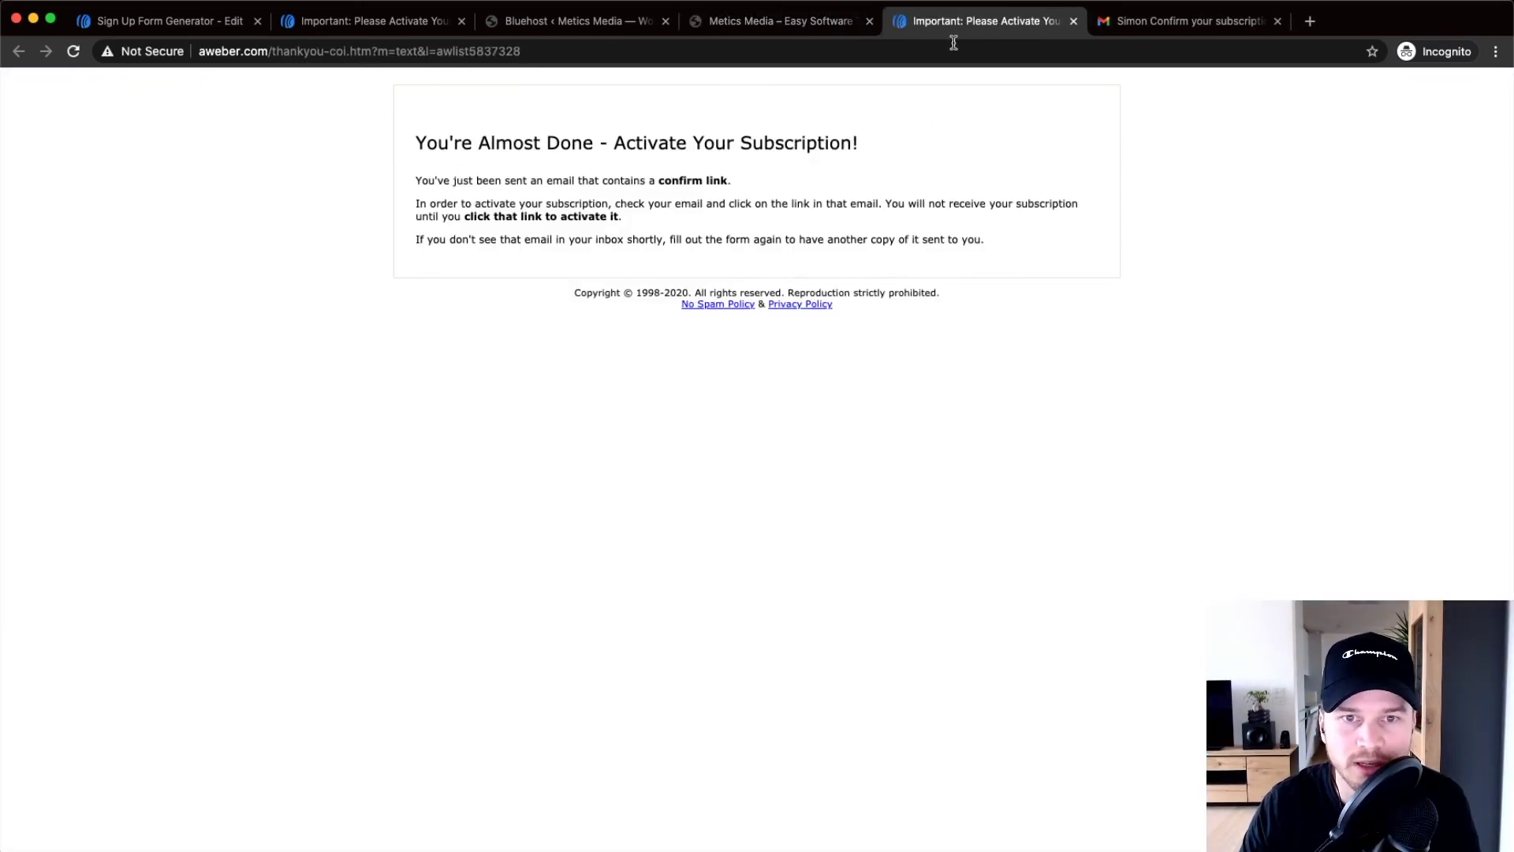
# Leave AWeber's Activate Your Subscription page and return to the live Metics Media site tab
pyautogui.scroll(3, 651, 175)
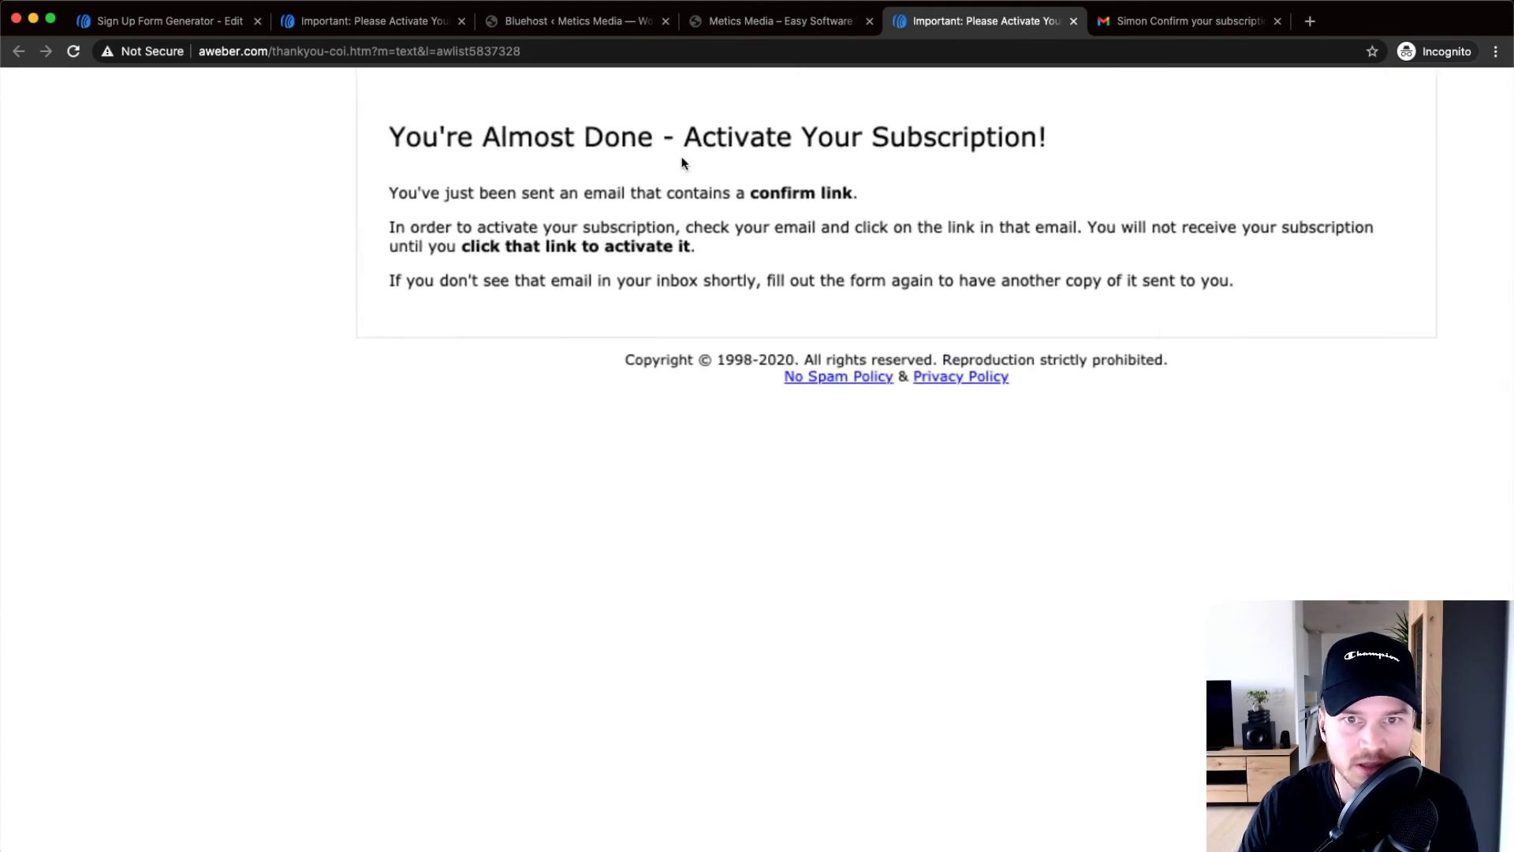
pyautogui.click(784, 23)
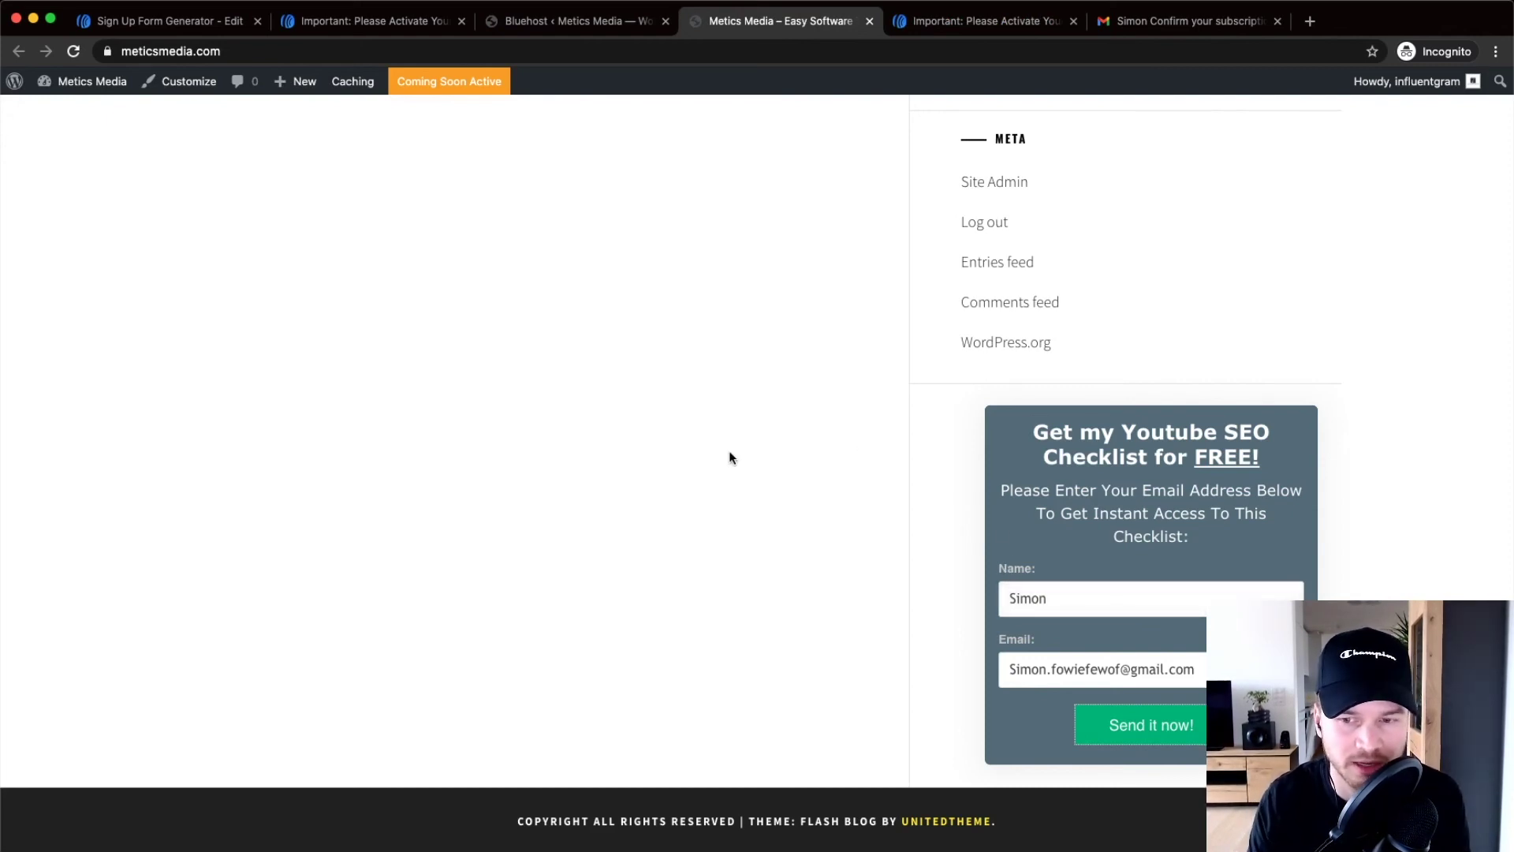
pyautogui.scroll(7, 736, 461)
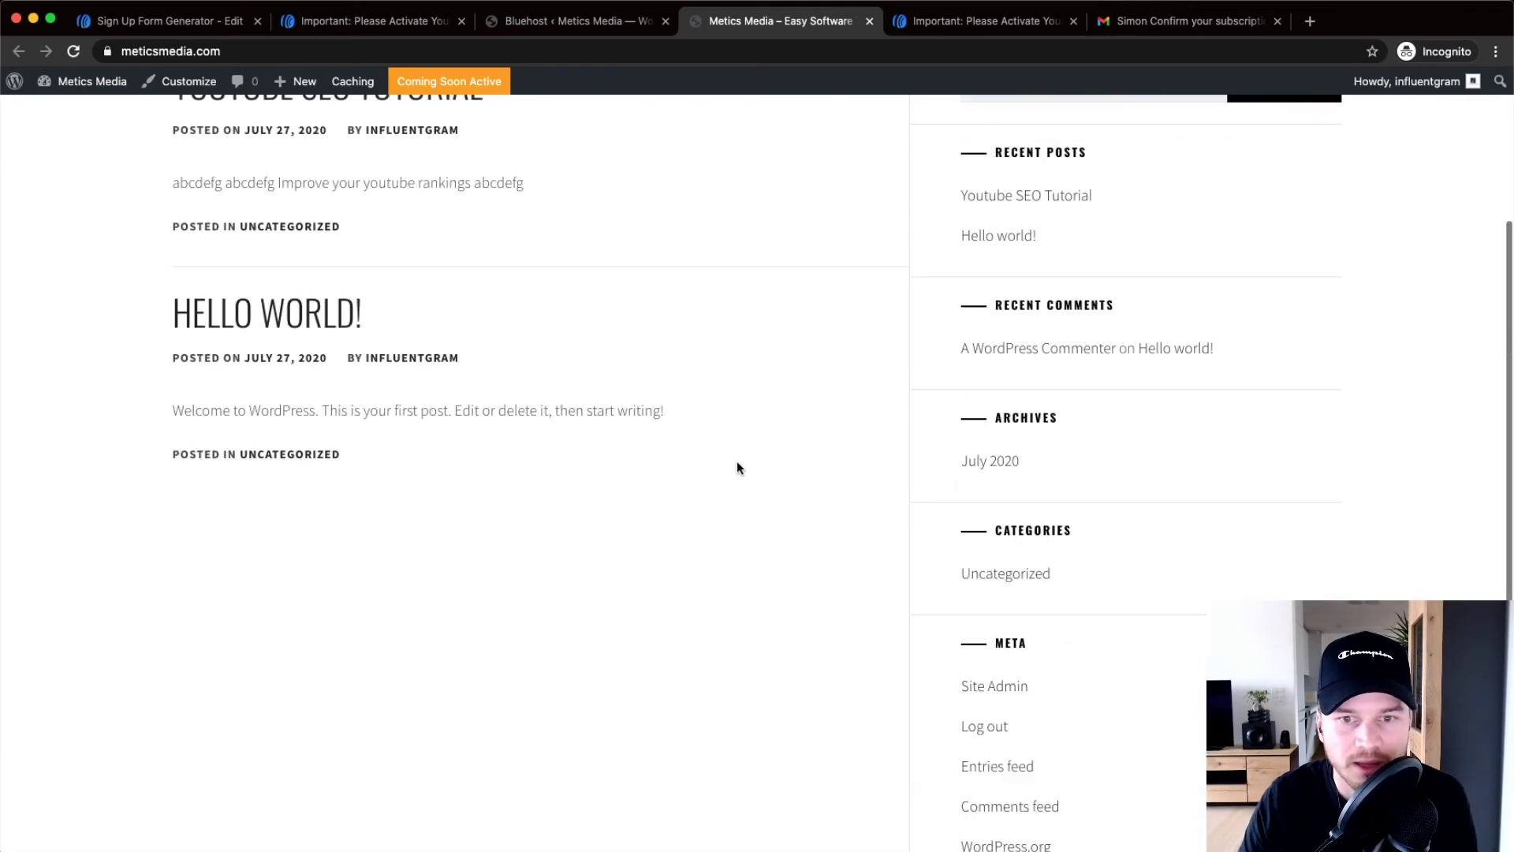
pyautogui.scroll(-4, 868, 486)
# In the WordPress admin, go to All Posts and open the Youtube SEO Tutorial post for editing
pyautogui.scroll(-3, 985, 491)
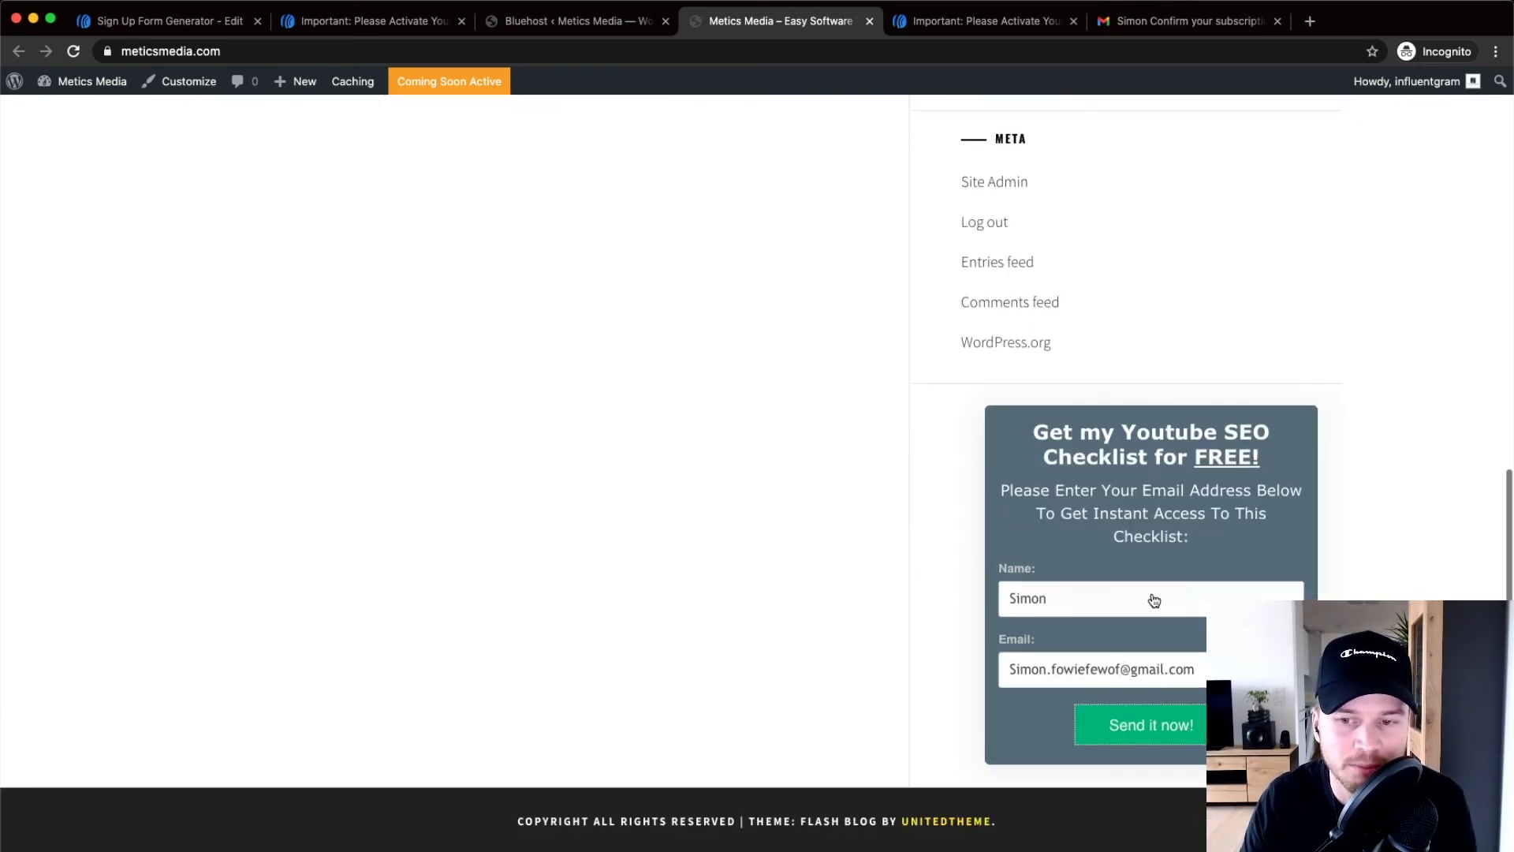
pyautogui.scroll(1, 1116, 541)
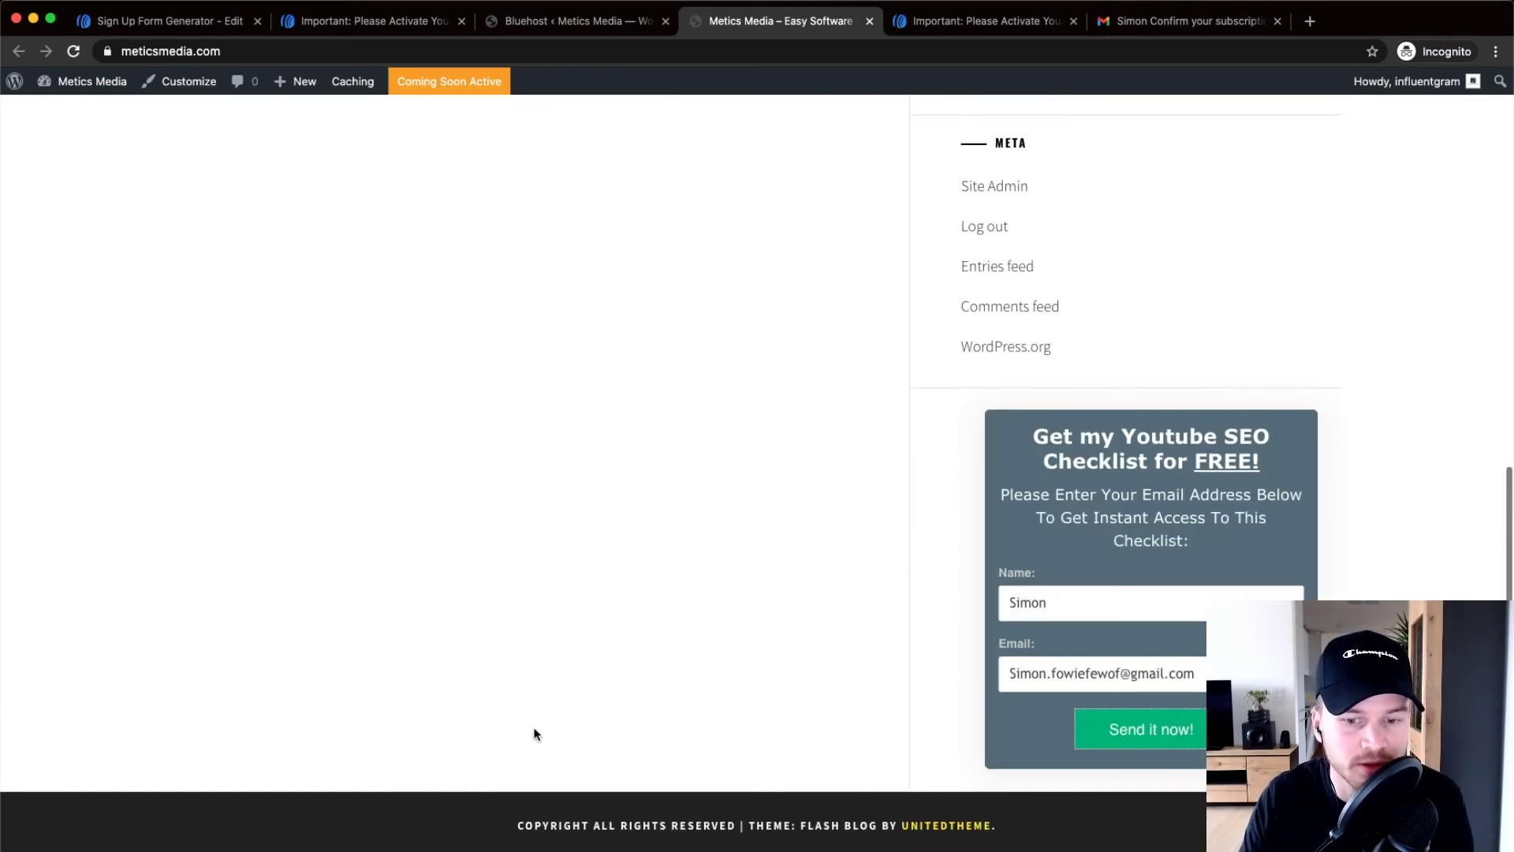
pyautogui.scroll(10, 535, 734)
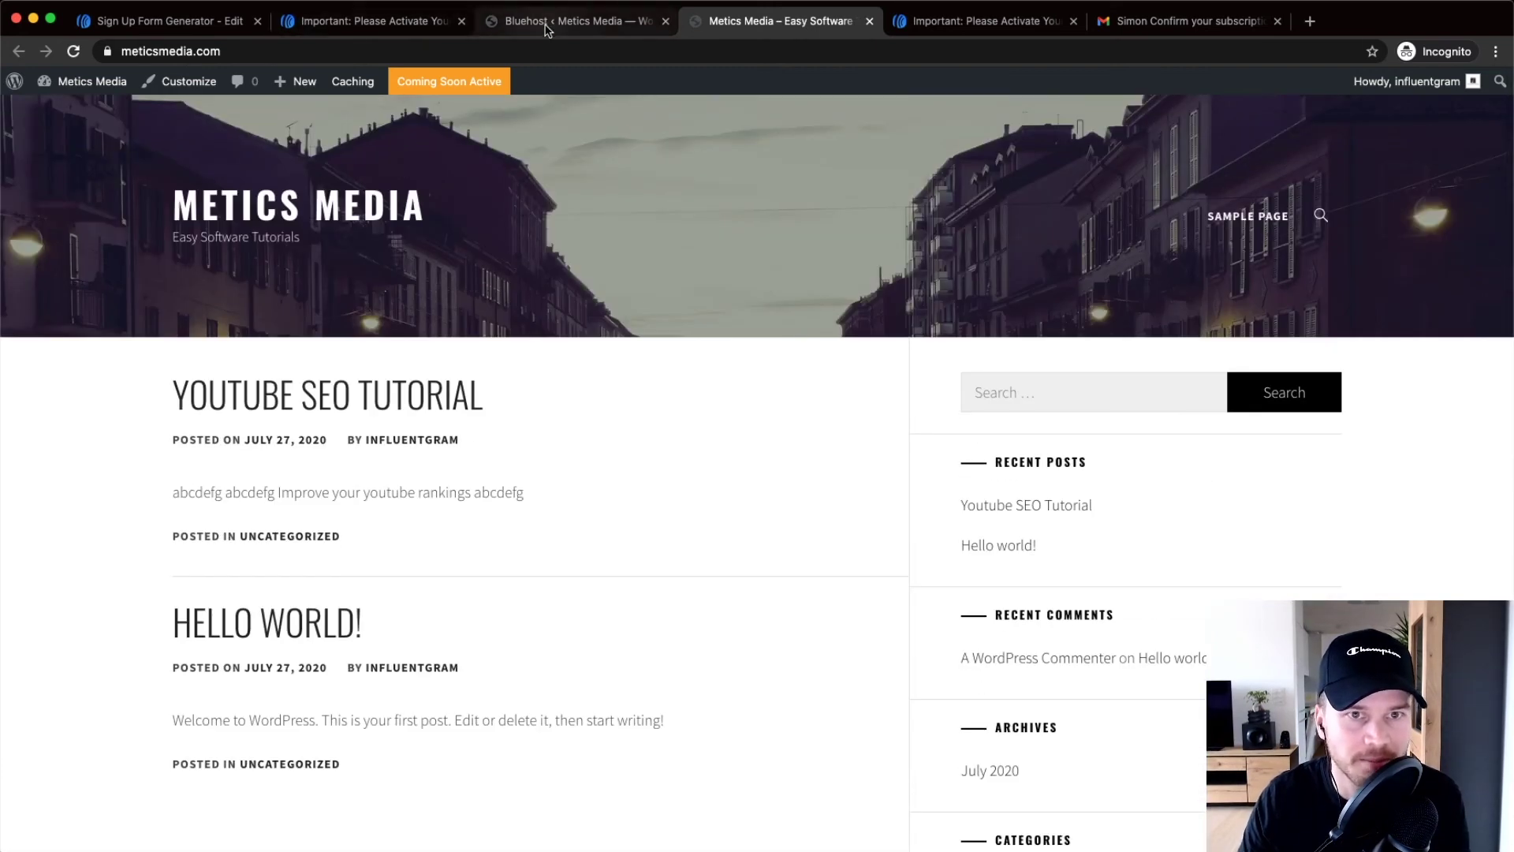
pyautogui.click(547, 25)
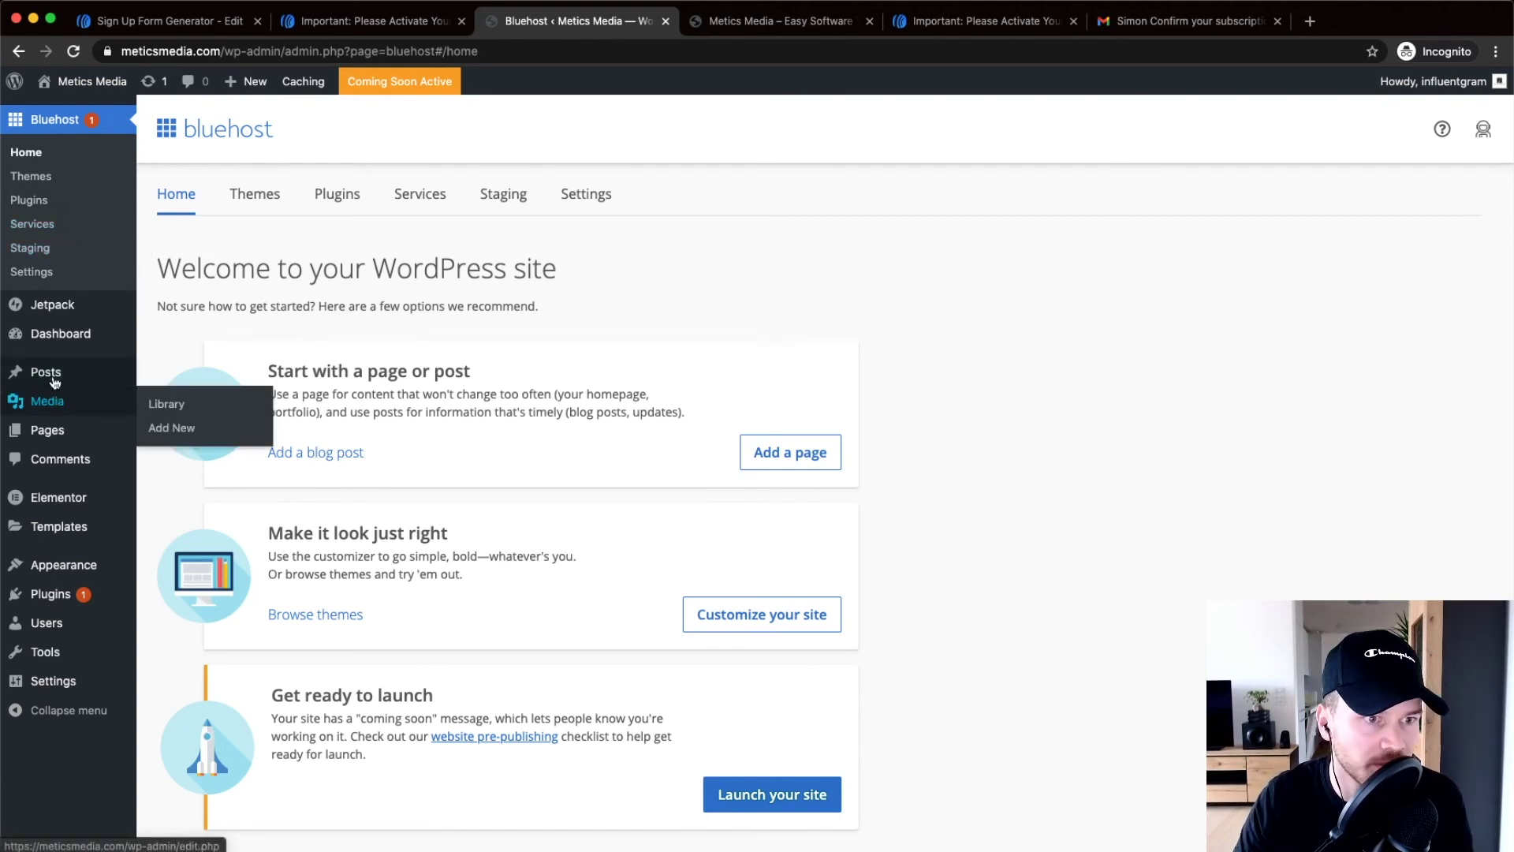
pyautogui.click(170, 375)
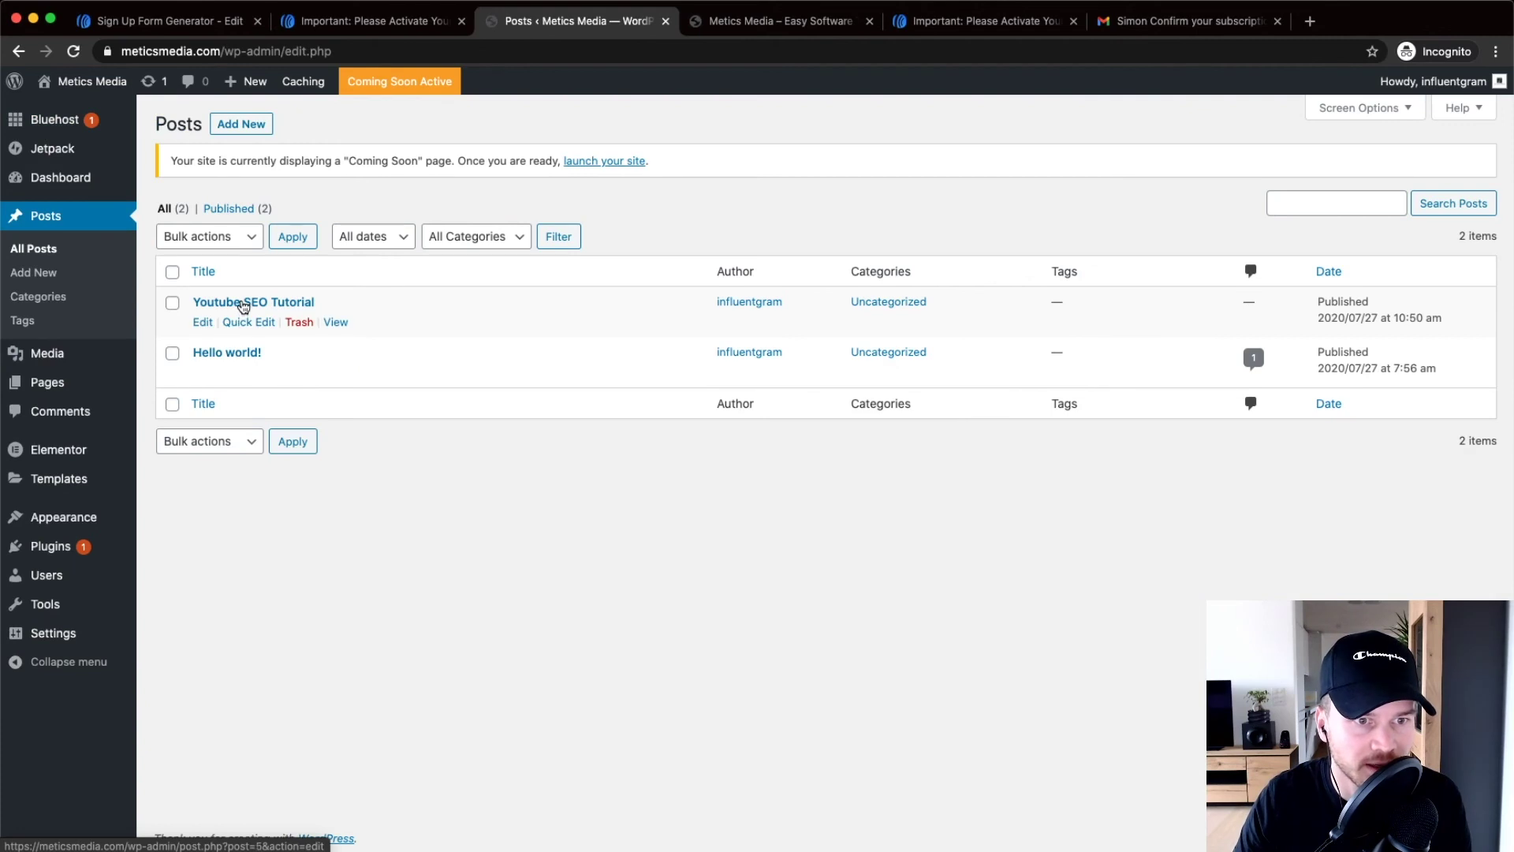
pyautogui.click(243, 304)
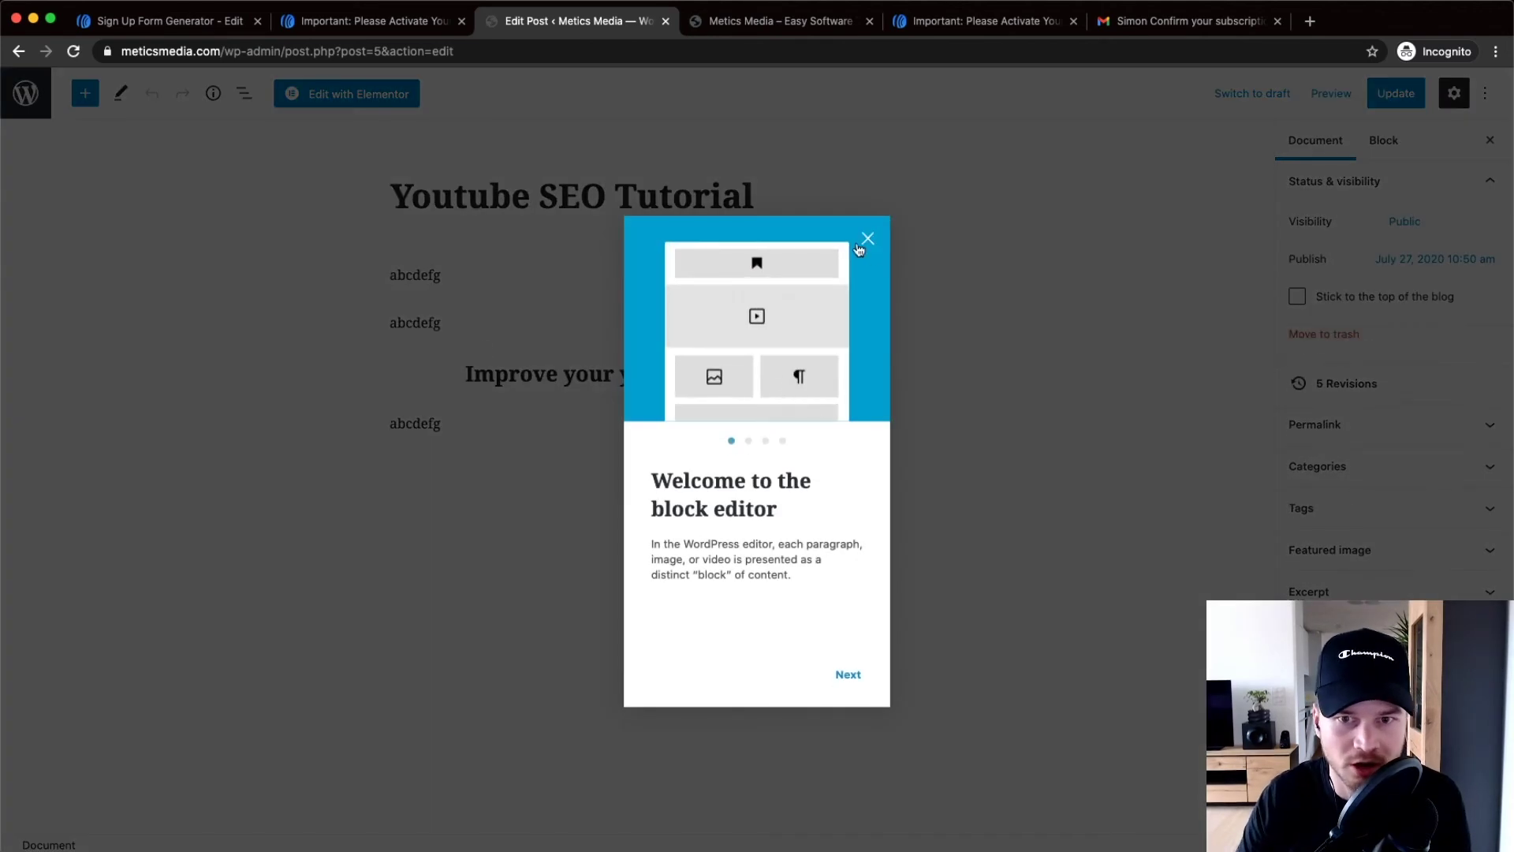
# Dismiss the welcome guide, add a '999' paragraph below the last abcdefg paragraph, and open More tools
pyautogui.click(862, 247)
pyautogui.click(505, 418)
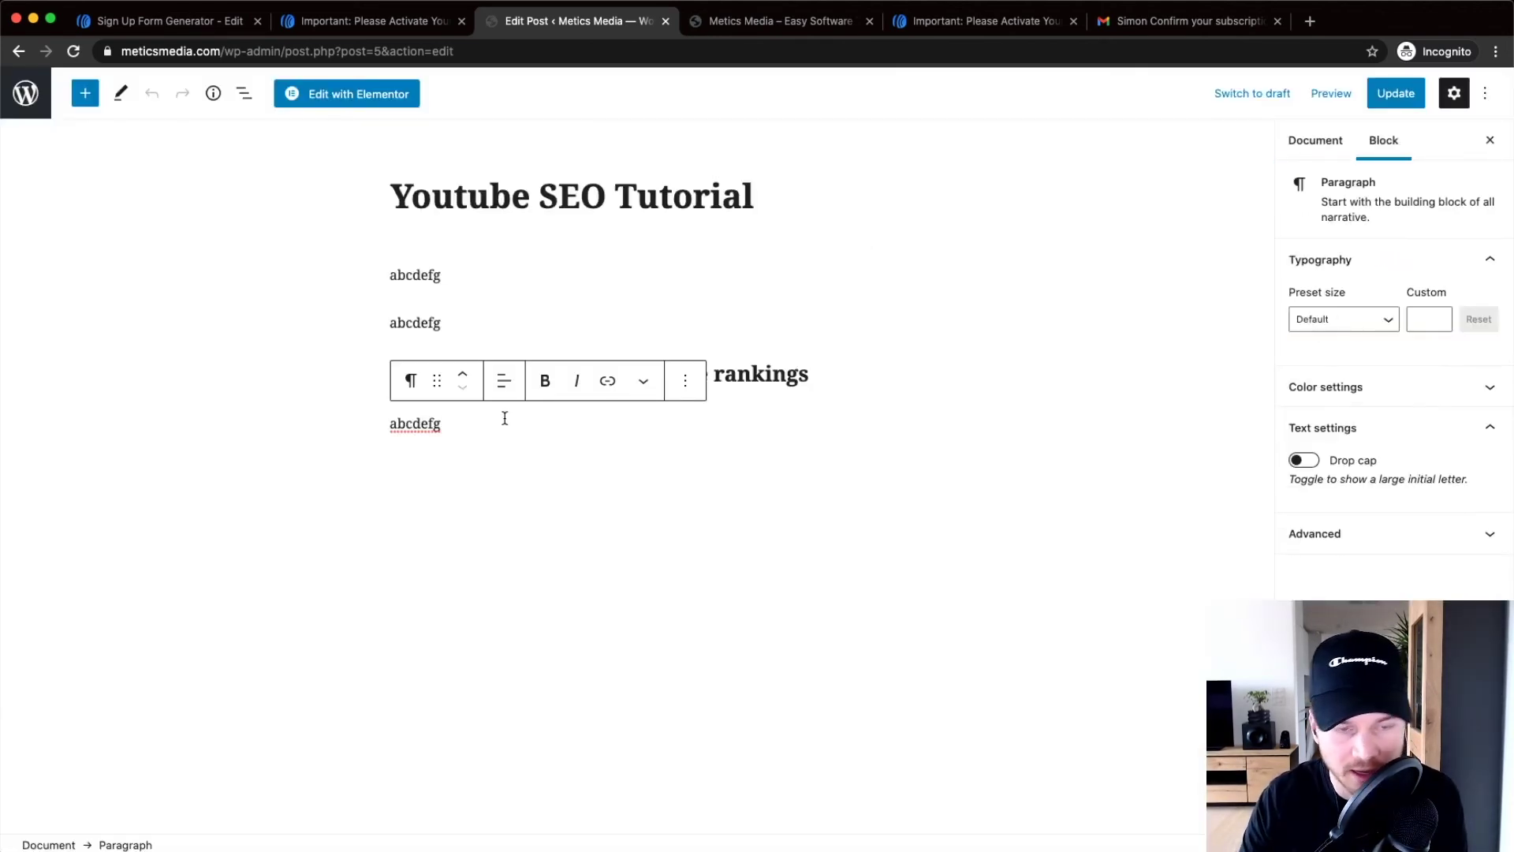
pyautogui.press('Return')
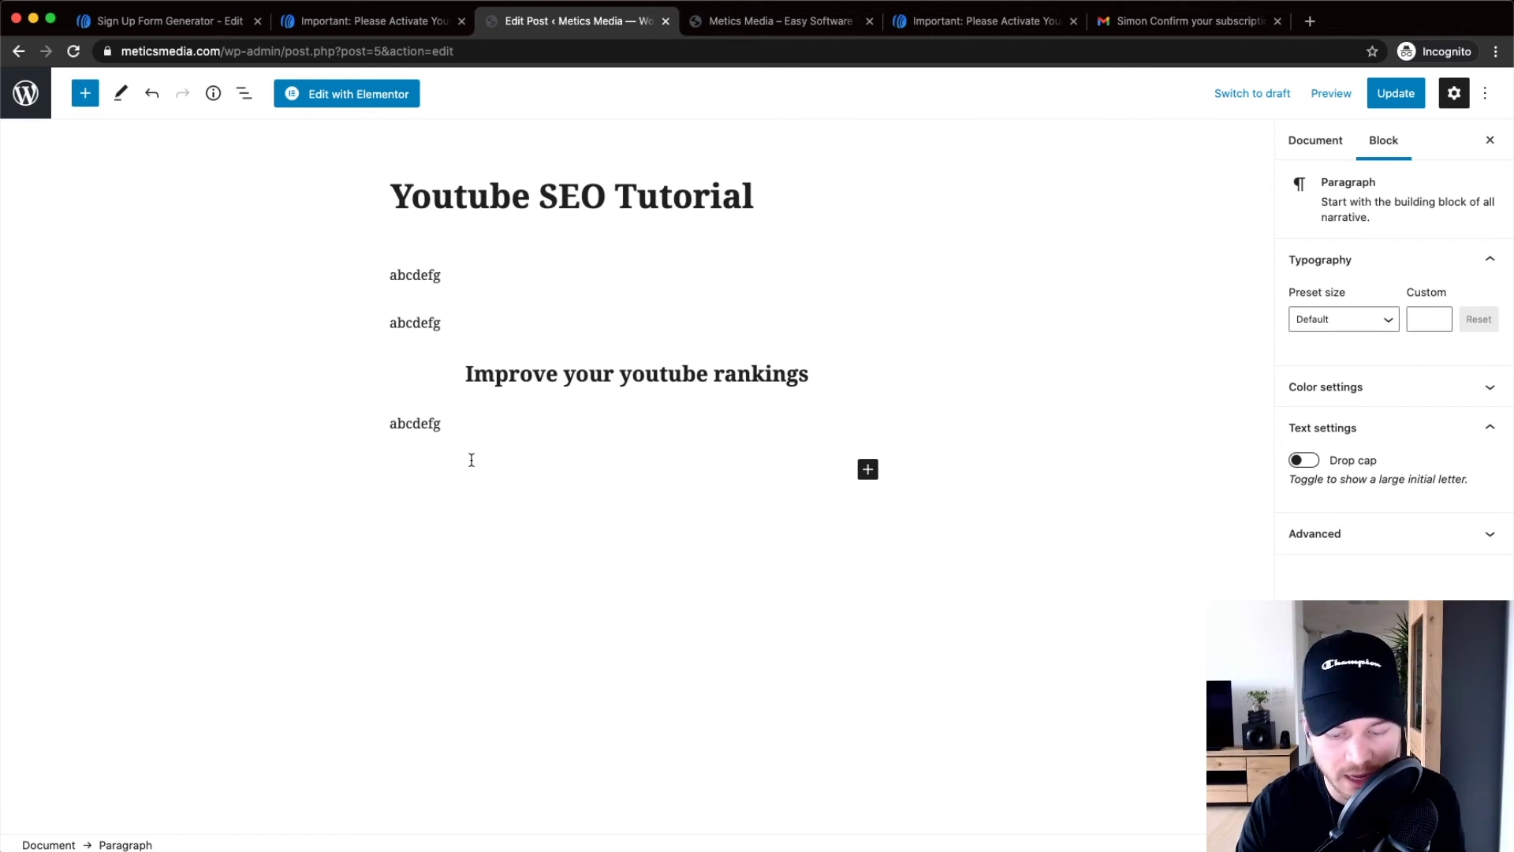
pyautogui.write('999')
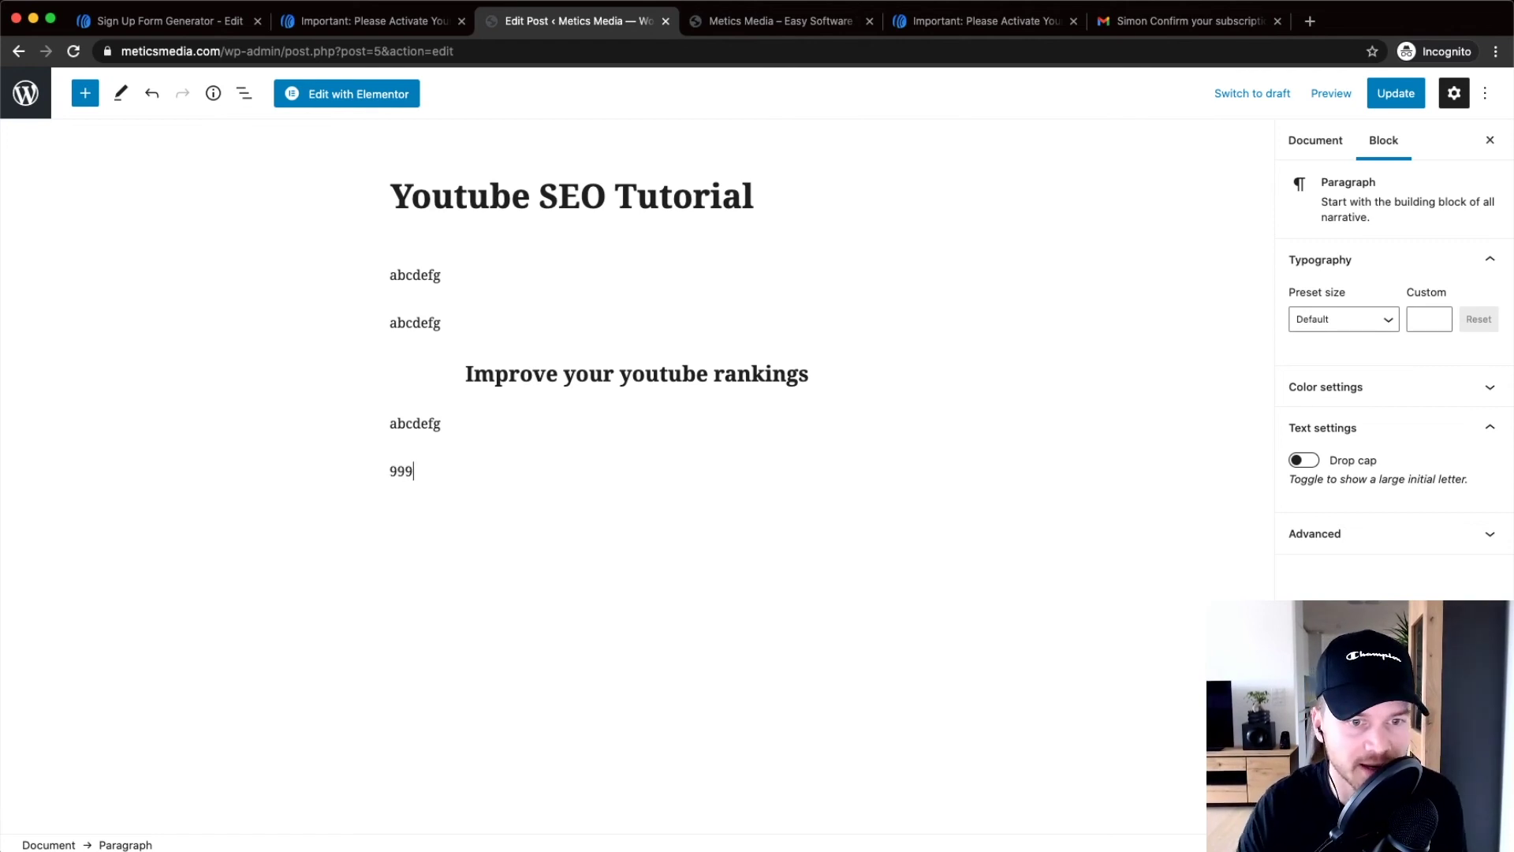
pyautogui.scroll(5, 373, 467)
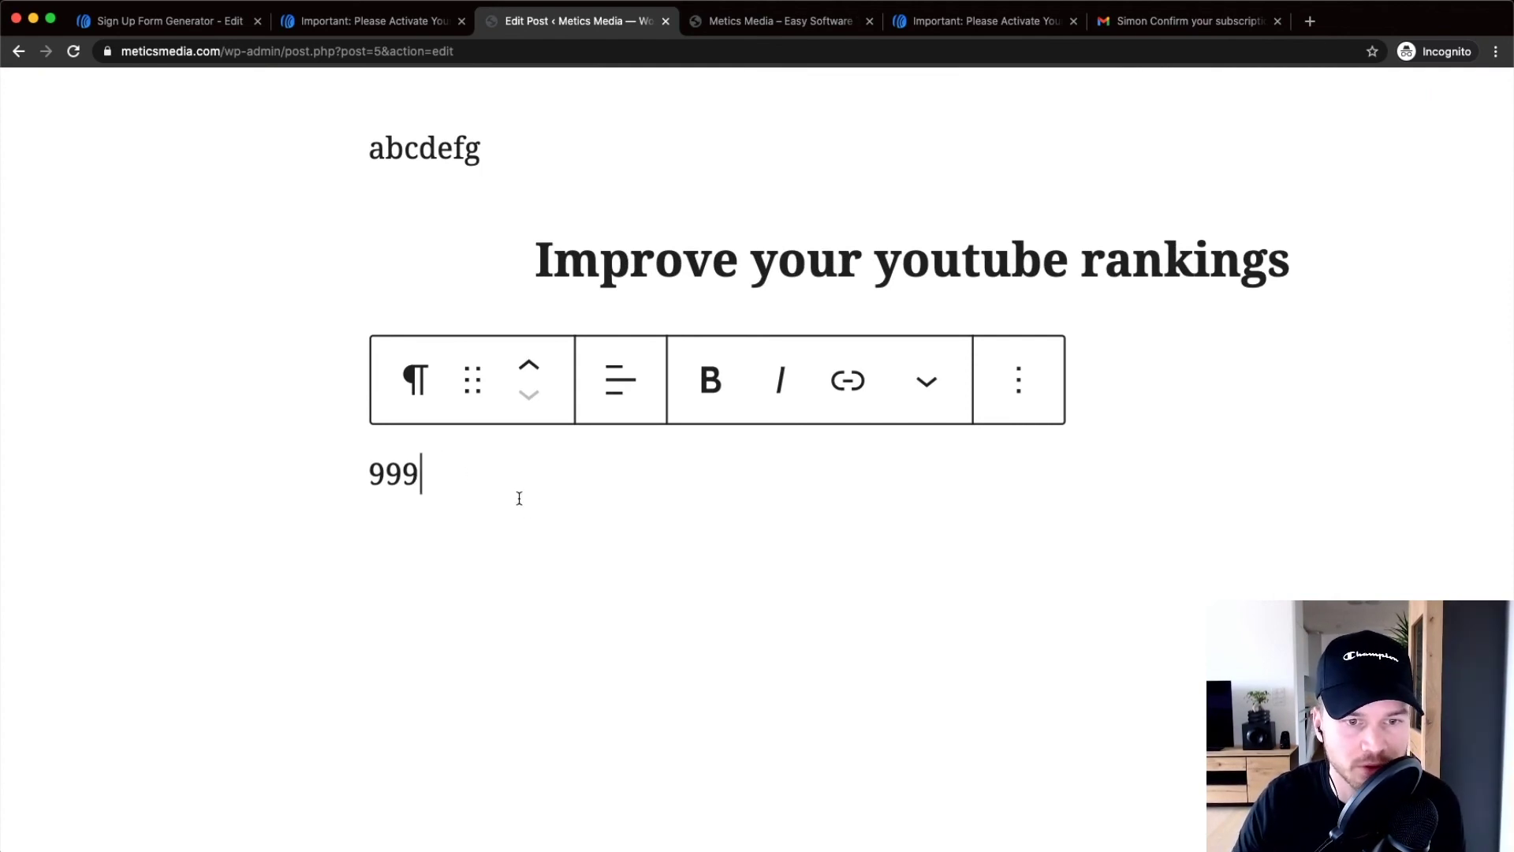
pyautogui.scroll(-5, 527, 510)
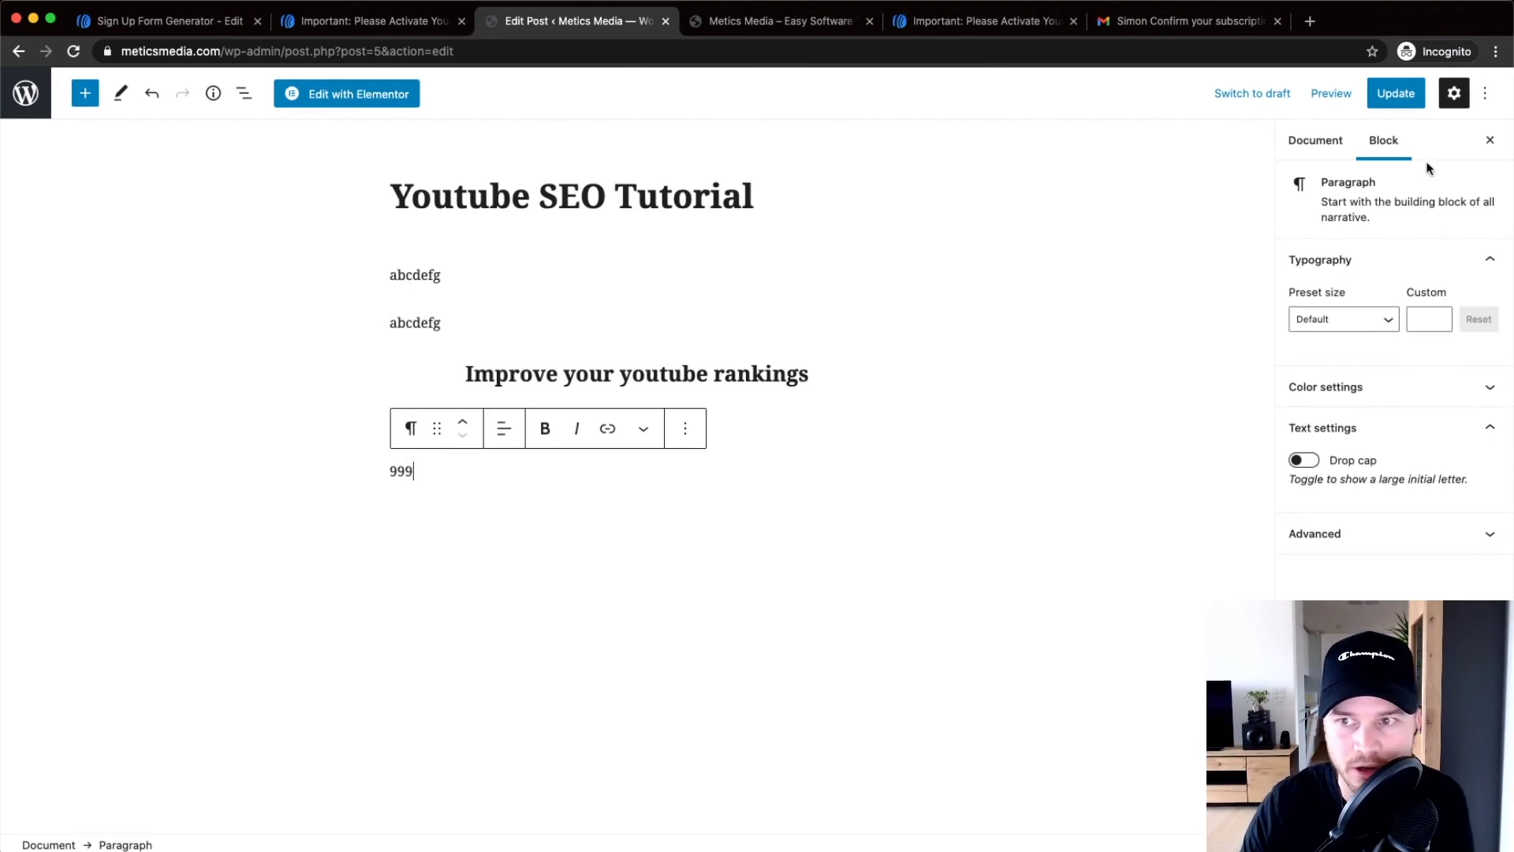
pyautogui.click(1485, 93)
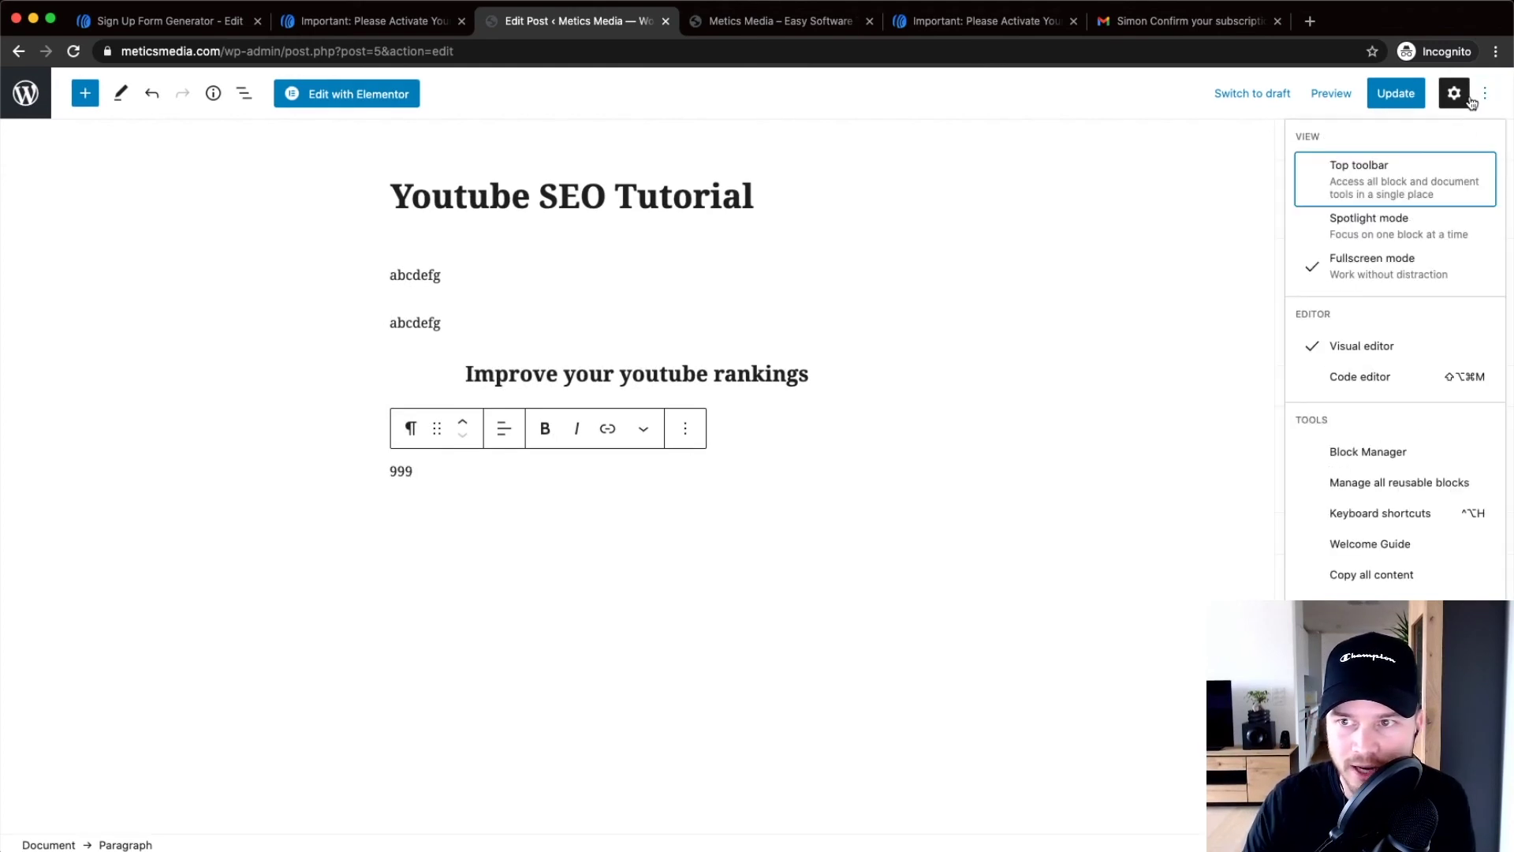
pyautogui.scroll(3, 1370, 381)
# Switch the post to the code editor and select the 999 placeholder text
pyautogui.click(1370, 379)
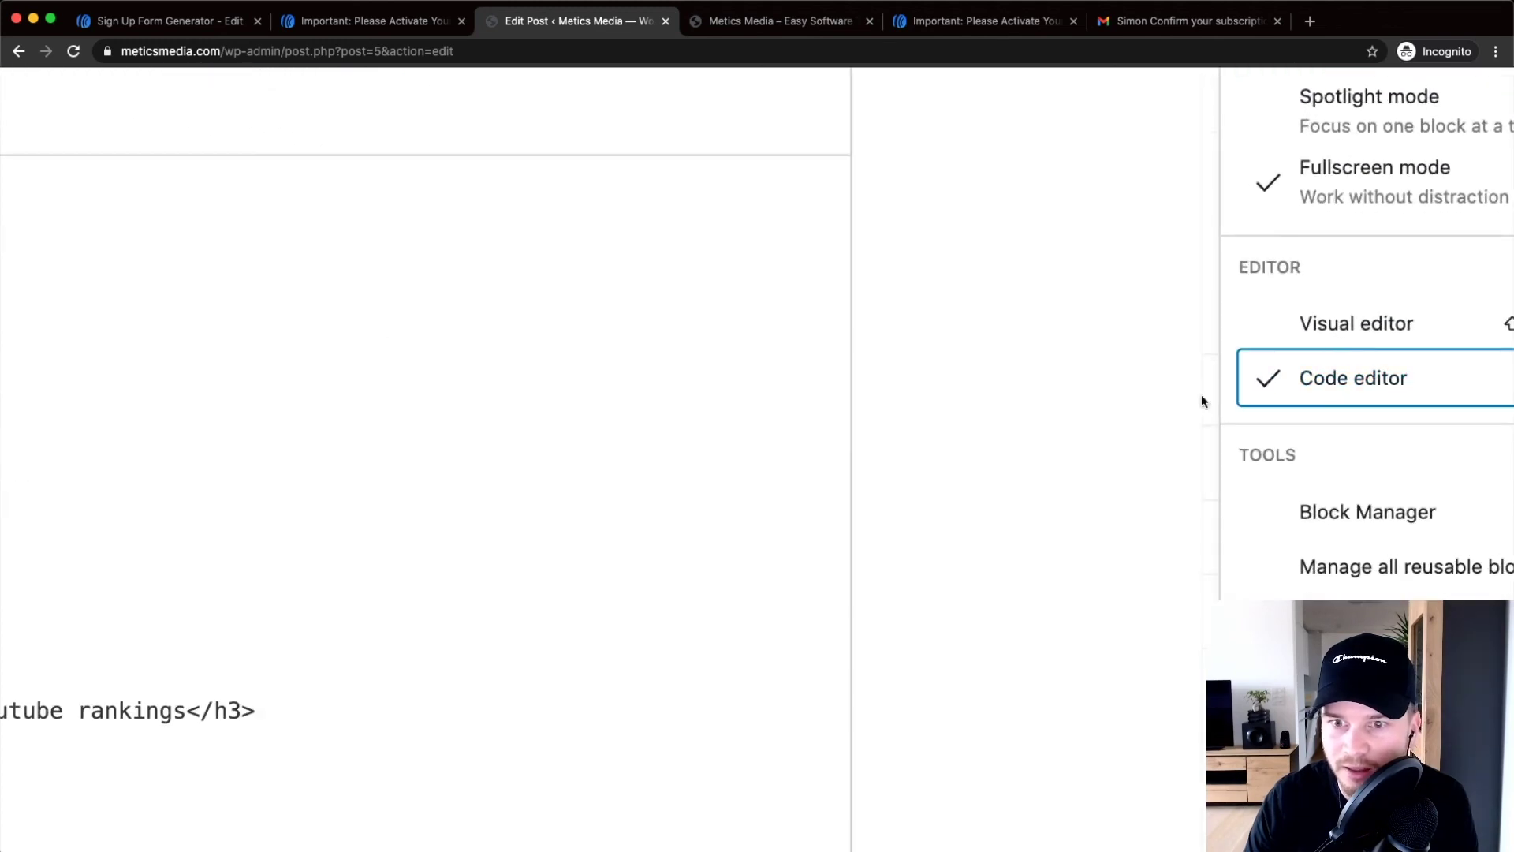
pyautogui.scroll(-3, 1201, 395)
pyautogui.scroll(-1, 239, 420)
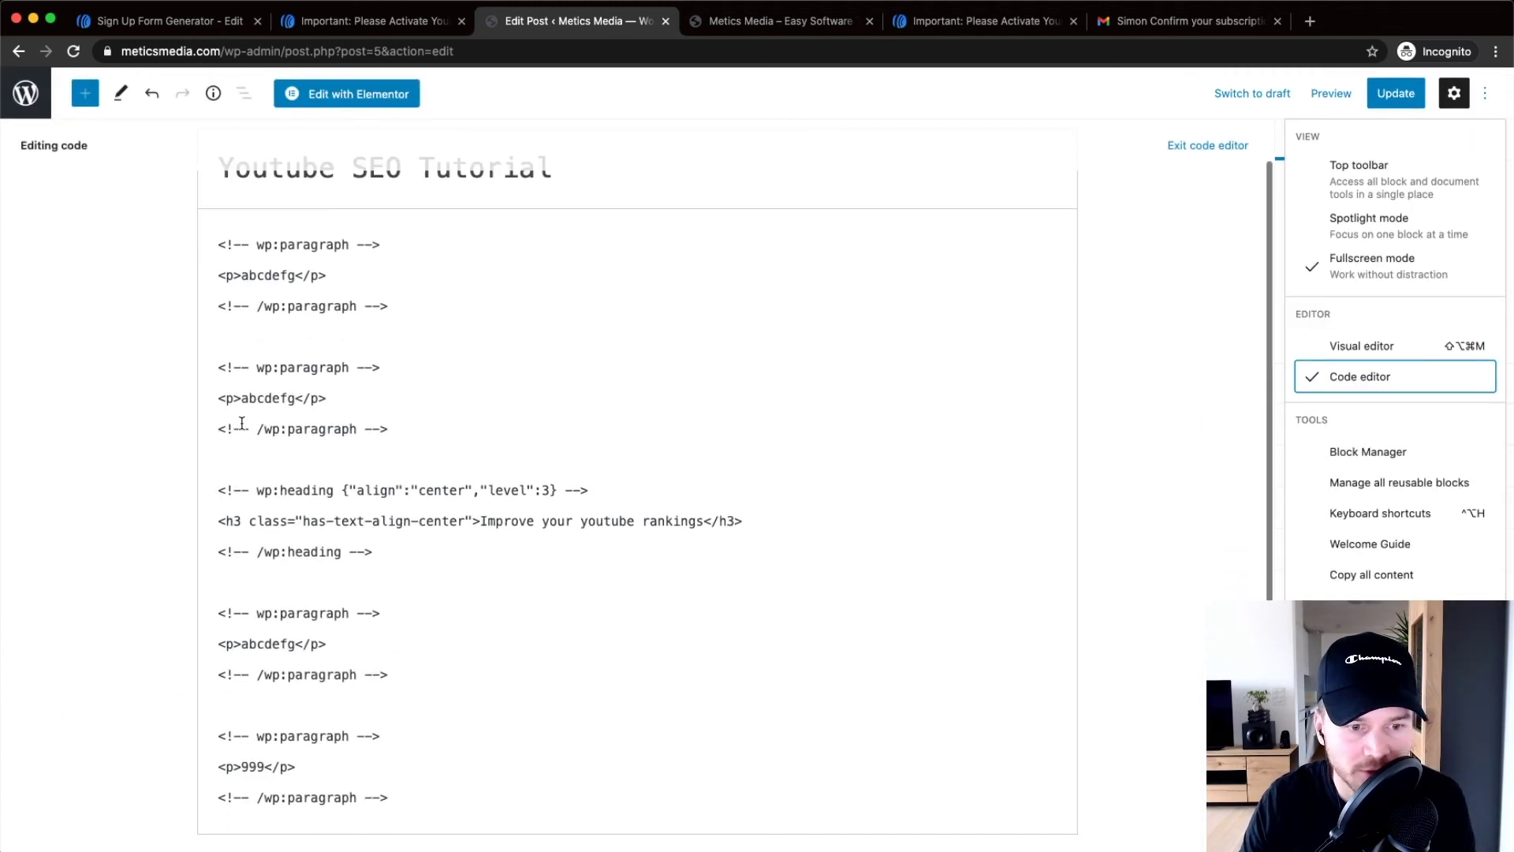
pyautogui.scroll(3, 243, 746)
pyautogui.scroll(-5, 270, 703)
pyautogui.hscroll(-2, 258, 585)
pyautogui.moveTo(258, 585); pyautogui.dragTo(325, 588)
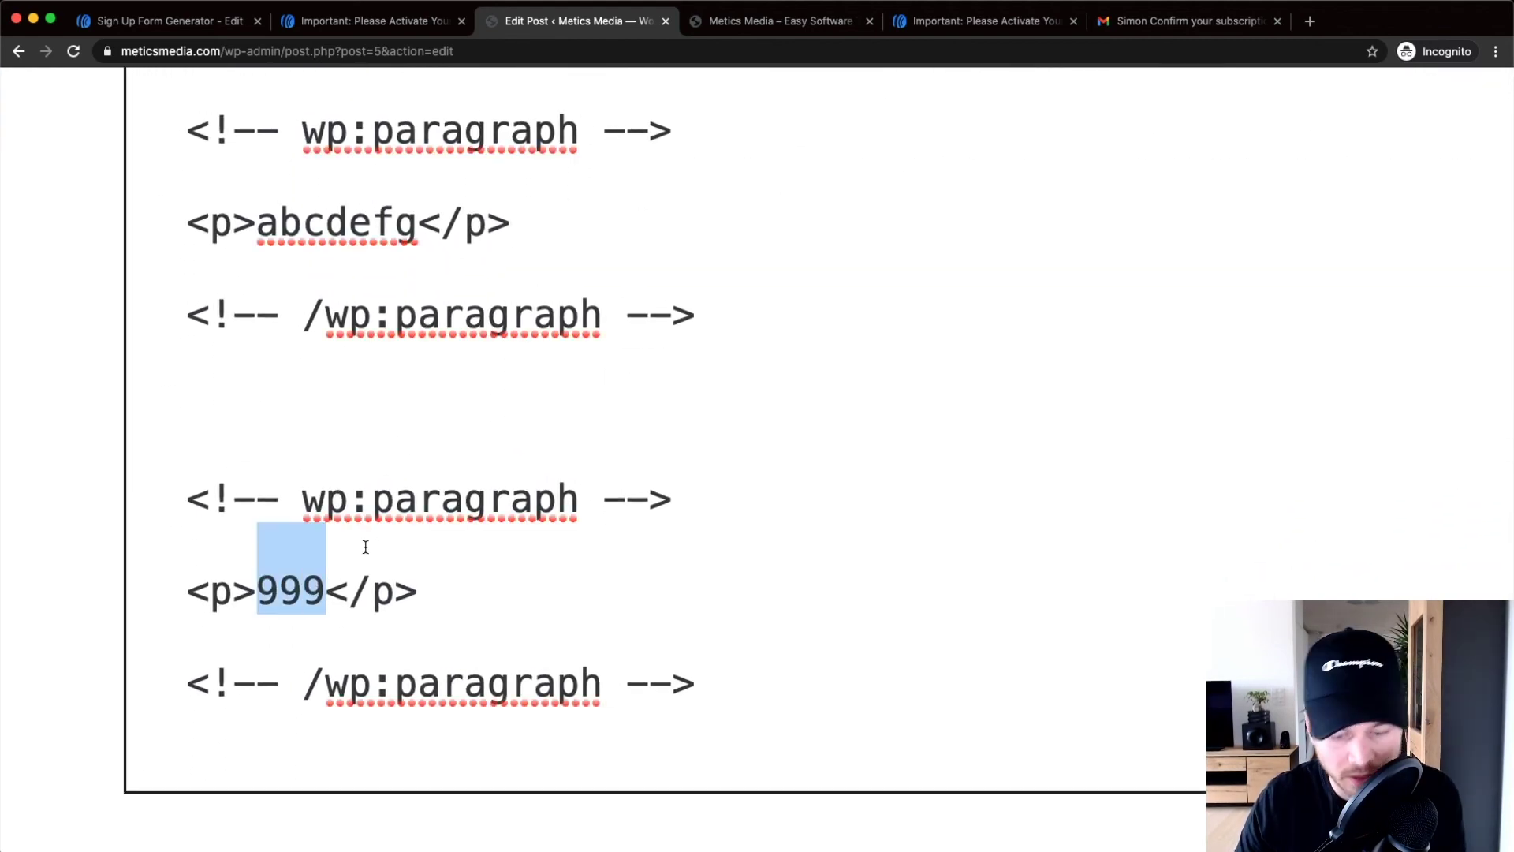
# Copy the AWeber form's JavaScript embed snippet and paste it over 999 in the post code
pyautogui.click(182, 24)
pyautogui.rightClick(356, 473)
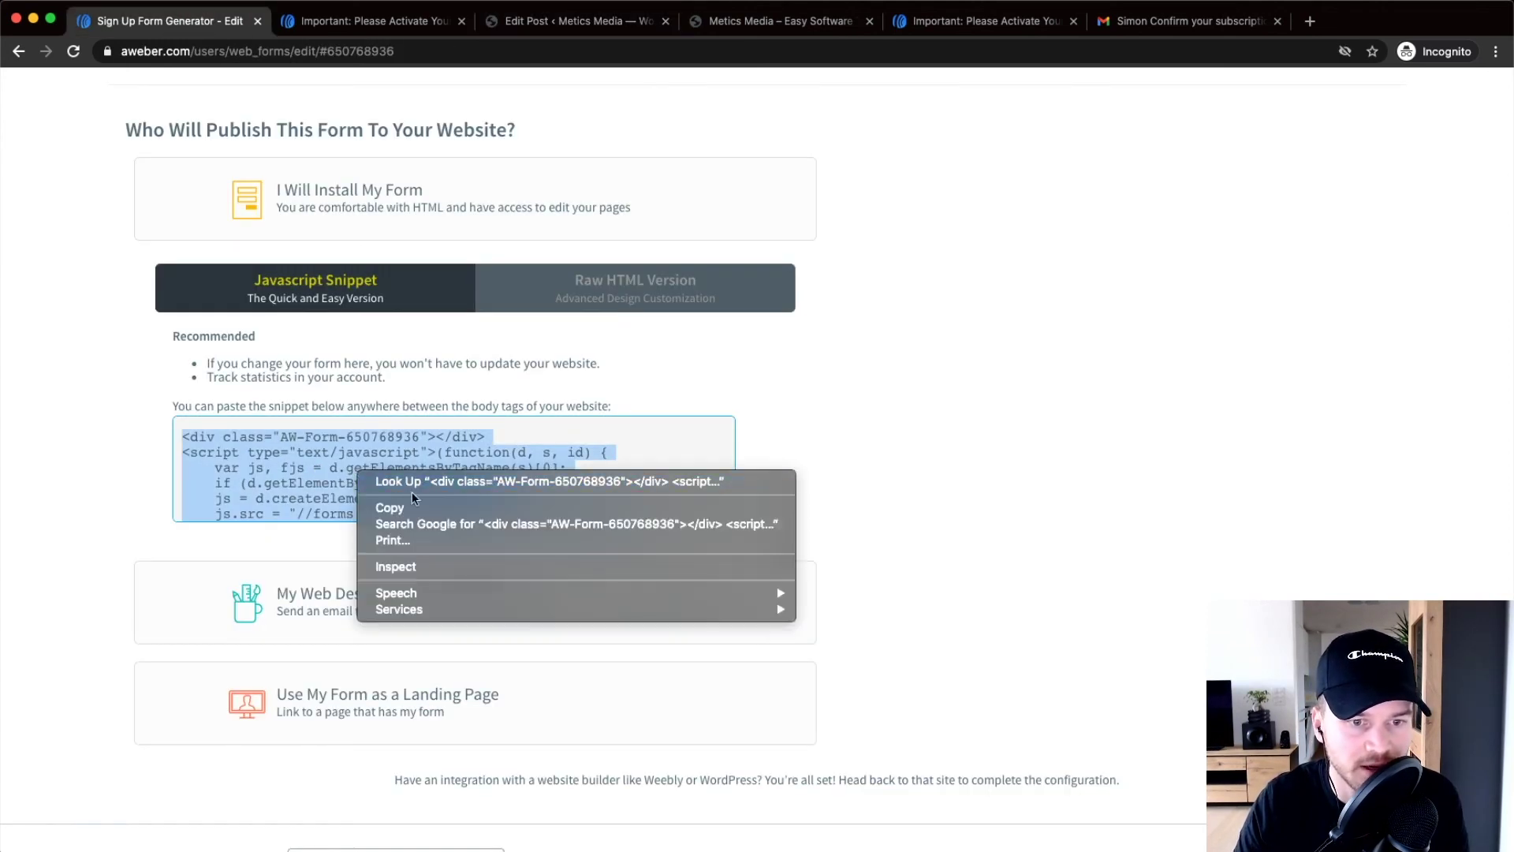
pyautogui.click(404, 508)
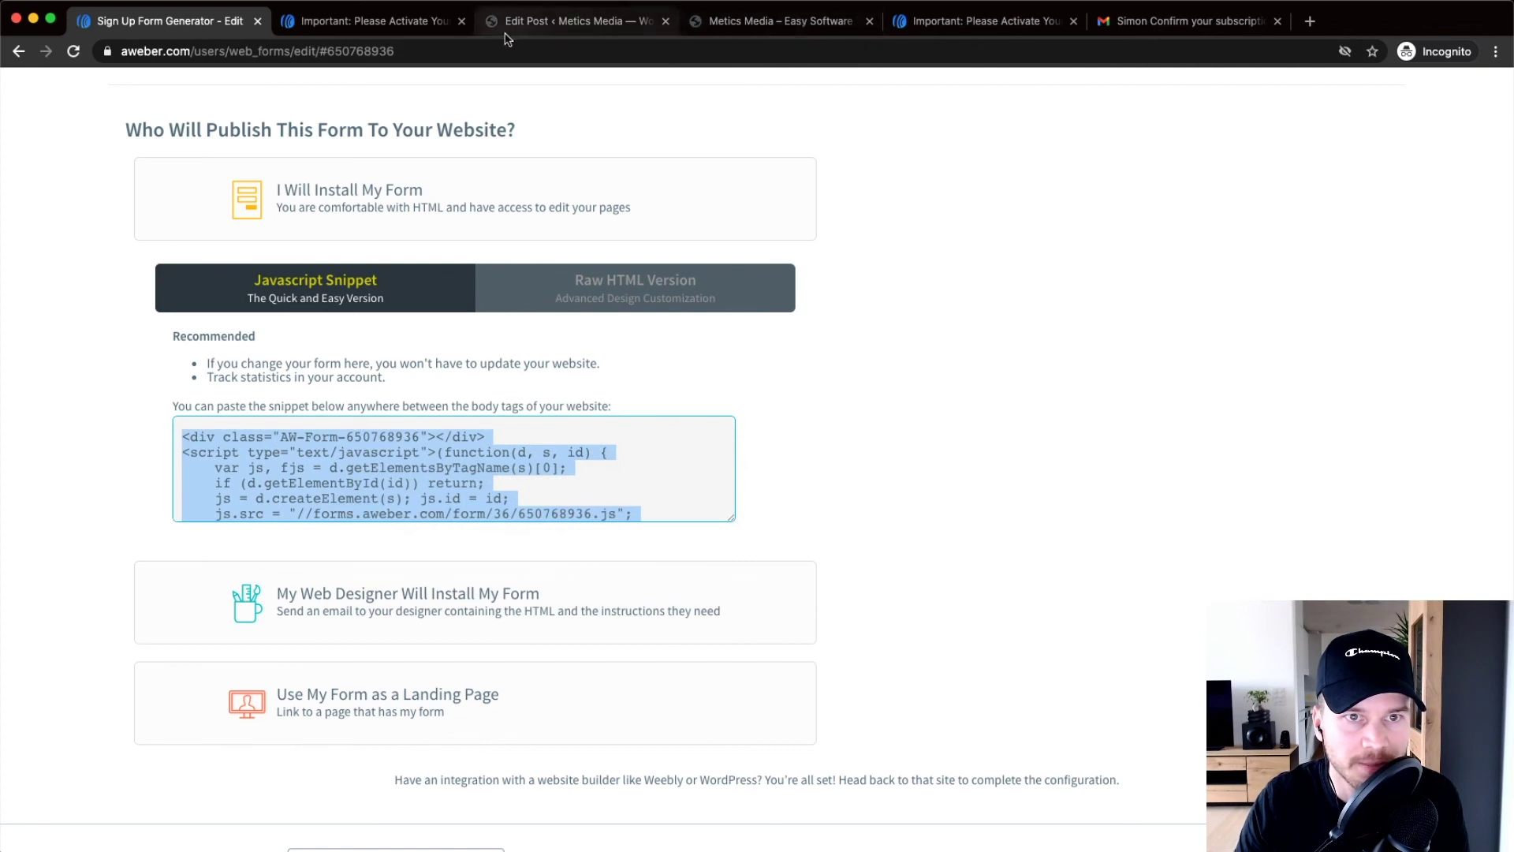
pyautogui.click(751, 30)
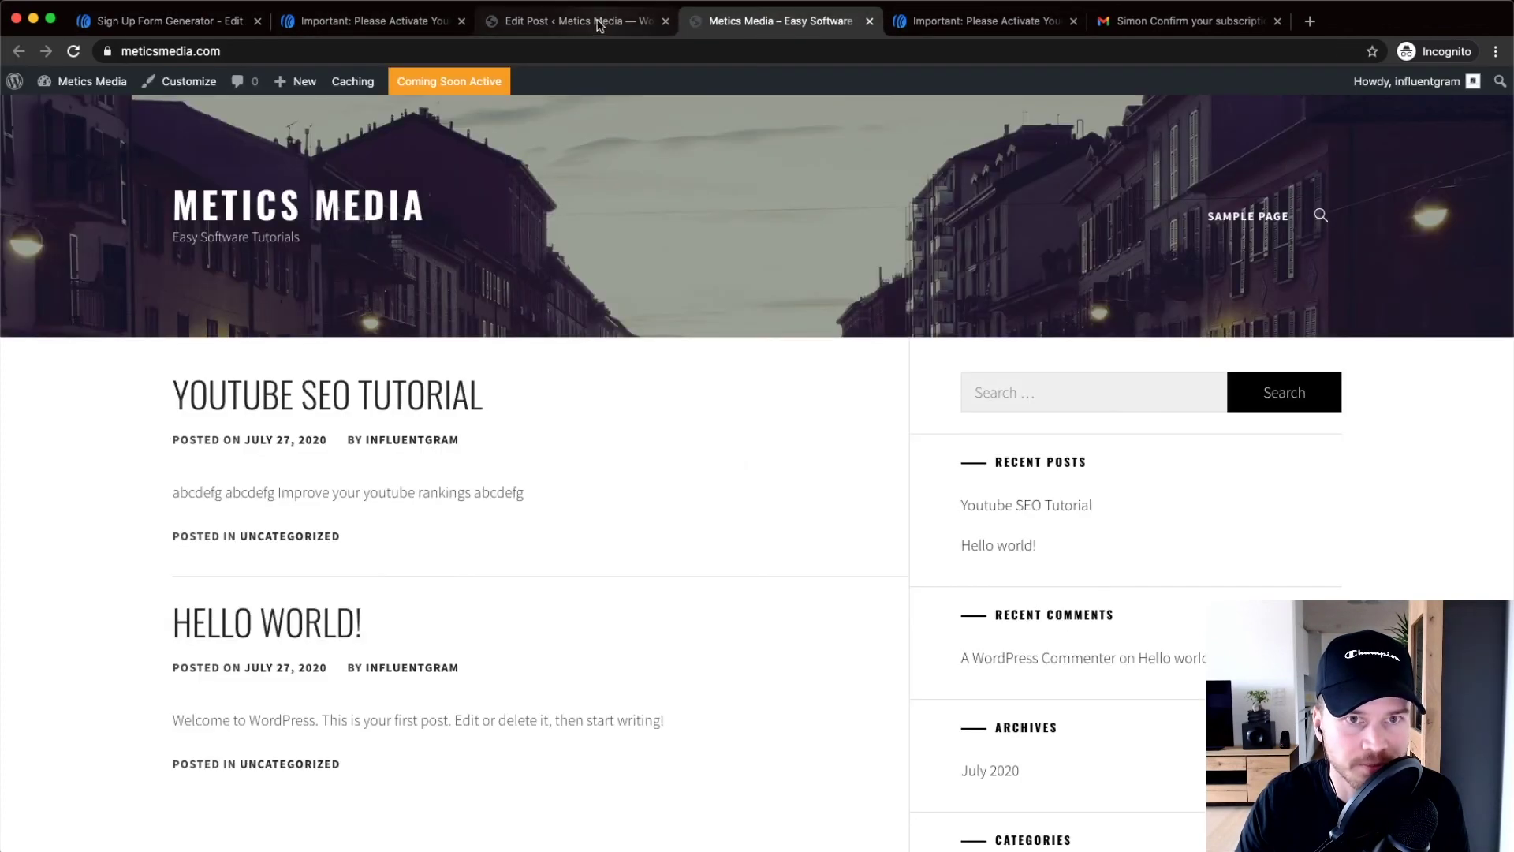
pyautogui.click(583, 23)
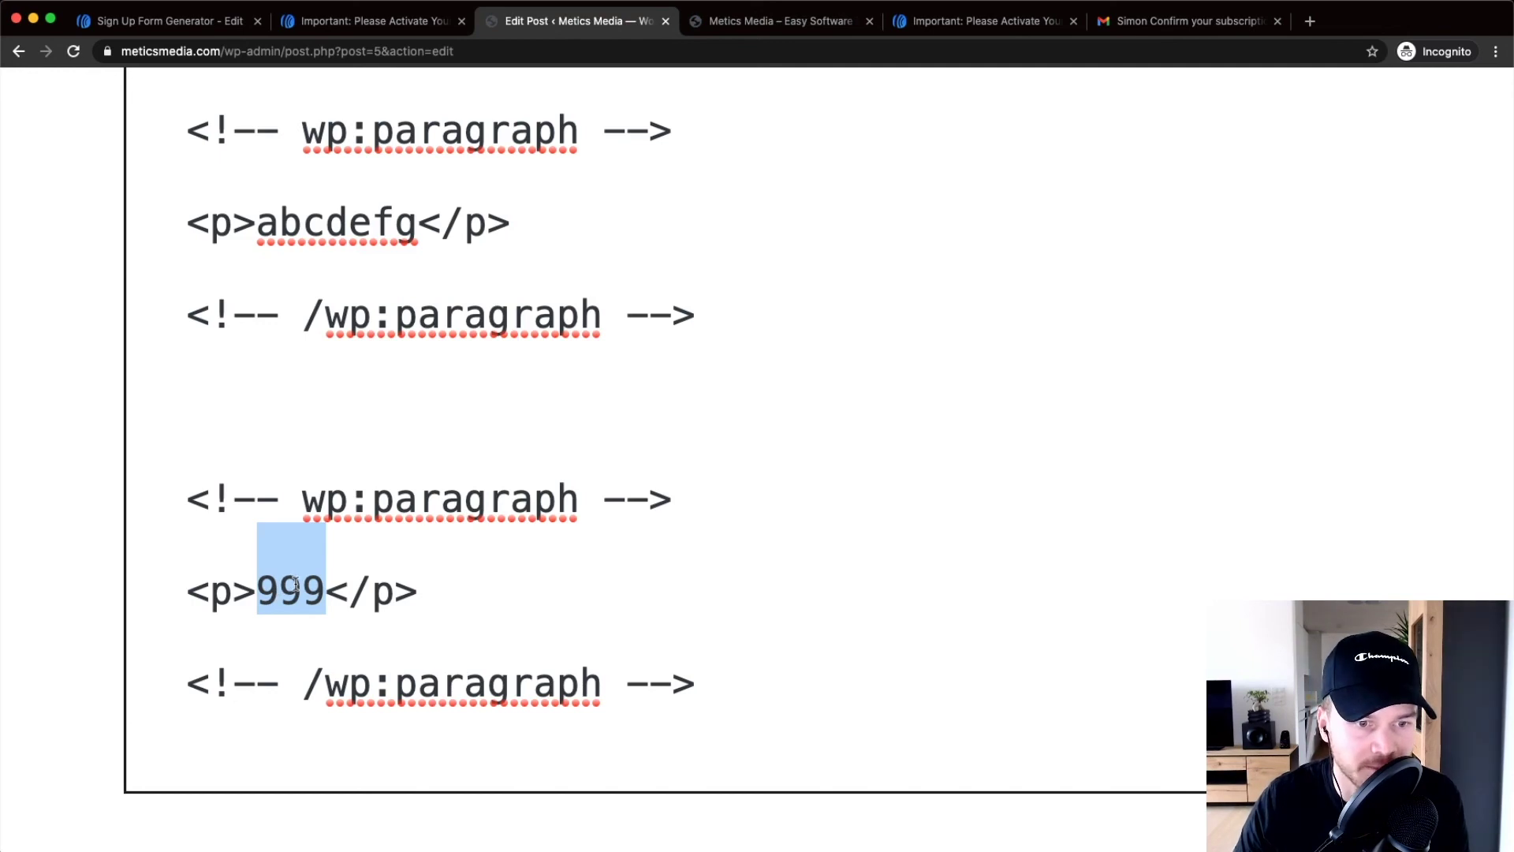
pyautogui.rightClick(296, 588)
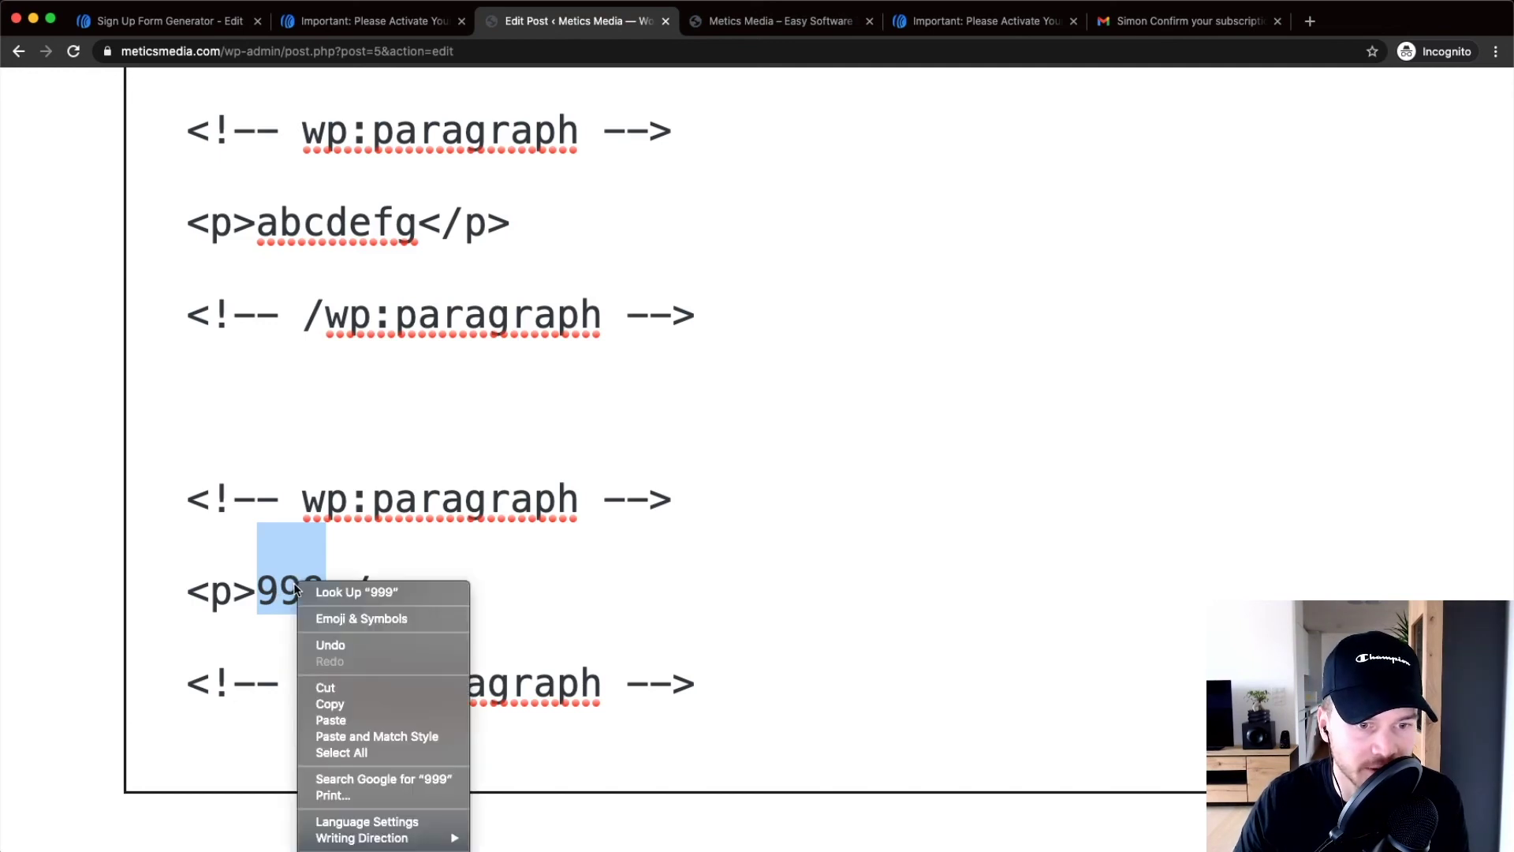
pyautogui.click(323, 721)
pyautogui.scroll(-5, 587, 542)
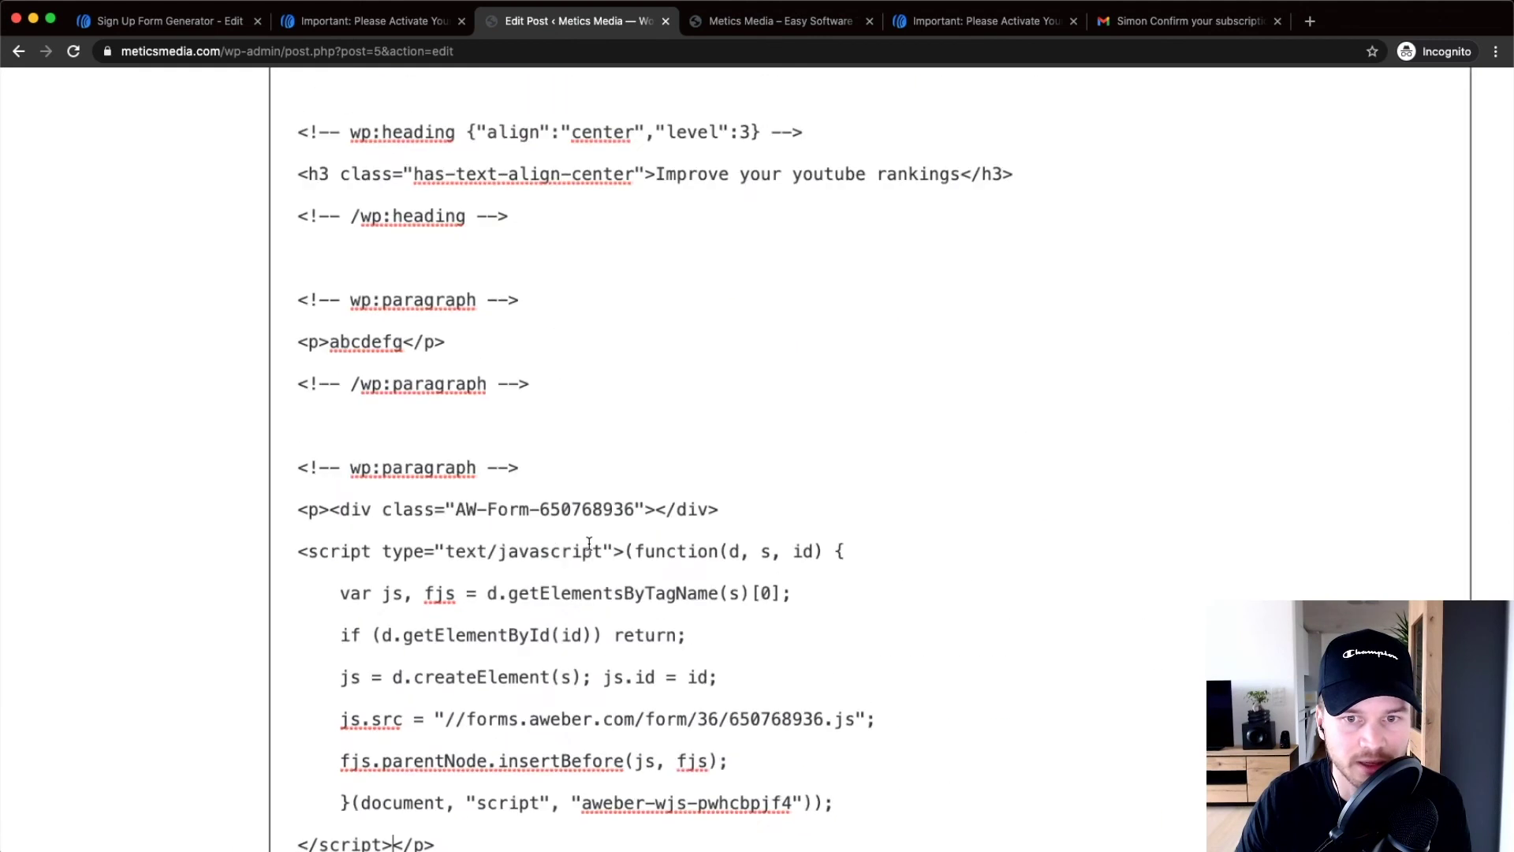
pyautogui.scroll(2, 337, 683)
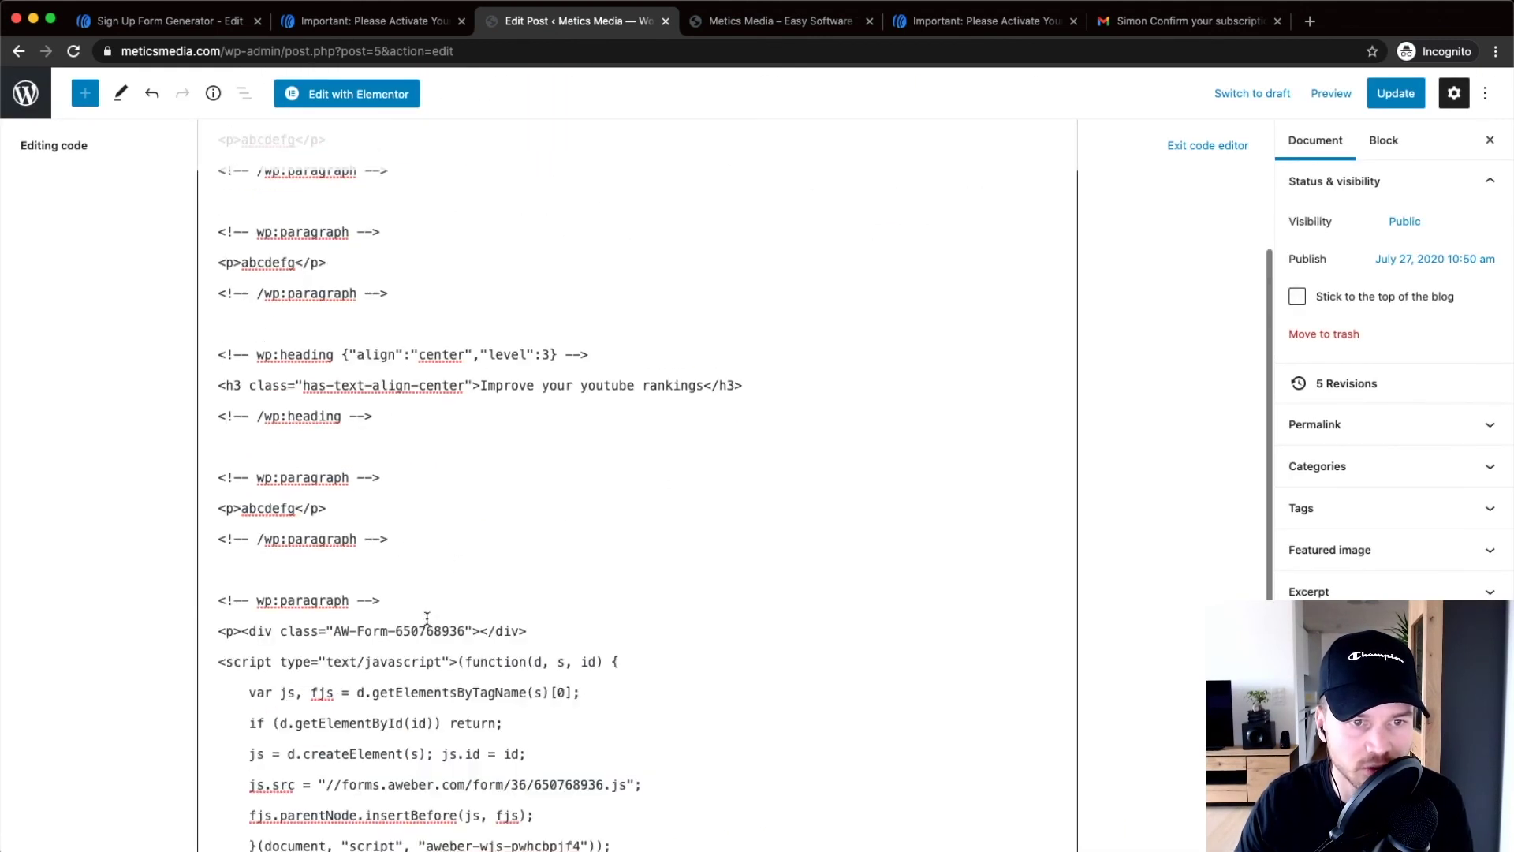
# Update the post and preview it in a new tab
pyautogui.click(1385, 95)
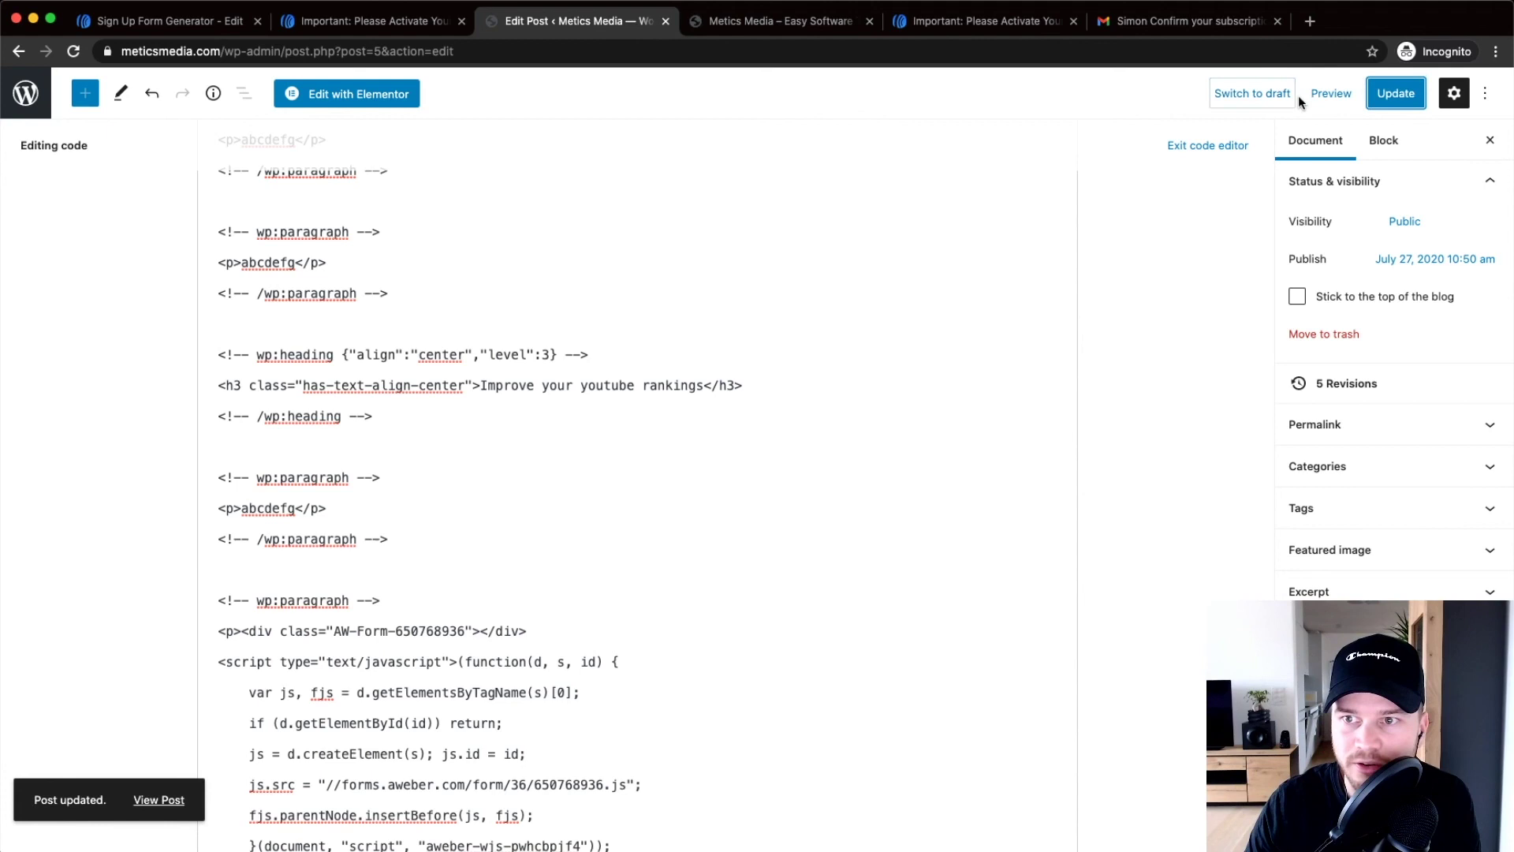
pyautogui.click(1332, 94)
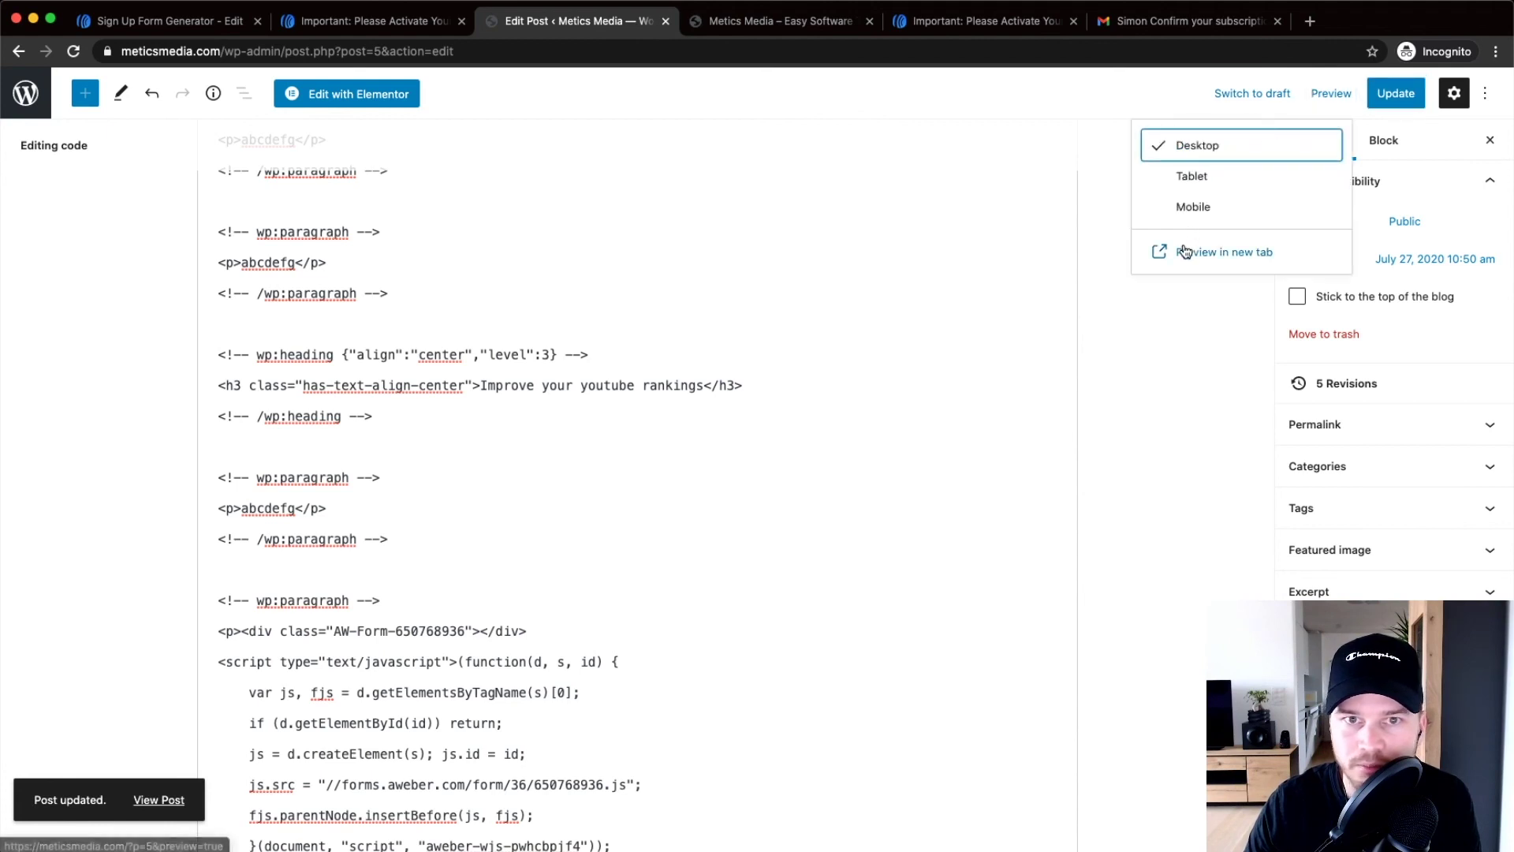
pyautogui.click(1185, 252)
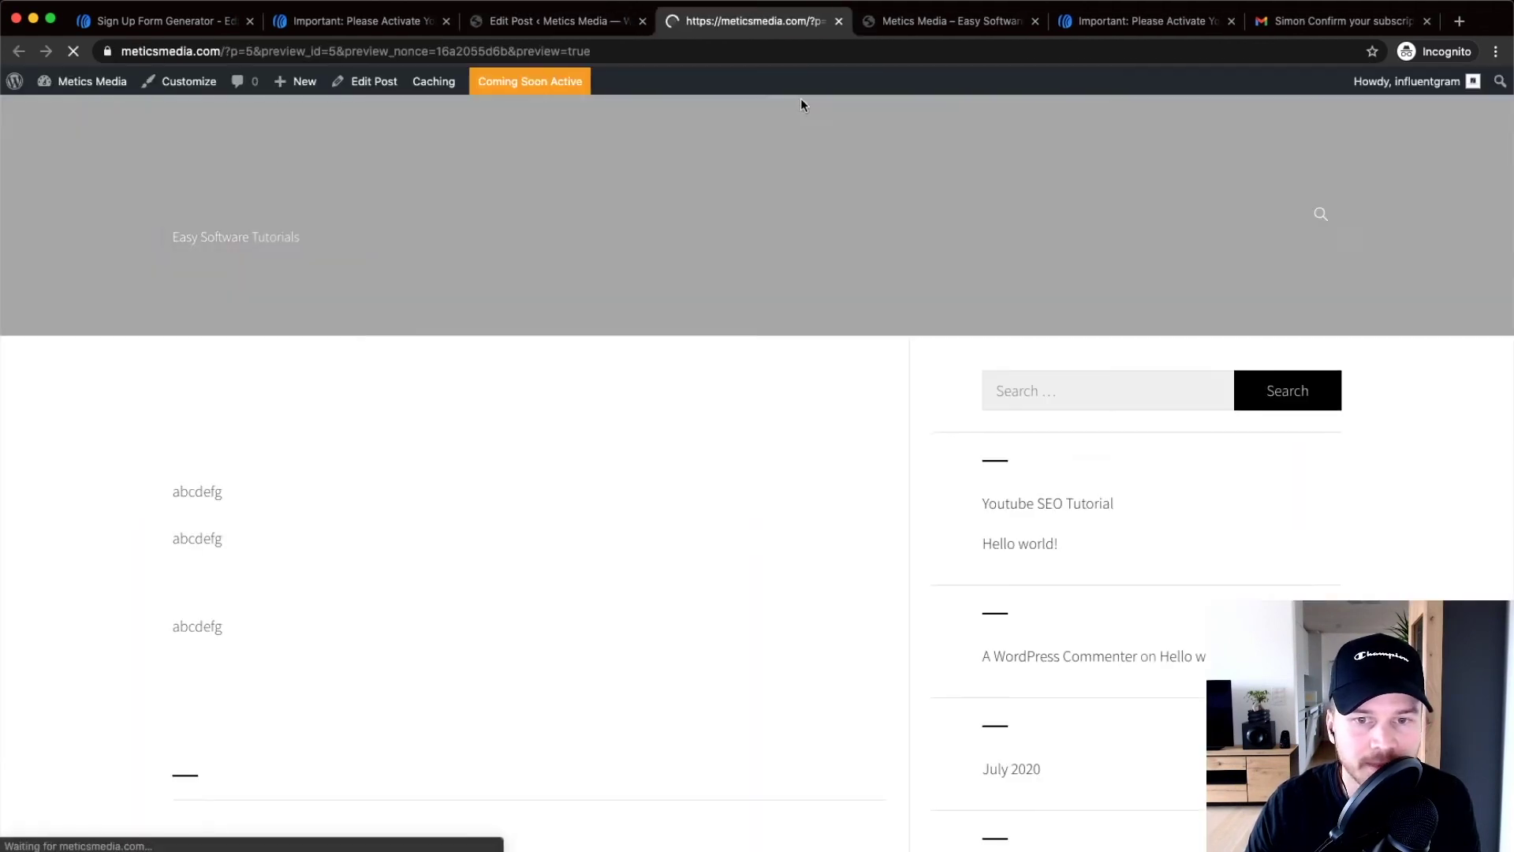
# Scroll the preview to check the sign-up form in the post and sidebar, then return to AWeber
pyautogui.scroll(-3, 487, 297)
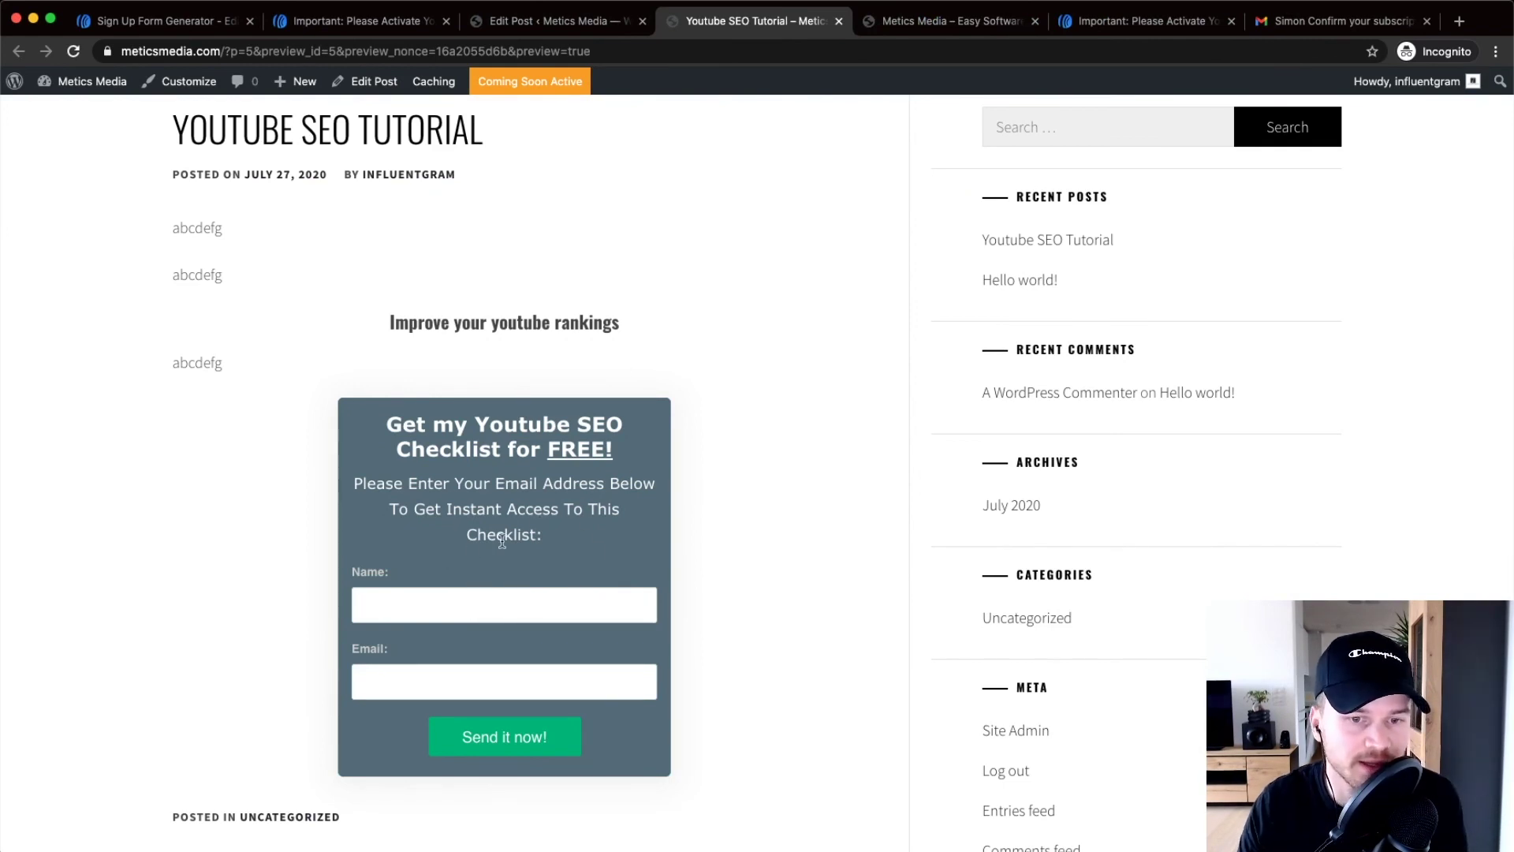
pyautogui.scroll(-7, 502, 541)
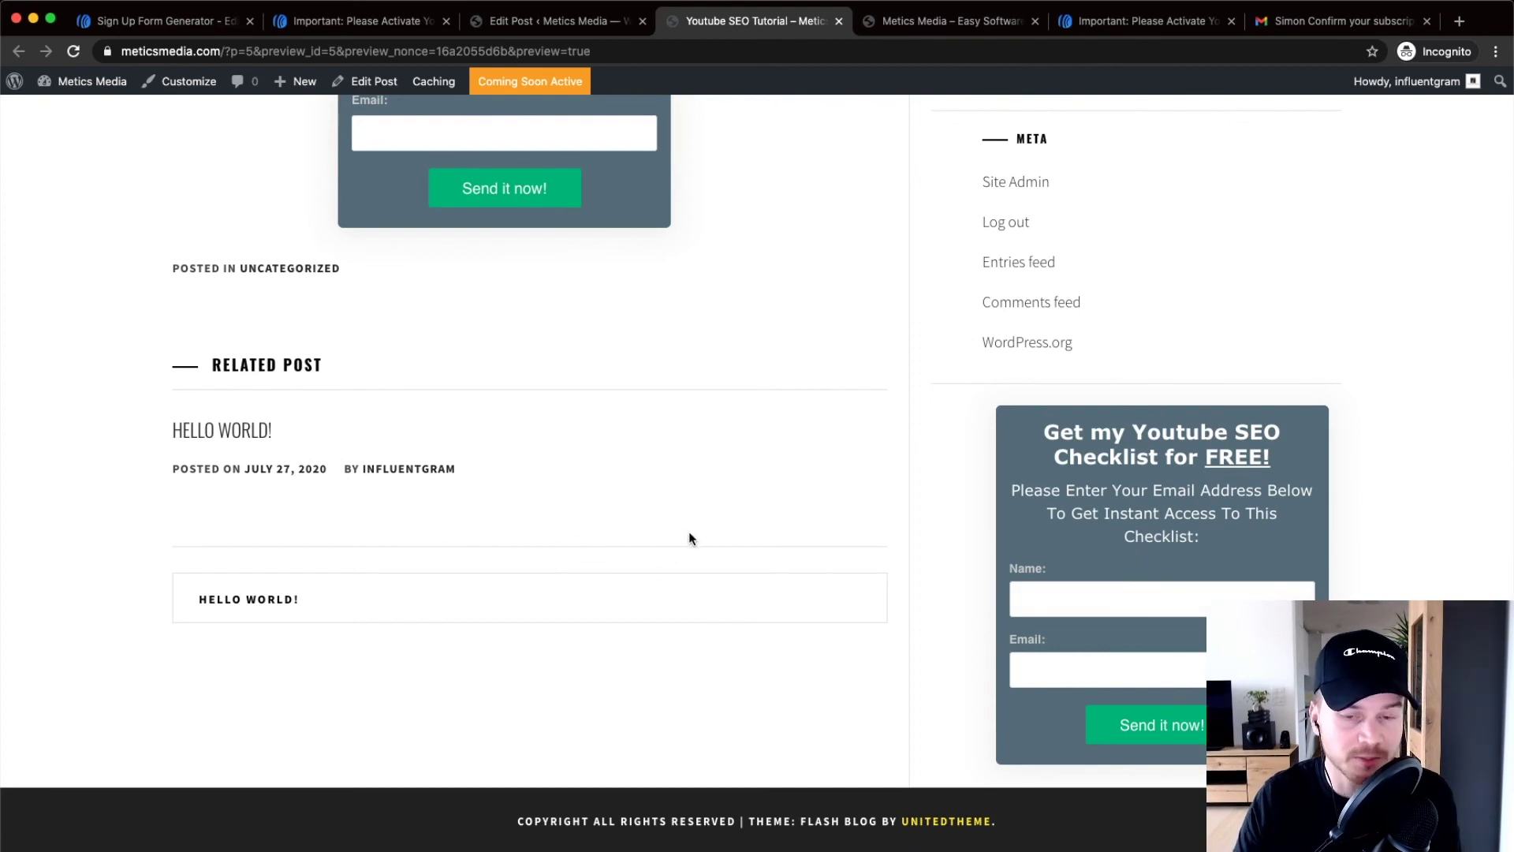
pyautogui.scroll(6, 696, 530)
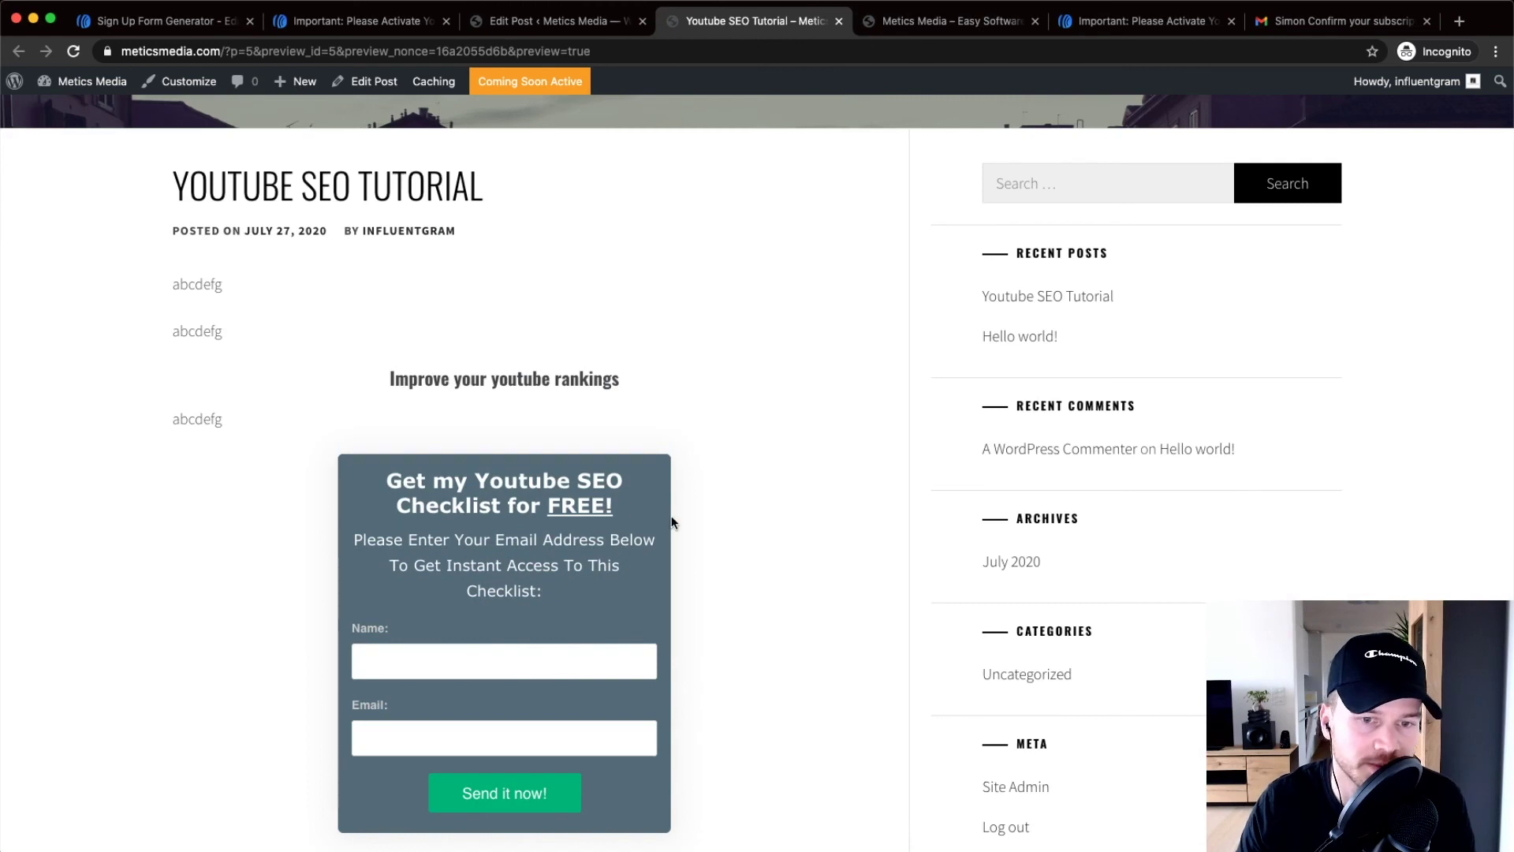
pyautogui.scroll(-1, 693, 501)
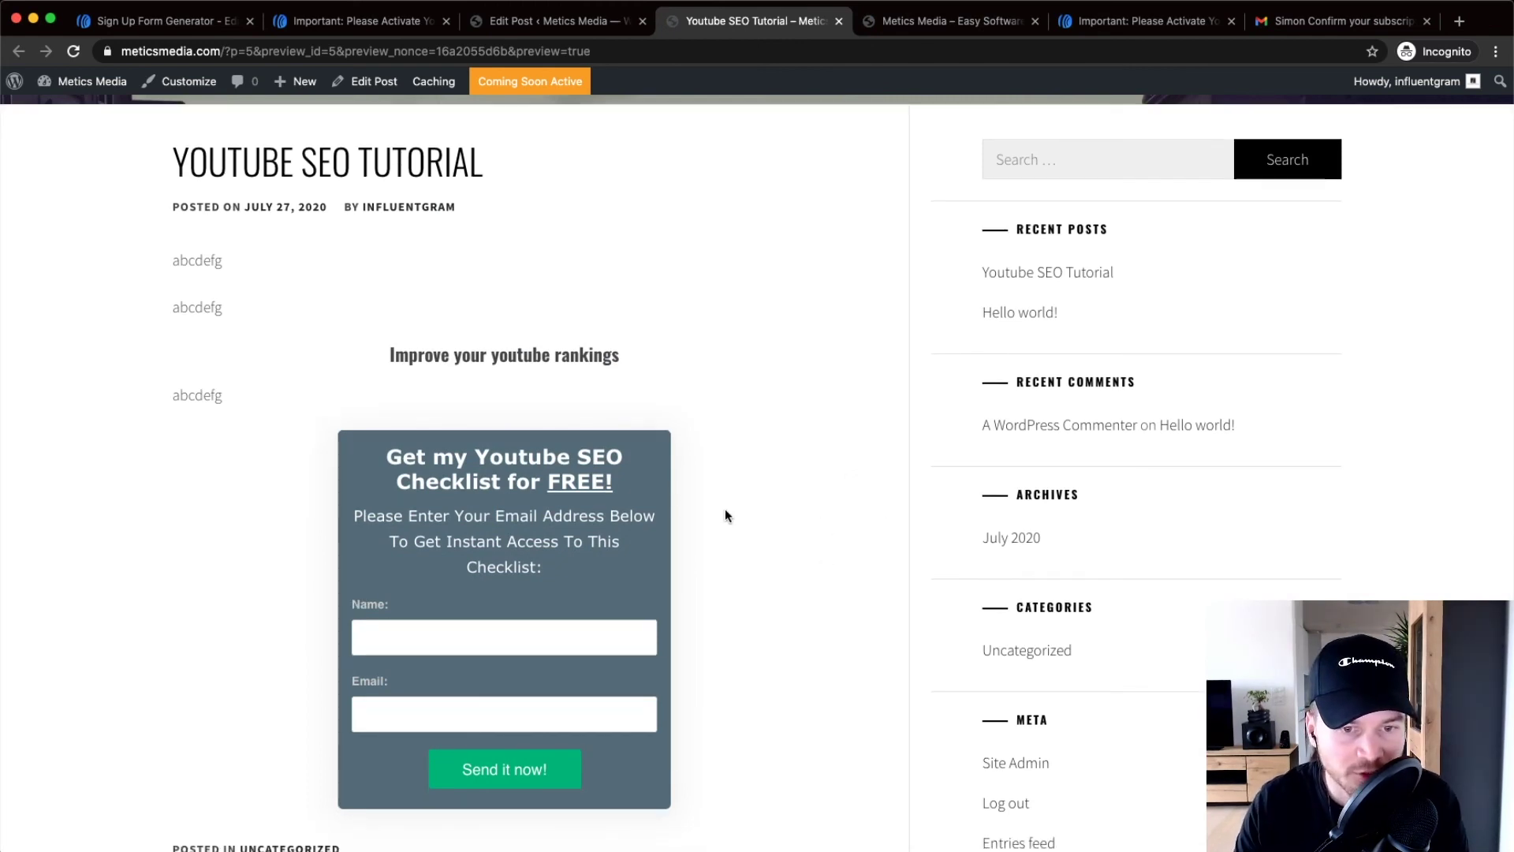
pyautogui.scroll(-3, 781, 579)
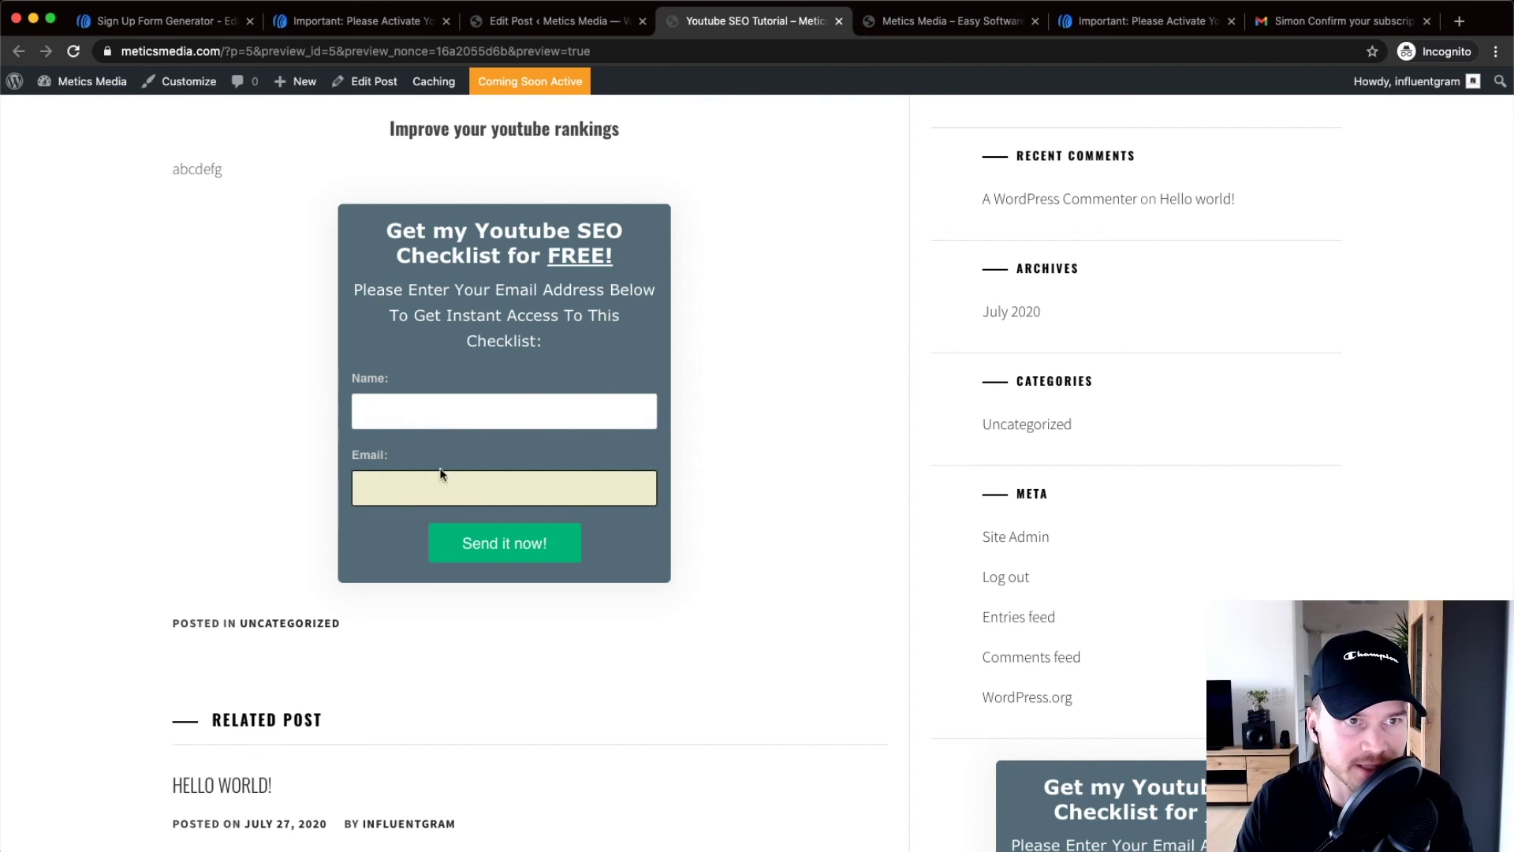
pyautogui.click(168, 22)
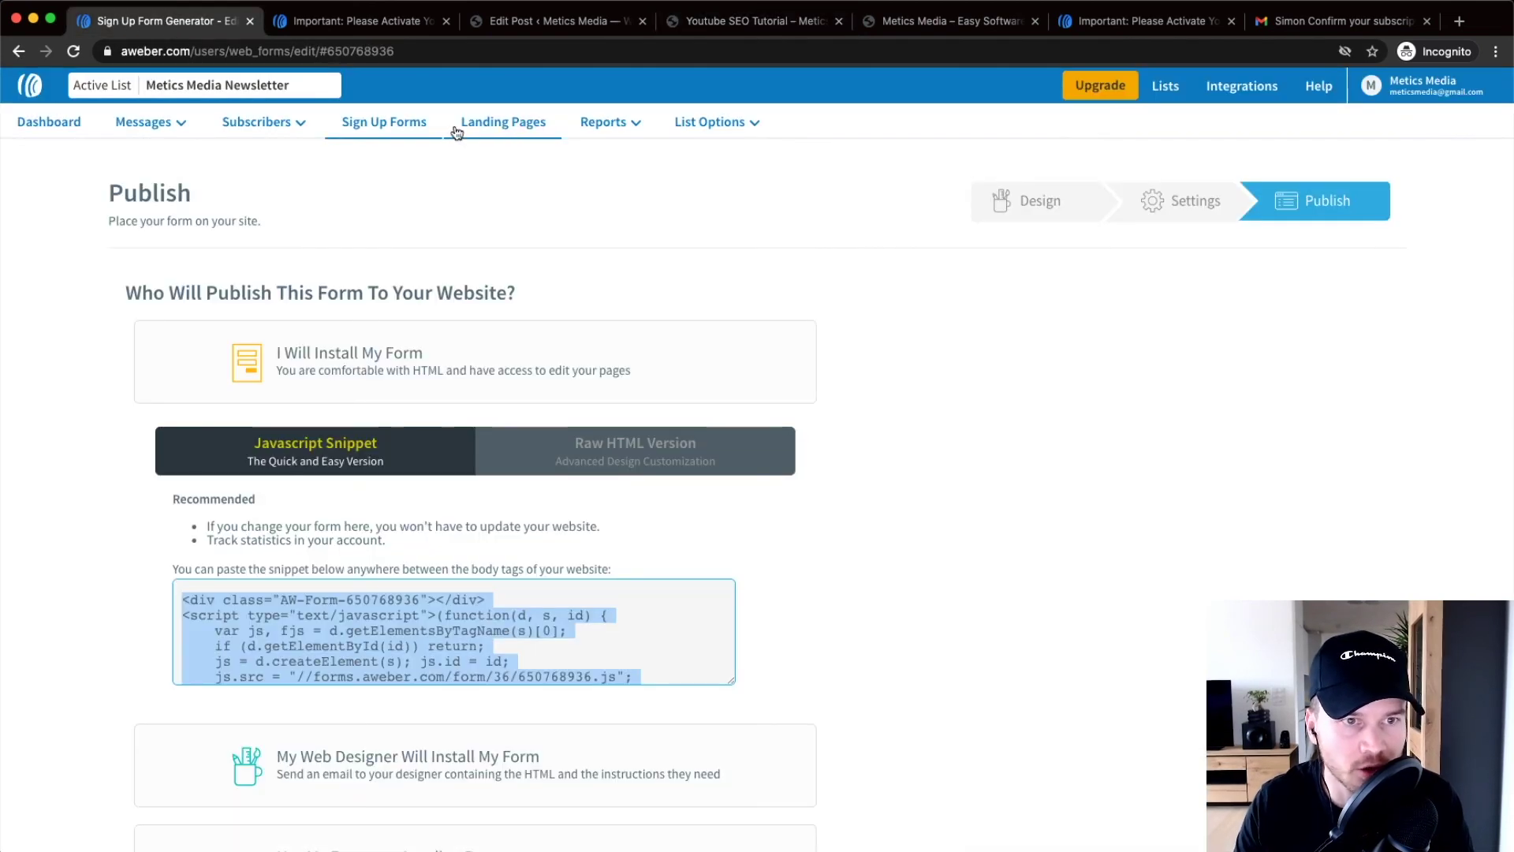
# Open AWeber's Subscribers list and check that the test sign-up is listed as Pending
pyautogui.moveTo(244, 119)
pyautogui.click(244, 122)
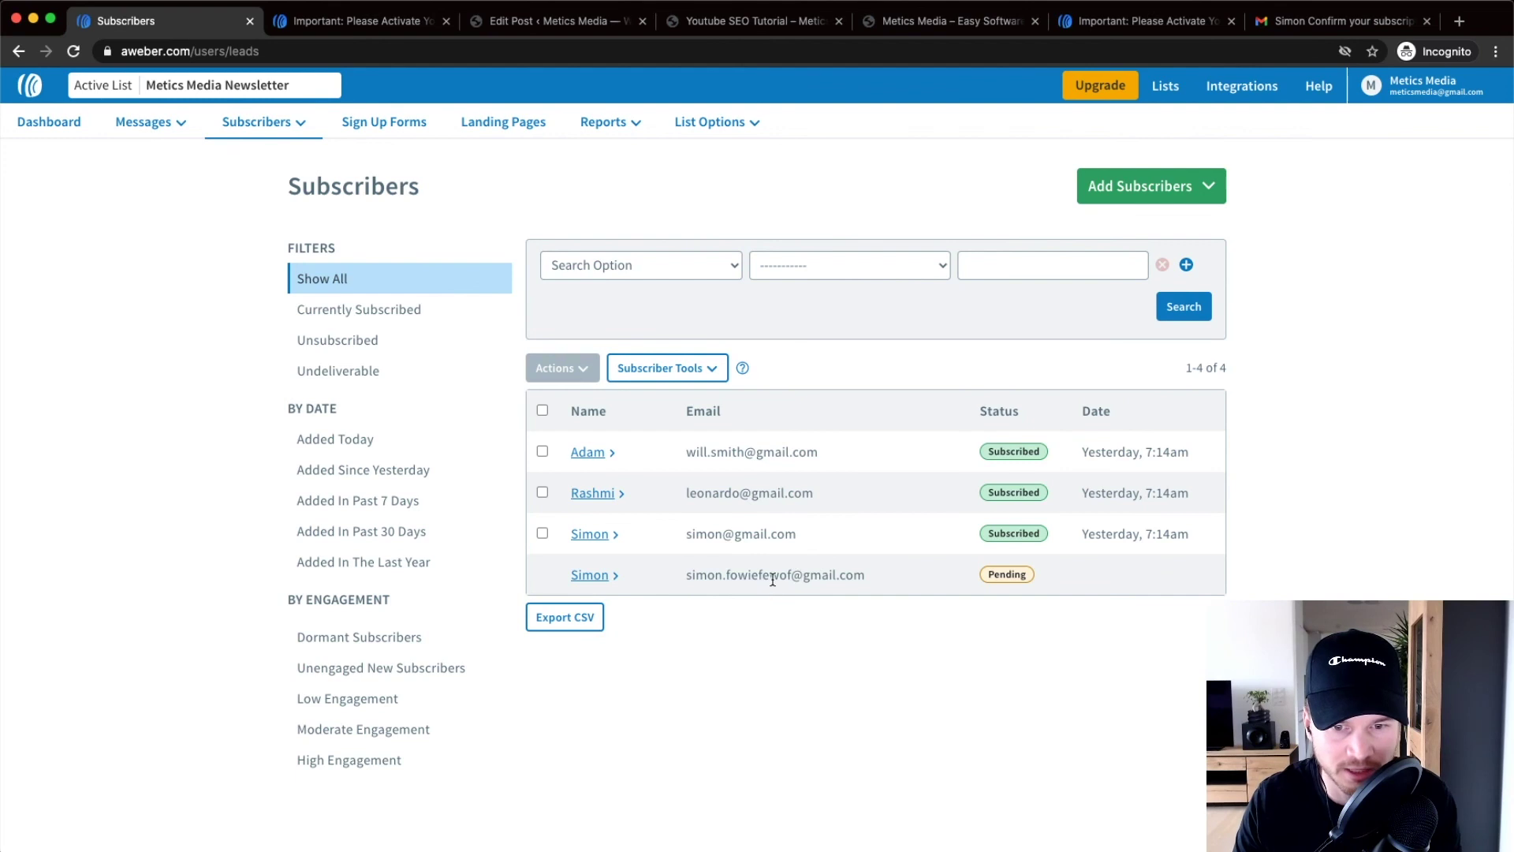
pyautogui.scroll(5, 773, 579)
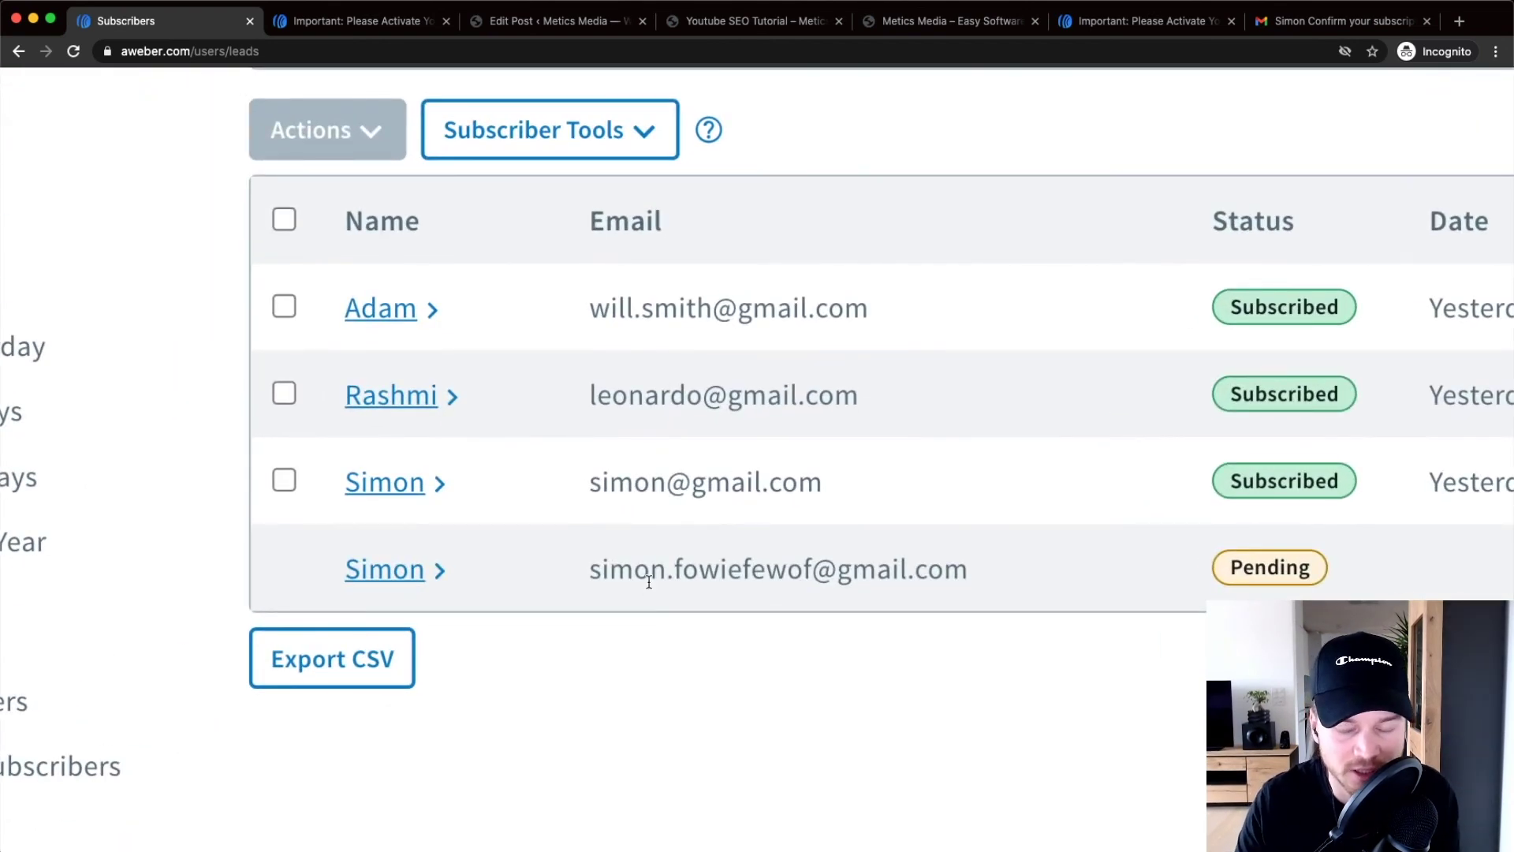
pyautogui.scroll(-5, 649, 582)
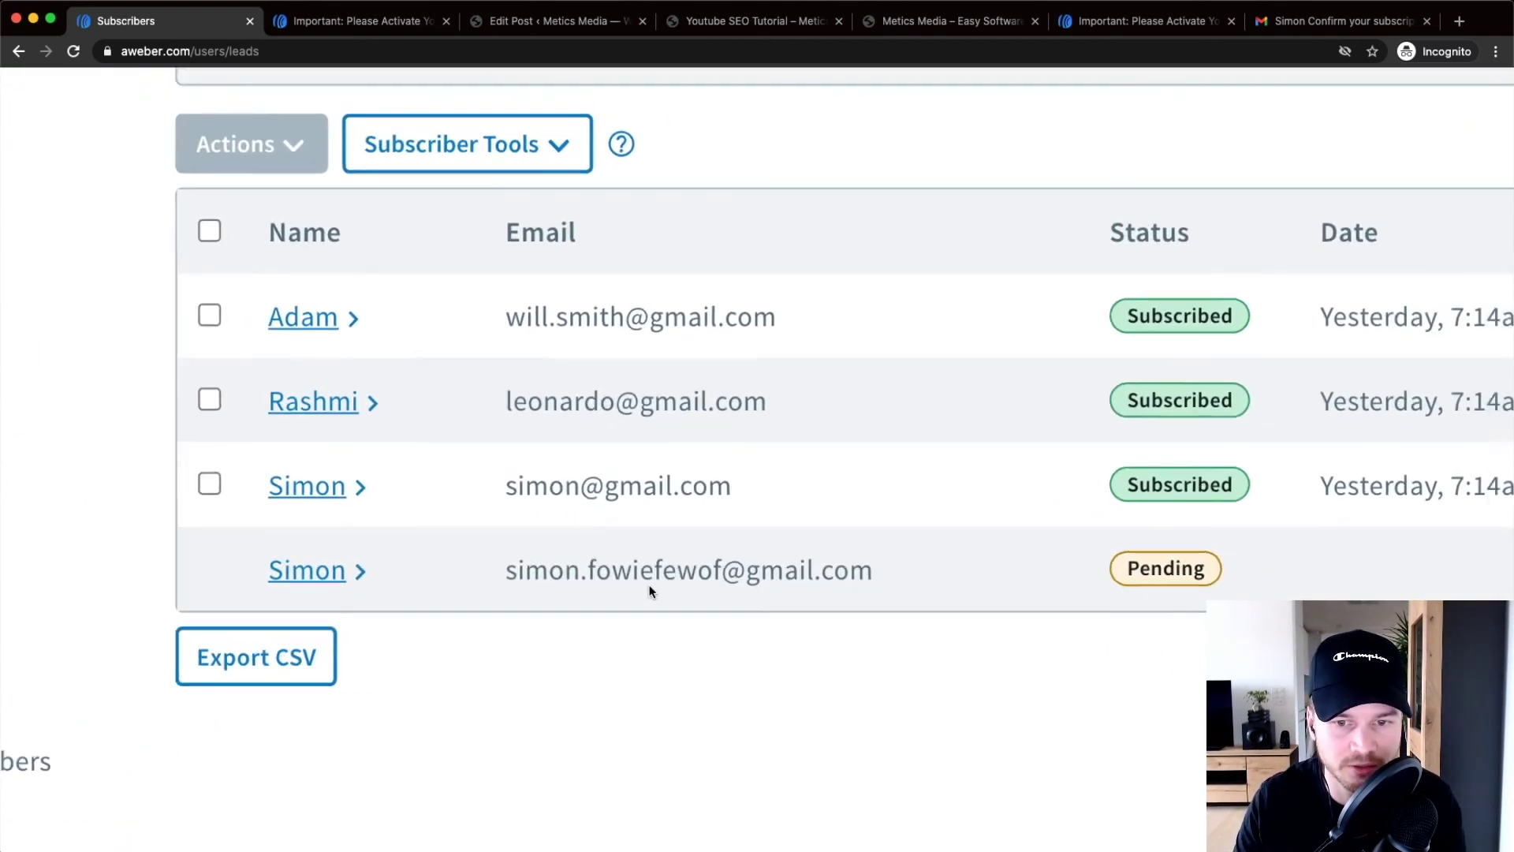
pyautogui.scroll(-2, 617, 593)
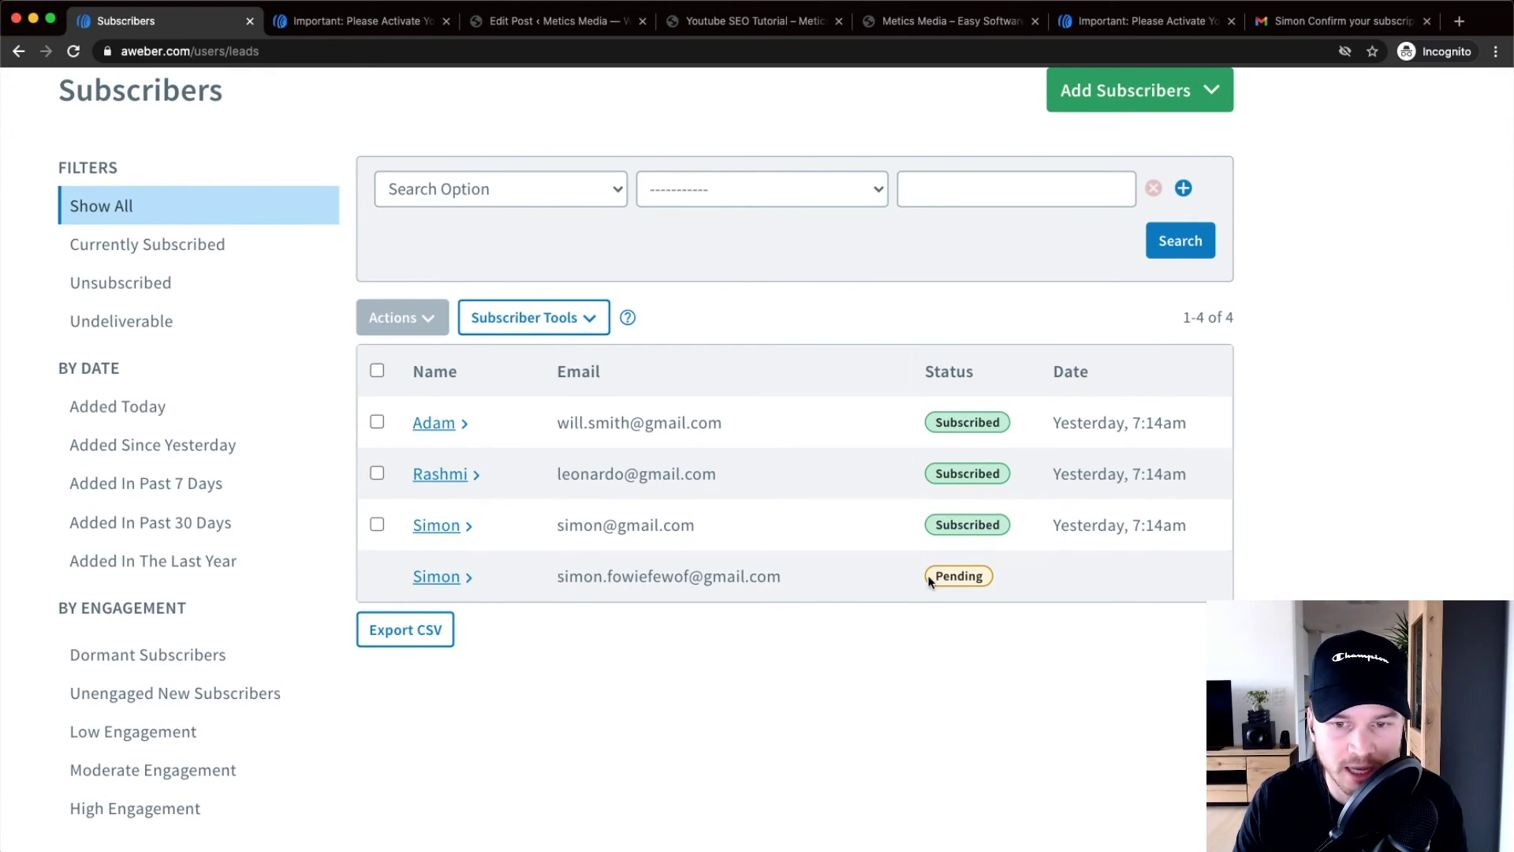
pyautogui.scroll(5, 978, 584)
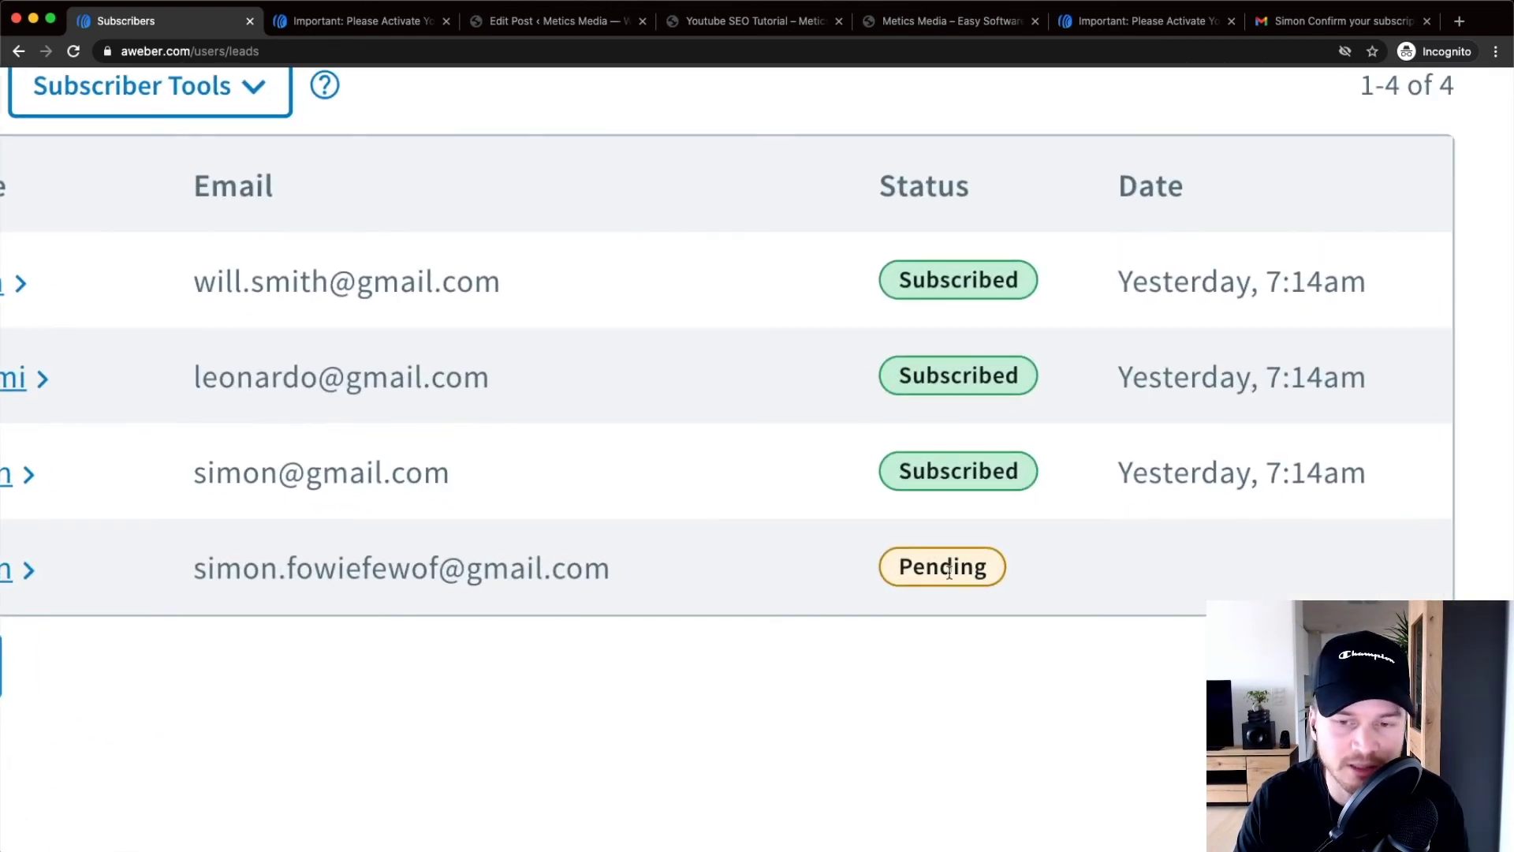
# View the Metics Media Newsletter 'Confirm your subscription' email in Gmail
pyautogui.click(1340, 20)
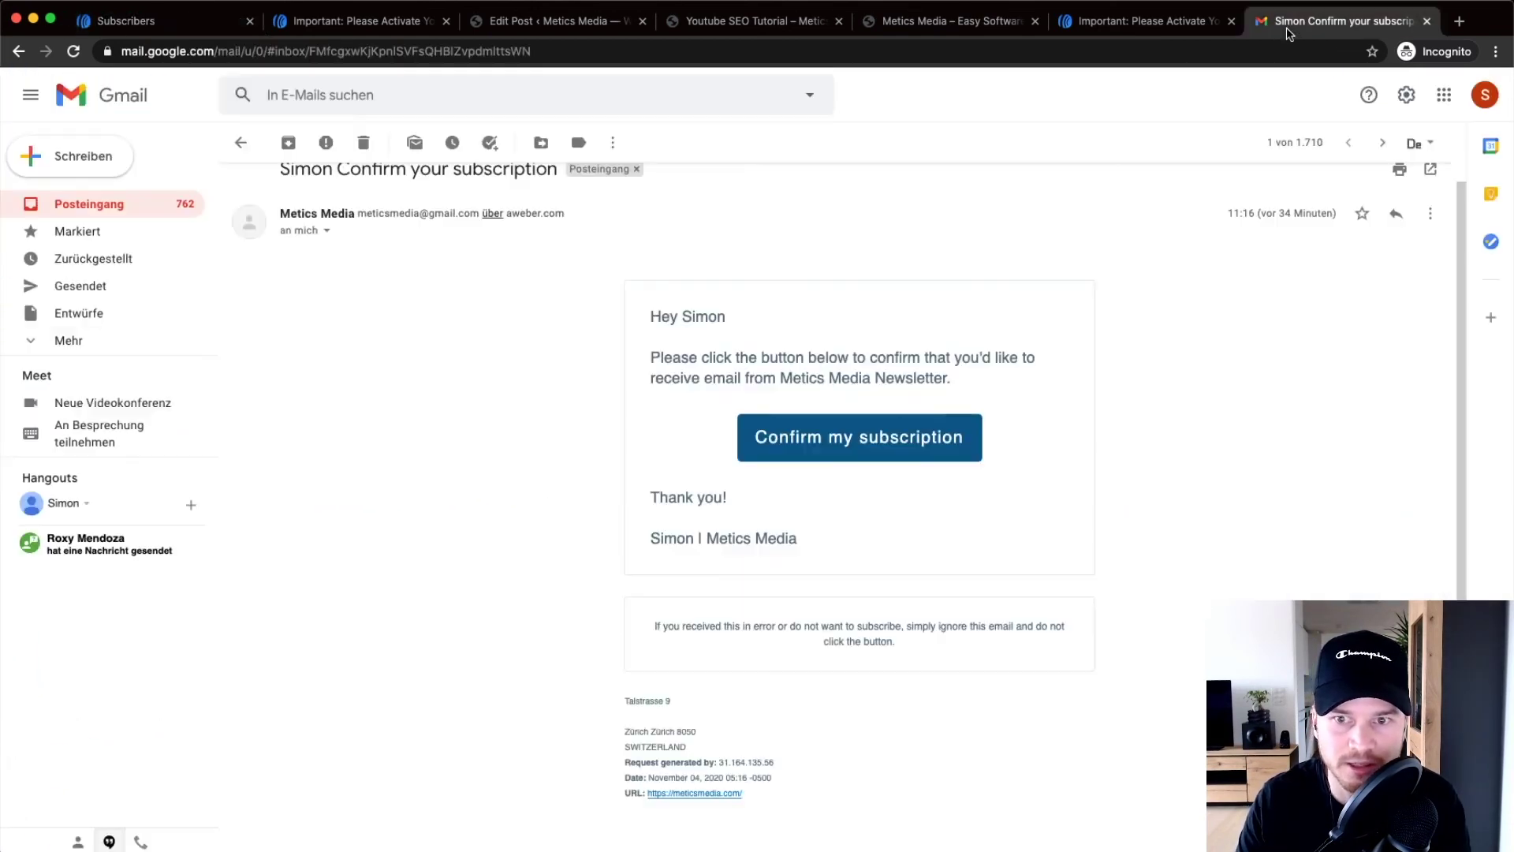
pyautogui.scroll(5, 902, 416)
pyautogui.scroll(-5, 902, 416)
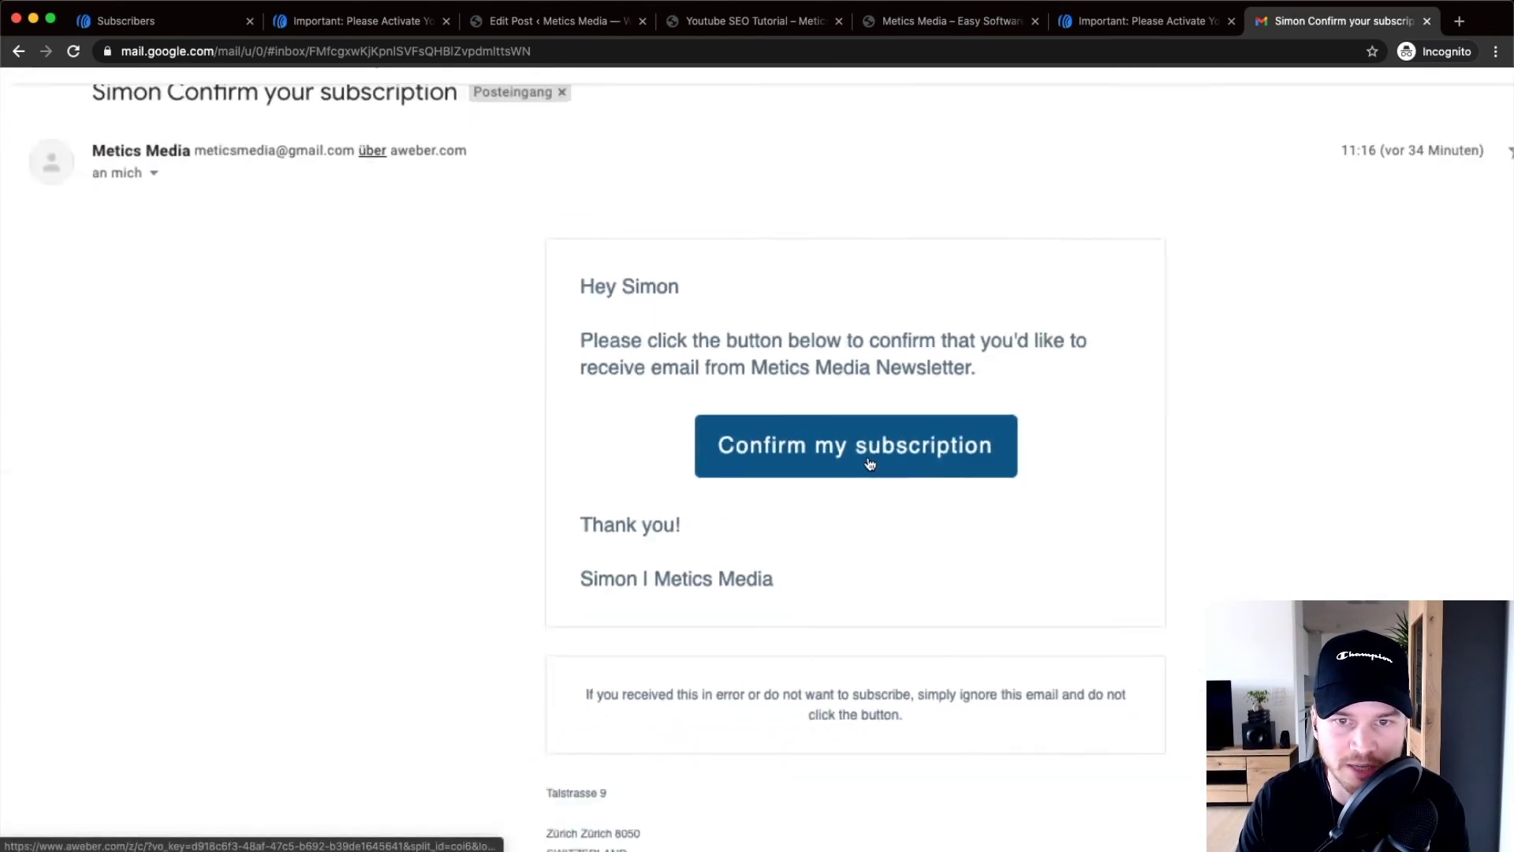